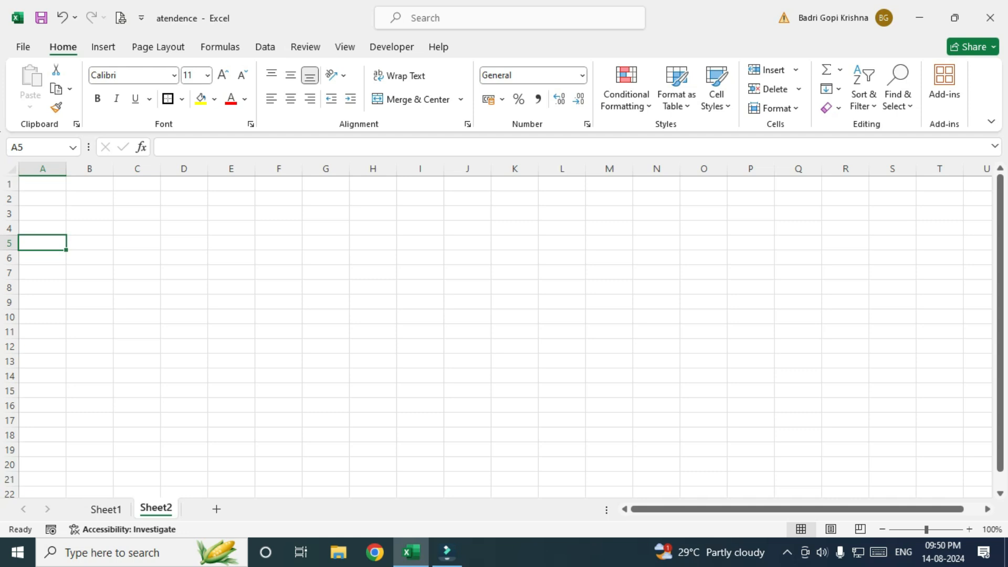
Narrow column A to a thin margin and shrink rows 1 and 2 of Sheet2
key(Up)
key(Up)
key(Up)
key(Up)
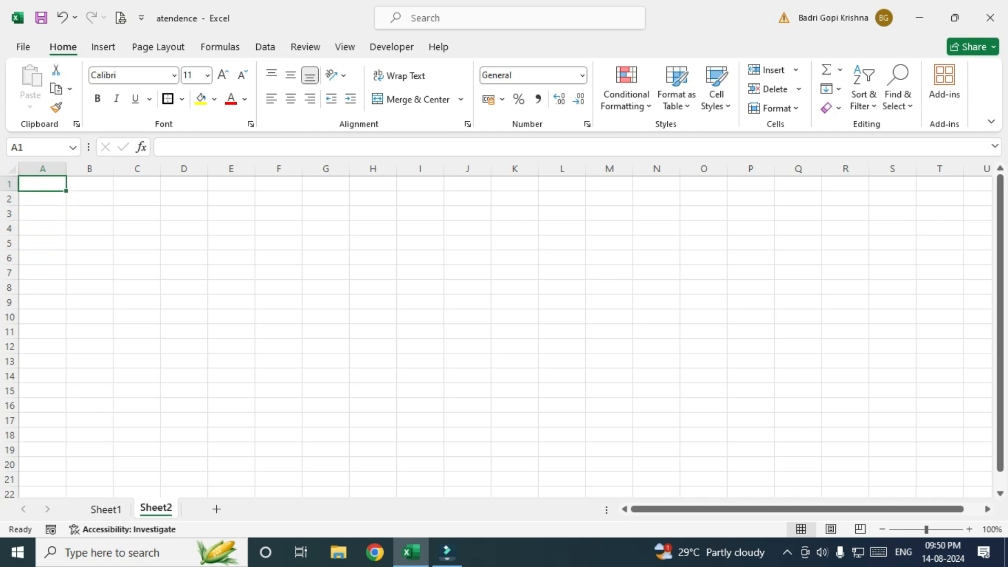
drag(66, 168, 26, 168)
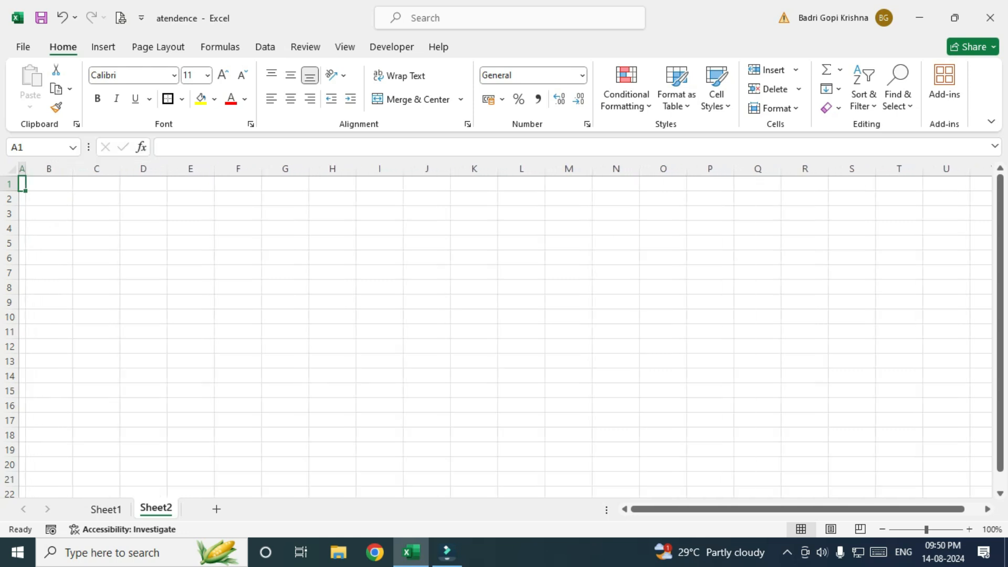
drag(10, 206, 11, 187)
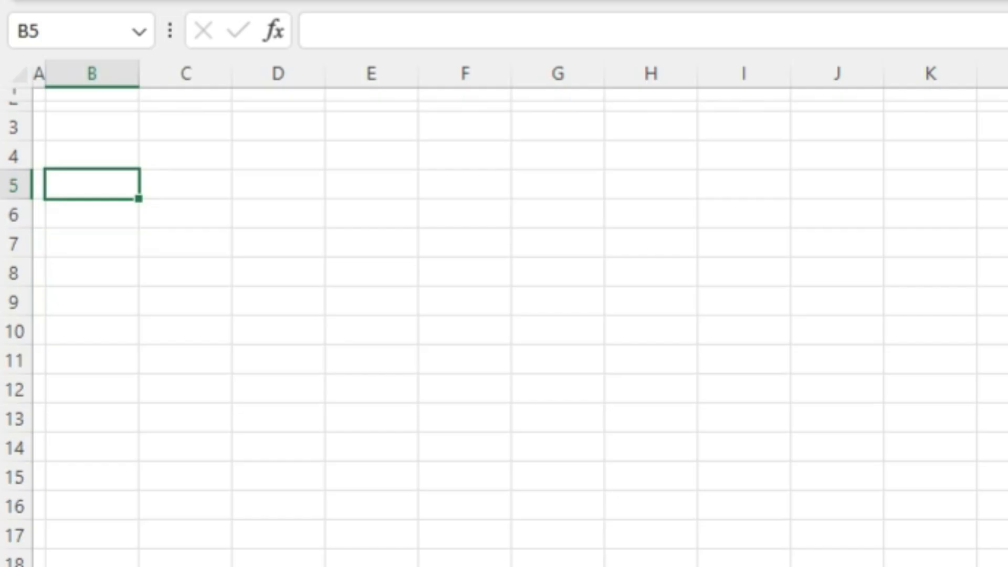
Enter the column headers StuID, StuName, Gender and Caste in cells B6 to E6
click(49, 253)
text(S)
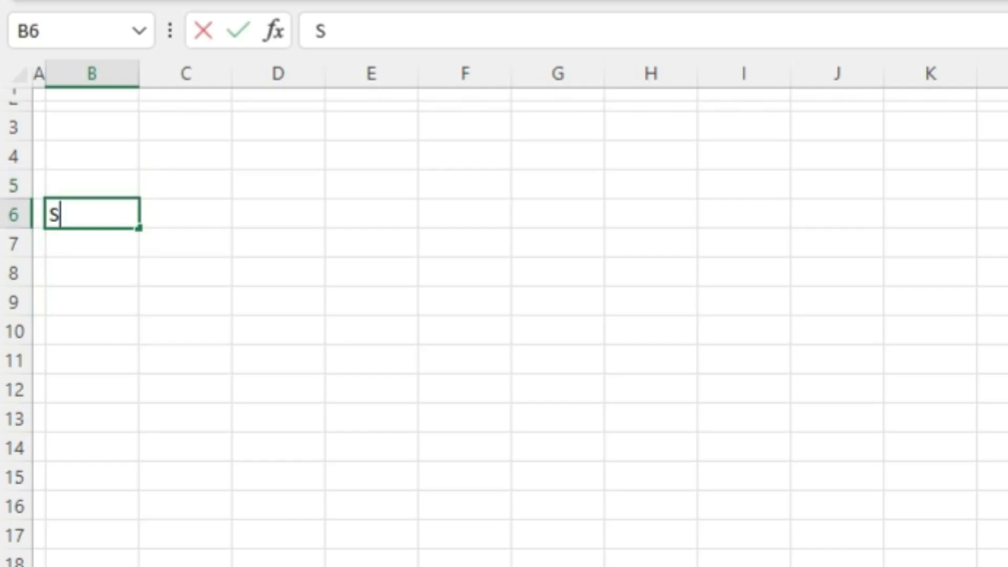
text(tul)
text(D)
key(Tab)
text(StuName)
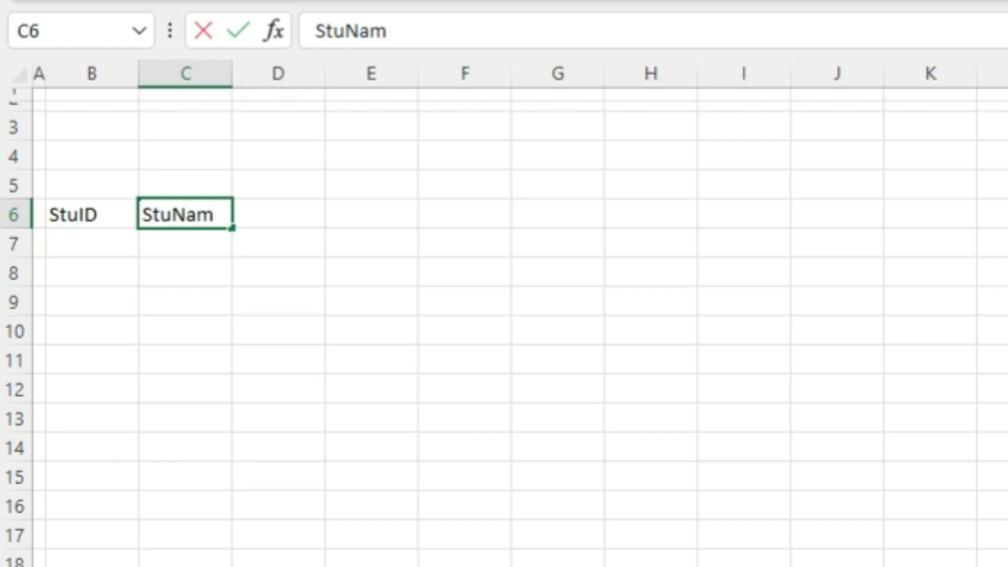
key(Tab)
text(Gender)
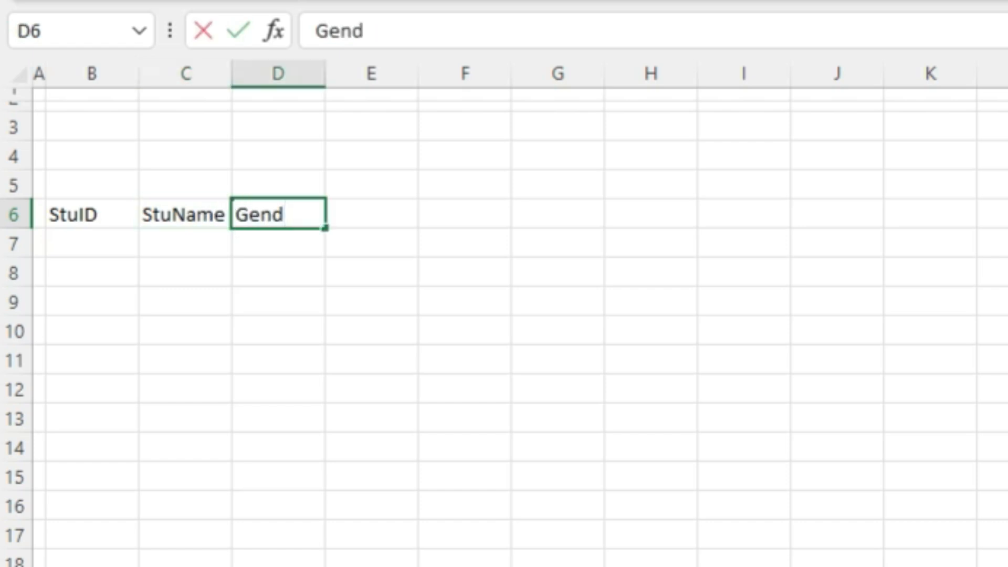
key(Tab)
text(Caste)
key(Return)
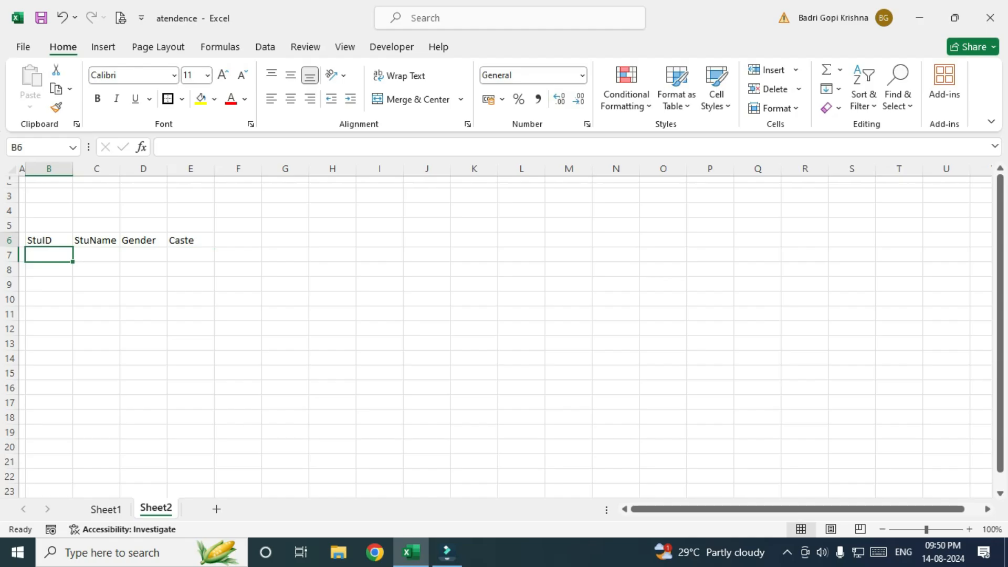
key(Up)
key(Right)
key(Right)
key(Right)
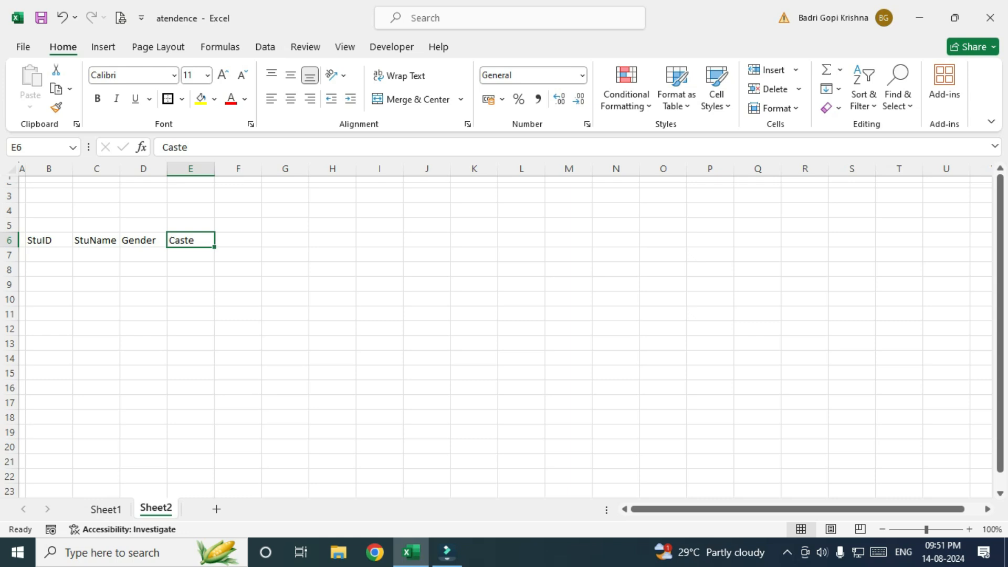
key(Left)
key(shift+Right)
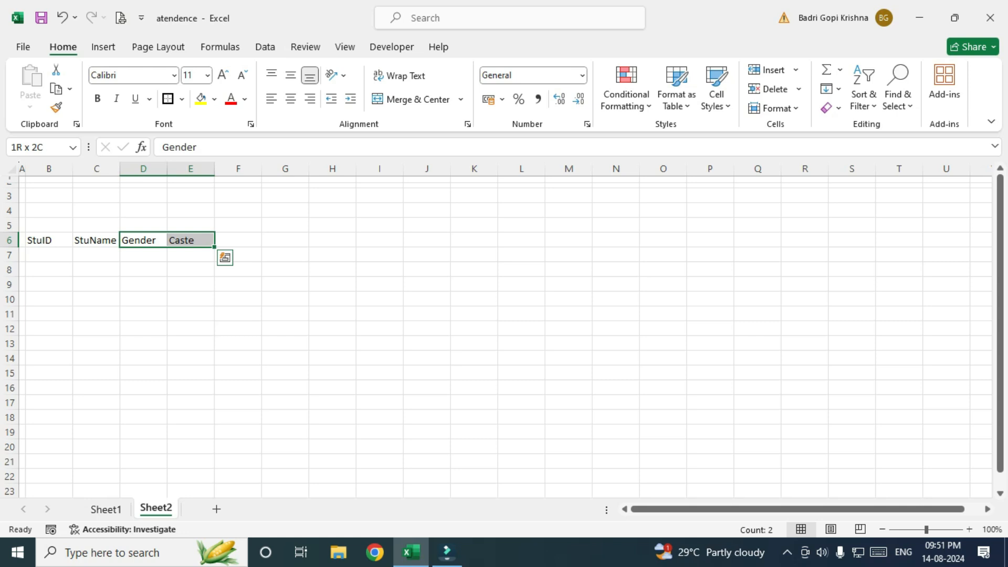
key(Left)
key(Right)
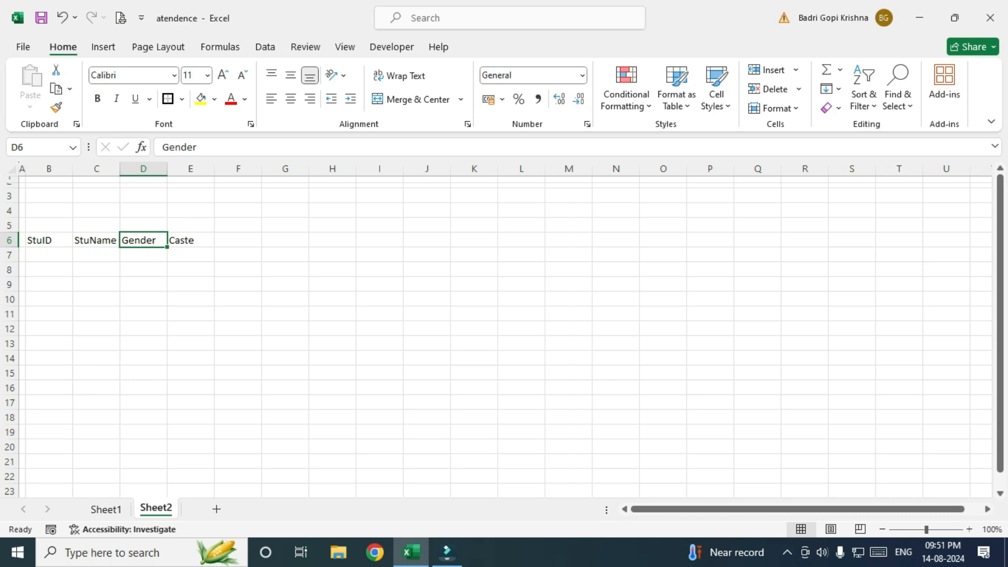
key(Right)
key(Left)
key(Left)
key(Right)
key(Right)
key(Right)
key(Left)
key(Left)
key(Left)
key(Left)
key(Left)
key(Right)
key(Right)
key(Right)
key(Right)
key(Right)
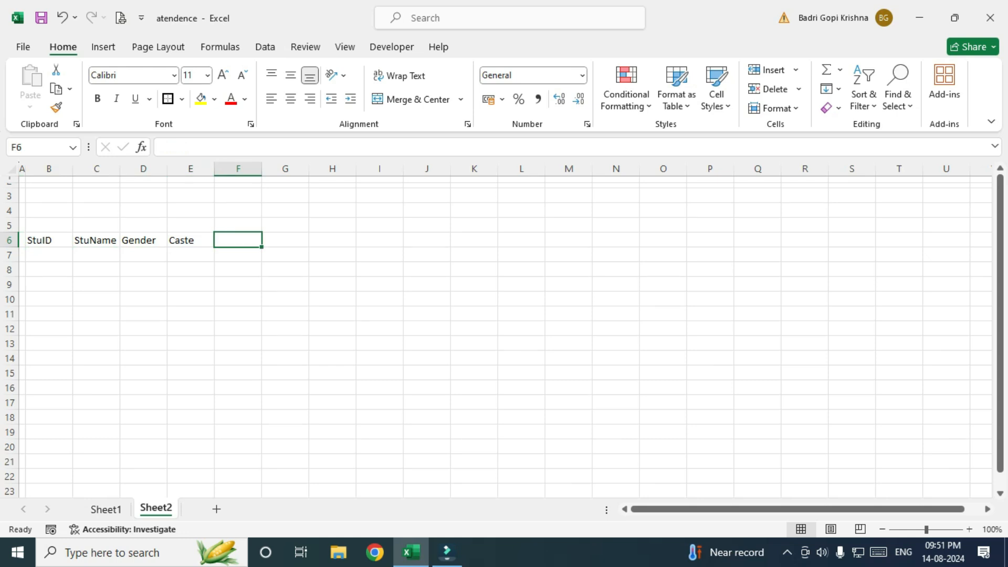
key(Up)
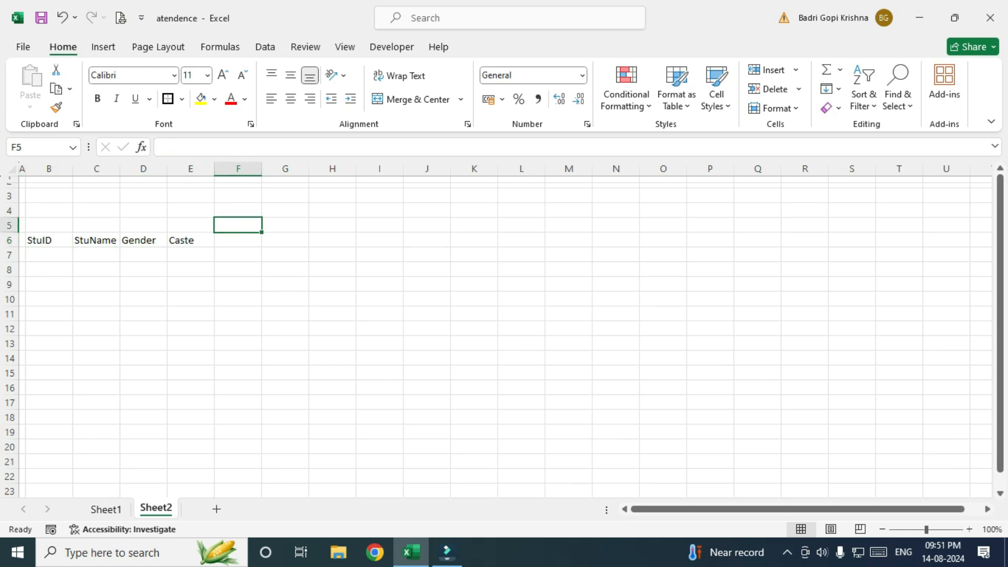
key(Down)
key(Right)
Enter the labels Month in cell B3 and Year in cell D3
key(Up)
key(Up)
key(Up)
key(Left)
key(Left)
key(Left)
key(Left)
key(Left)
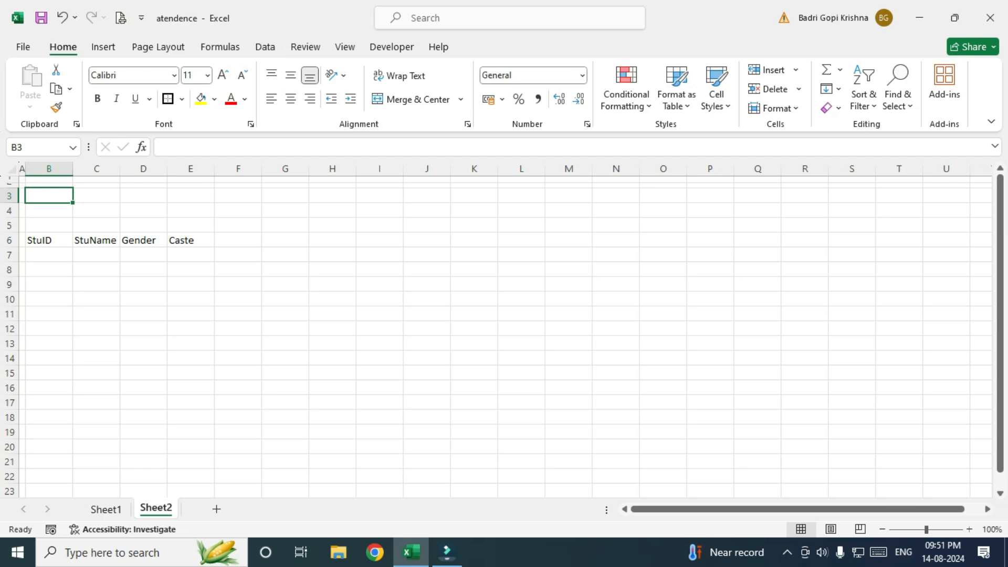
text(Month)
key(Tab)
key(Tab)
text(Year)
key(Return)
Enter Jan as the month in cell C3 and 2024 as the year in cell E3
key(Up)
key(Right)
text(Jan)
key(Tab)
key(Tab)
text(2024)
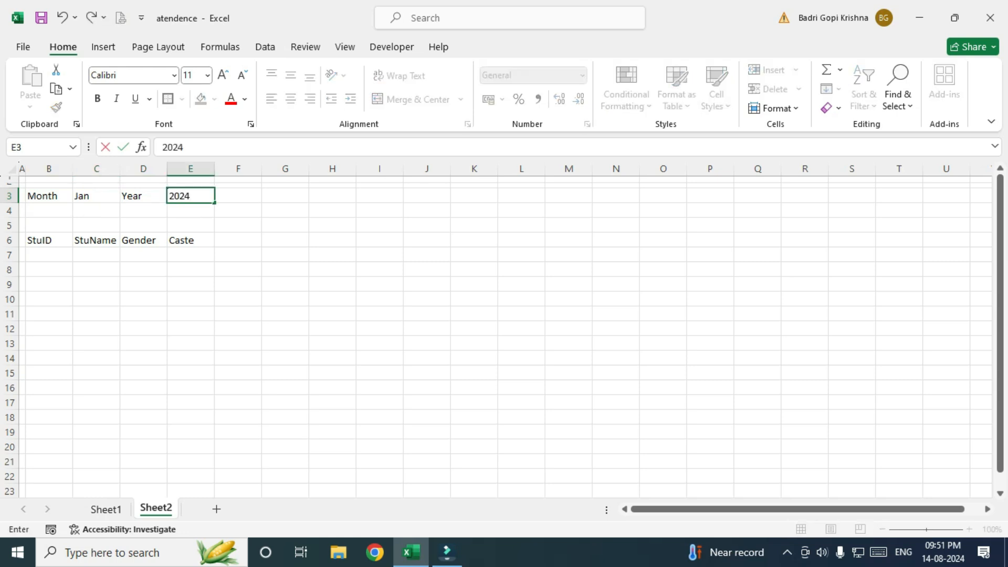
Enter the labels From in B4 and To in B5, and select cell C4
key(Down)
key(Left)
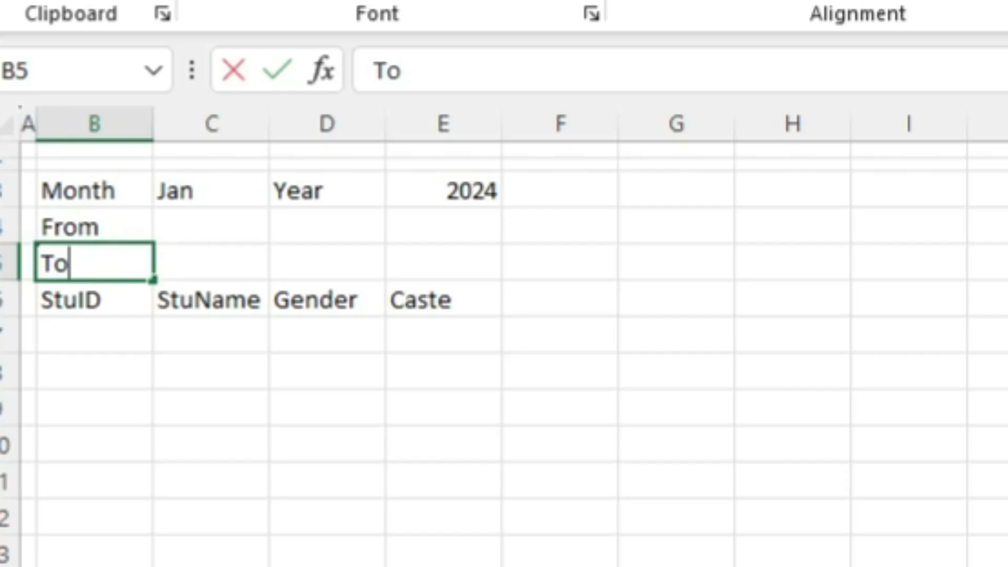
key(Return)
key(Up)
key(Up)
key(Right)
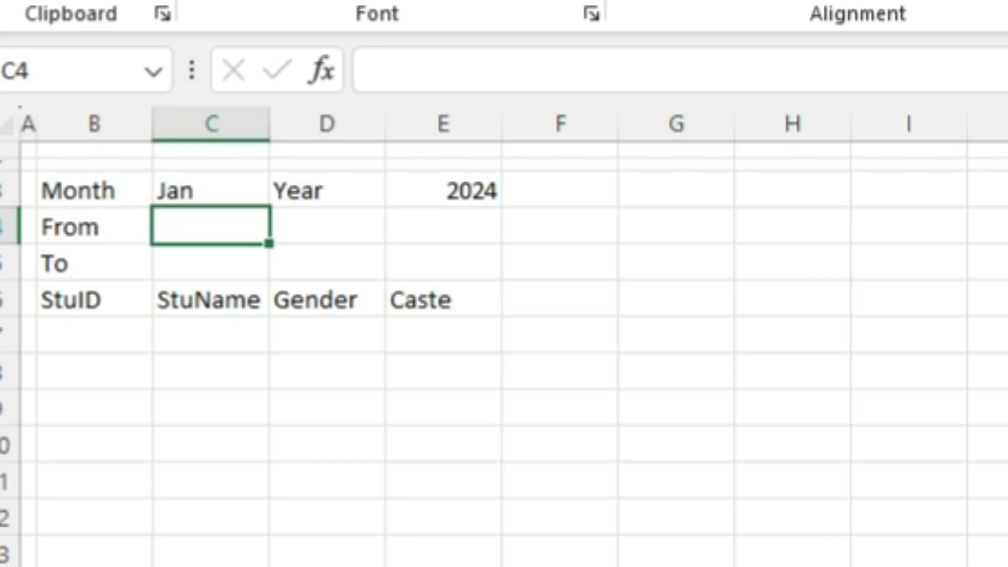
key(Up)
key(Down)
key(Up)
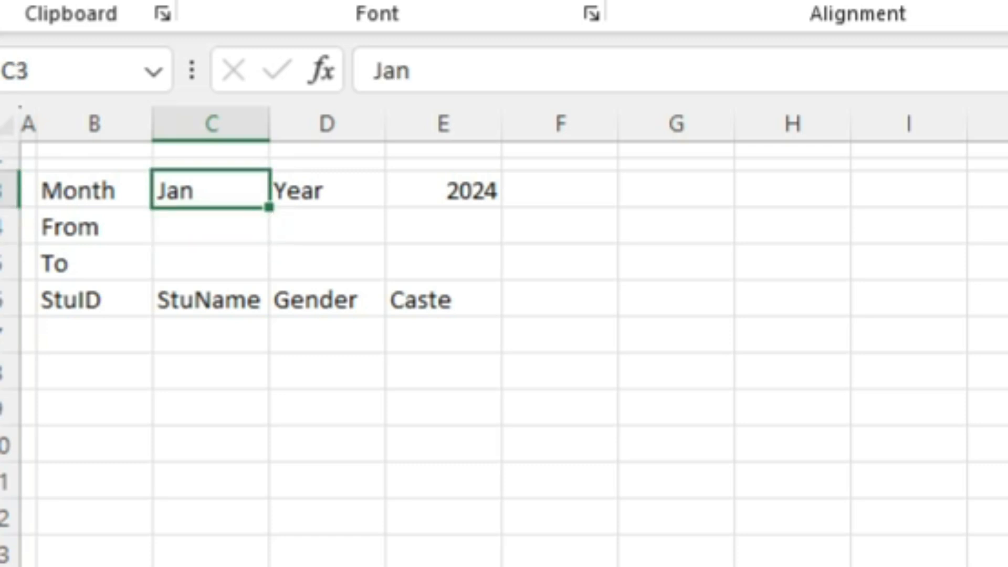
key(Down)
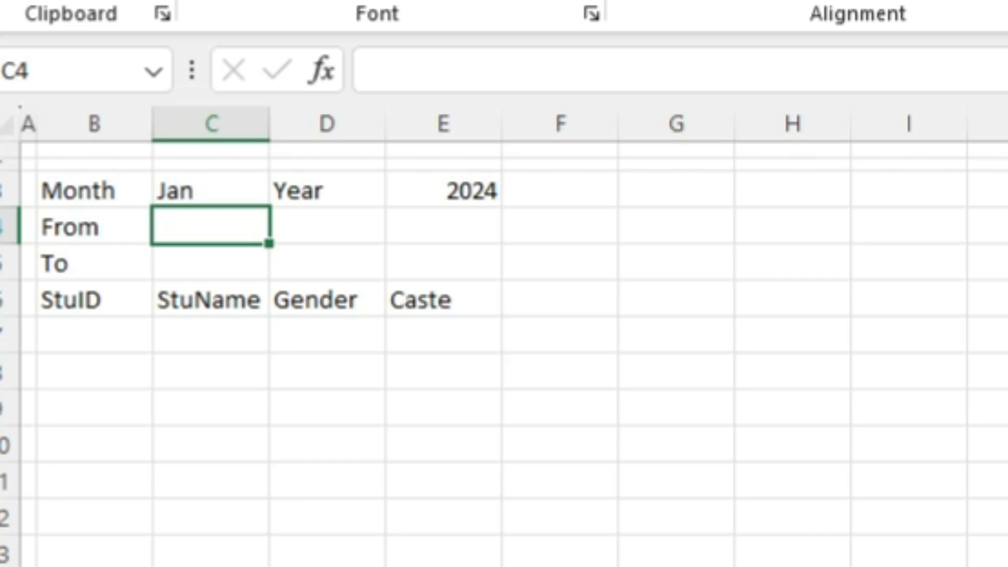
key(Down)
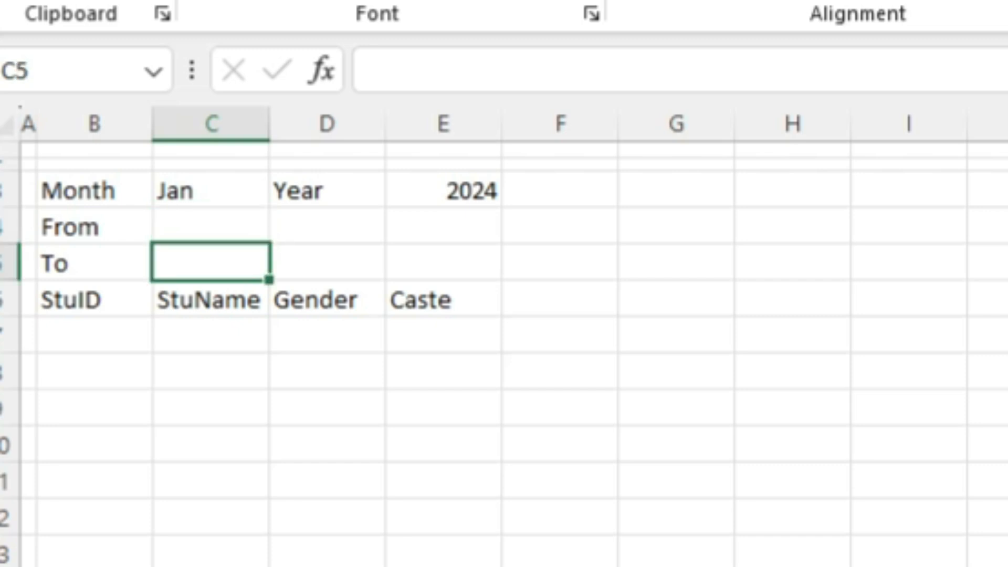
key(Up)
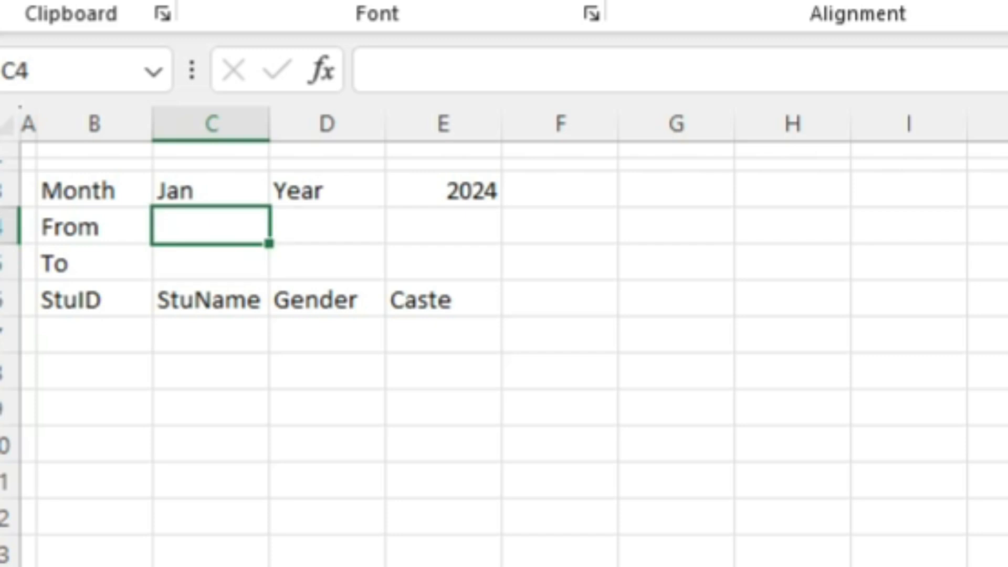
Build the From date in cell C4 with the formula ="1-"&C3&"-"&E3
text(=)
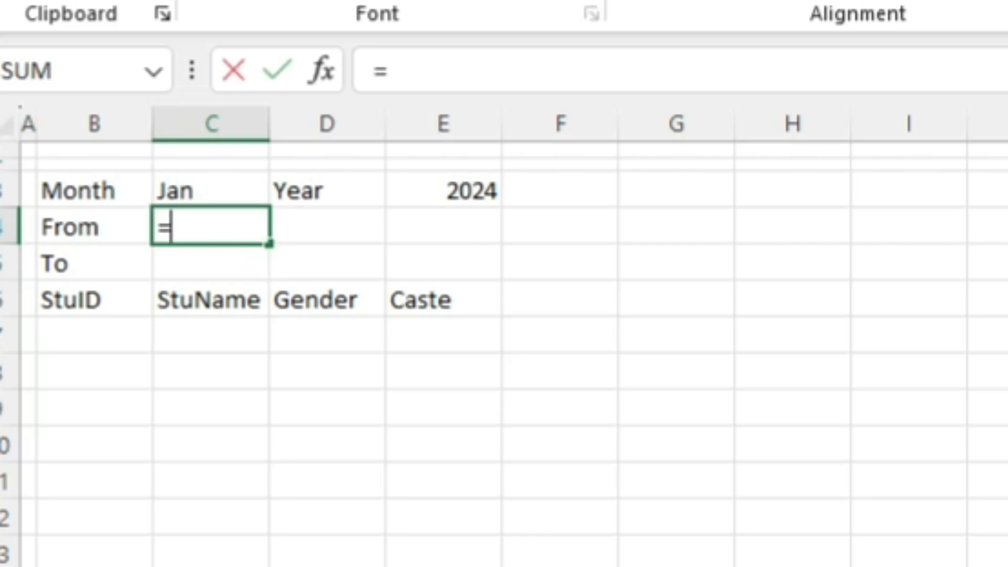
text("1)
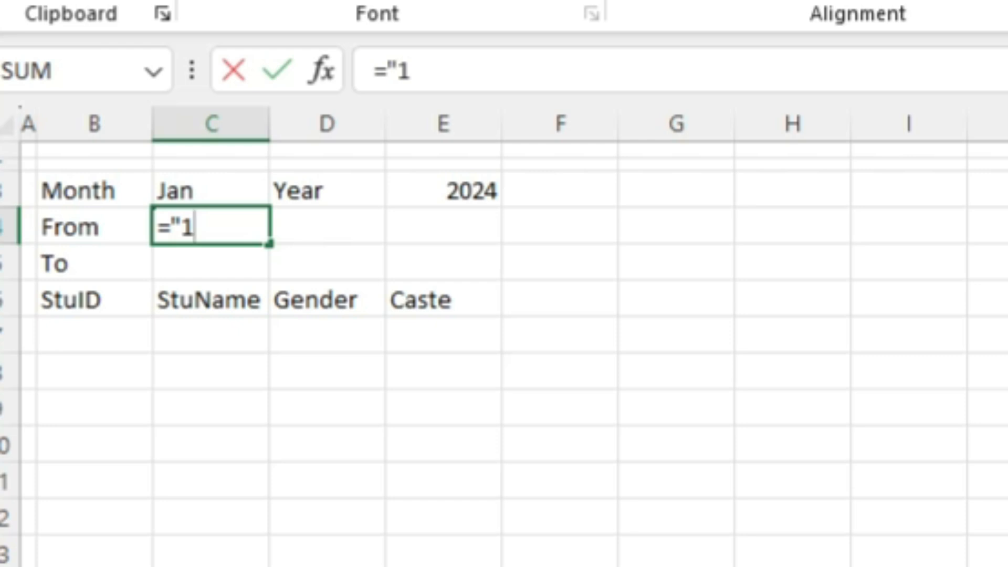
text(-")
text(&)
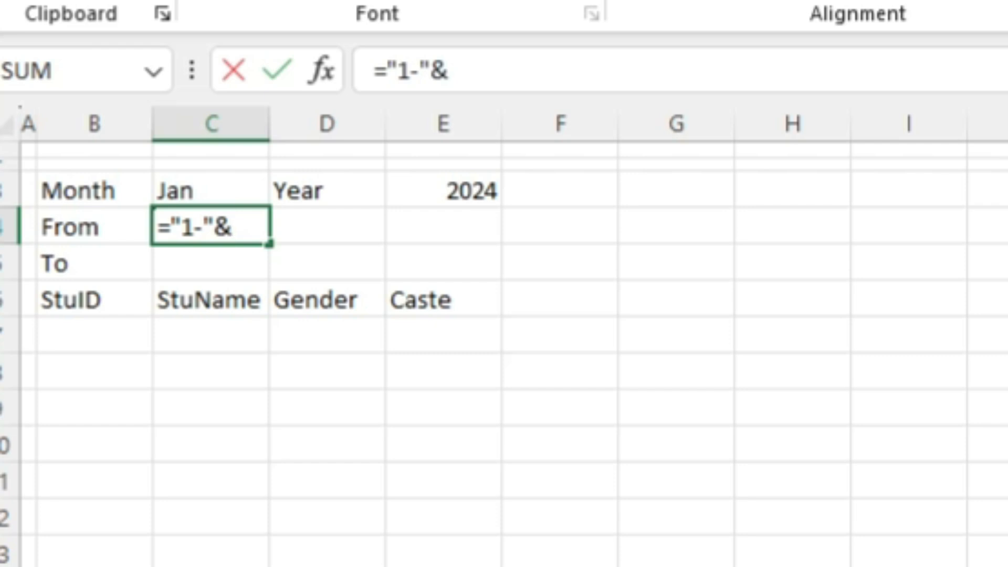
key(Up)
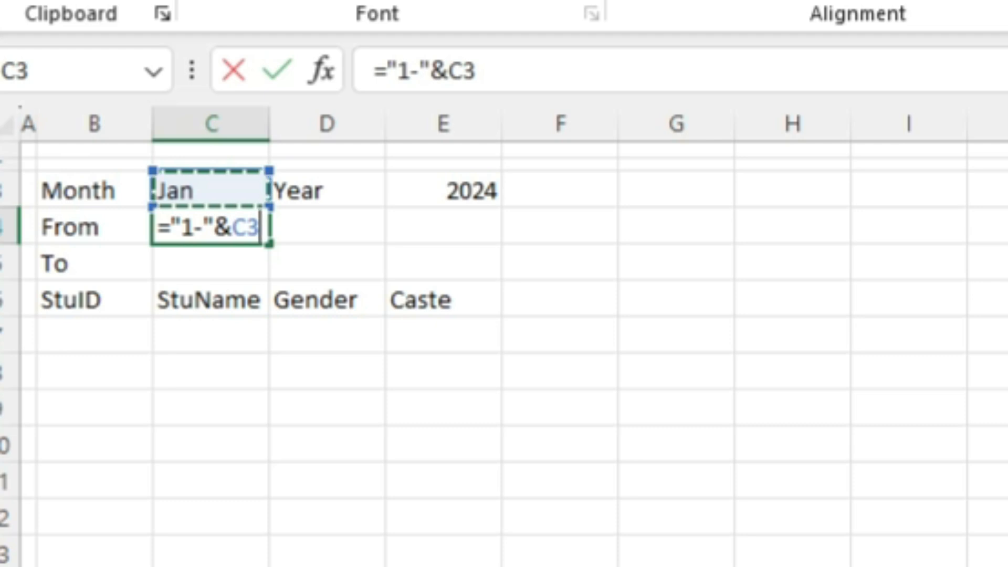
text(&)
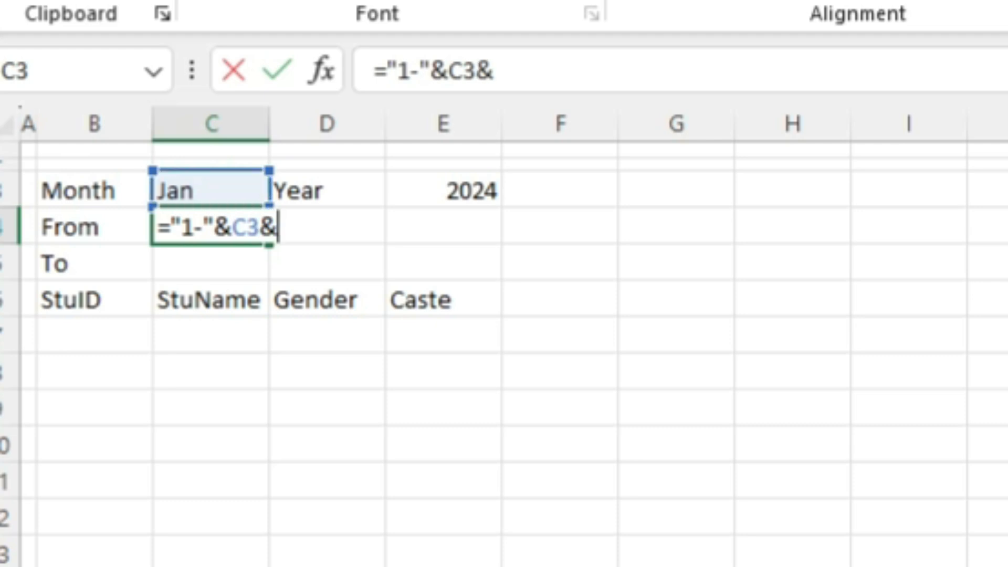
text("-")
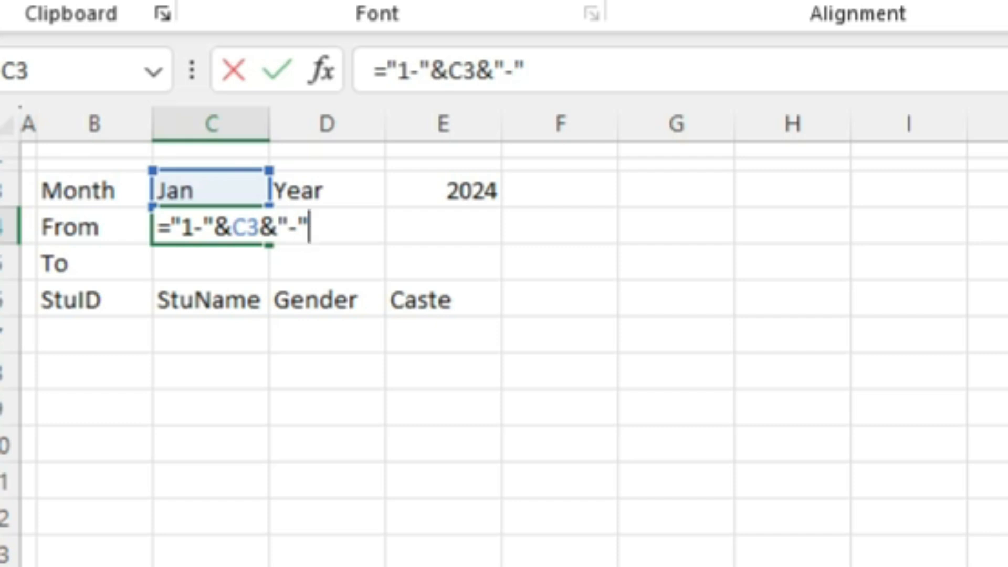
text(^)
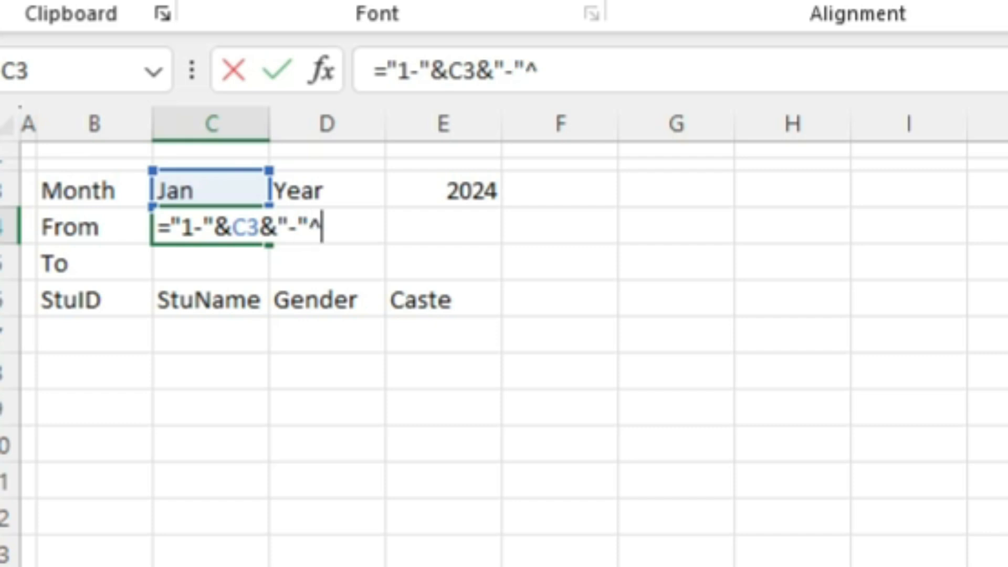
key(BackSpace)
text(&)
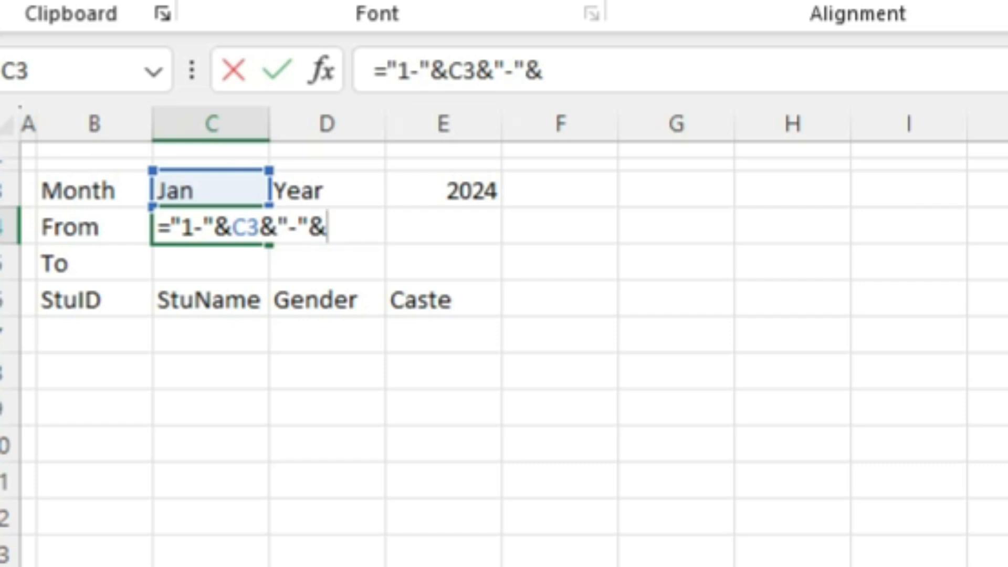
click(444, 190)
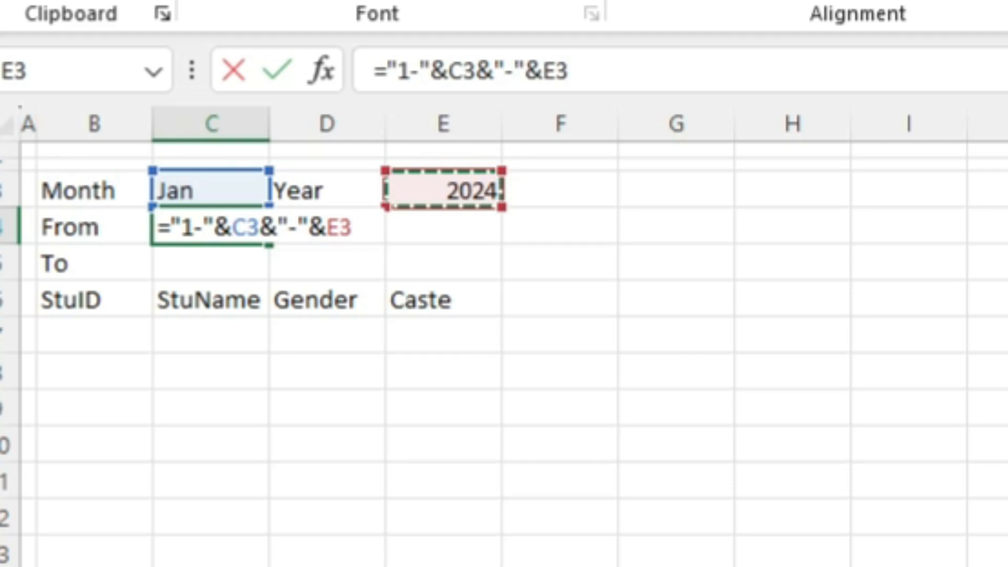
key(Return)
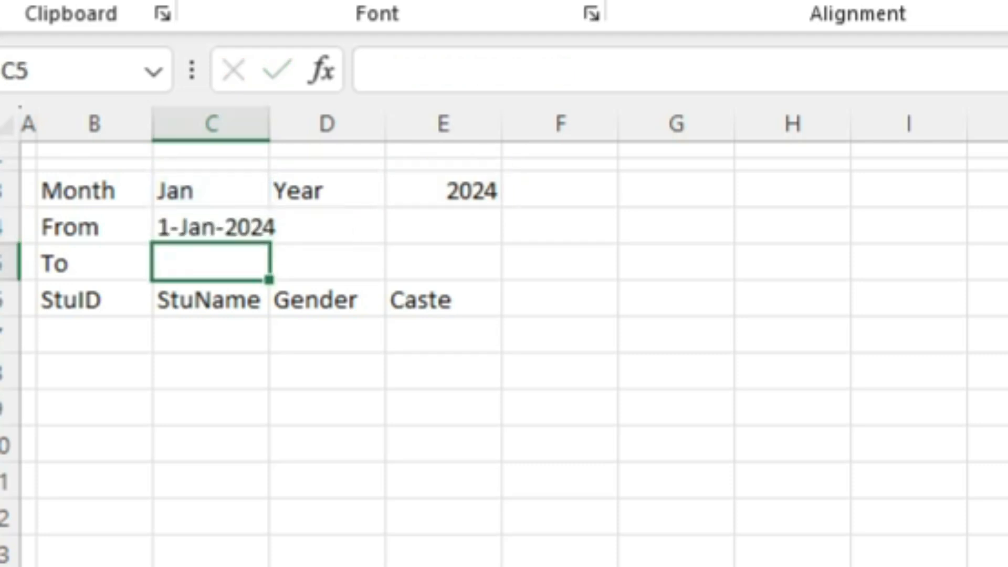
Widen column C so the From date fits with room to spare, and narrow column B to its labels
click(212, 227)
drag(269, 123, 289, 123)
drag(152, 123, 120, 123)
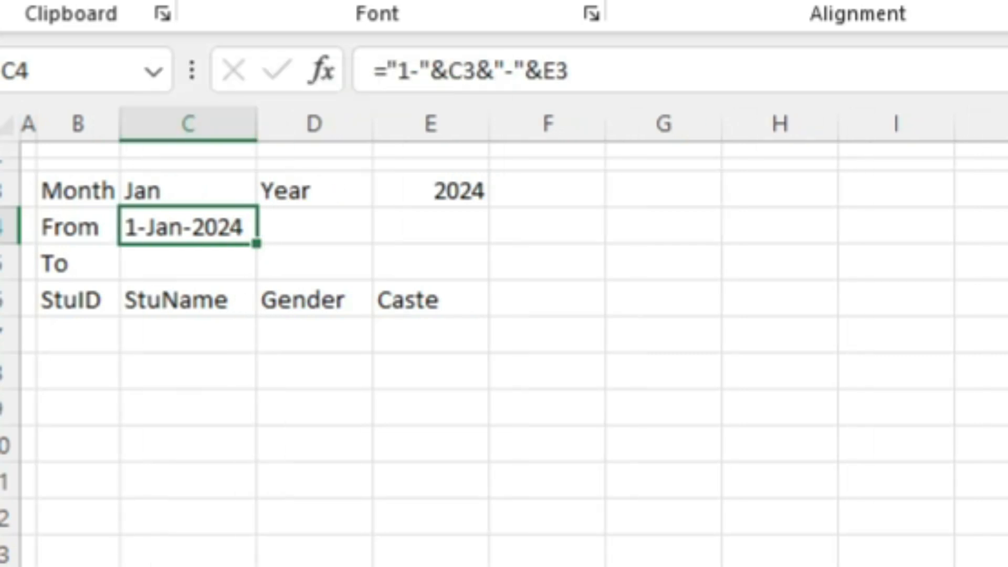
drag(257, 123, 306, 124)
Calculate the To date in cell C5 as the month's last day with the formula =EOMONTH(C4,0)
click(210, 263)
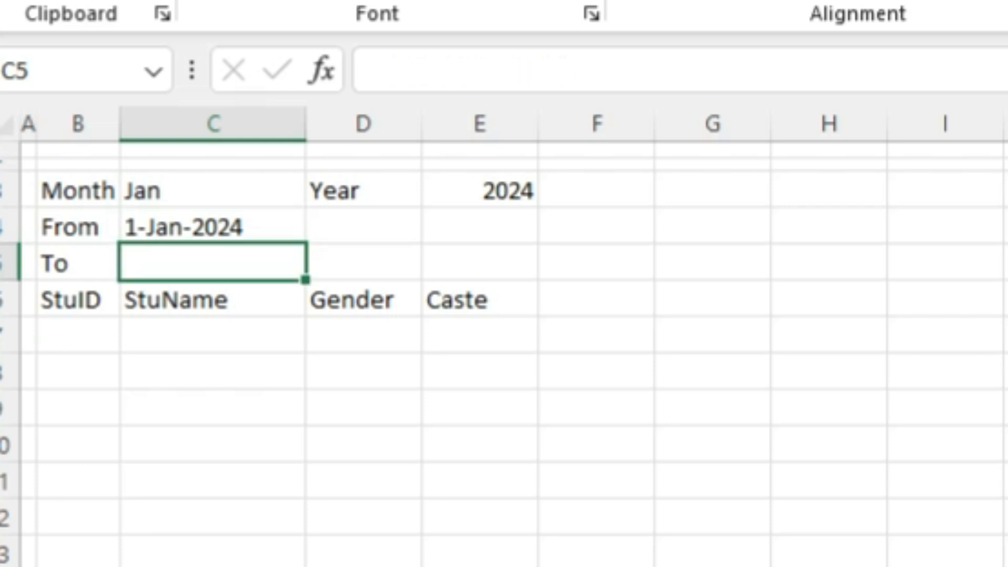
text(=eo)
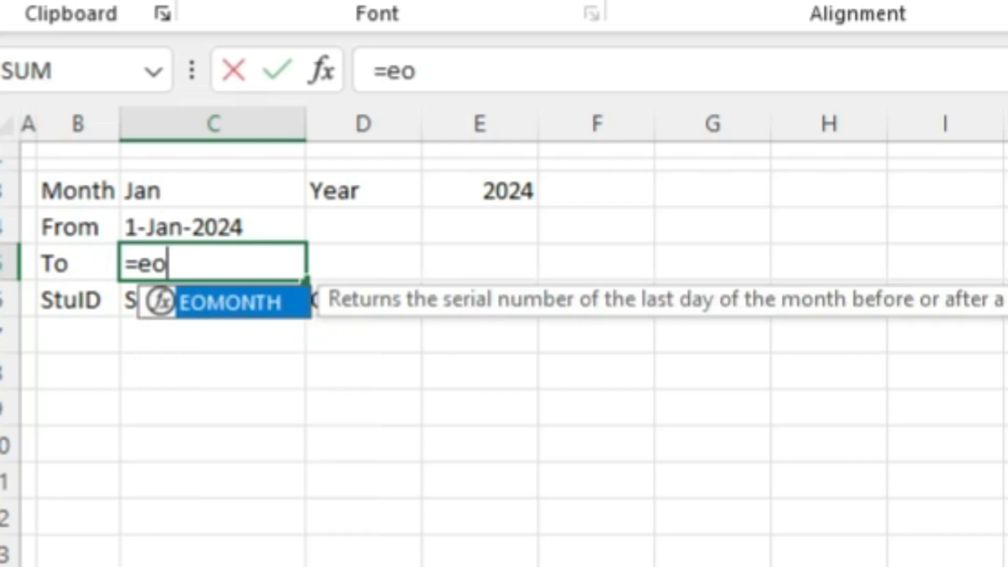
key(Tab)
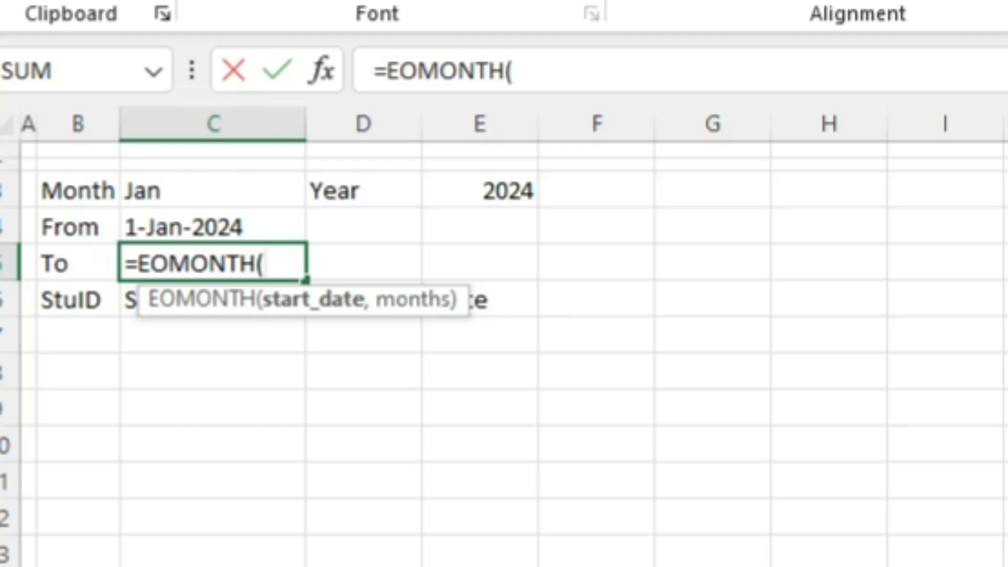
key(Up)
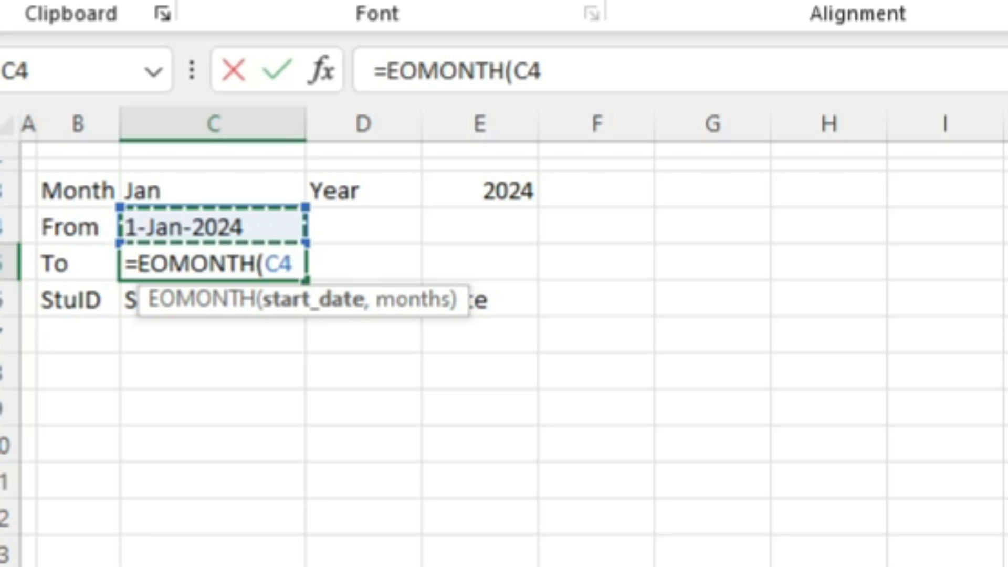
text(,0))
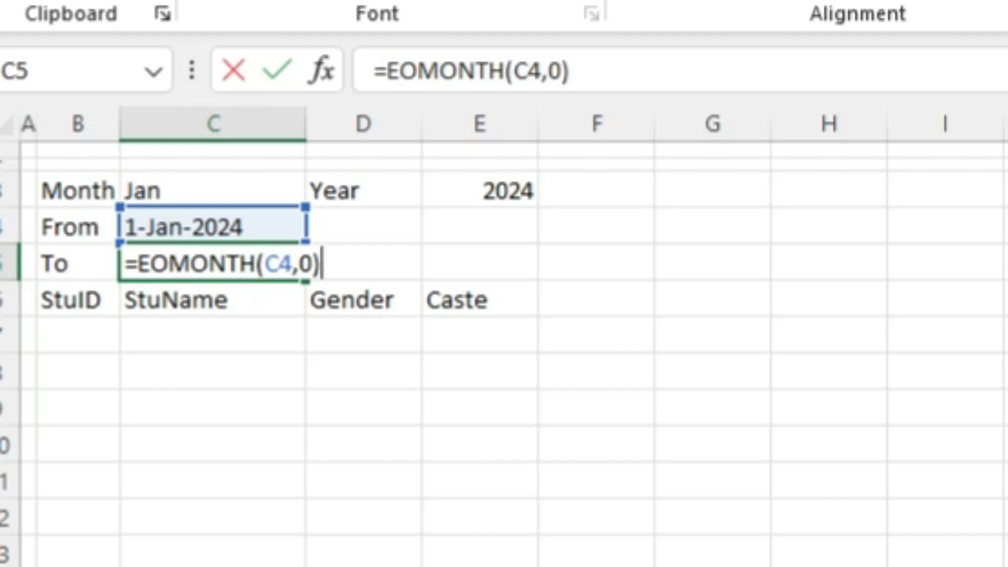
key(Return)
Format the To date in cell C5 as Short Date and align it left
key(Up)
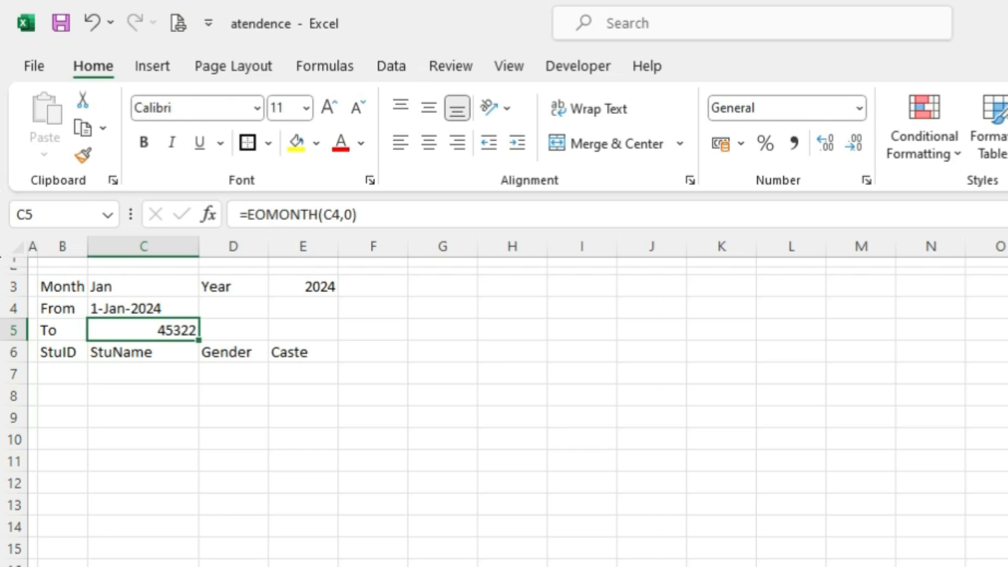
click(860, 108)
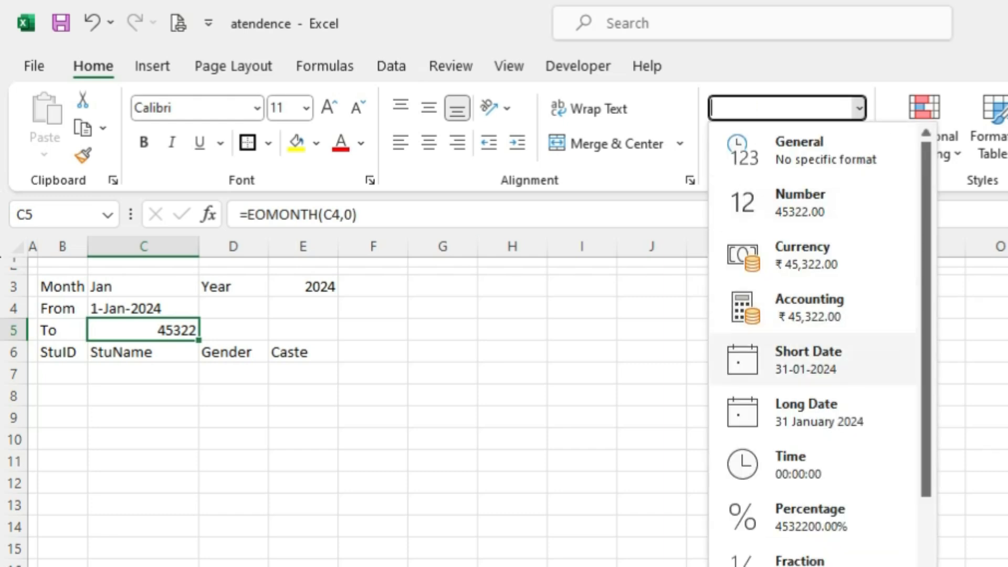
click(808, 360)
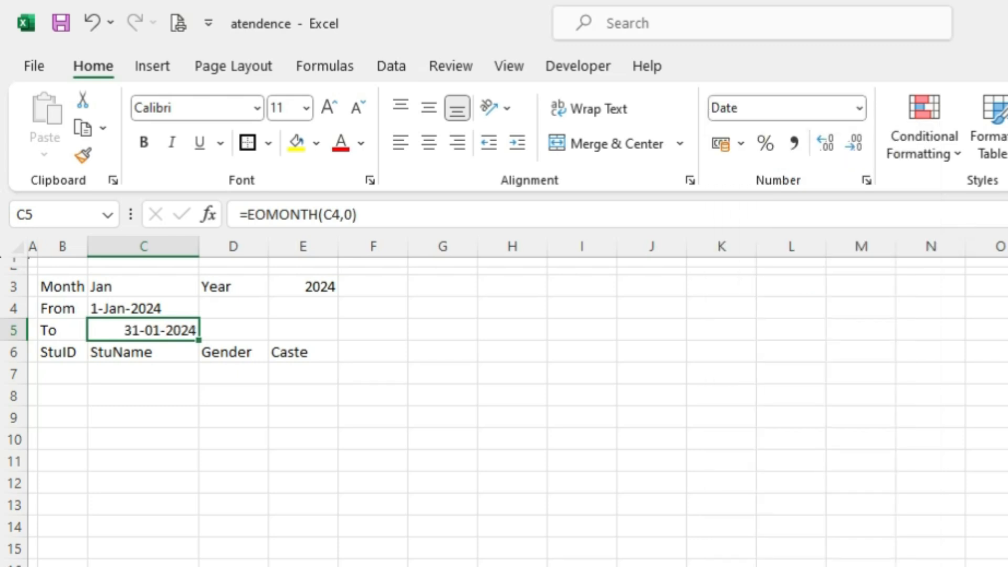
mouse_move(143, 309)
mouse_down()
mouse_move(143, 329)
mouse_move(143, 310)
mouse_up()
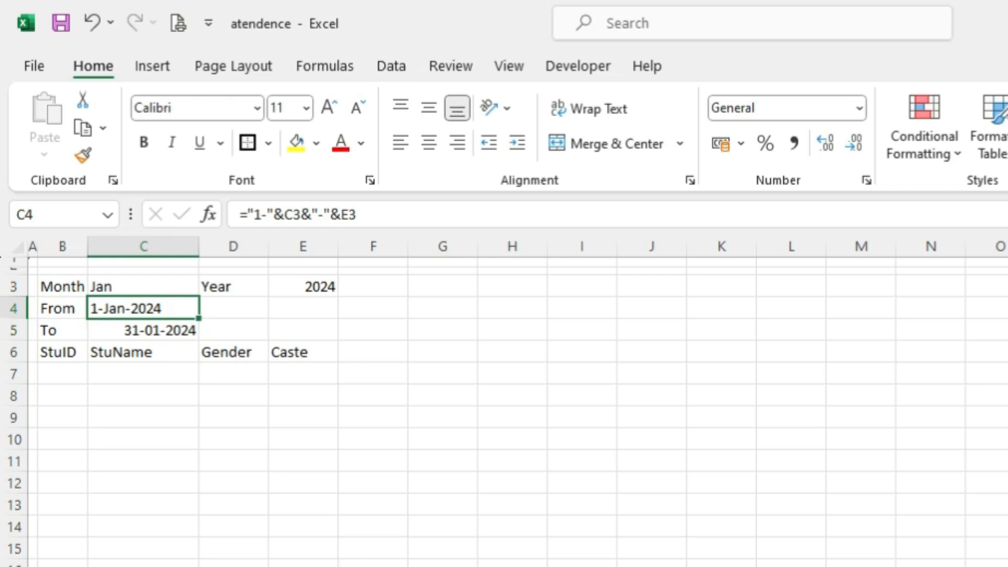
click(143, 330)
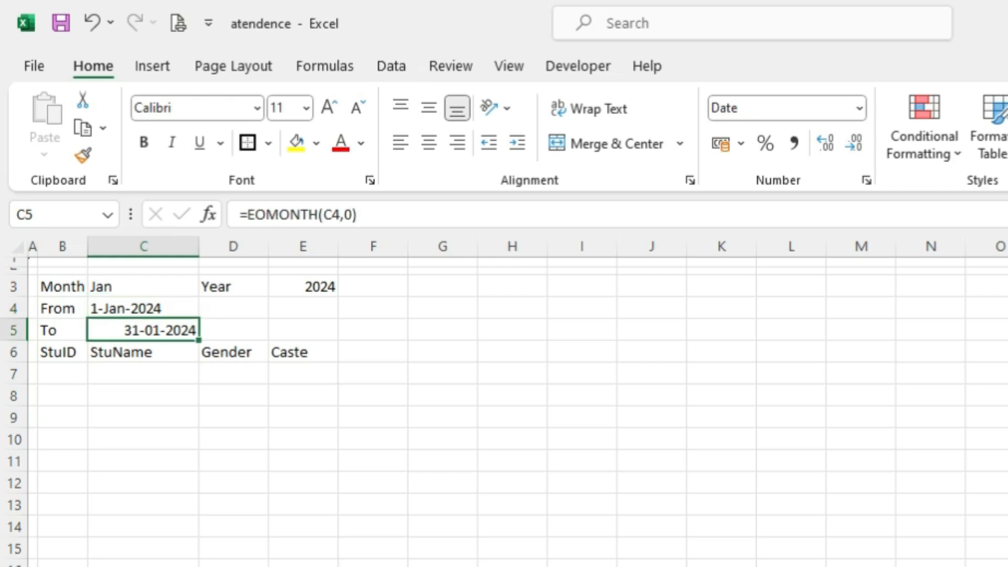
click(400, 142)
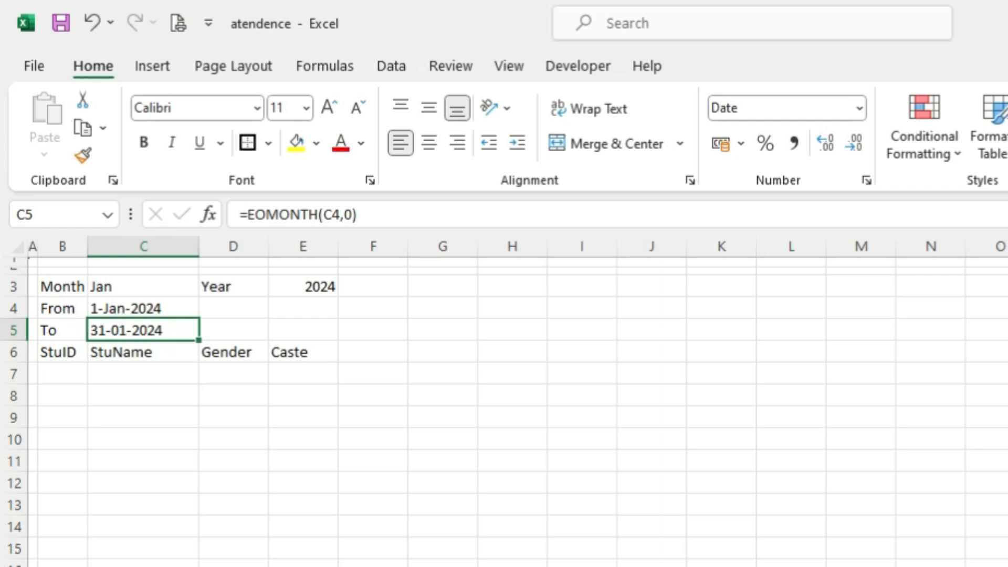
Apply the custom number format dd-mmm-yyyy to the To date in cell C5
right_click(131, 331)
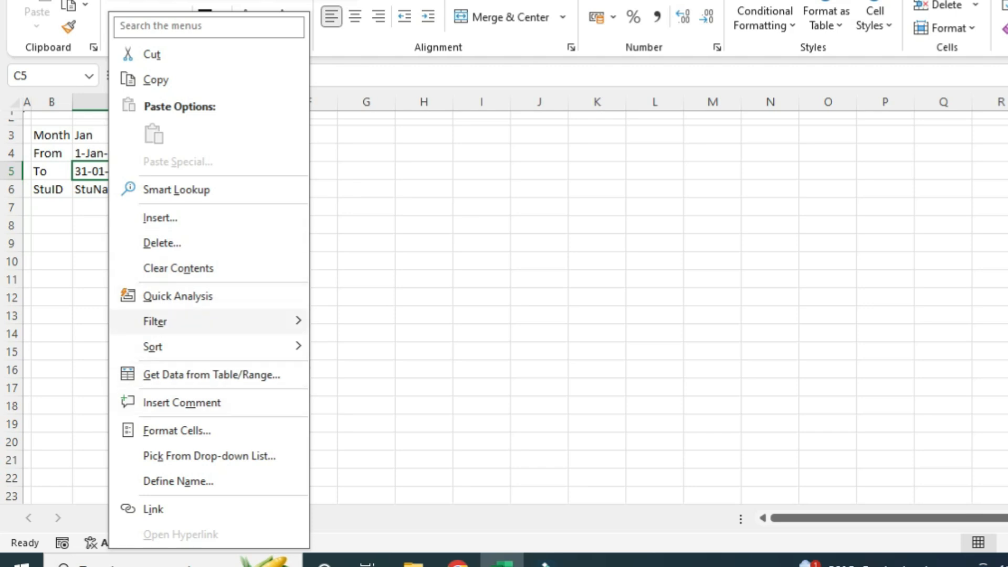
click(177, 430)
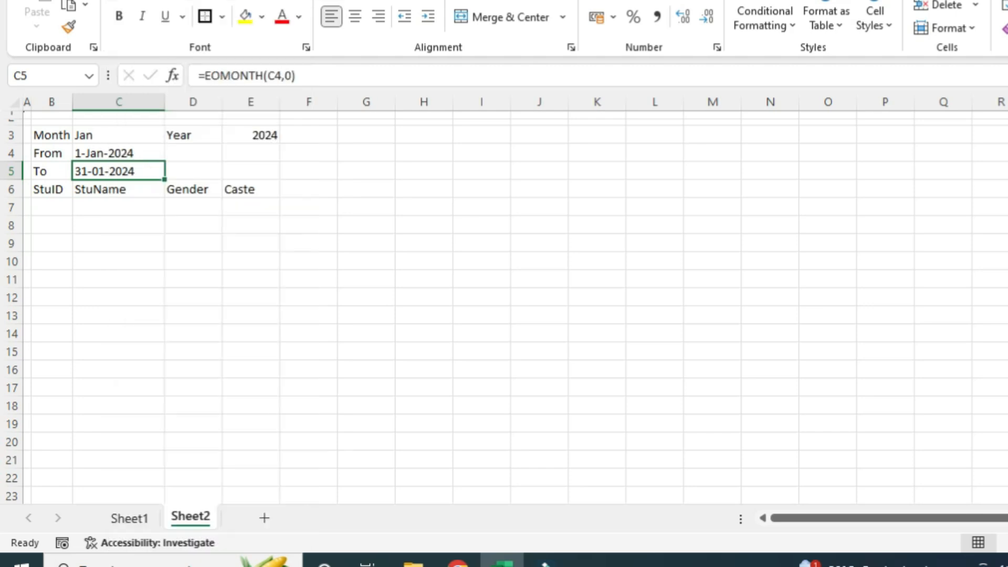
drag(200, 130, 585, 128)
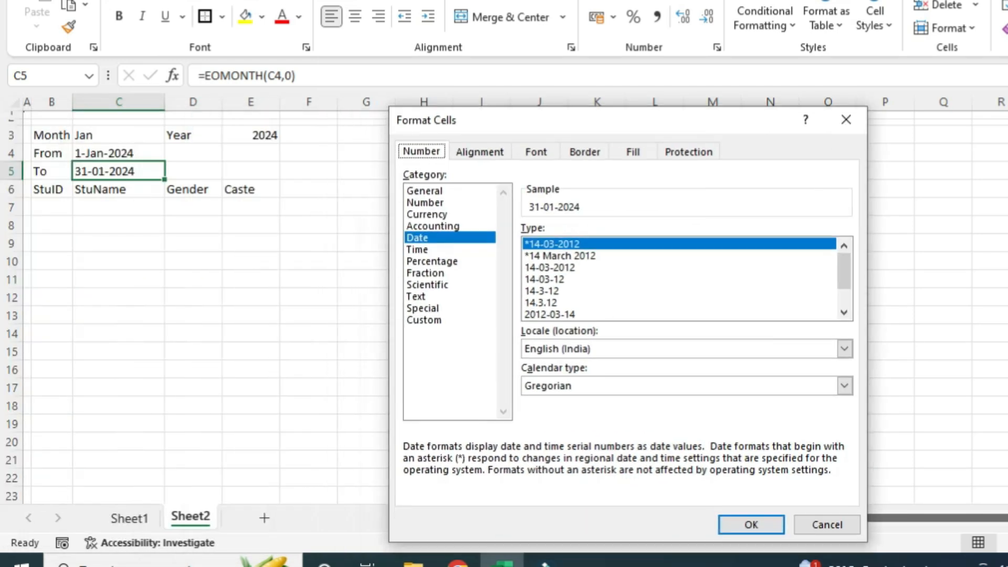
click(424, 320)
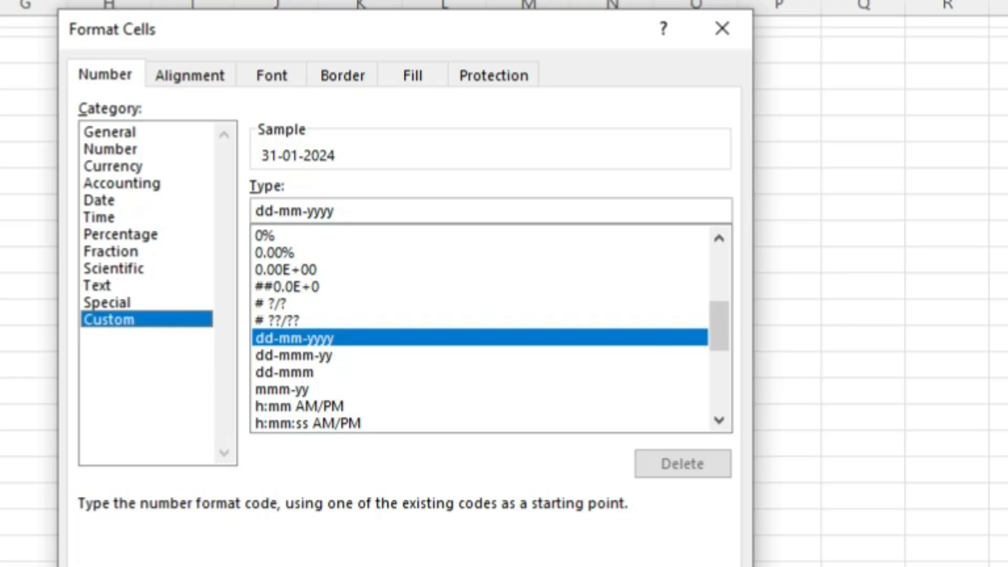
click(291, 211)
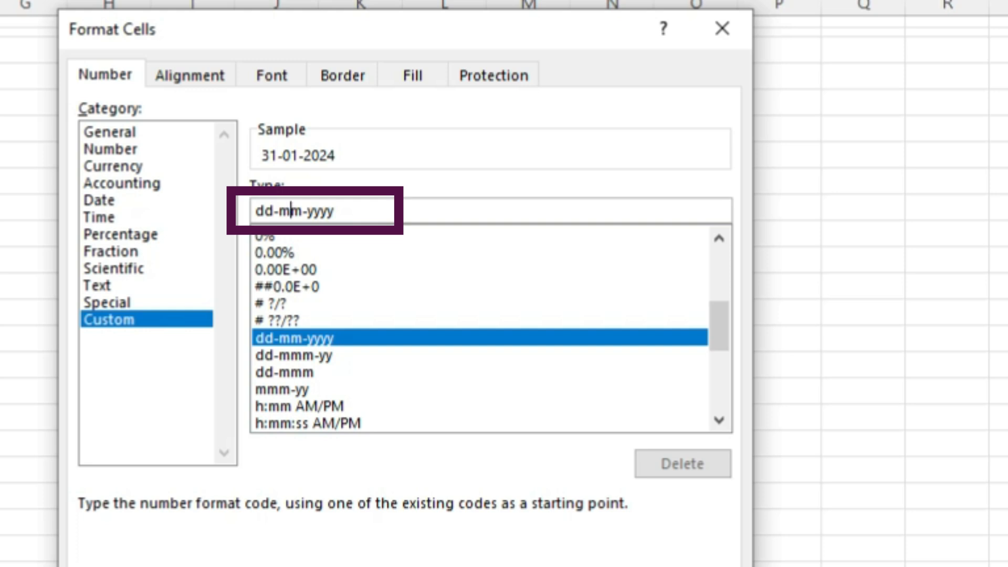
text(m)
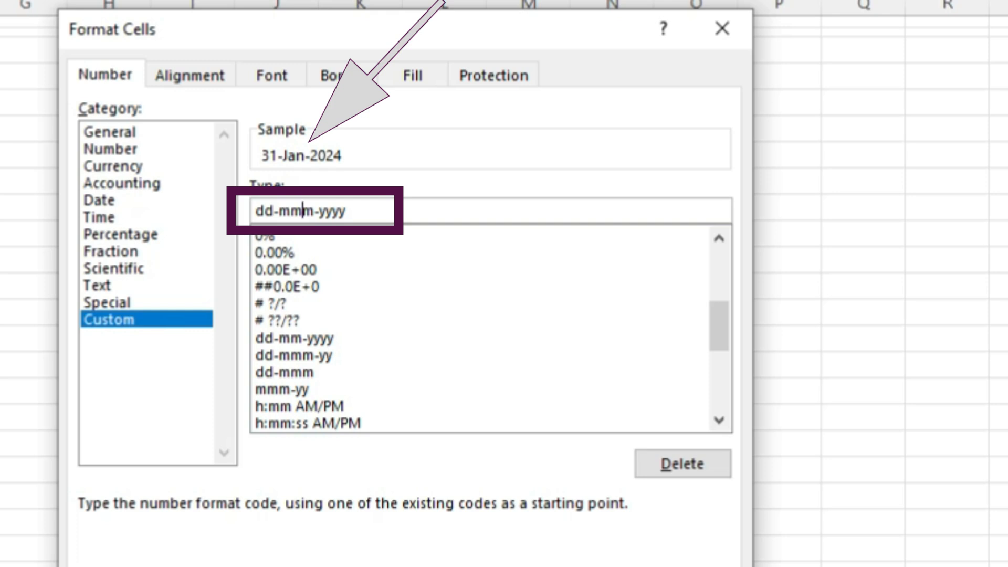
text(m)
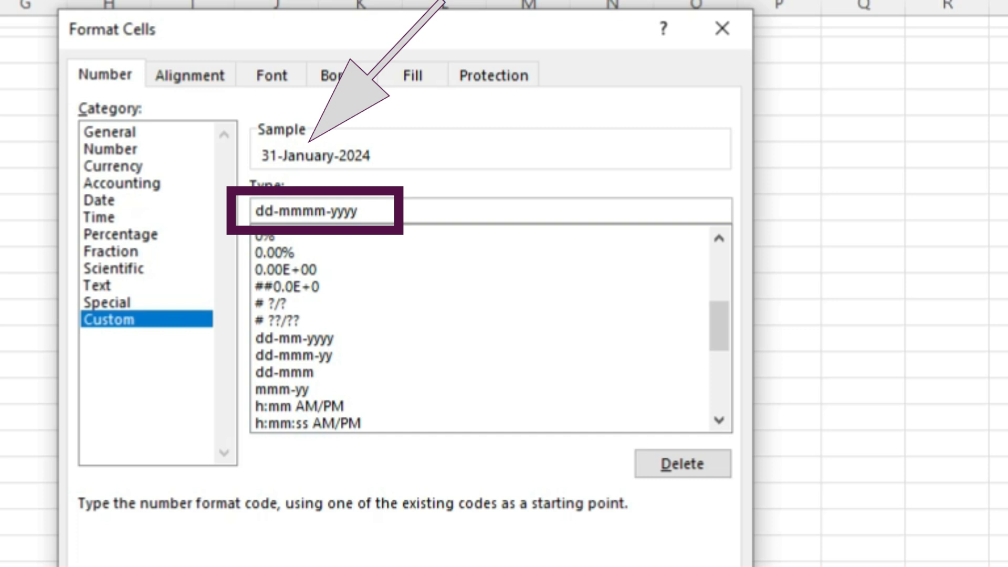
key(BackSpace)
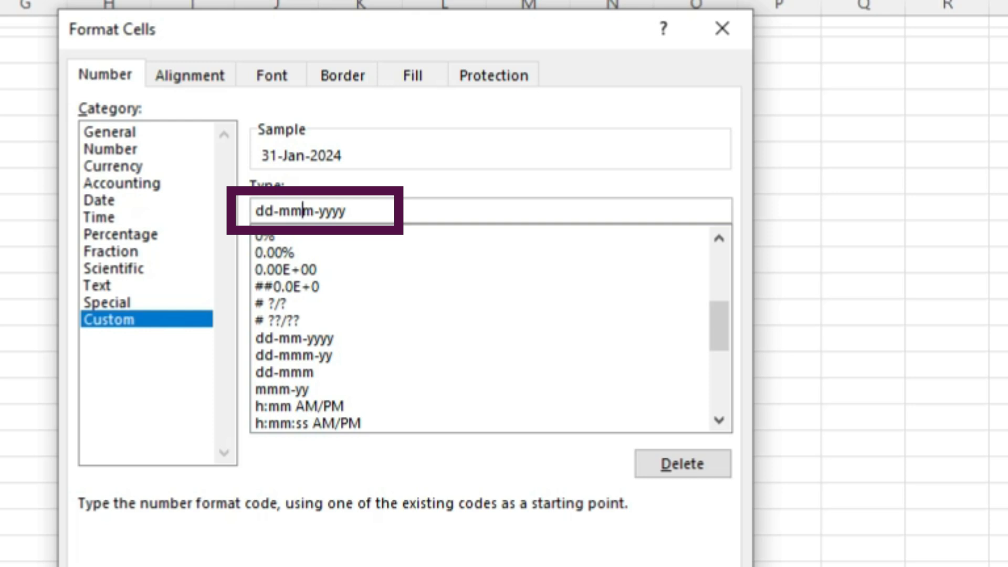
key(Return)
click(614, 553)
Test the date formulas by setting the month in cell C3 to feb
click(171, 187)
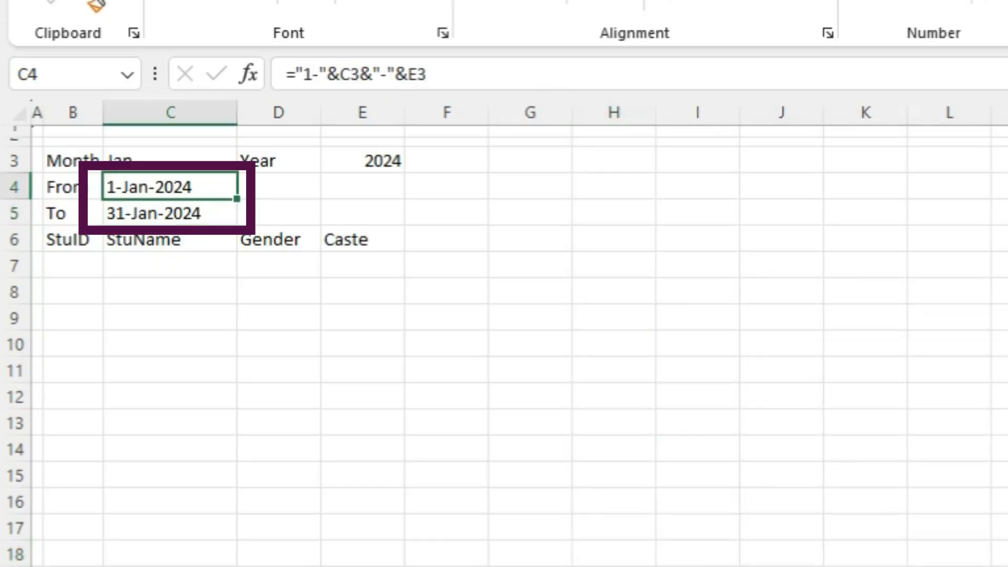
drag(171, 187, 170, 239)
click(170, 239)
click(171, 213)
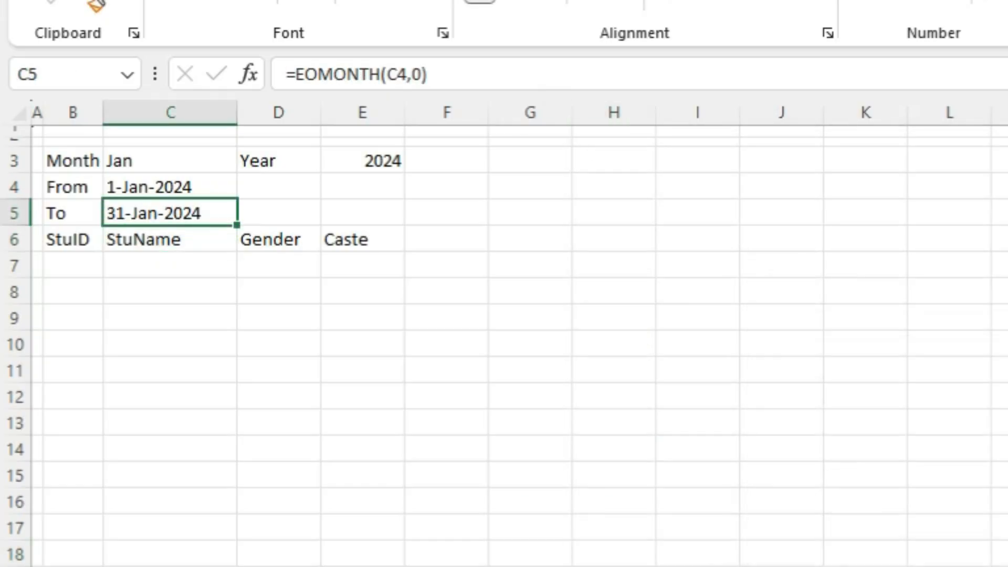
click(171, 187)
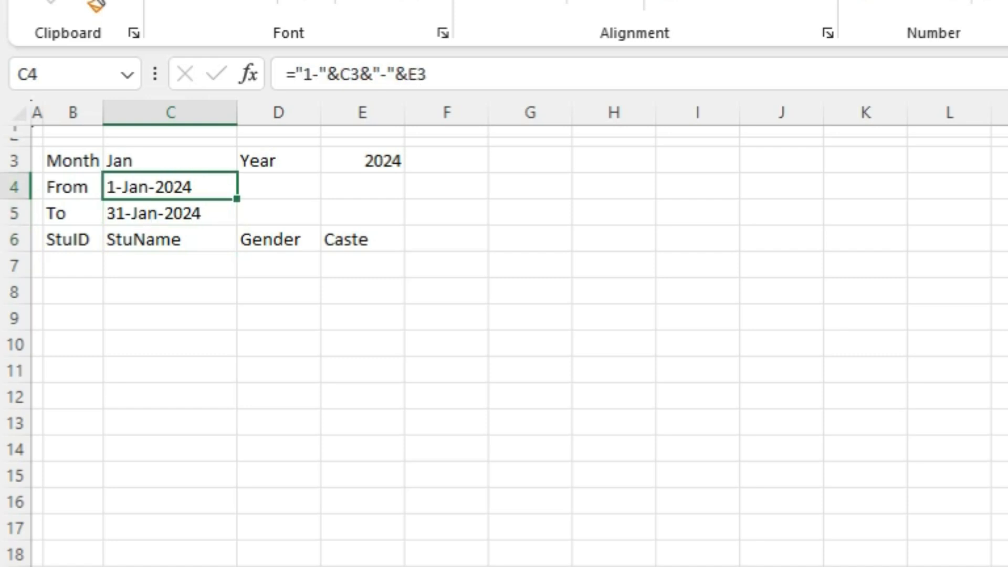
click(171, 161)
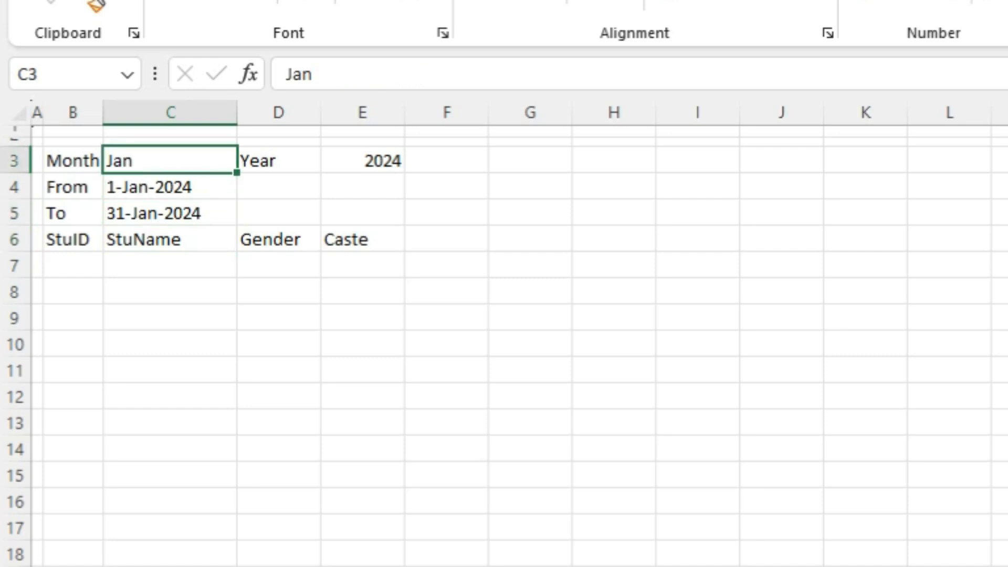
text(feb)
key(Return)
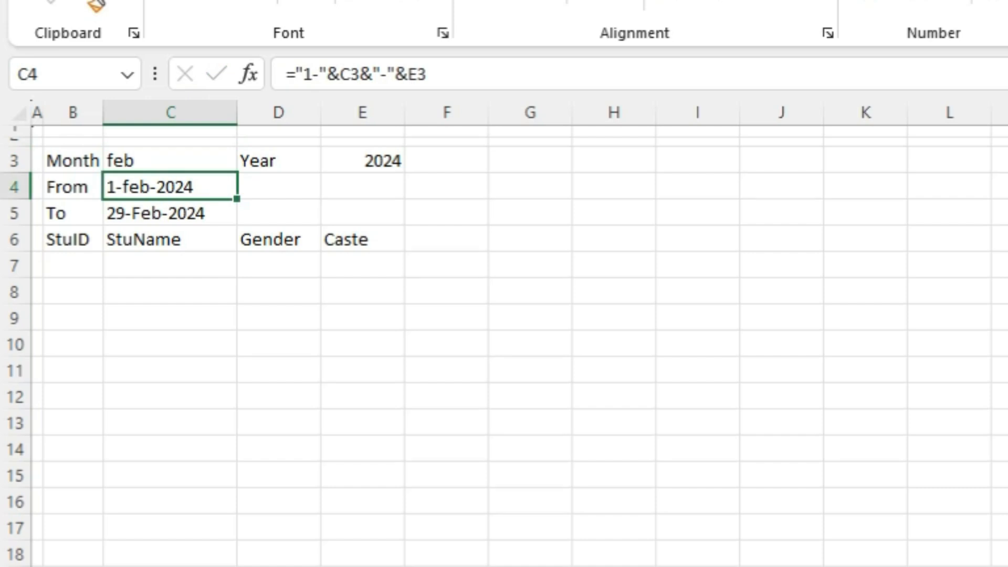
Set the month in cell C3 to March as another test of the From and To dates
click(171, 160)
click(170, 187)
key(Down)
key(Up)
key(Up)
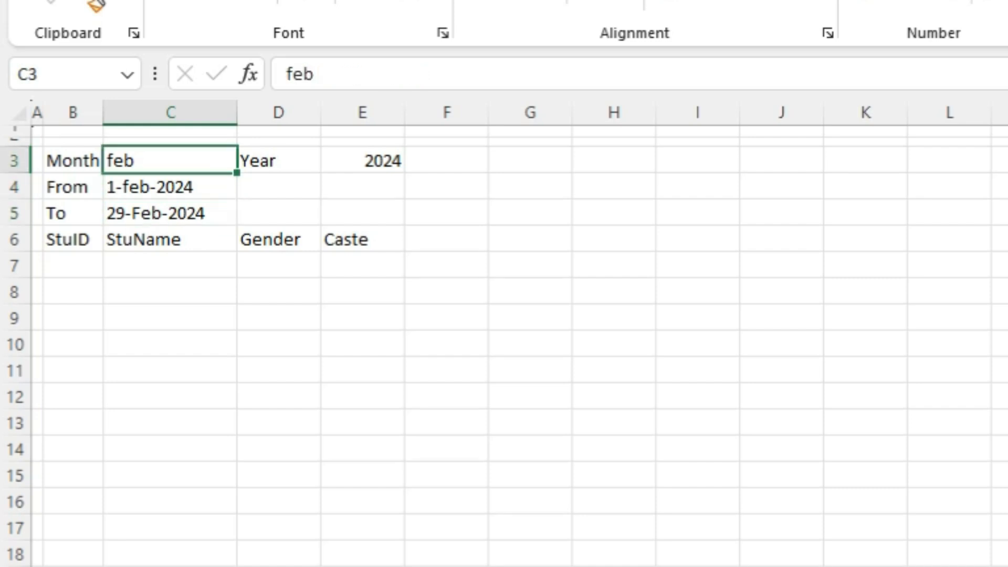
text(March)
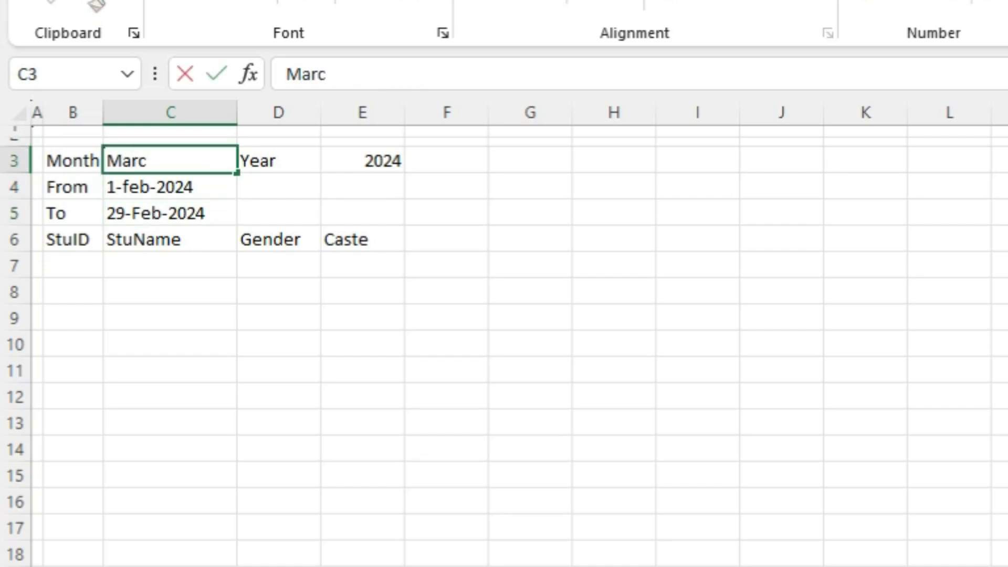
key(Return)
key(Down)
key(Up)
key(Up)
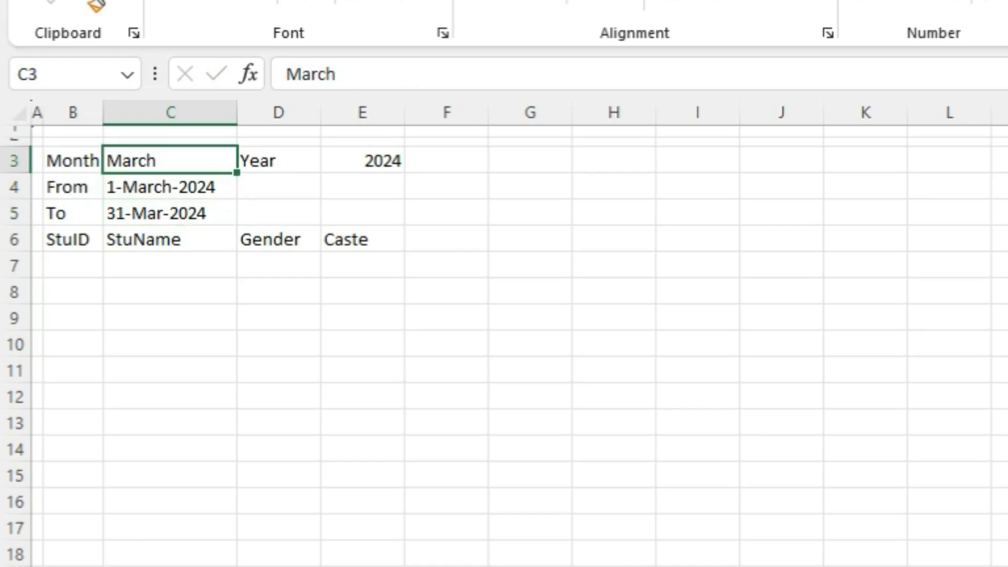
Check the From and To dates in C4 and C5 against the month in C3
key(Down)
key(Up)
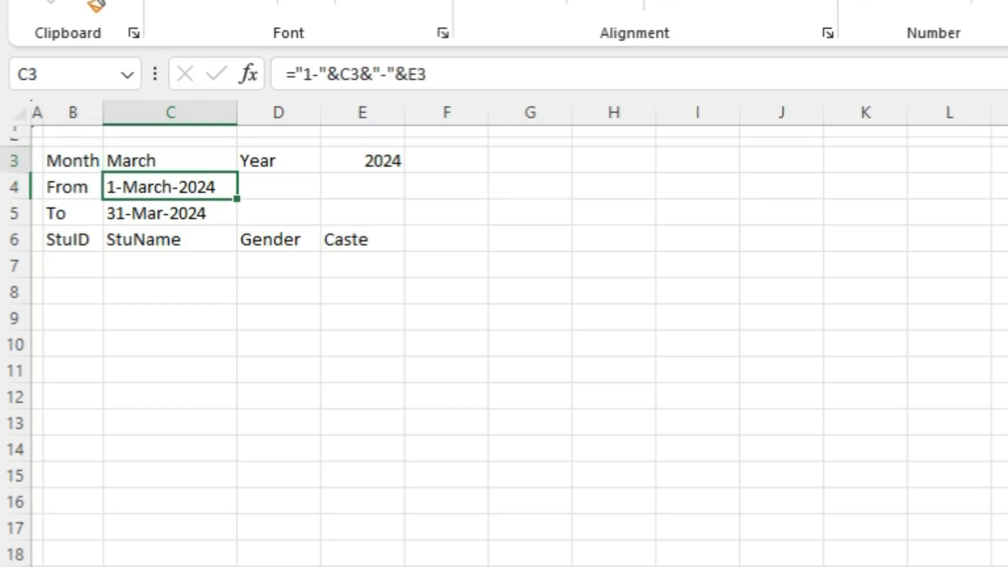
key(Left)
key(Down)
key(Down)
key(Up)
key(Right)
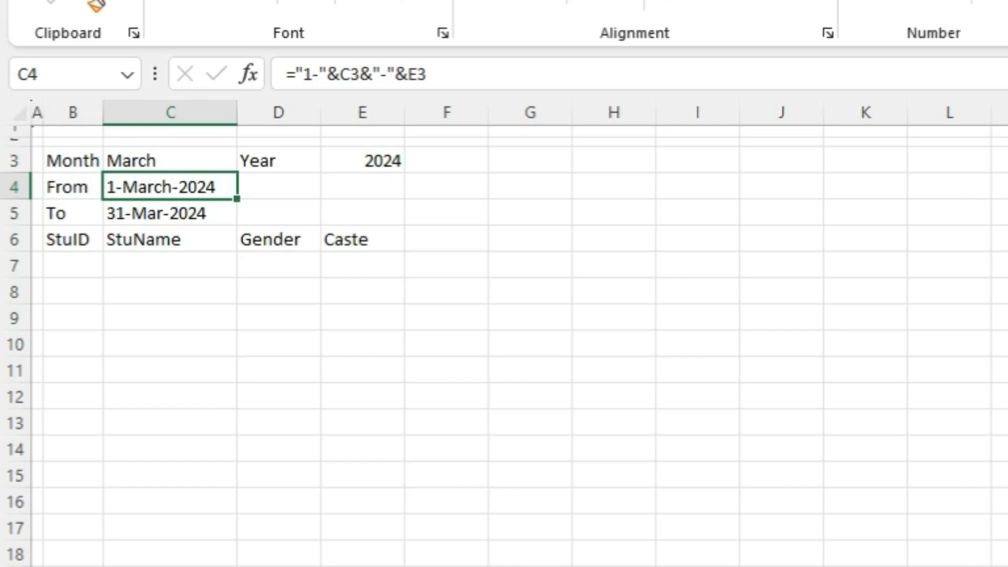
key(Down)
key(Up)
key(Up)
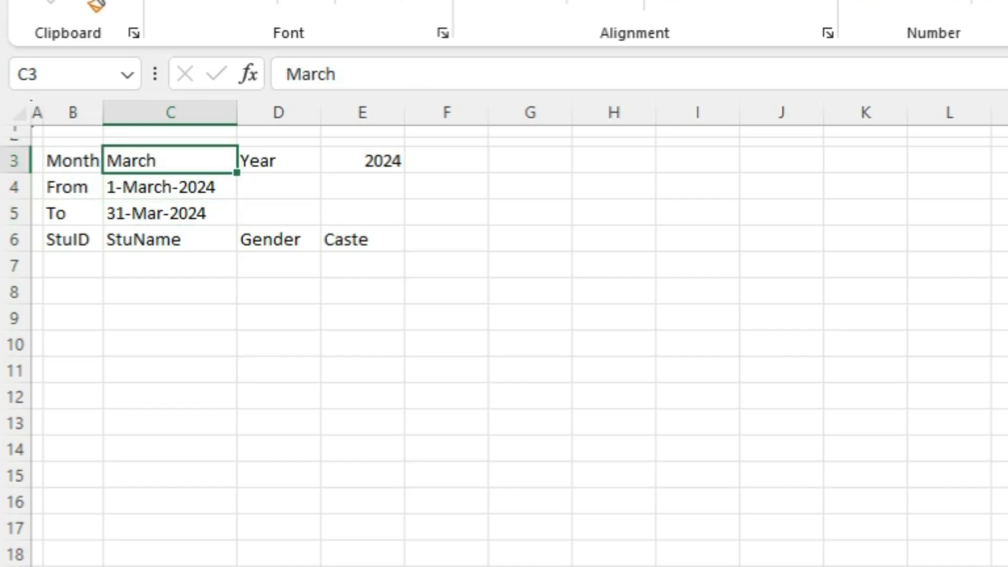
Set the year in cell E3 to 2023
key(Right)
key(Right)
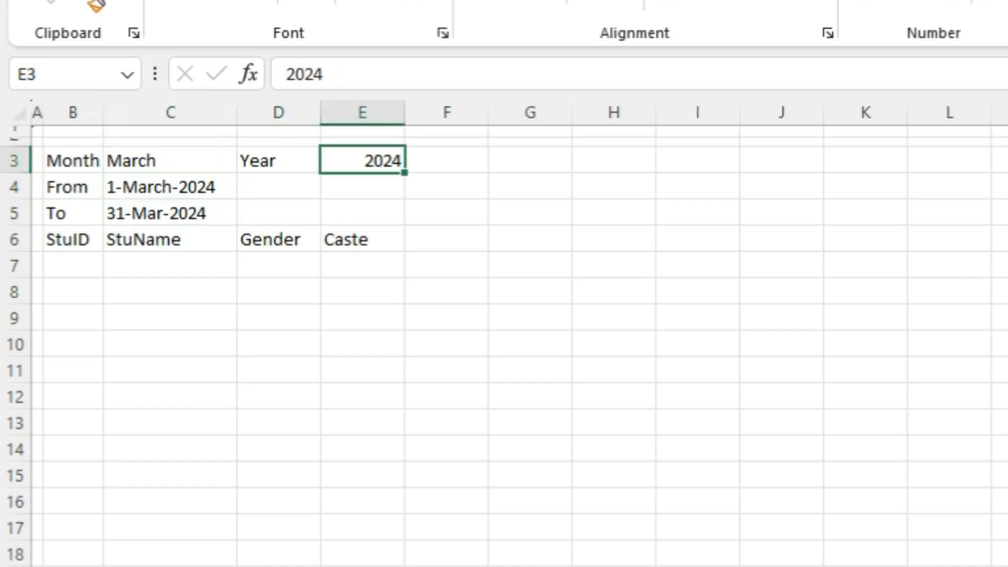
text(2023)
key(Return)
key(Up)
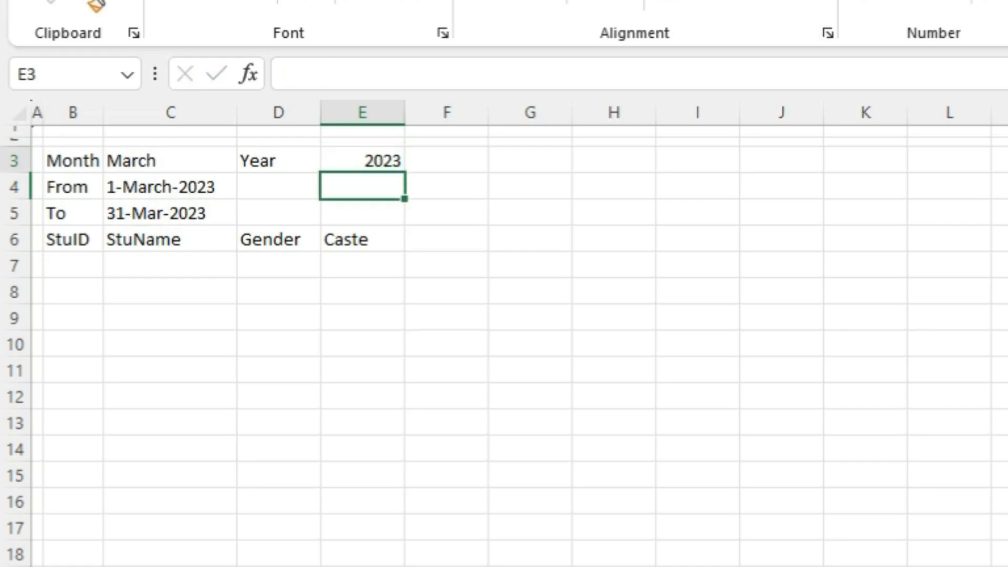
Set the month in cell C3 to Feb to test the dates in a non-leap year
key(Left)
key(Left)
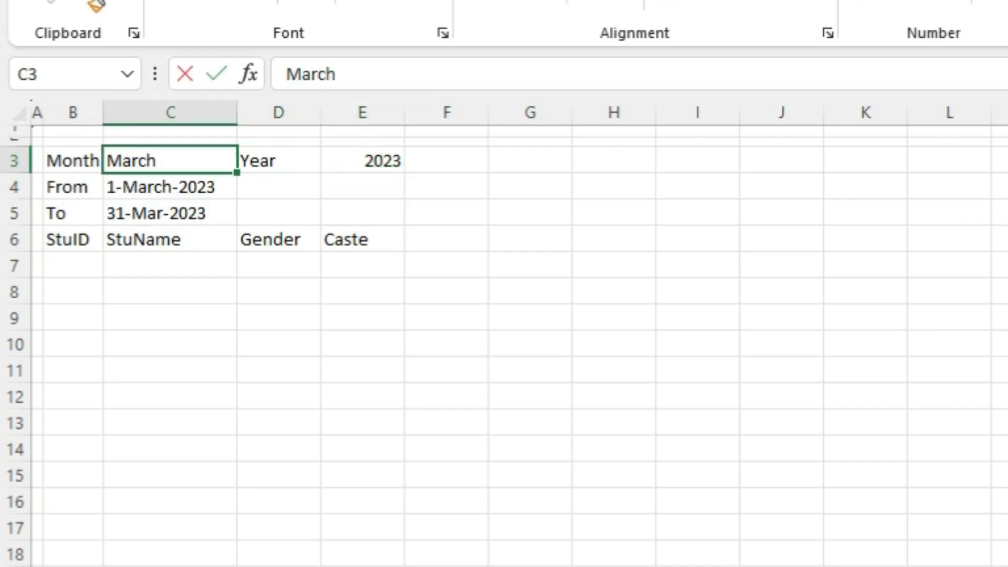
text(Feb)
key(Return)
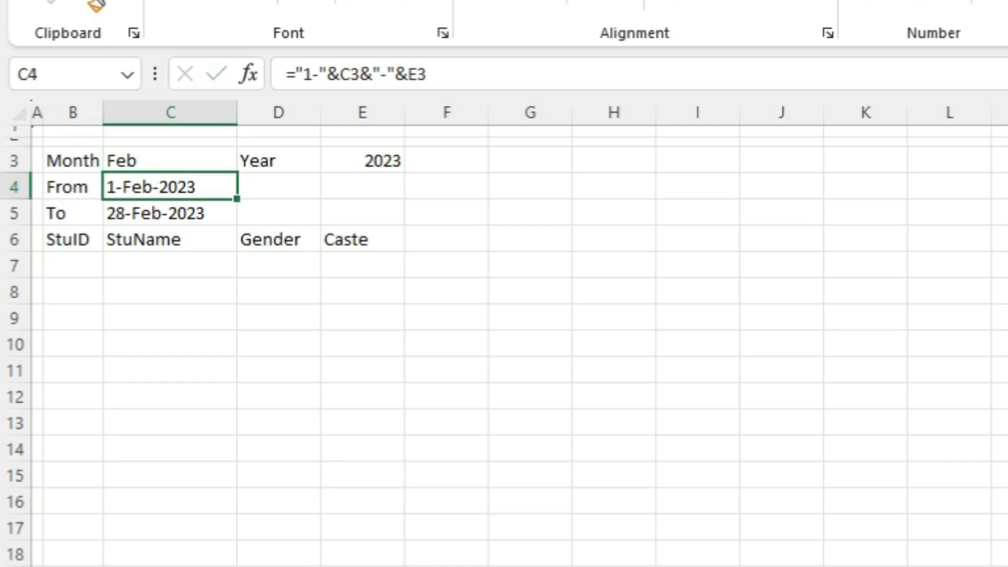
key(Up)
key(Right)
key(Left)
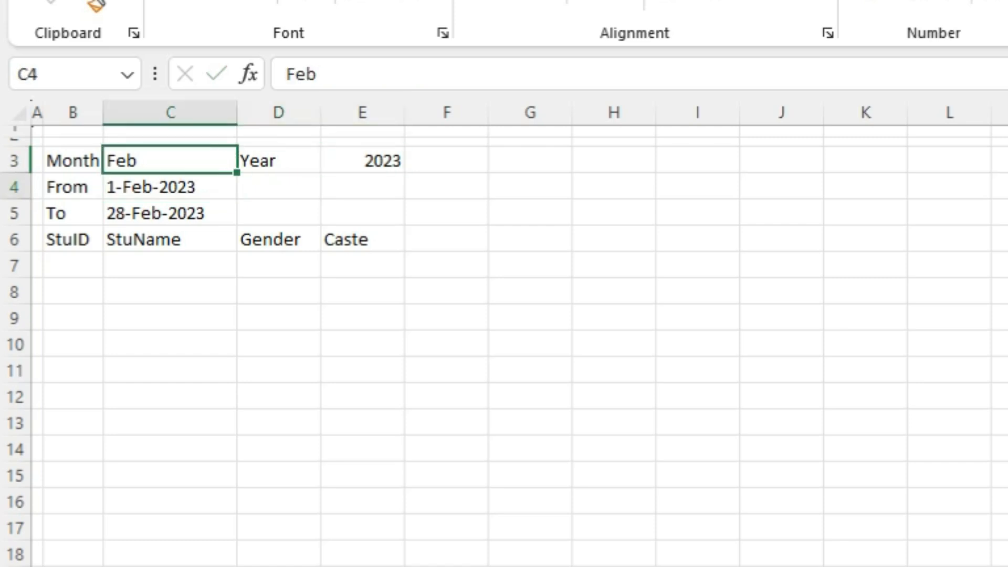
Set the year in cell E3 to 2024 to test the dates in a leap year
key(Down)
key(Down)
key(Up)
key(Up)
key(Right)
key(Right)
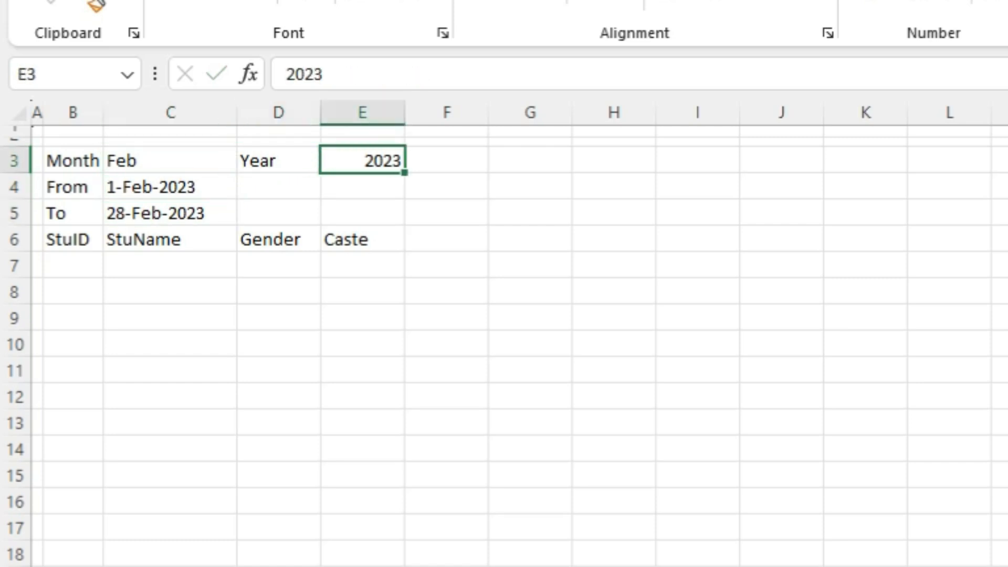
text(2024)
key(Return)
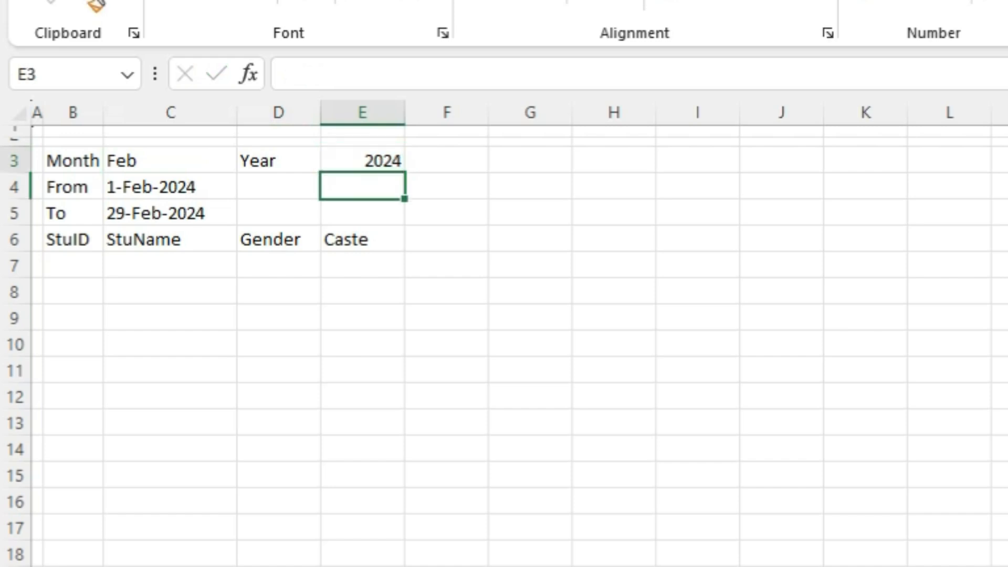
Check the From and To dates in C4 and C5 against February 2024 and review the end-of-month formula
key(Up)
key(Left)
key(Left)
key(Down)
key(Right)
key(Down)
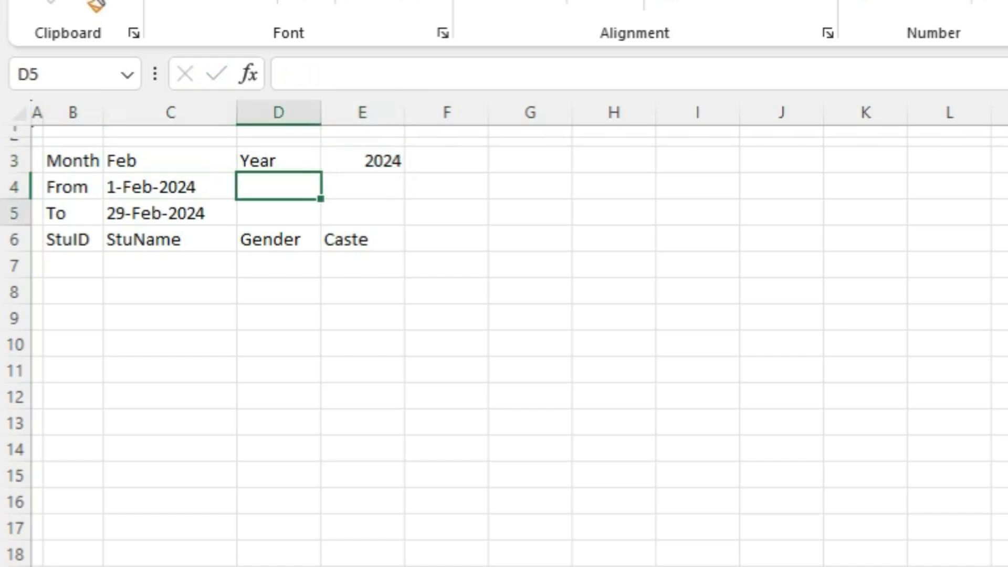
key(Left)
key(Left)
key(Up)
key(Right)
key(Up)
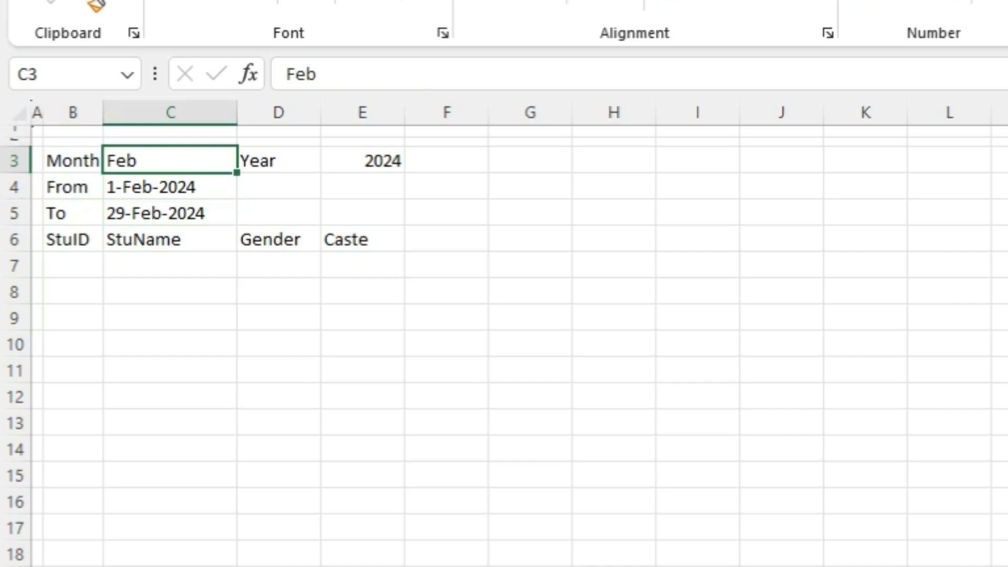
key(Right)
key(Right)
key(Down)
key(Left)
key(Left)
key(Down)
key(Up)
key(Down)
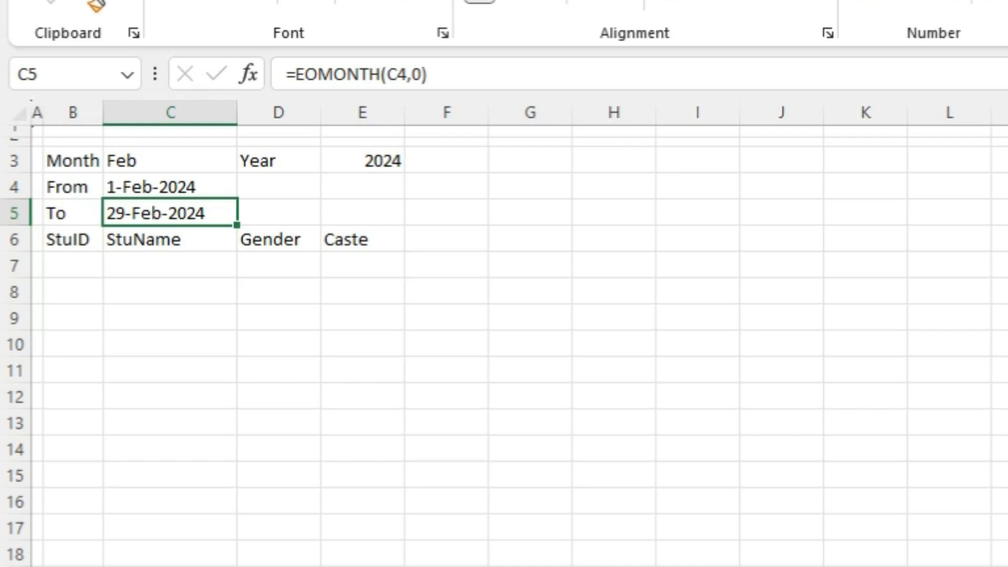
key(Down)
key(Up)
key(Up)
key(Down)
key(Down)
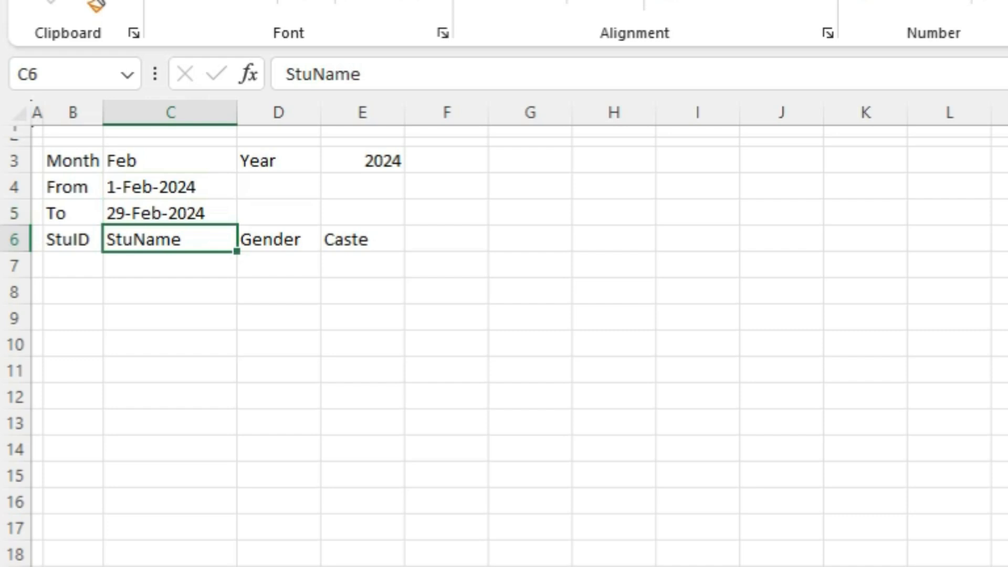
key(Up)
key(Up)
key(Down)
Enter the formula =C4 in cell F6 to bring the From date into the header row
key(Right)
key(Down)
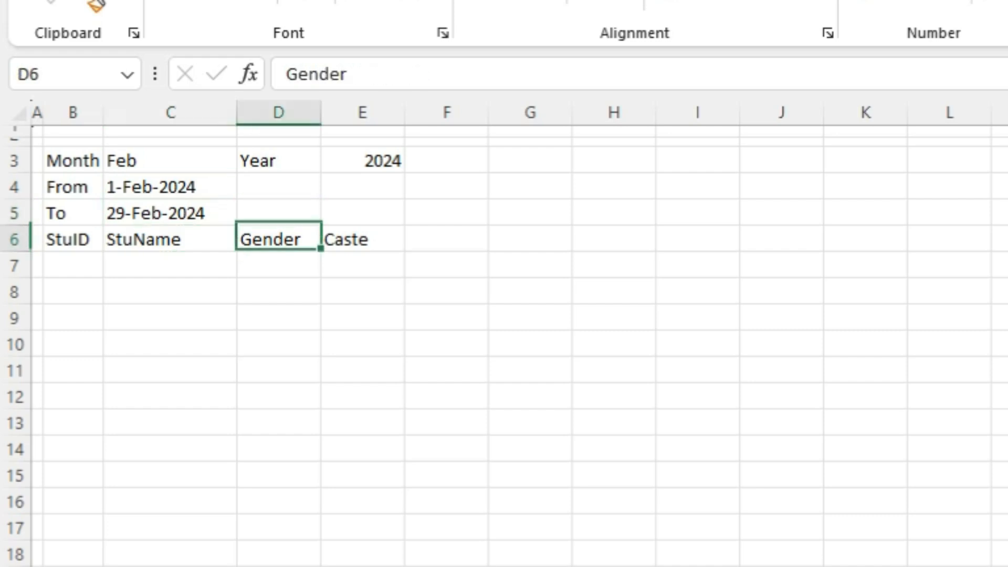
key(Right)
key(Right)
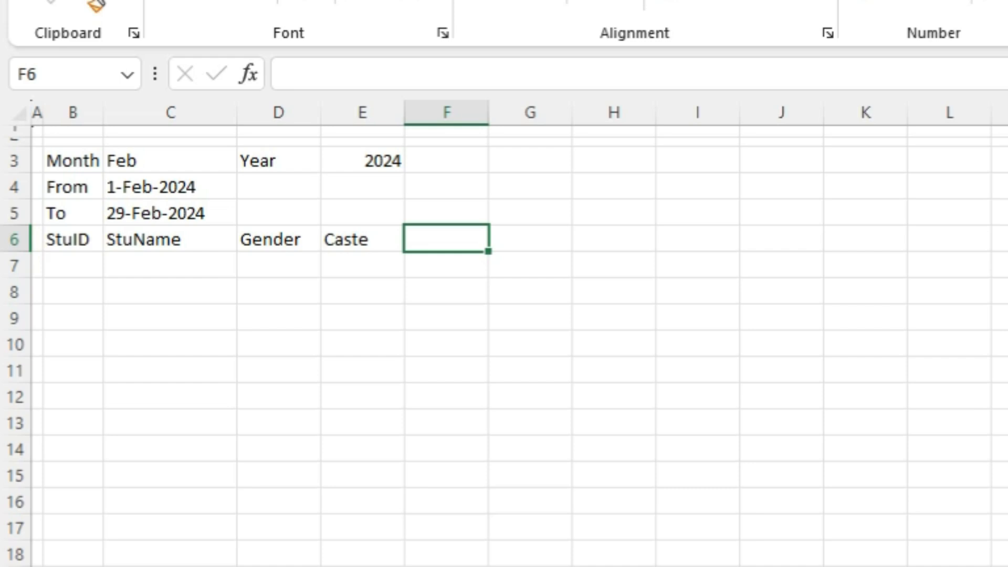
text(=)
key(Left)
key(Left)
key(Left)
key(Left)
key(Up)
key(Up)
key(Right)
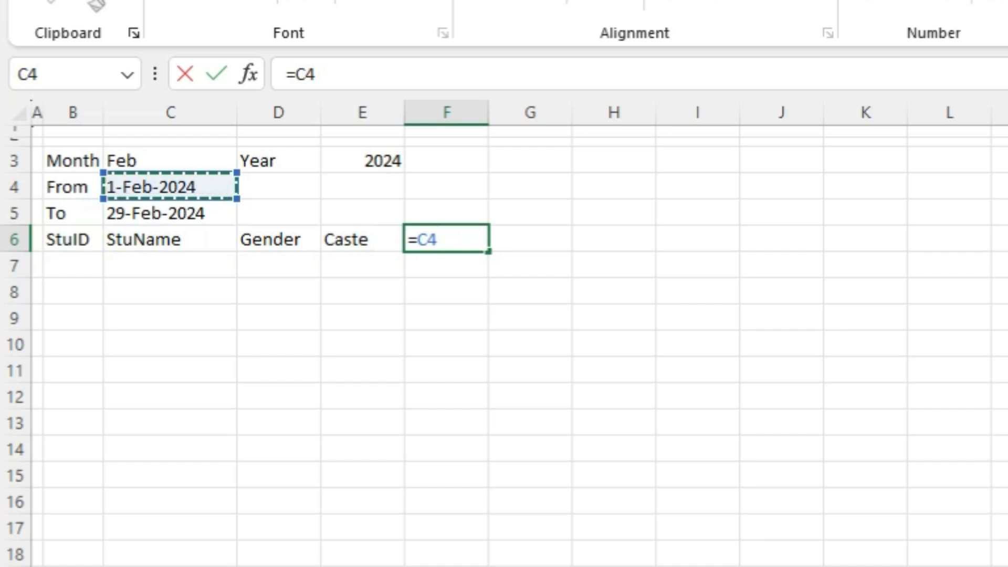
key(Return)
key(Up)
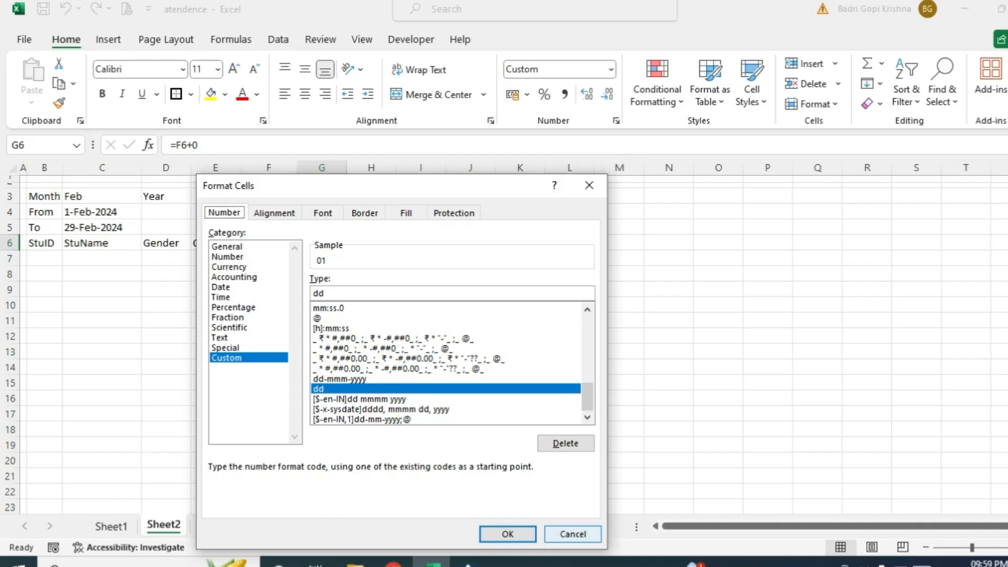
Apply the custom number format dd to cell G6, which holds the formula =F6+0
click(507, 534)
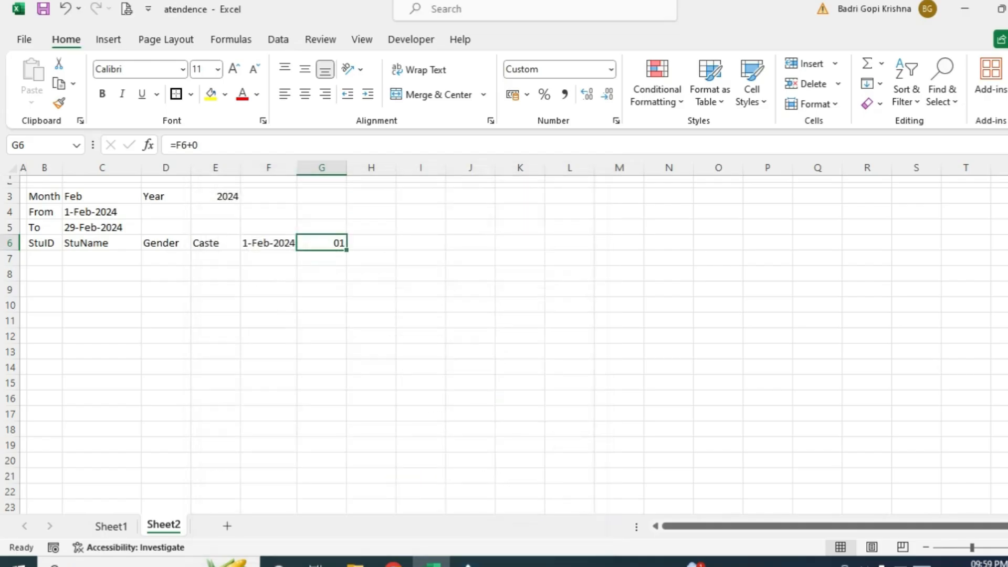
right_click(321, 243)
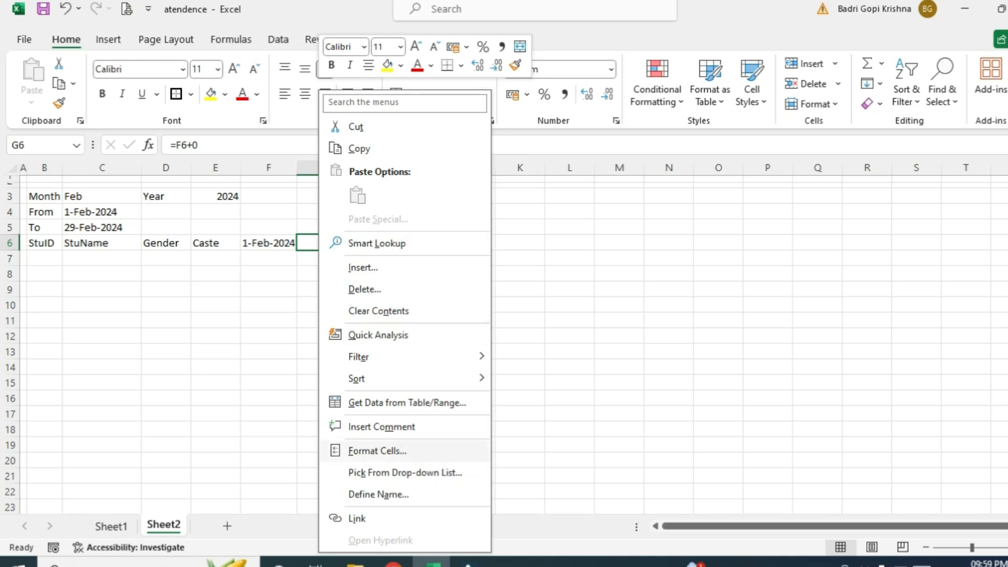
click(378, 451)
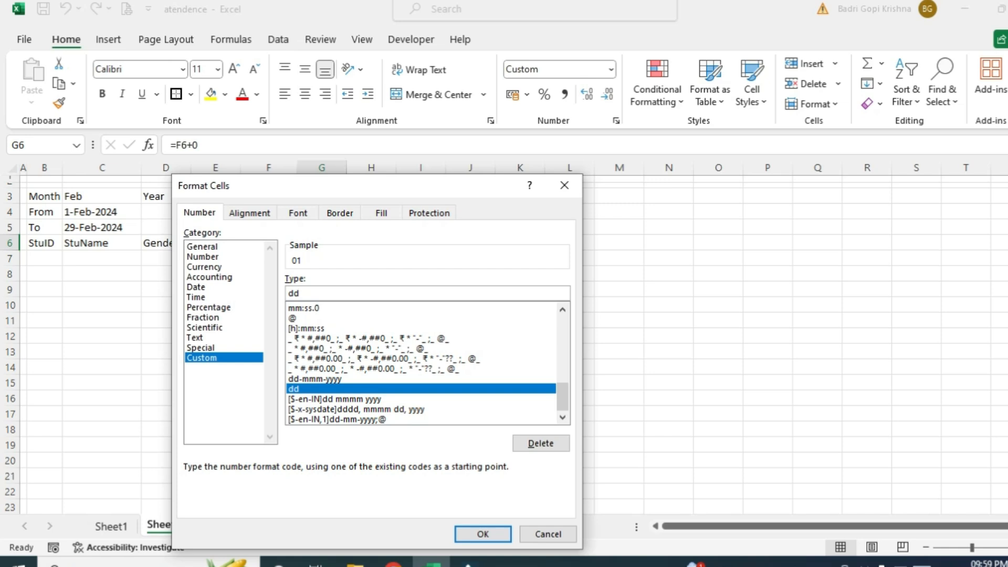
drag(302, 294, 287, 294)
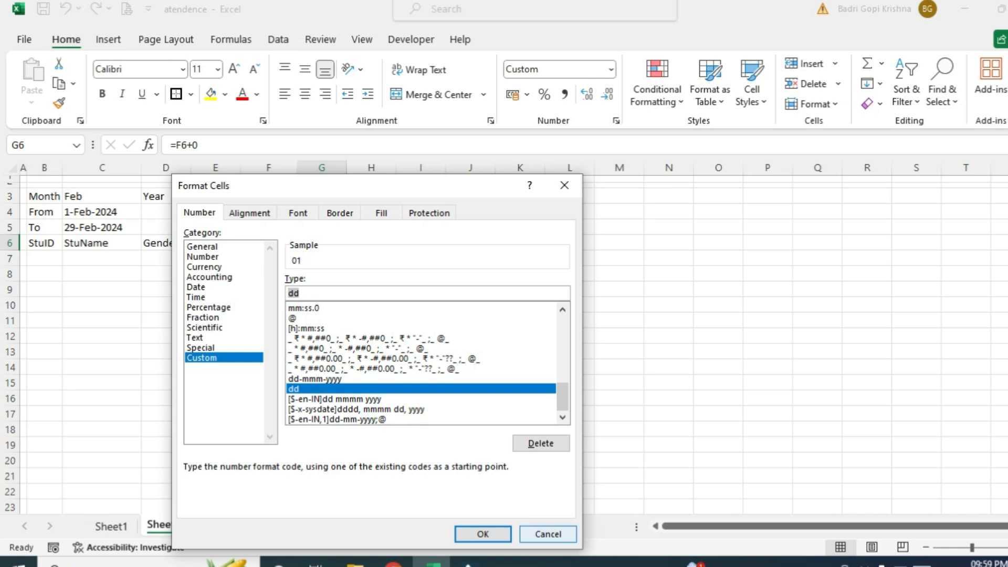
click(483, 534)
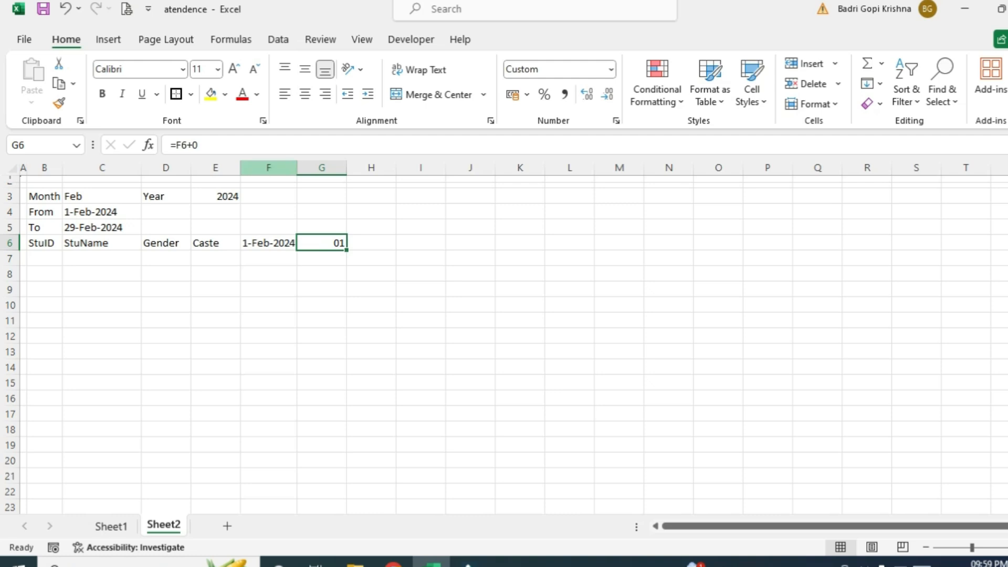
Hide column F, which holds the full start date
right_click(274, 167)
click(315, 430)
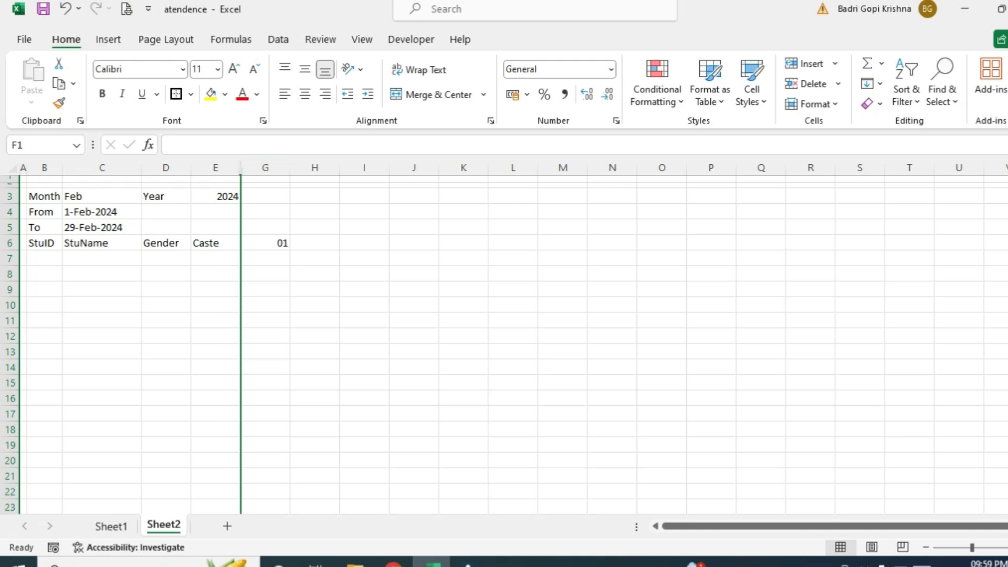
click(315, 243)
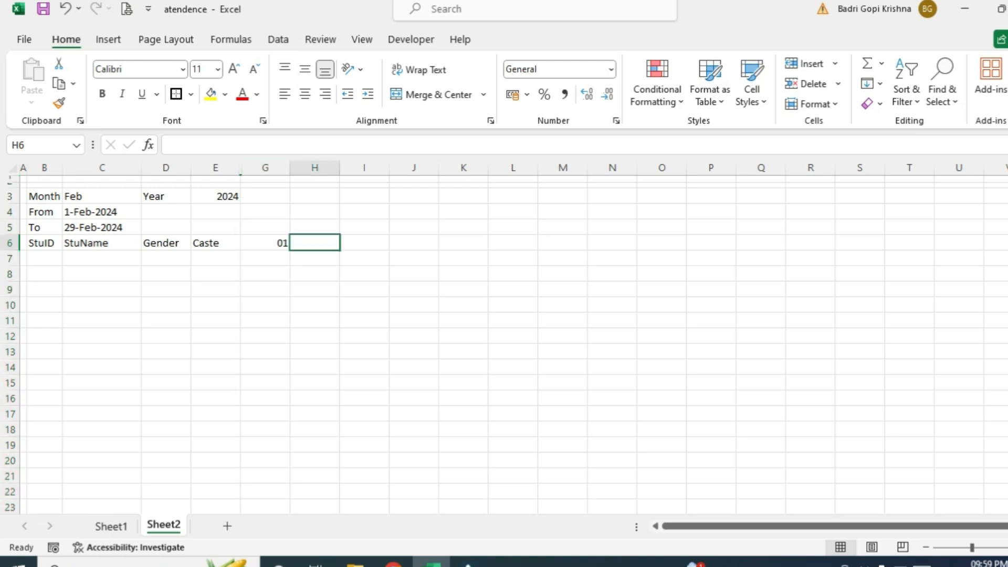
Enter the formula =G6+1 in cell H6 and fill it across row 6 to AK6
click(265, 243)
click(315, 243)
text(=)
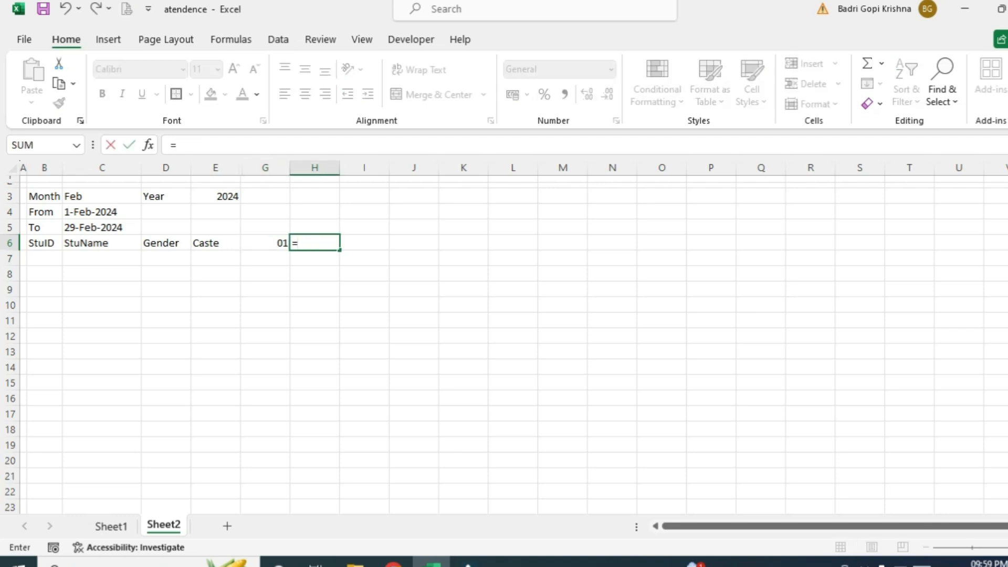
key(Left)
text(+1)
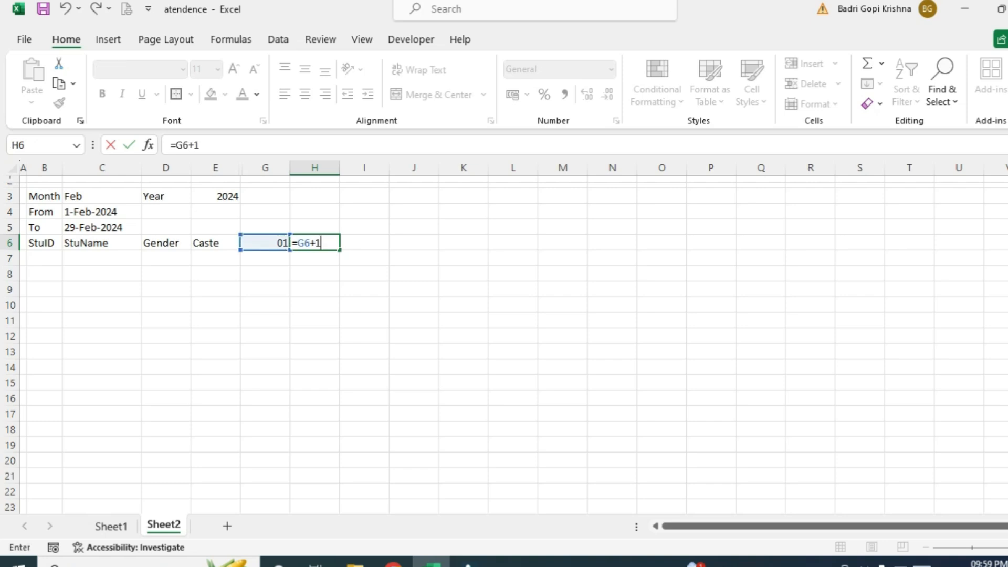
key(Return)
click(314, 243)
drag(340, 250, 998, 250)
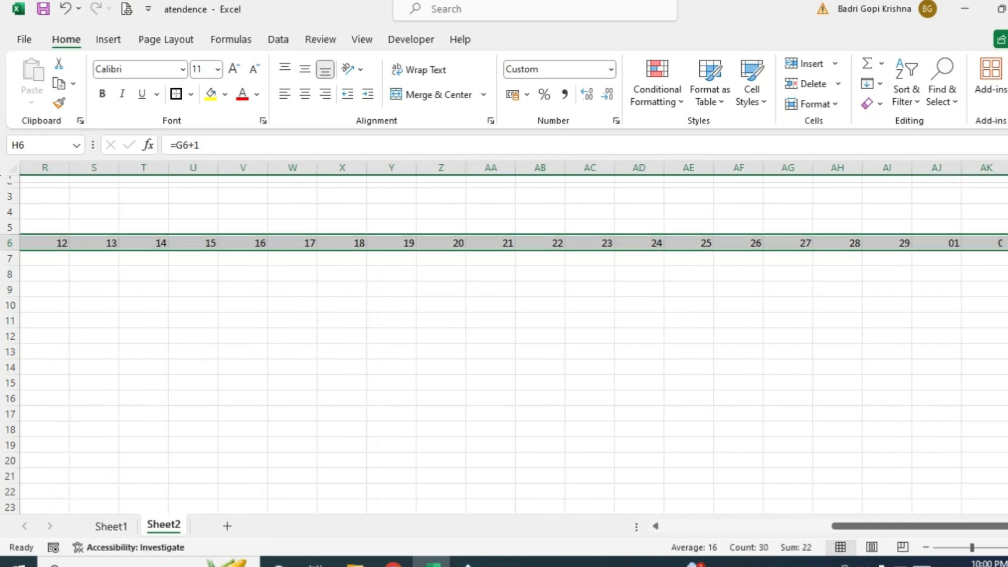
Clear columns AJ and AK and refill the day formula from AI6 across to AL6
drag(937, 167, 986, 167)
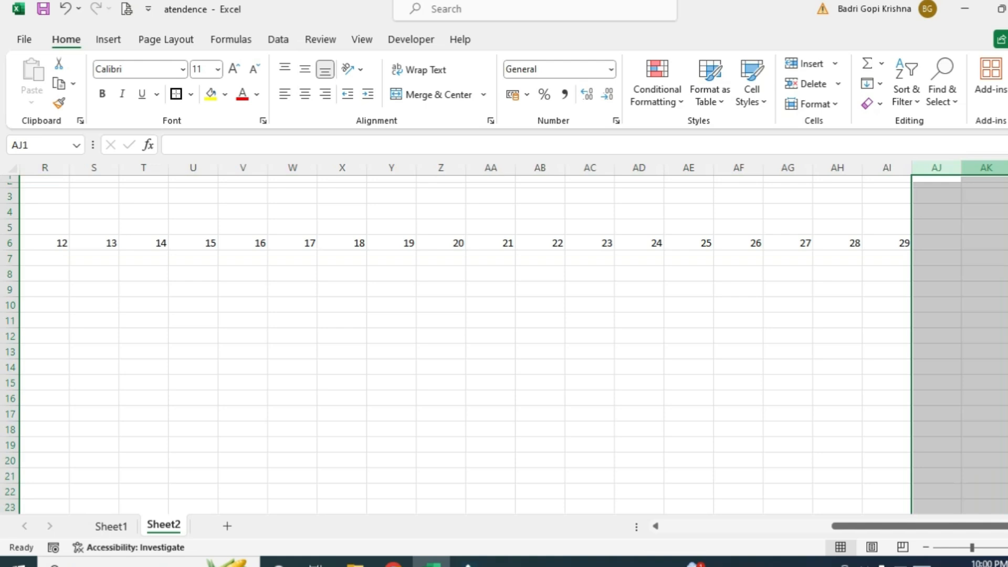
key(Left)
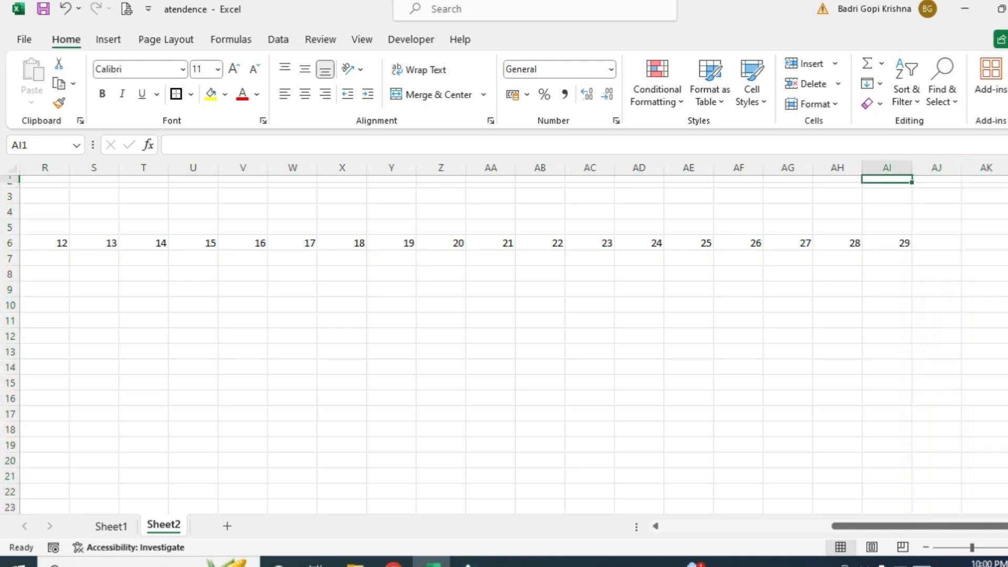
key(ctrl+Down)
drag(913, 251, 1007, 247)
click(987, 274)
click(937, 243)
Set the month in cell C3 to jan to test the day headers in a 31-day month
key(Left)
key(Left)
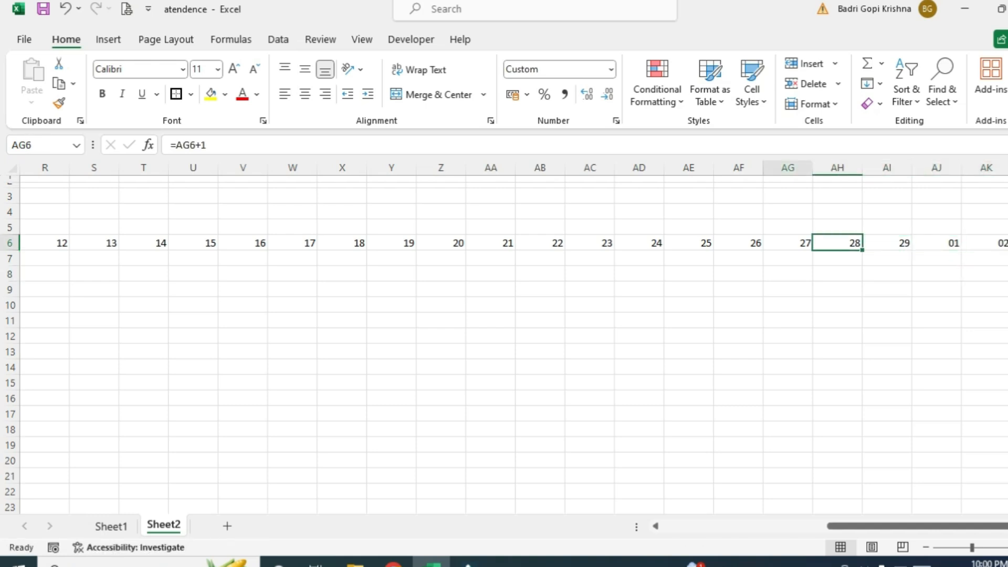
key(ctrl+Left)
key(Left)
key(Up)
key(Up)
key(Up)
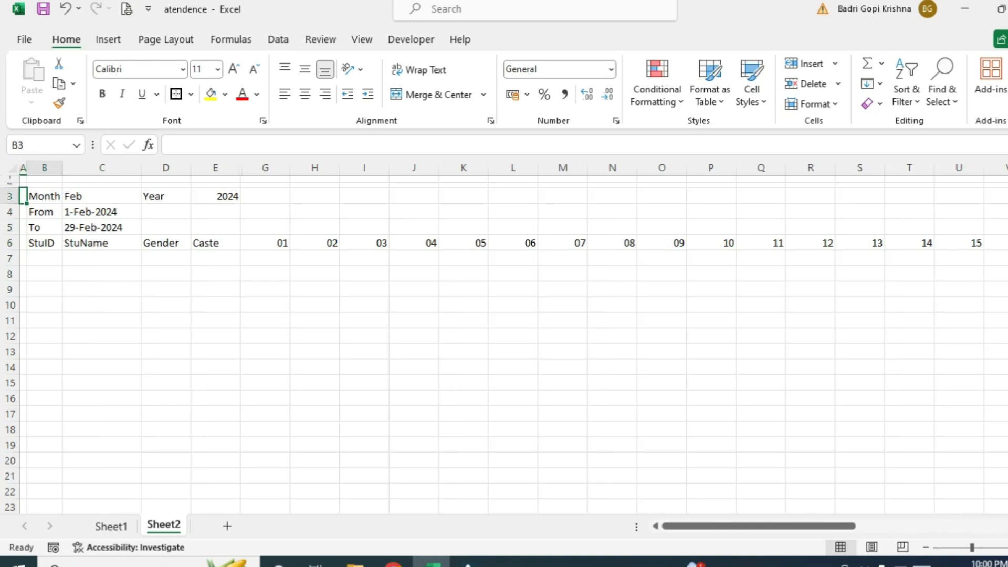
key(Right)
key(Right)
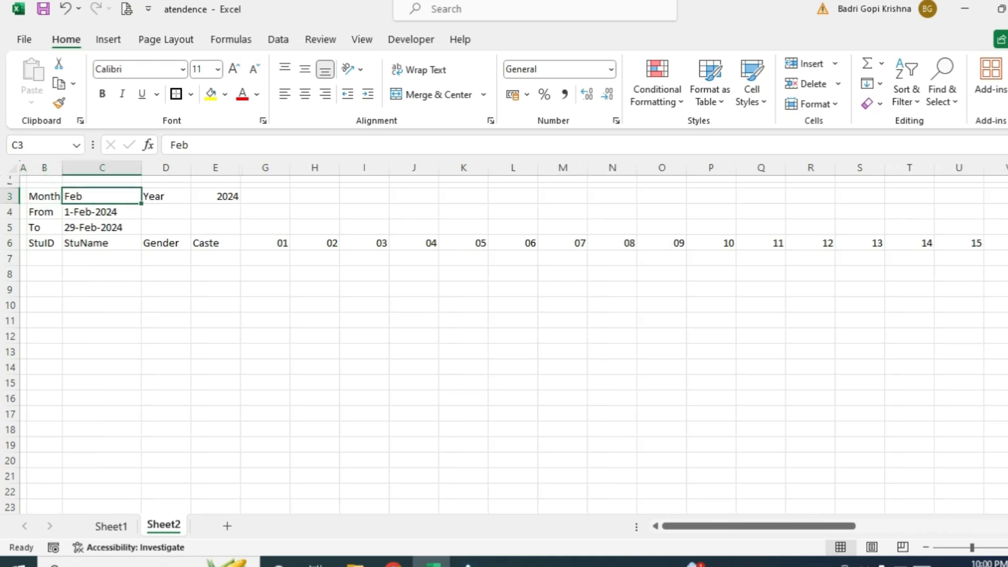
text(jan)
key(Return)
Go through the day headers in row 6 and delete the surplus formula in AL6, past day 31
key(Down)
key(Down)
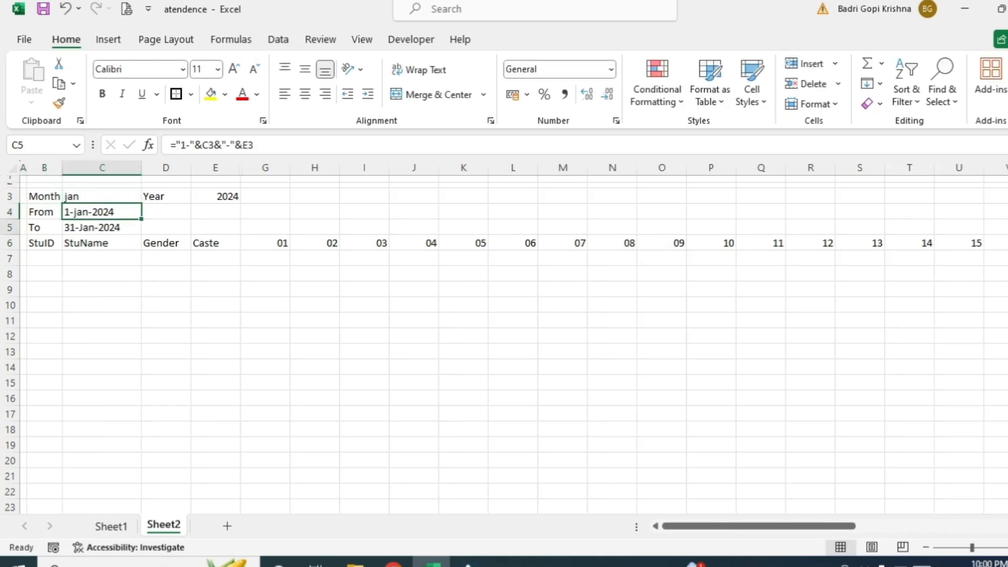
key(Right)
key(Right)
key(Right)
key(Right)
key(Right)
key(Right)
key(Right)
key(Right)
key(Right)
key(Right)
key(Right)
key(Right)
key(Right)
key(Right)
key(Right)
key(Right)
key(Right)
key(Right)
key(Right)
key(Right)
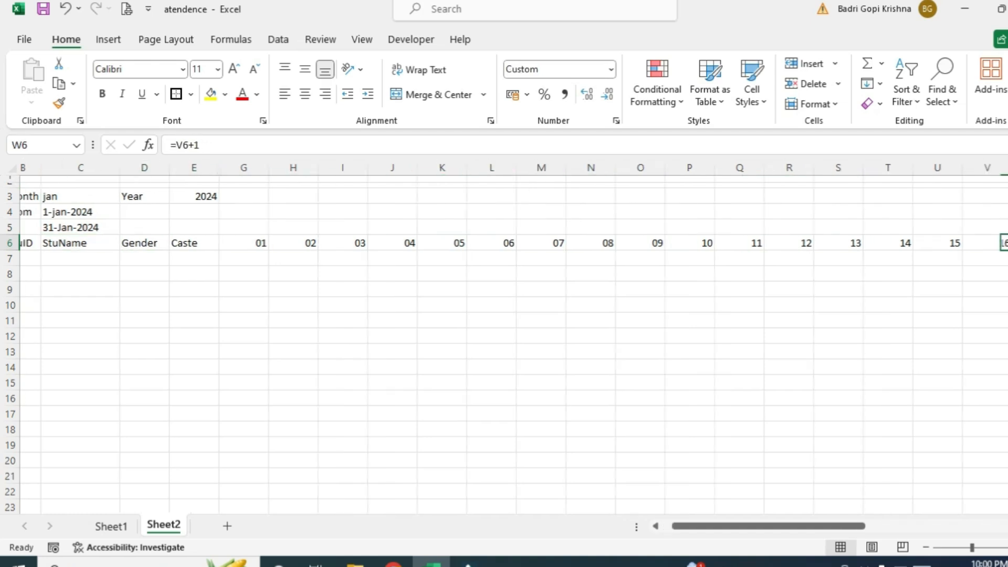
key(Right)
key(Right)
key(Right)
key(Right)
key(Right)
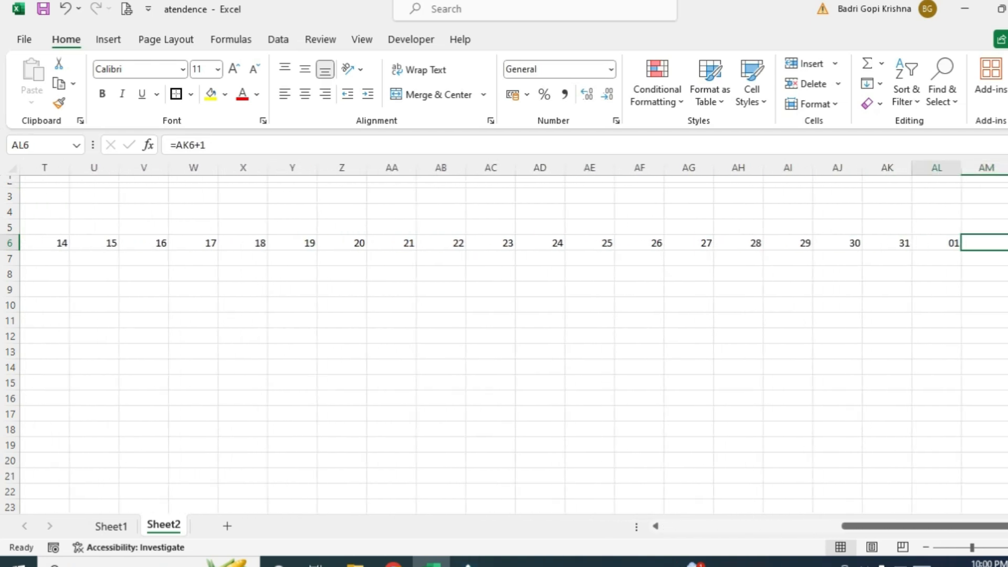
key(Delete)
key(Left)
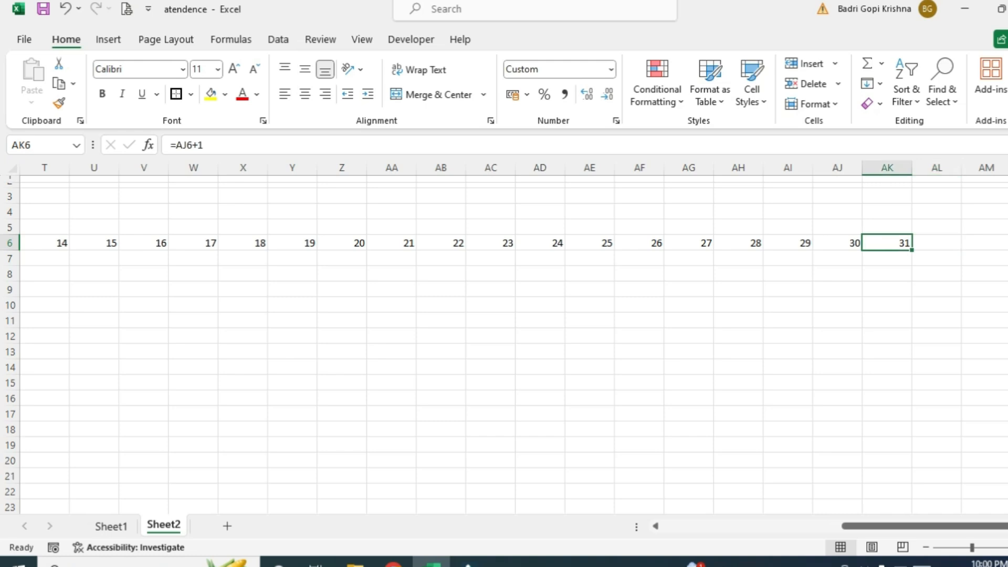
Narrow columns G through AK together so each just fits its two-digit day number
click(887, 168)
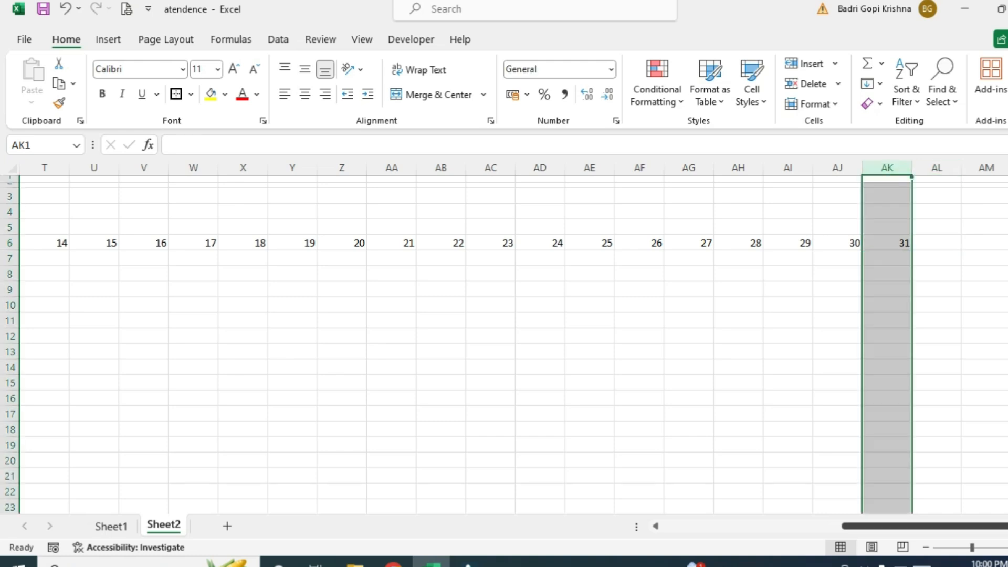
drag(893, 527, 717, 526)
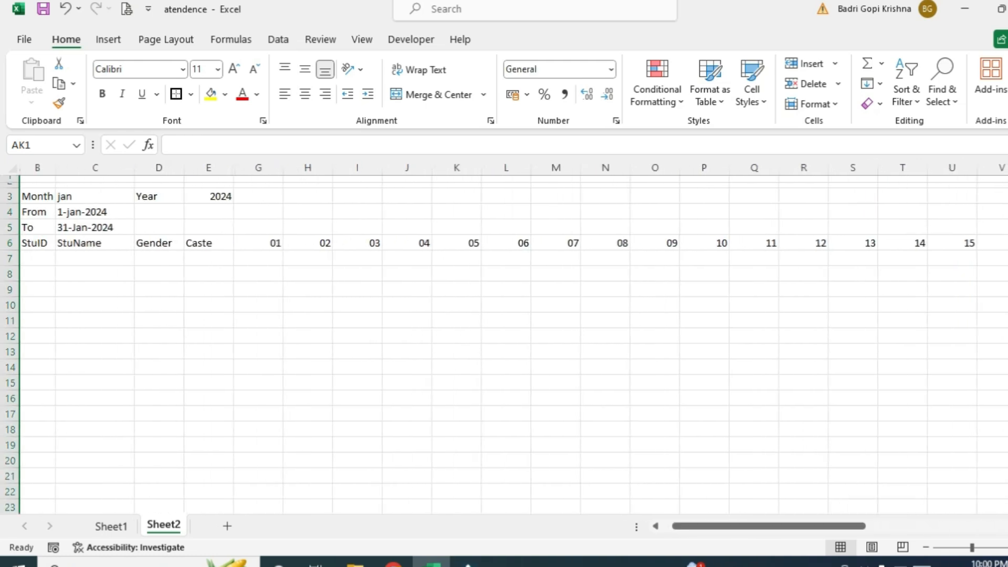
shift+click(257, 168)
drag(284, 168, 252, 168)
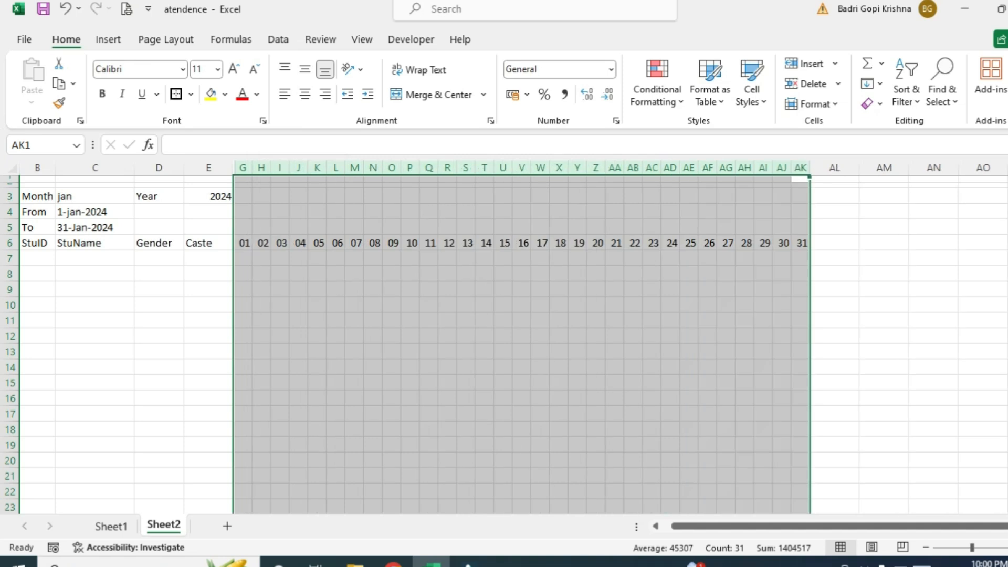
click(522, 398)
click(651, 383)
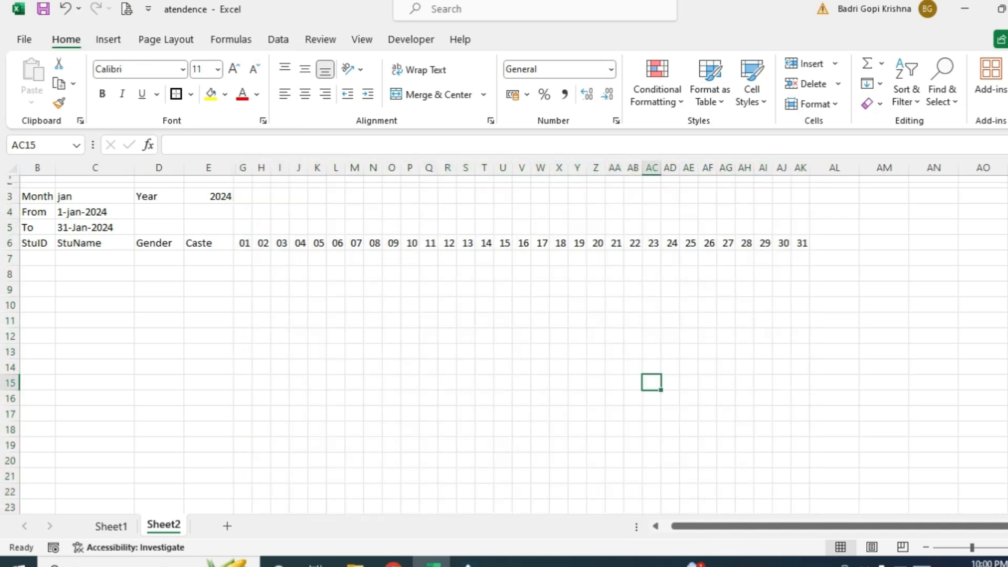
Center the contents of columns G through AK and make these columns slightly narrower
drag(242, 168, 801, 168)
click(304, 94)
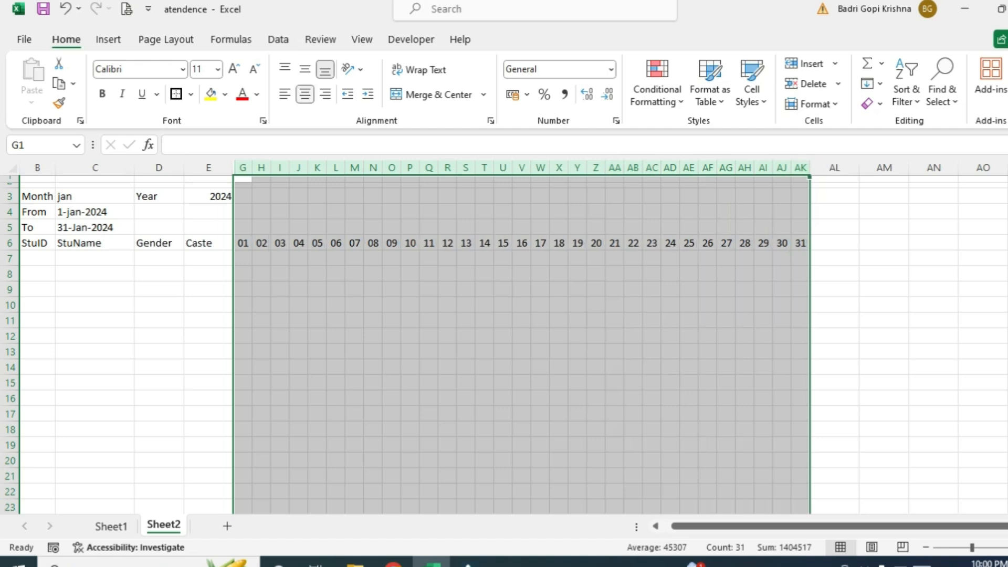
drag(252, 167, 251, 167)
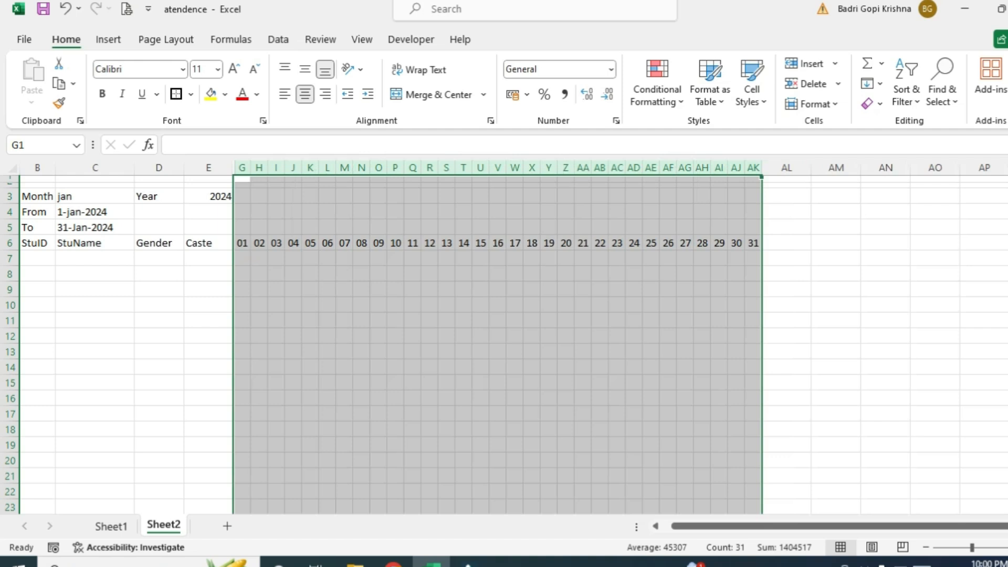
Narrow columns G through AK a little further so the day-number columns sit closer together
drag(762, 167, 761, 168)
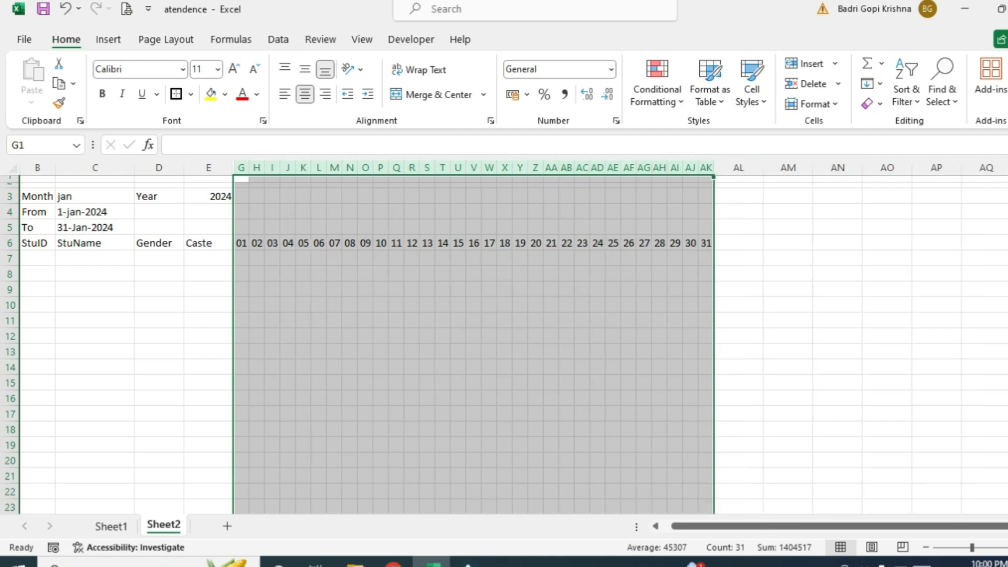
click(567, 352)
click(458, 336)
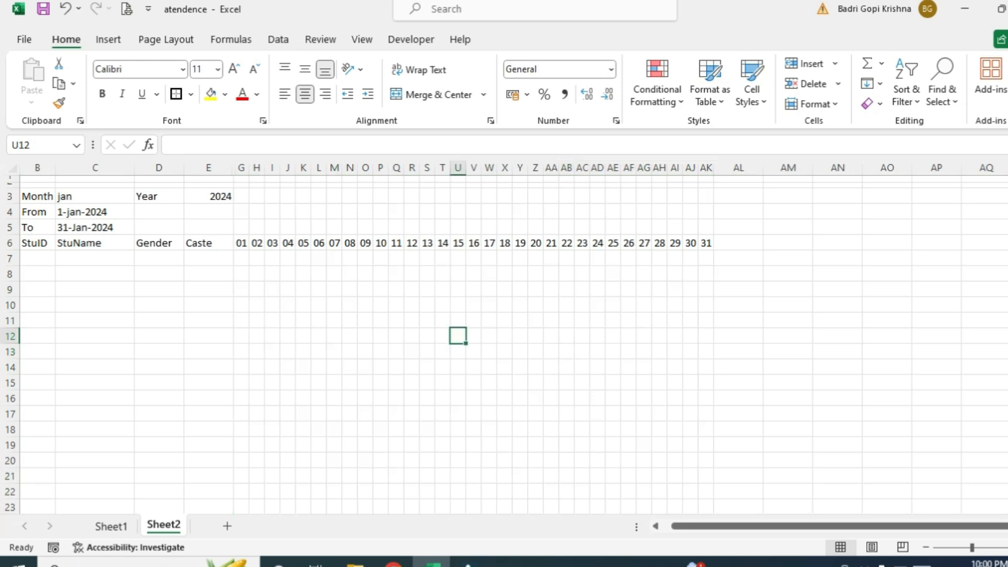
drag(241, 243, 707, 243)
click(644, 305)
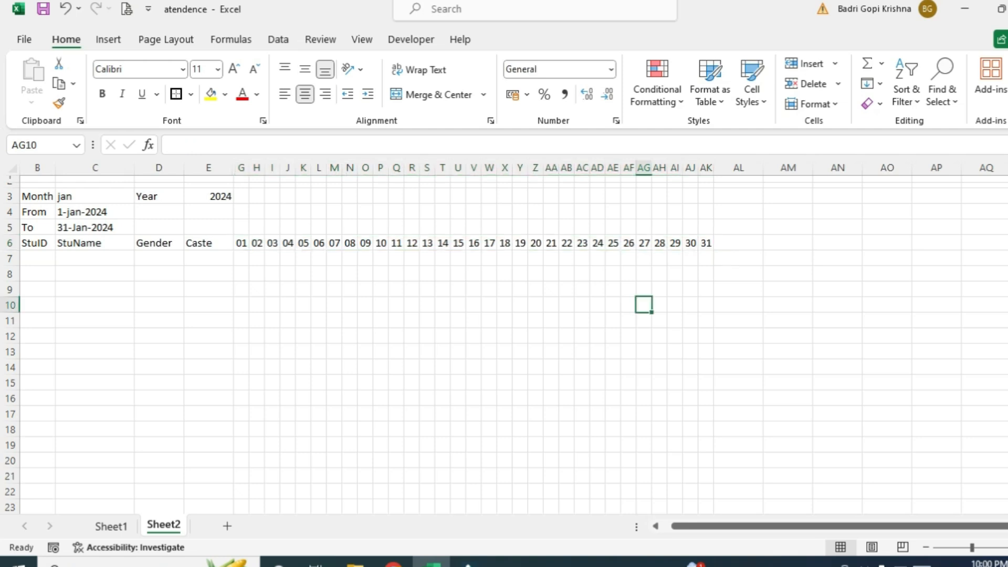
Set the month in cell C3 to Feb to test the day headers in a shorter month
click(95, 196)
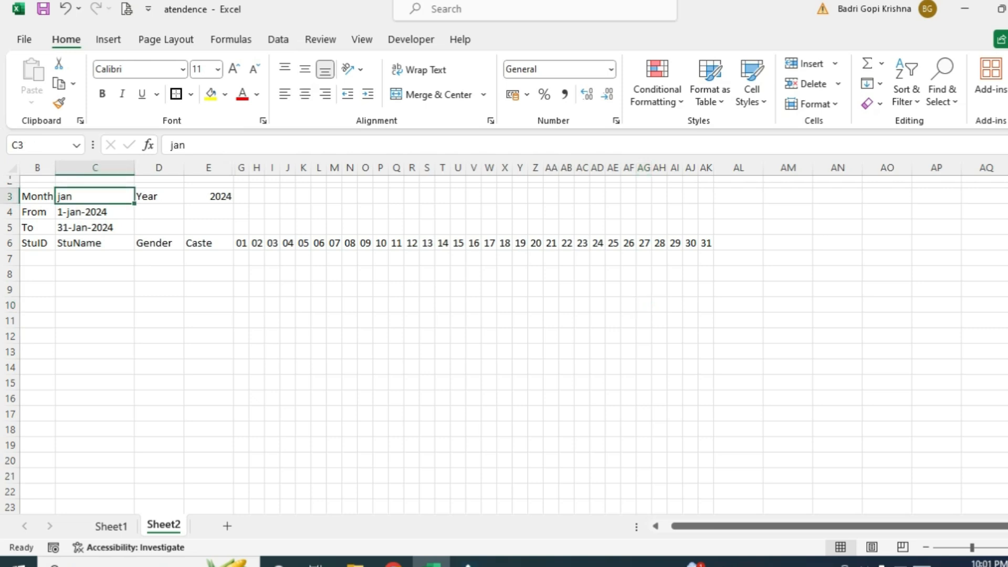
drag(241, 242, 706, 243)
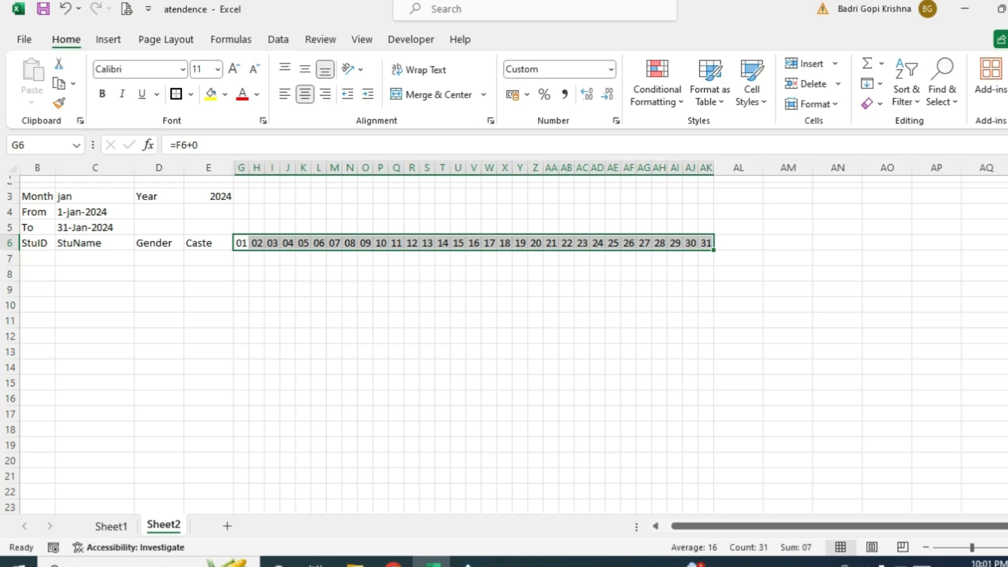
click(95, 196)
text(Feb)
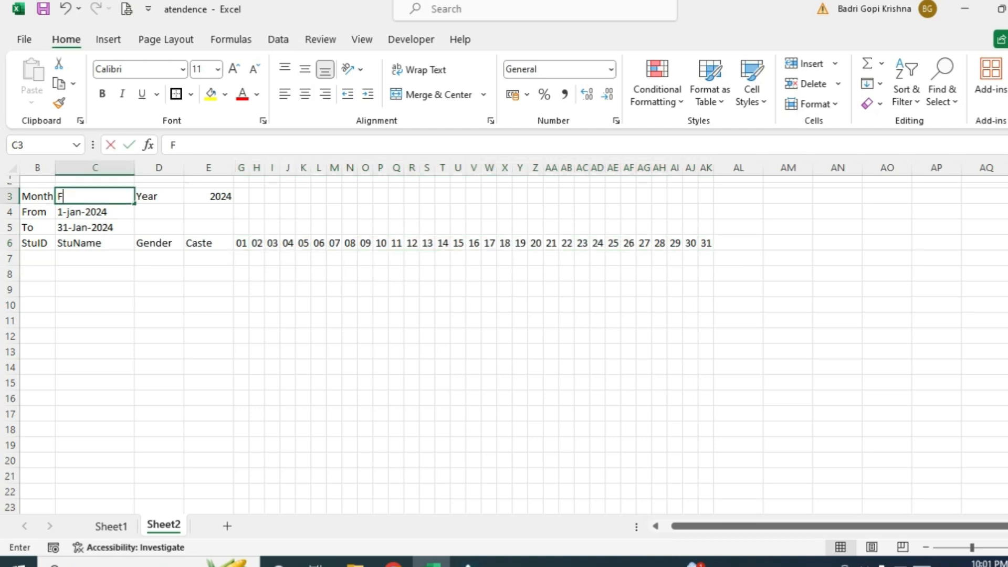
key(Return)
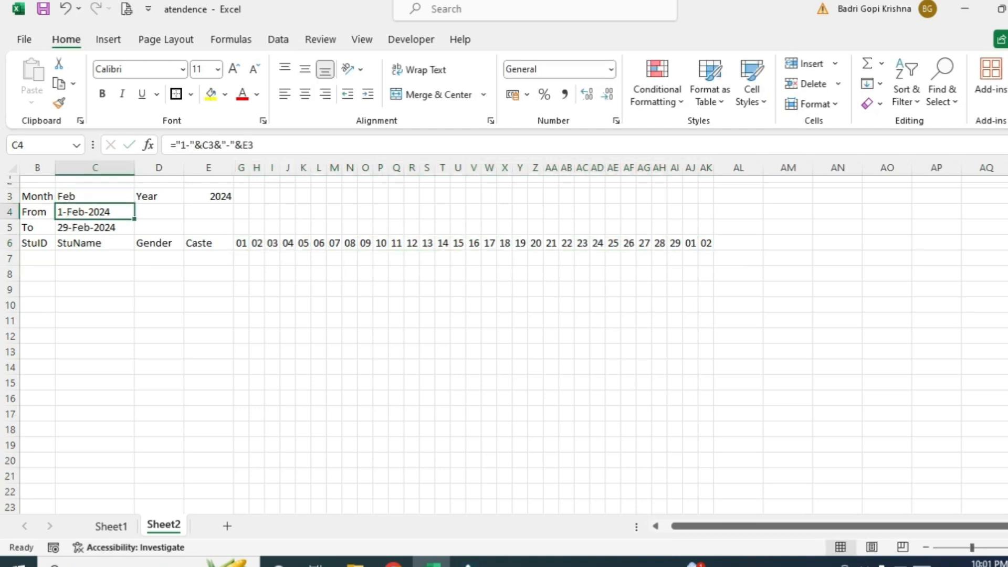
Go to the end of the day headers in row 6 and examine cells AJ6 and AK6, past the month's last day
click(458, 289)
key(ctrl+Up)
key(ctrl+Right)
key(Left)
key(Right)
key(Left)
key(shift+Right)
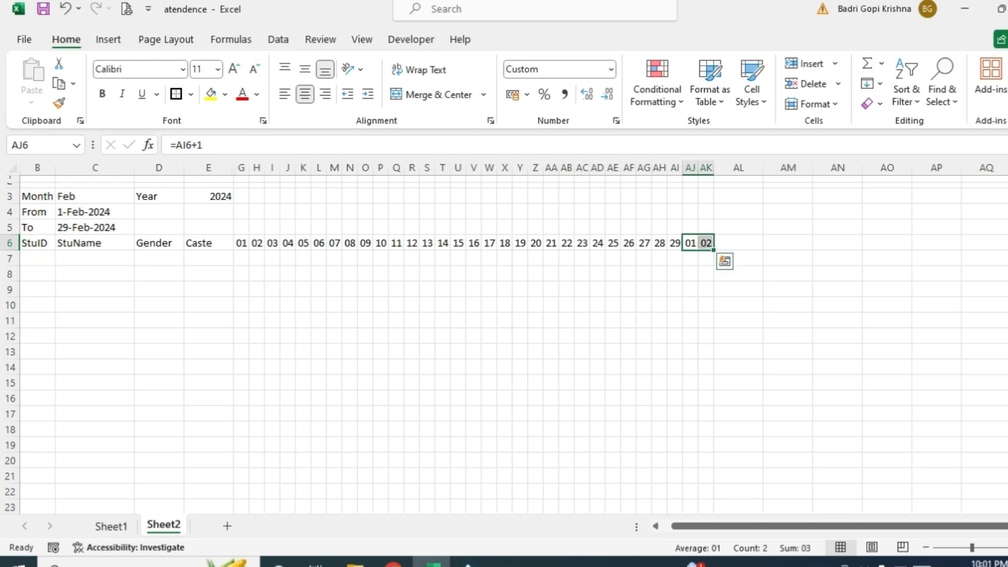
Rewrite the day formula in H6 as =IF(G6+1>$C$5,"",G6+1) so it stays blank past the To date
double_click(257, 243)
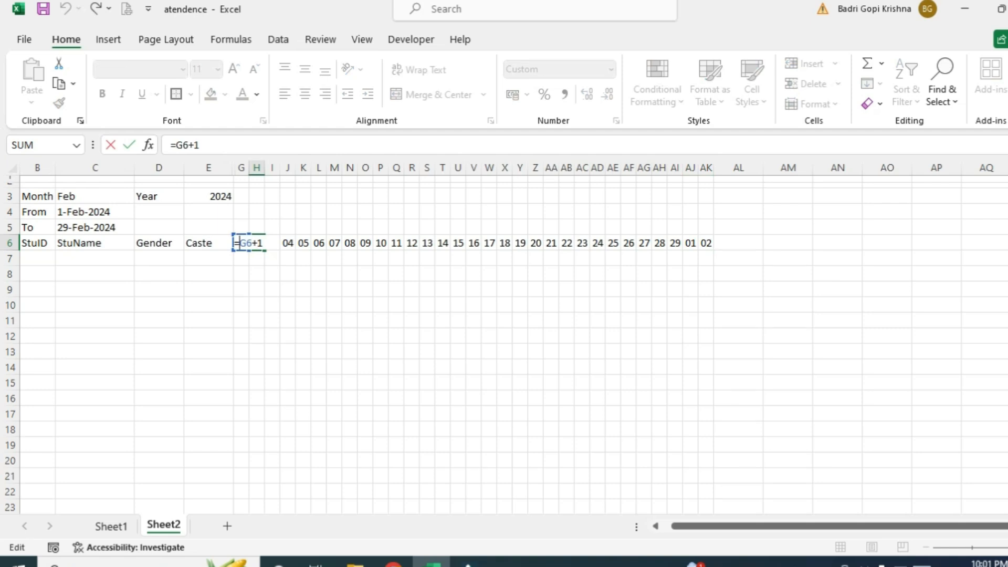
text(if)
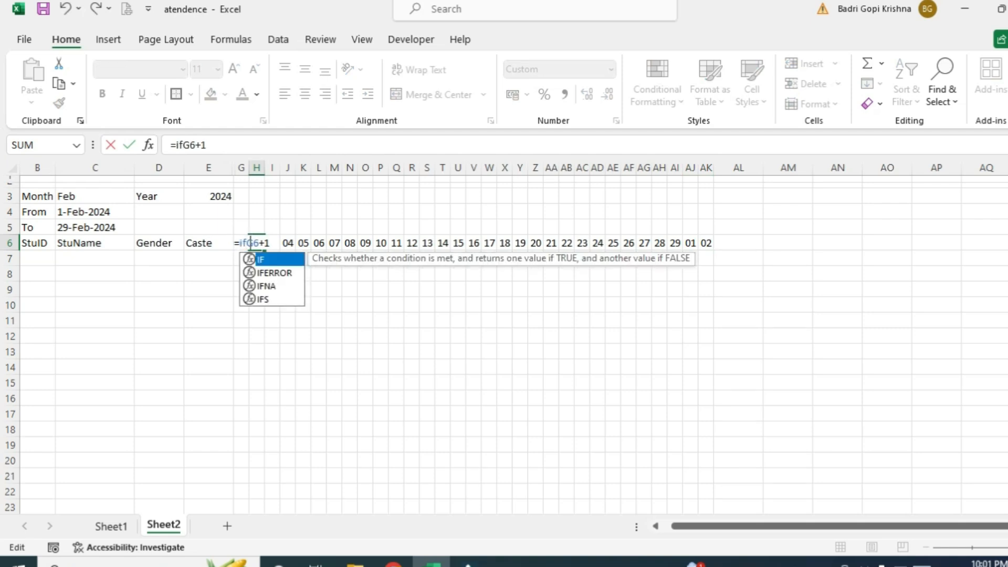
text(()
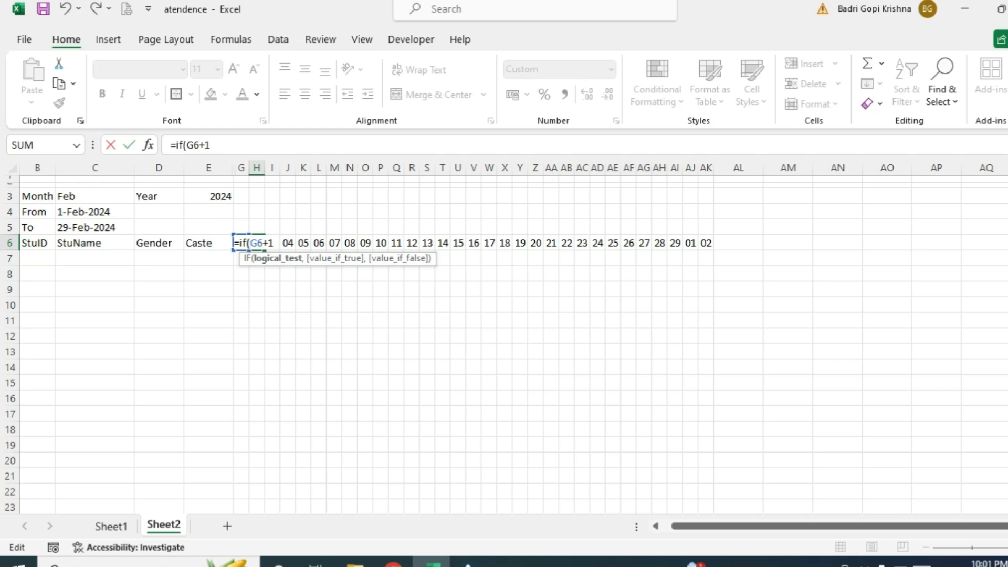
text(g6+1)
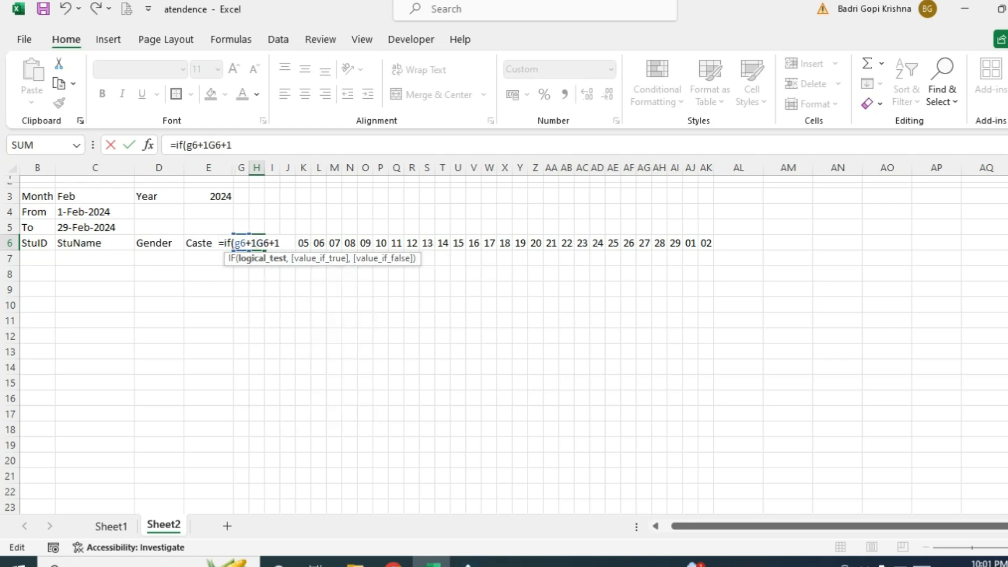
text(>)
click(94, 227)
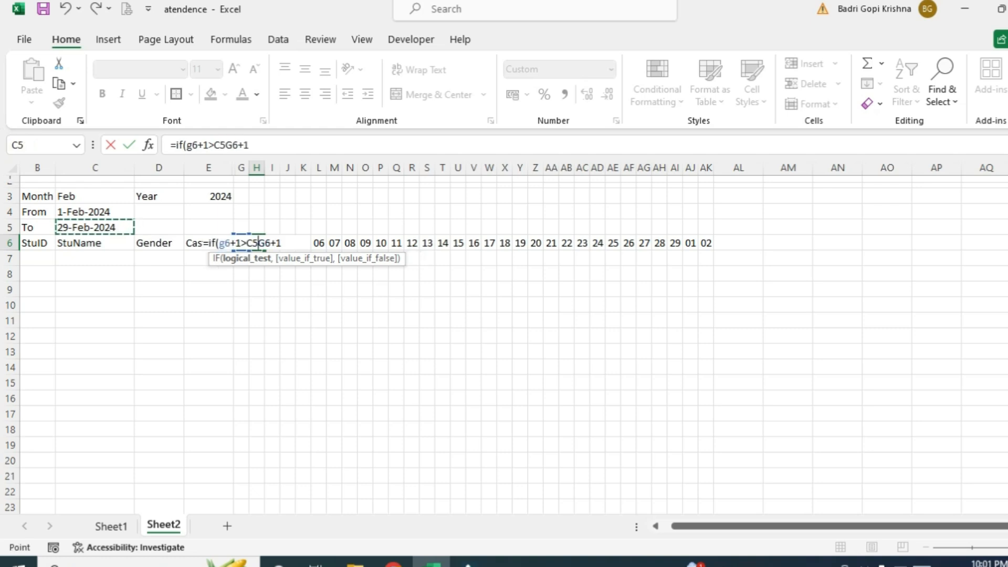
key(F4)
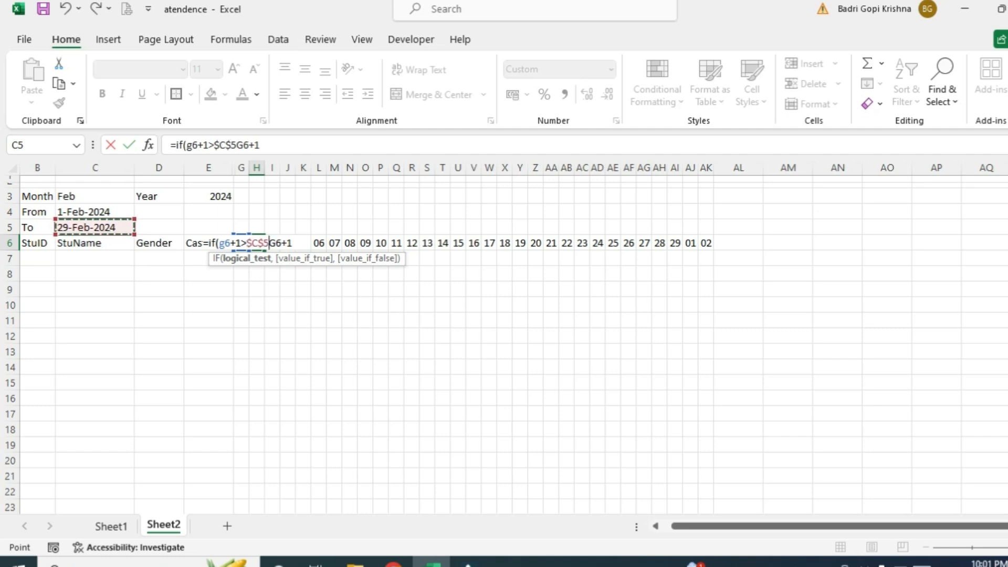
text(,)
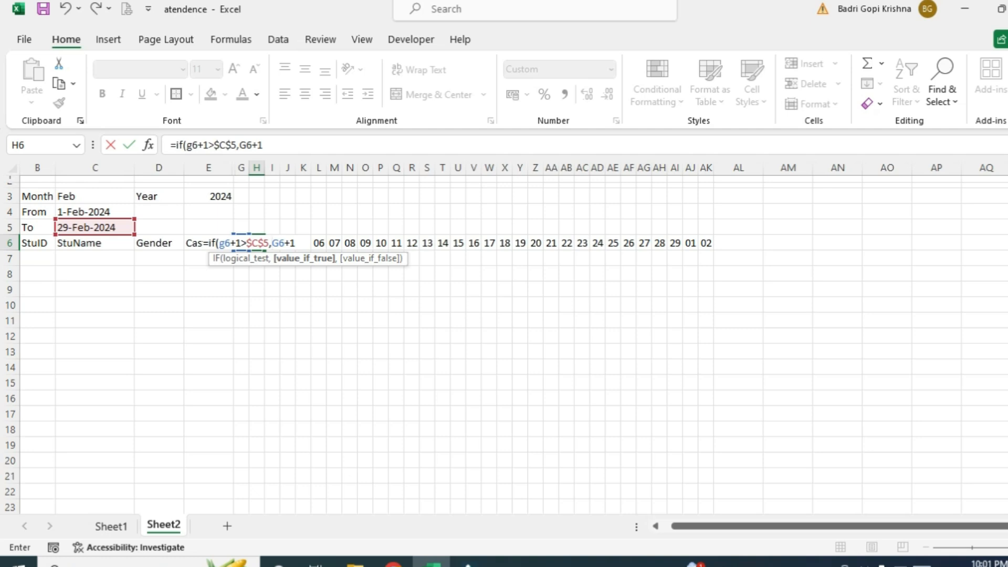
text(""m)
key(BackSpace)
text(,)
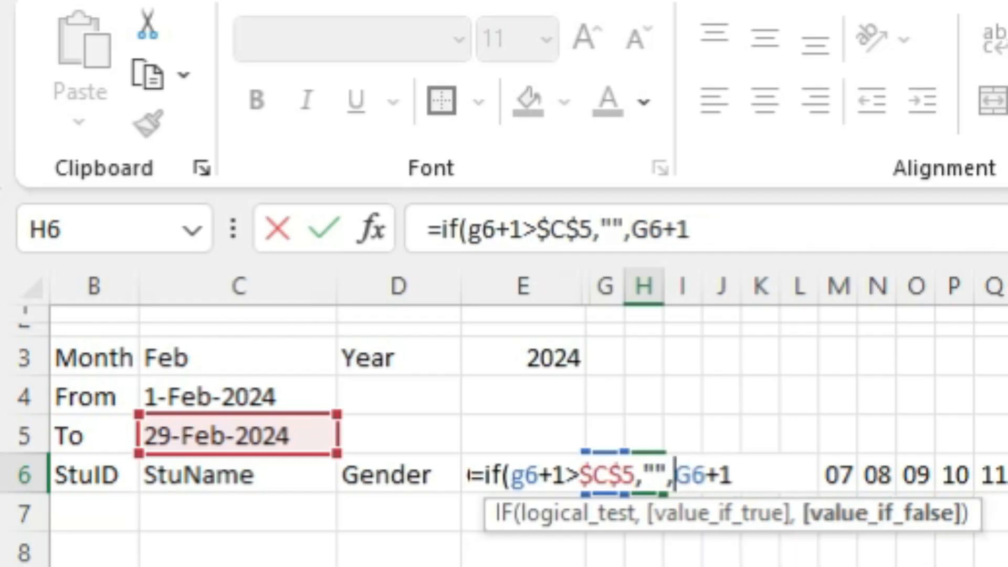
text(G6+1)
key(Return)
Enter 0 in cell H21, below the day headers
key(Down)
key(Down)
key(Down)
key(Down)
key(Down)
key(Down)
key(Down)
key(Down)
key(Down)
key(Down)
key(Down)
key(Down)
key(Down)
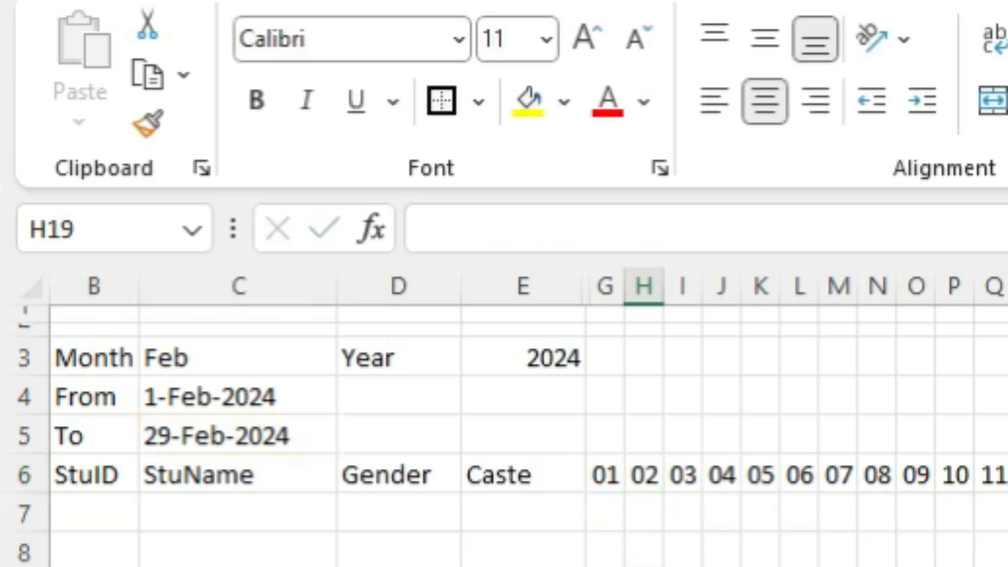
text(0)
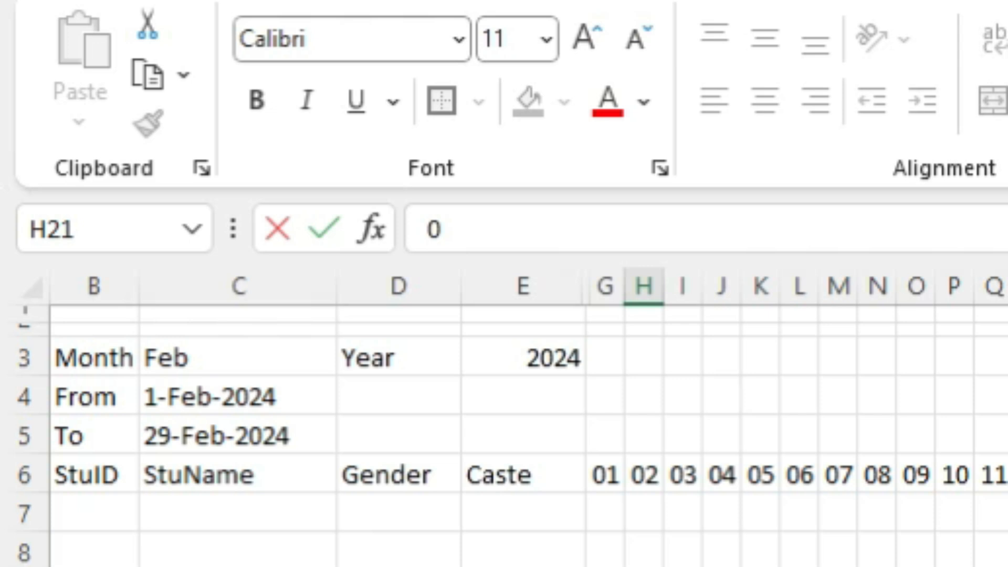
key(ctrl+Up)
Fill the IF formula from H6 across the day headers through AK6
key(F2)
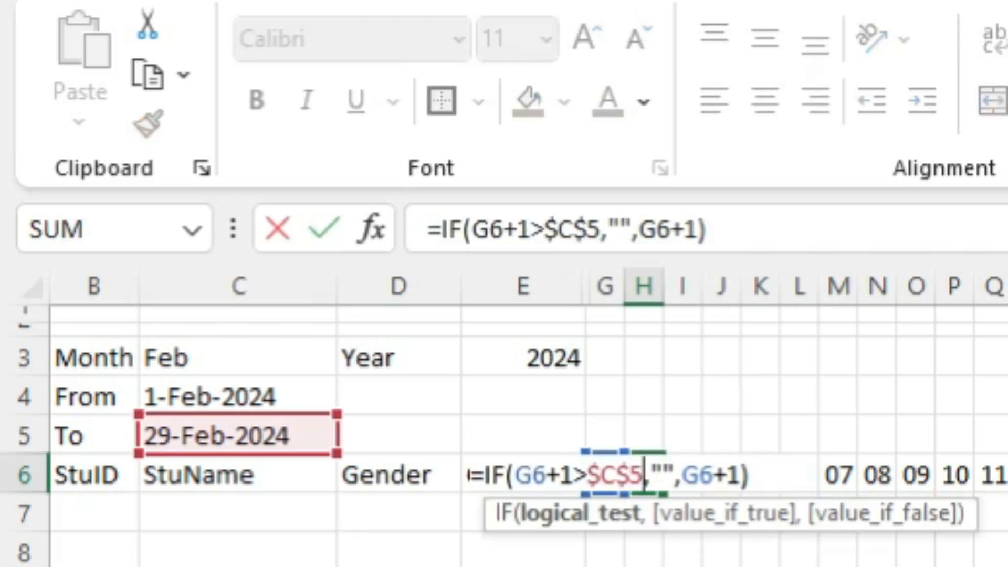
key(Escape)
drag(664, 492, 1007, 488)
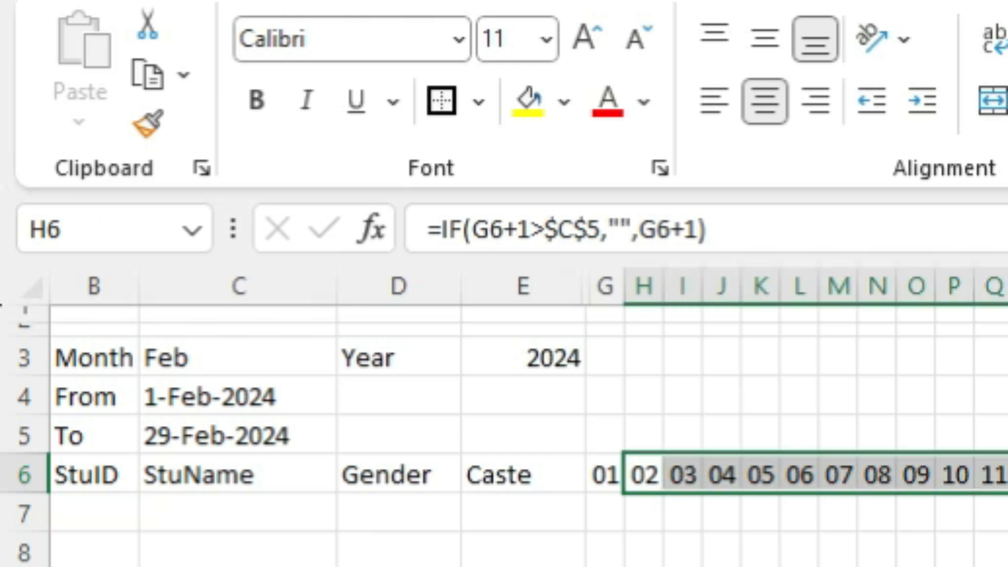
click(1007, 566)
Review the IF formula's arguments in H6 and check the copied formulas in AJ6 and AK6
click(644, 476)
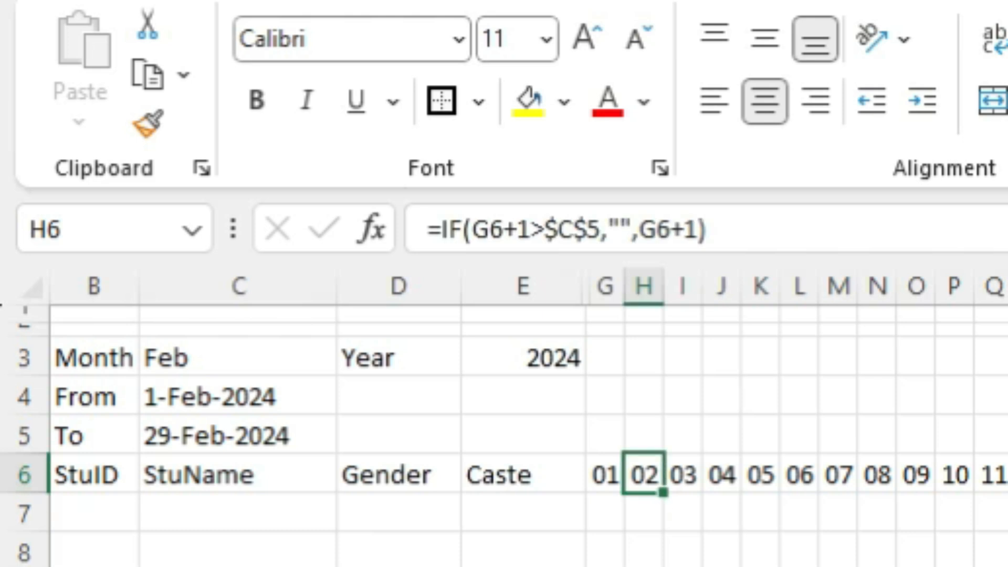
double_click(644, 476)
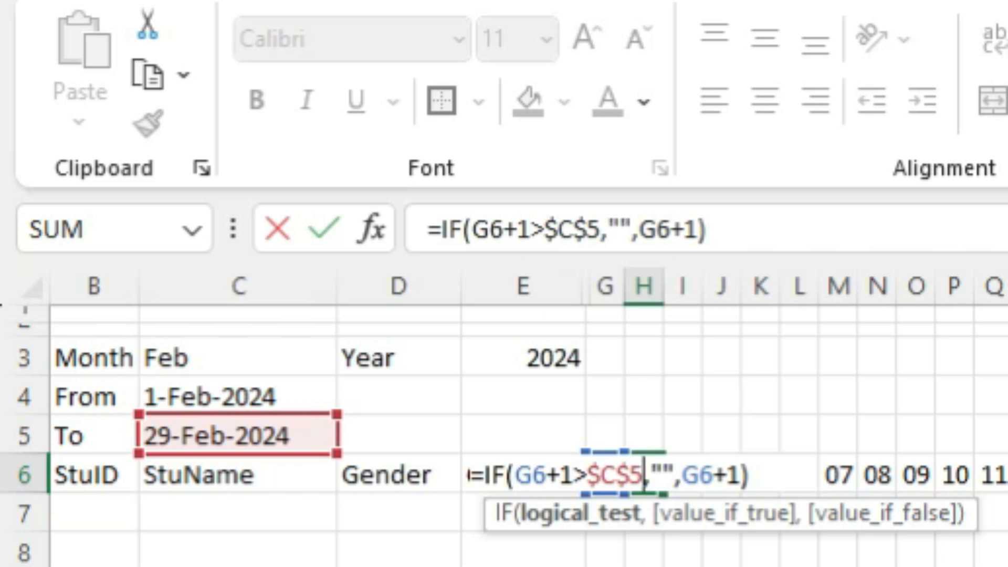
click(663, 475)
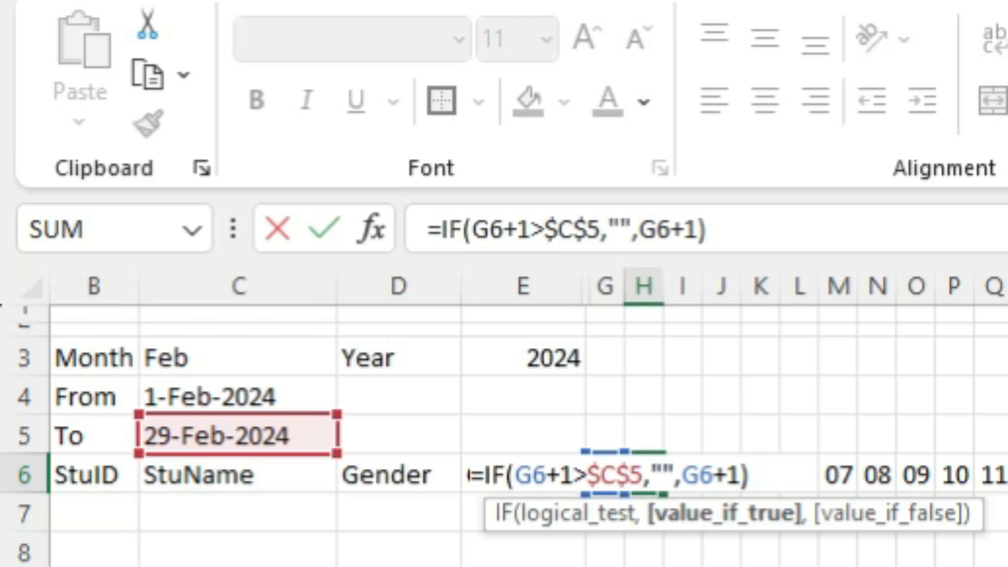
key(Return)
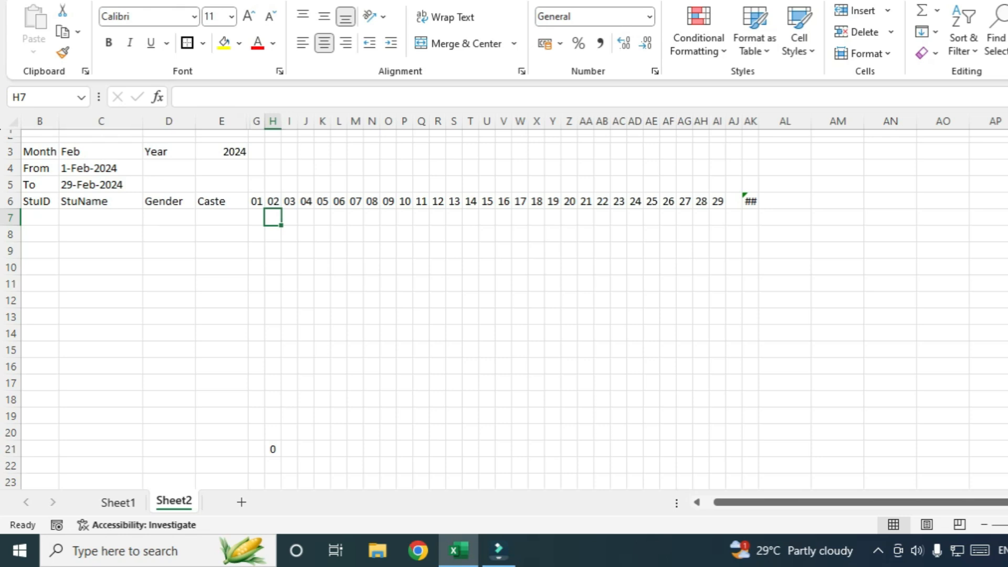
click(734, 201)
click(750, 202)
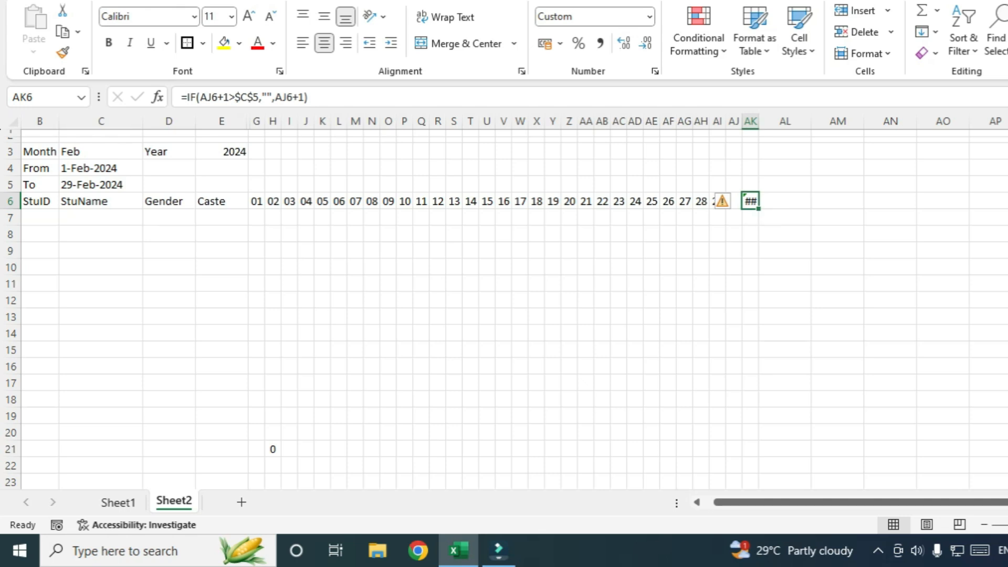
click(735, 201)
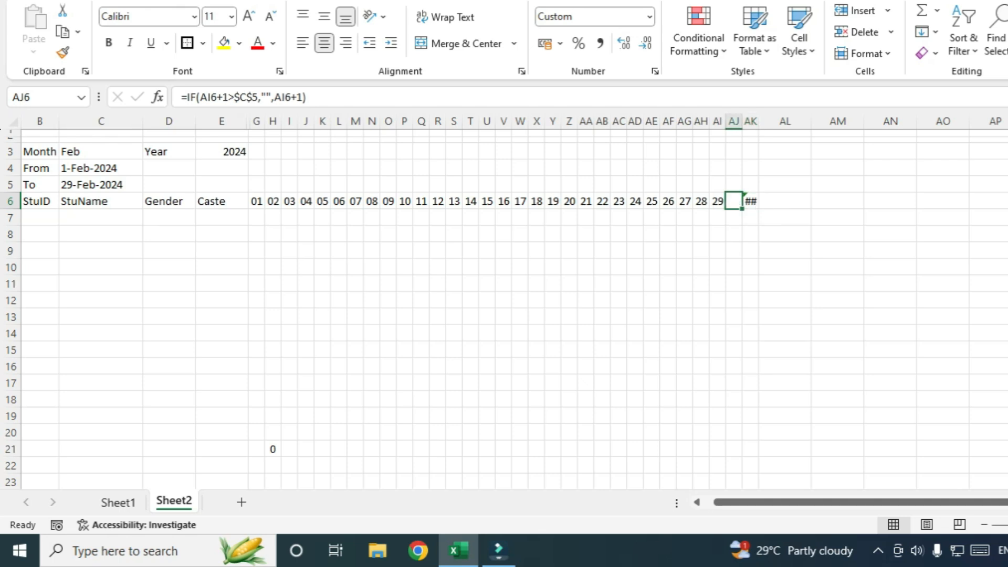
click(750, 201)
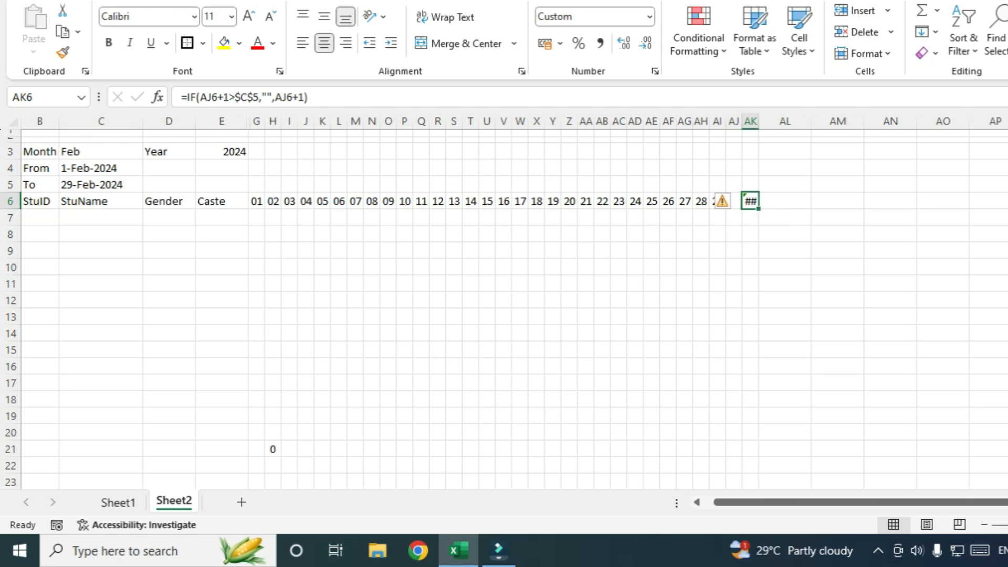
Wrap the H6 formula in IFERROR with a blank fallback: =IFERROR(IF(G6+1>$C$5,"",G6+1),"")
double_click(275, 202)
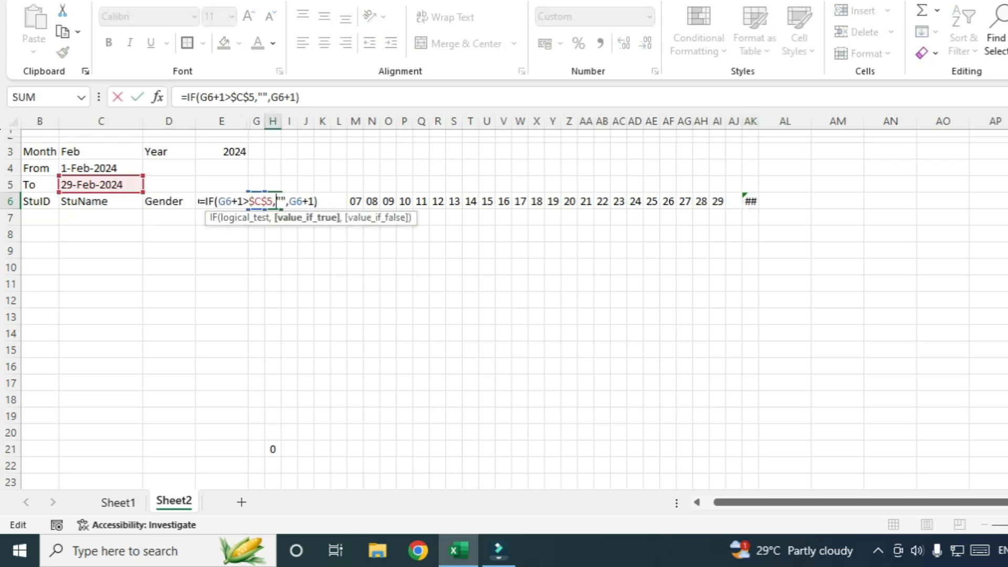
key(Home)
key(Right)
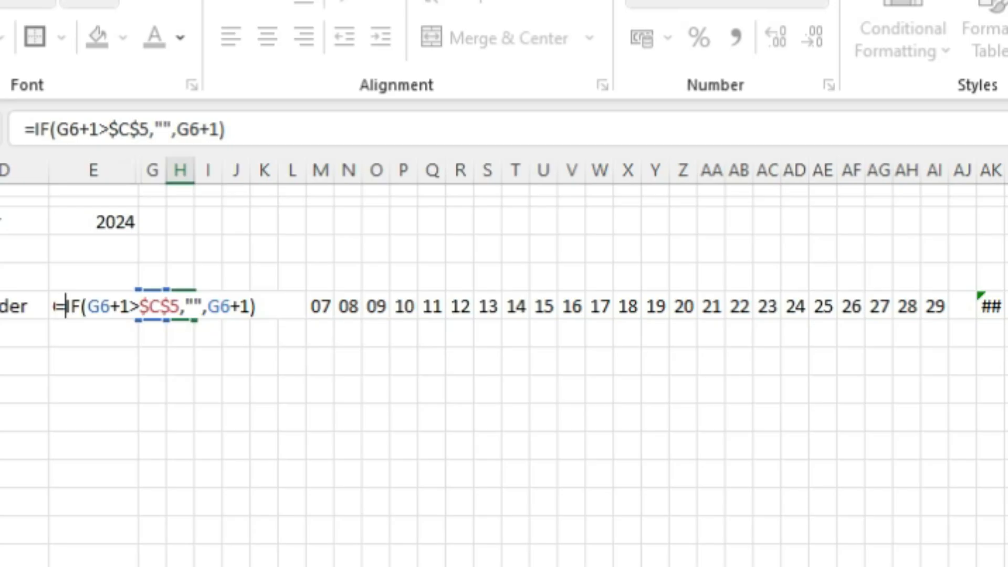
text(ife)
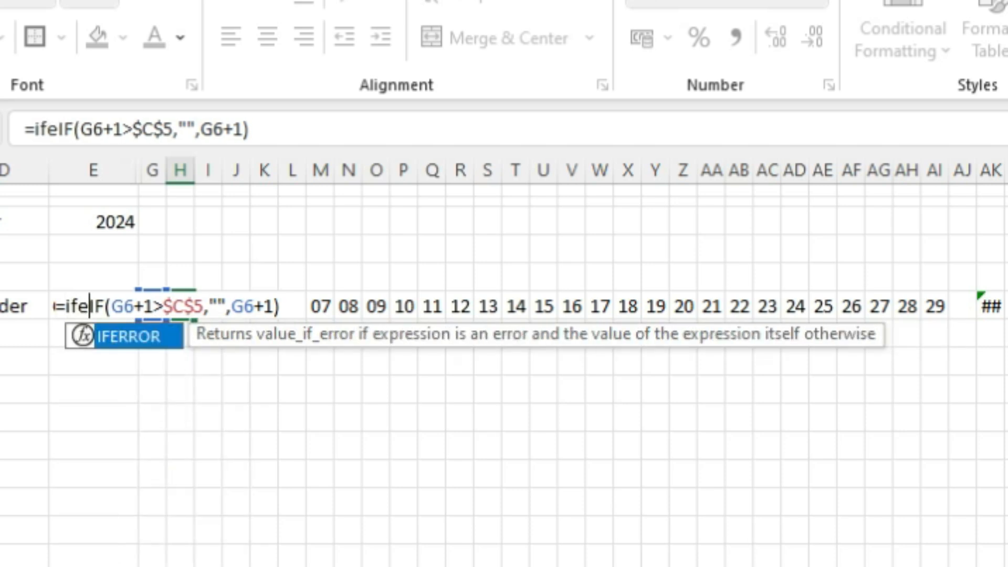
key(Tab)
key(End)
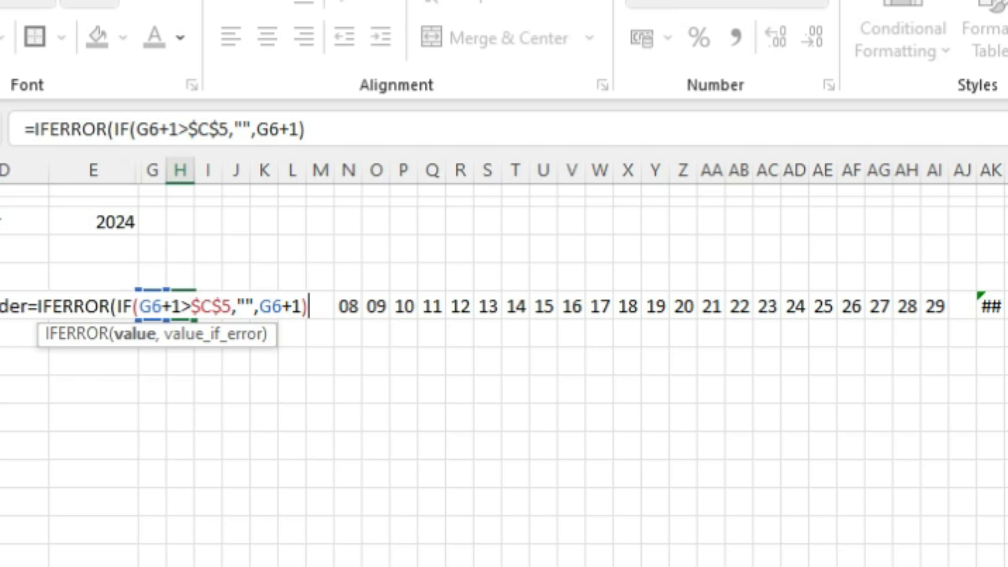
text(,)
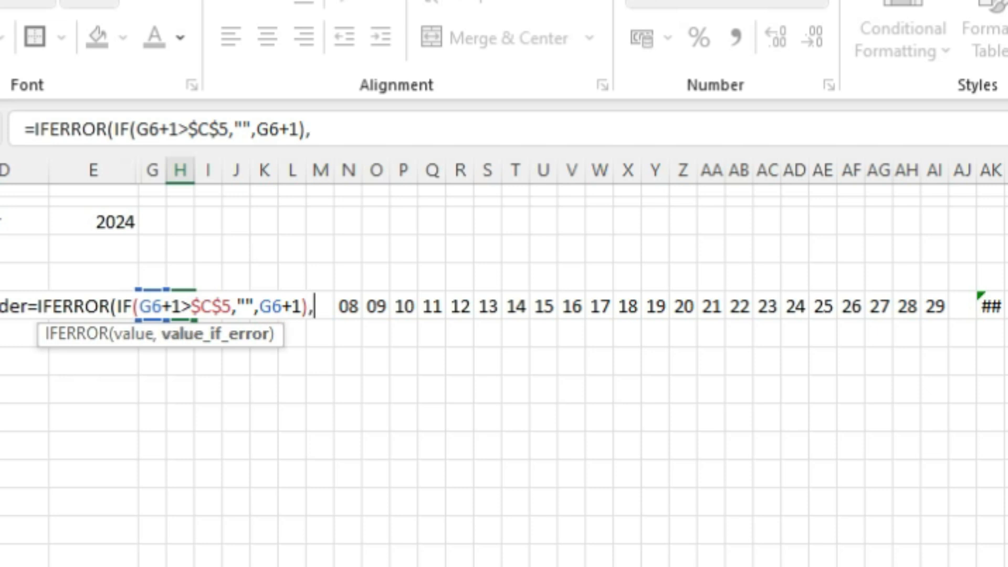
text(""))
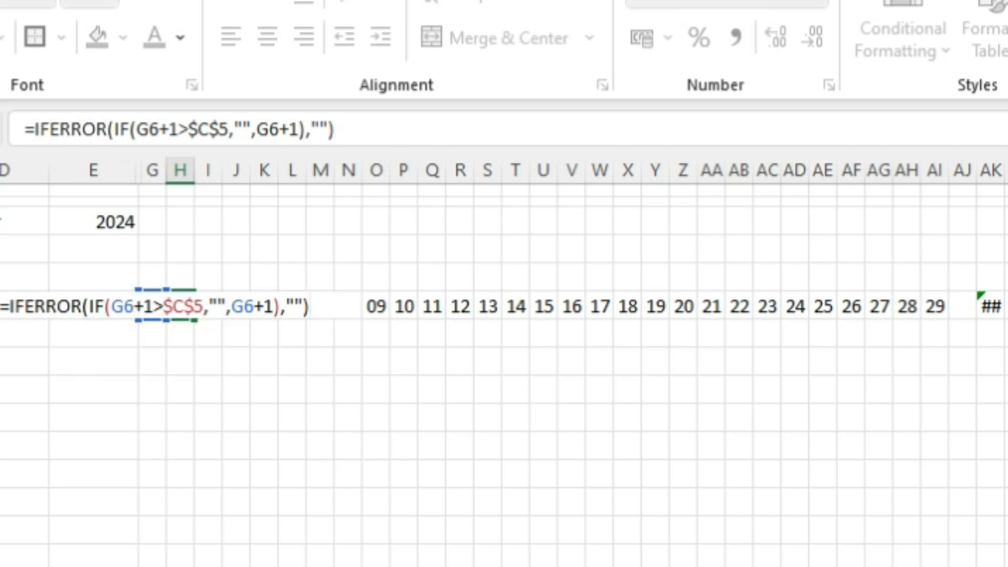
key(Return)
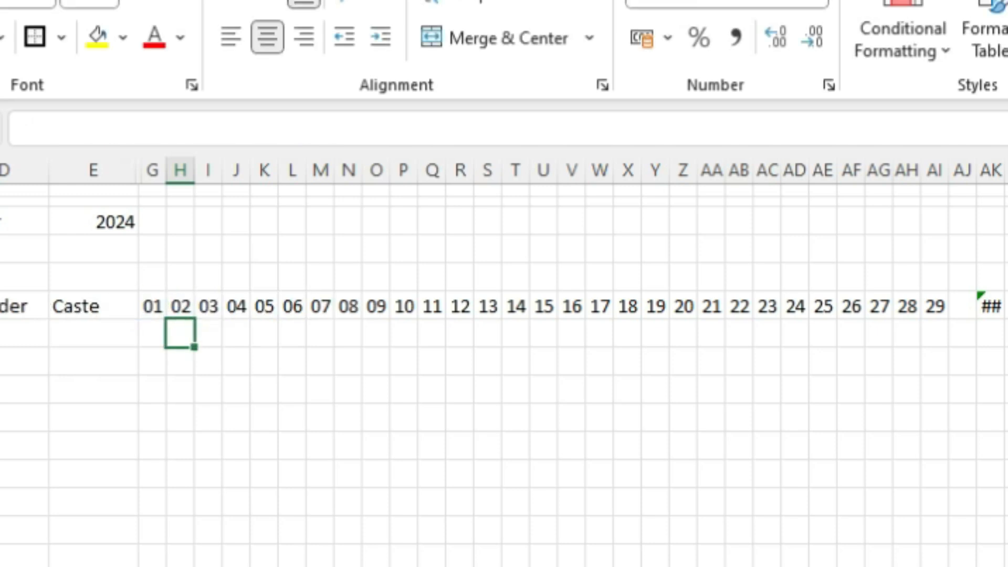
Fill the IFERROR formula from H6 across row 6 through AK6
click(180, 306)
drag(180, 306, 991, 306)
key(ctrl+r)
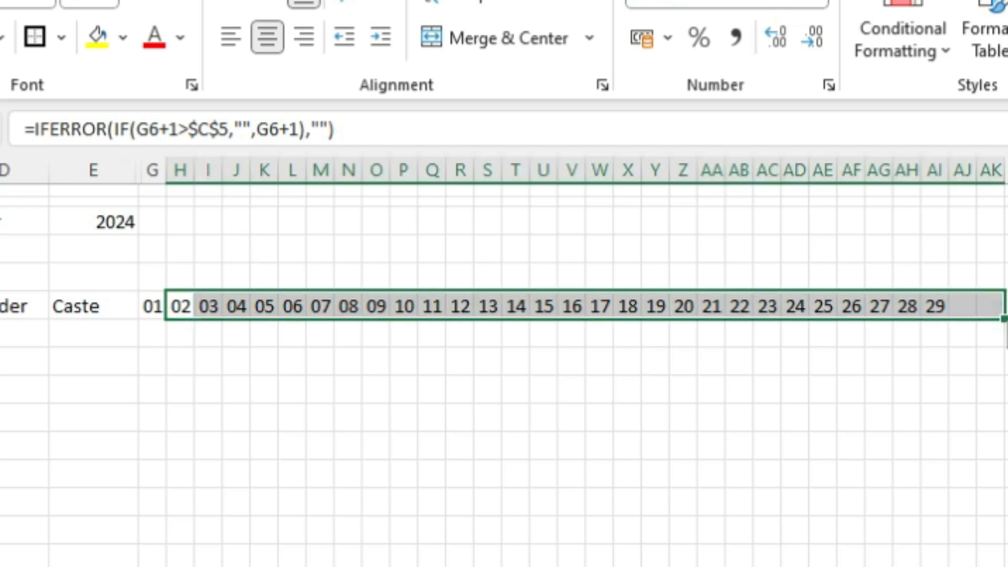
Check the formulas in the surplus day headers AJ6:AK6 and set the month in C3 to March
click(1007, 362)
drag(962, 306, 991, 306)
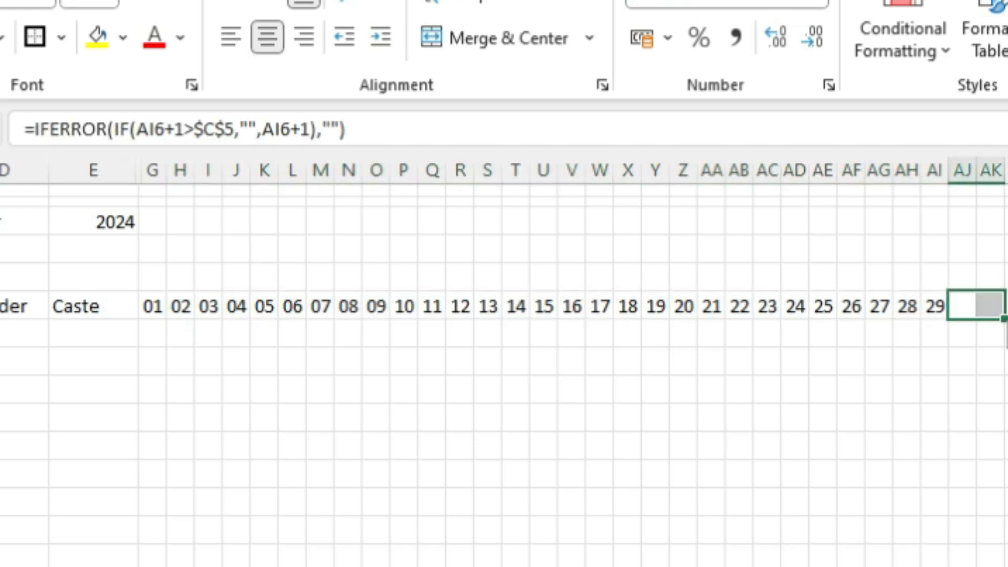
click(880, 417)
click(123, 265)
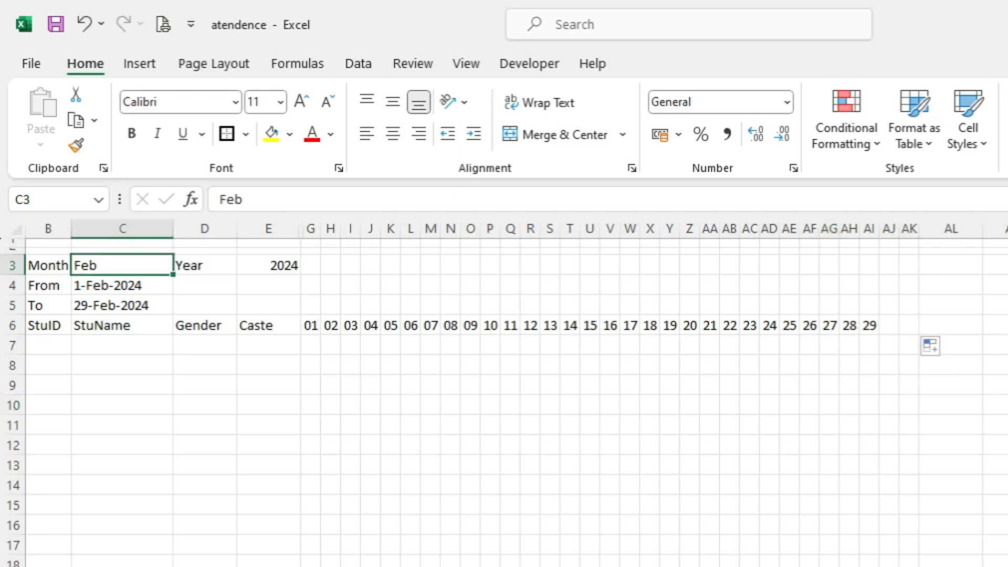
text(March)
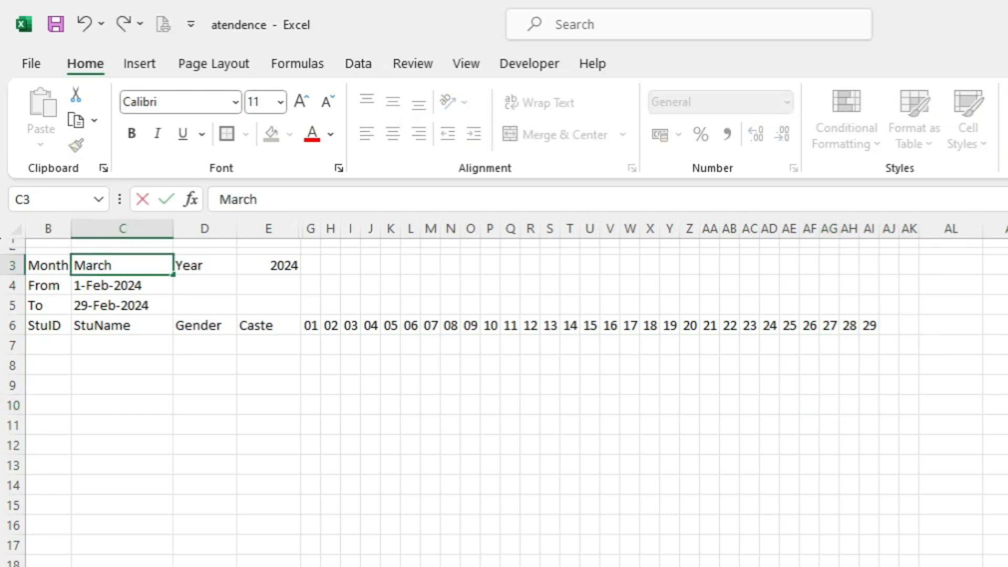
key(Return)
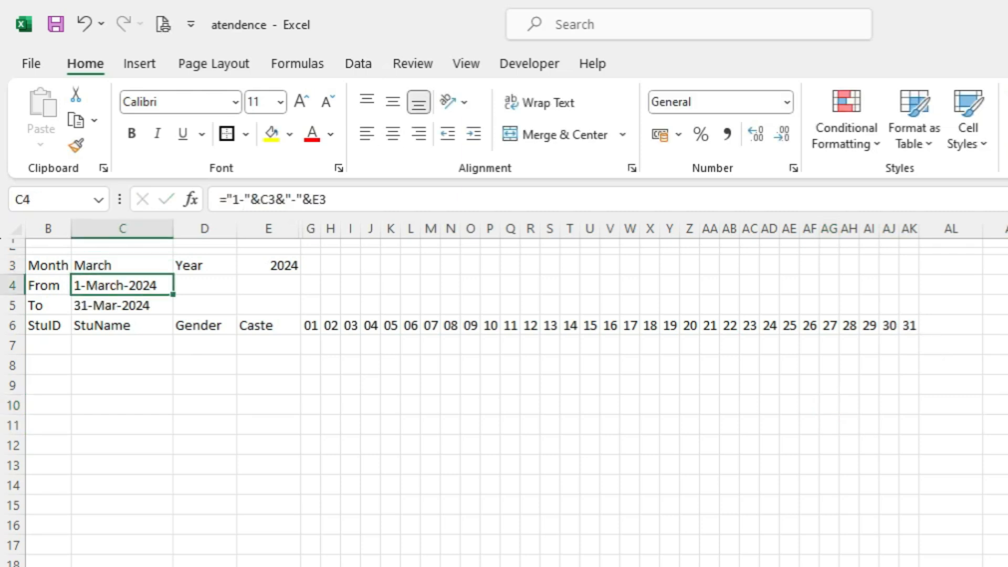
Set the month in C3 to Jan to test the date range and day headers
click(123, 266)
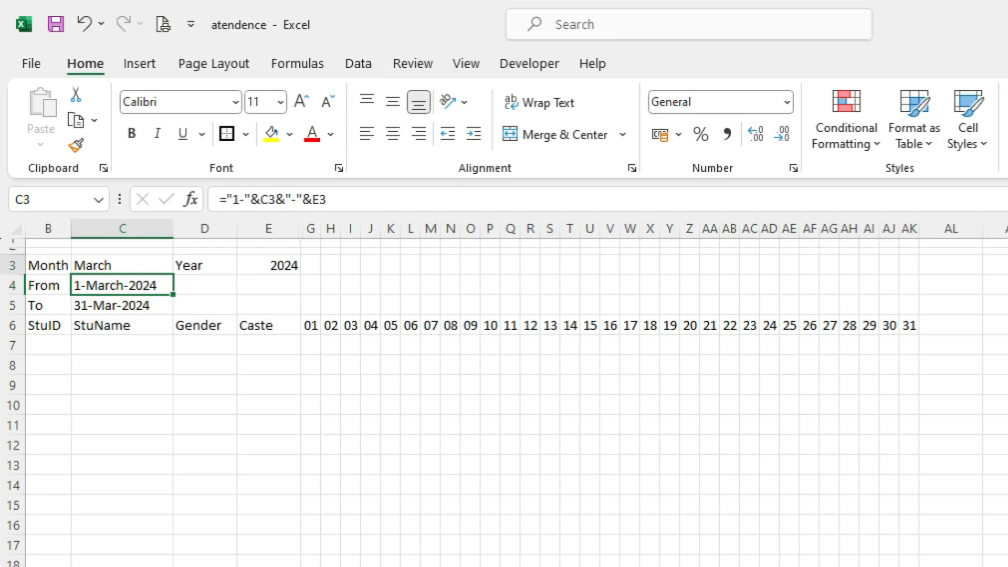
text(Jan)
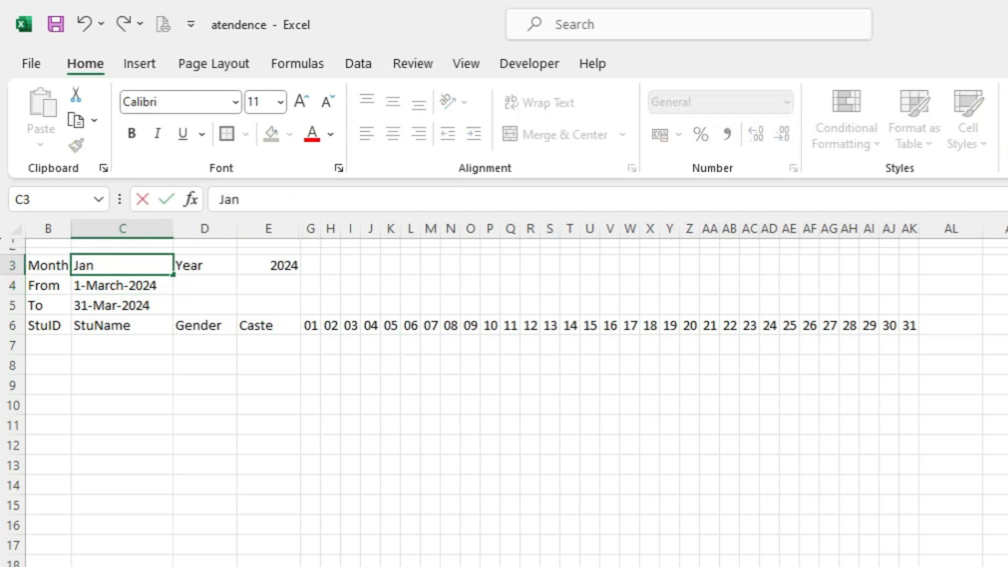
key(Return)
click(205, 425)
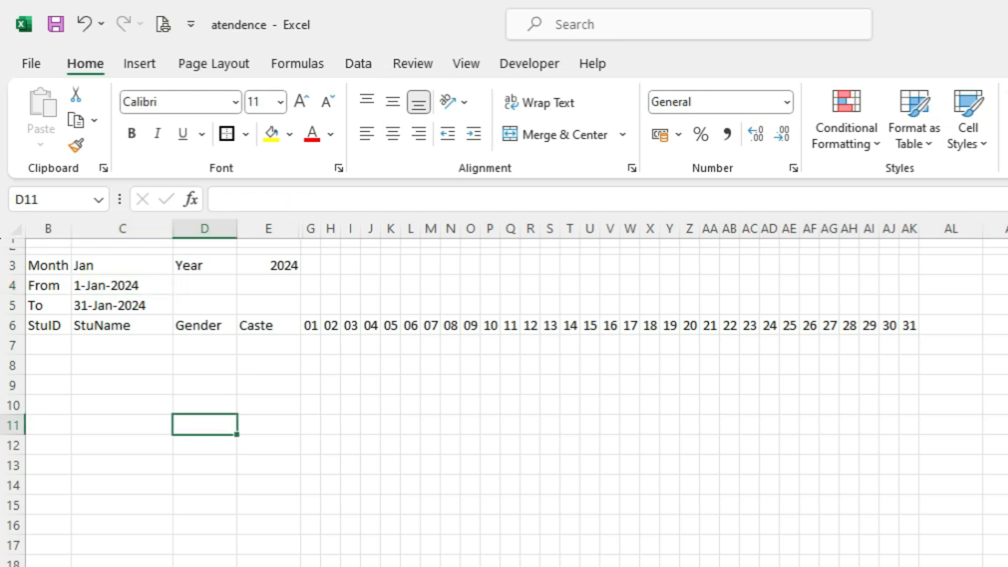
Set the month in C3 to Jun and check the last day header in AK6
click(122, 266)
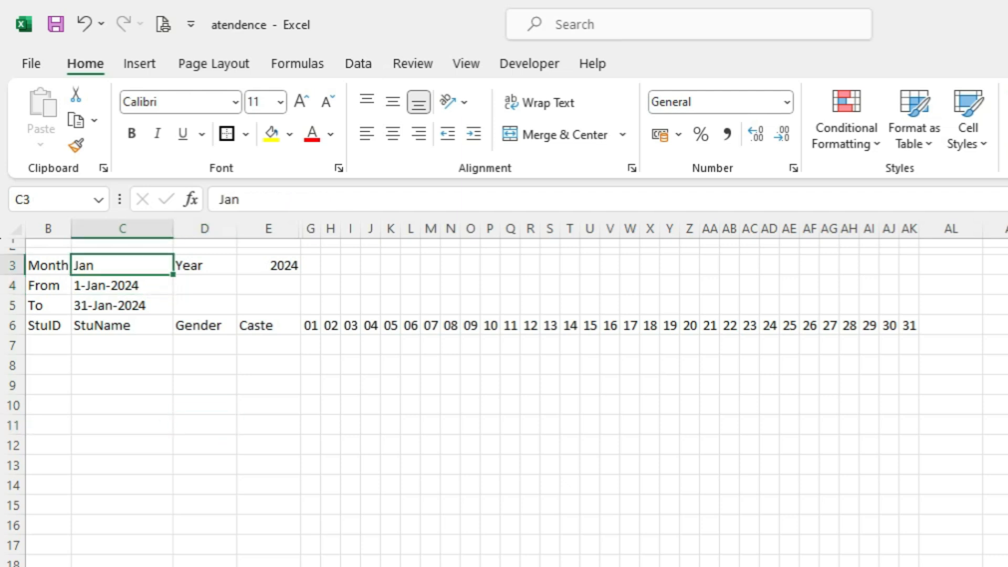
text(Jun)
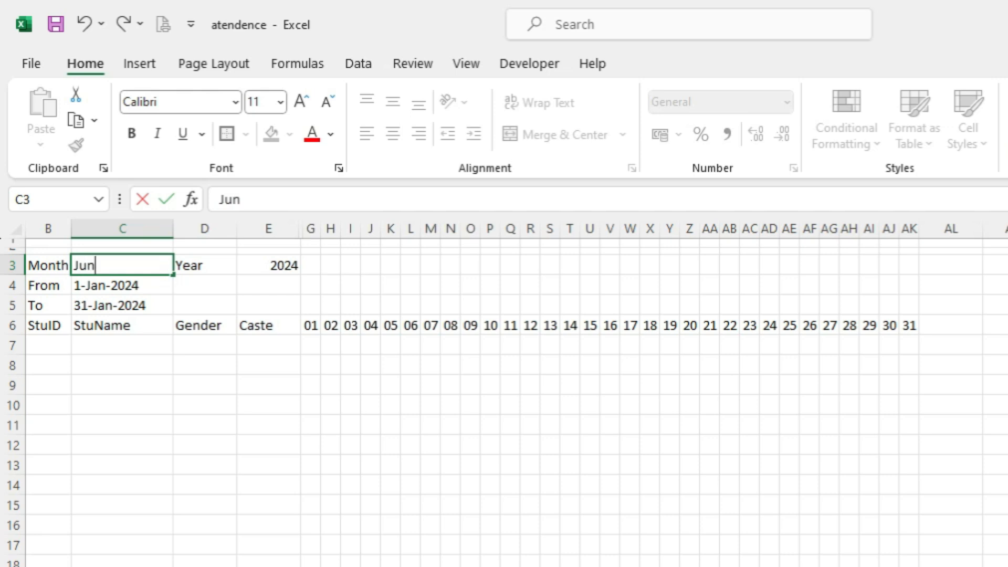
key(Return)
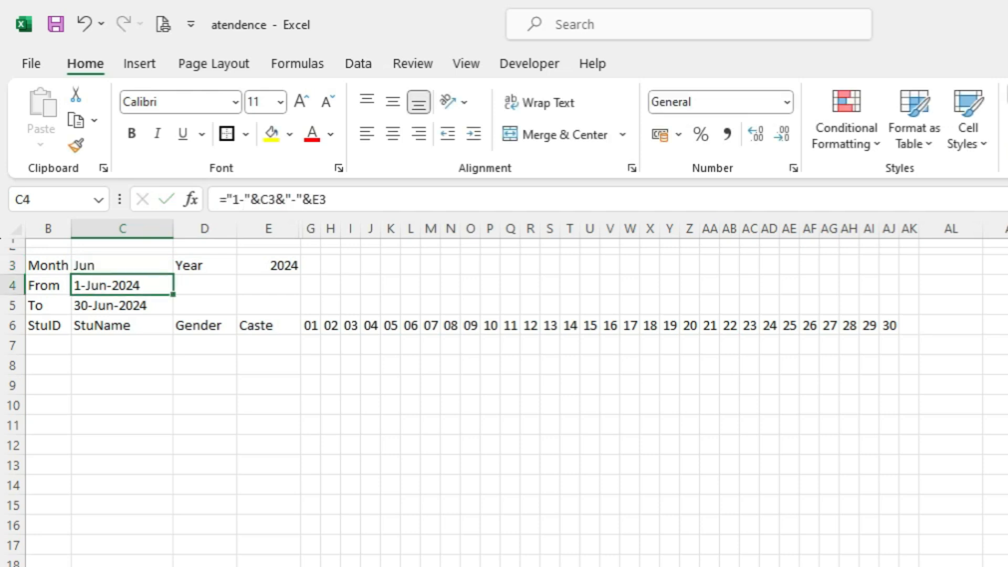
click(909, 325)
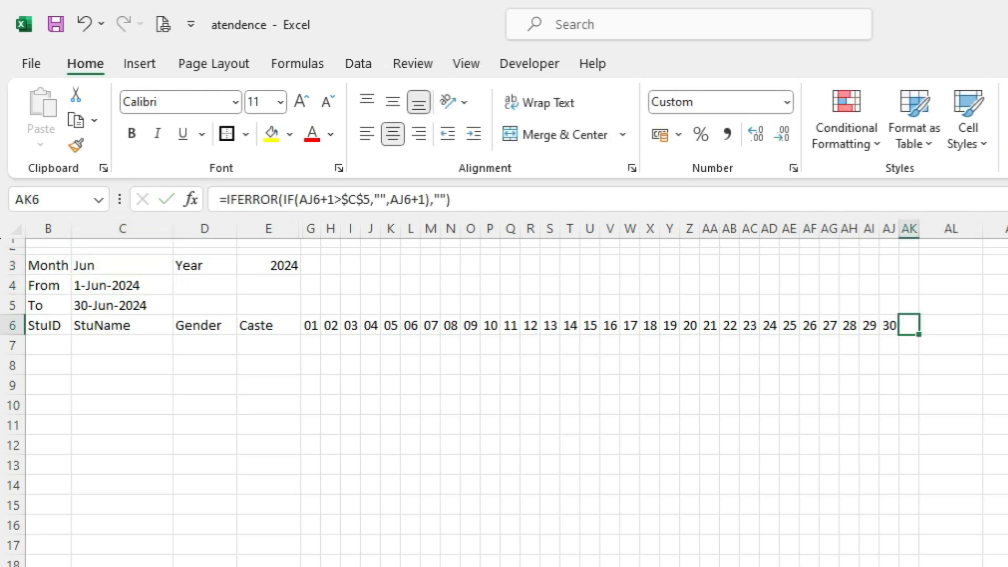
Set the month in C3 to feb
click(122, 265)
text(feb)
key(Return)
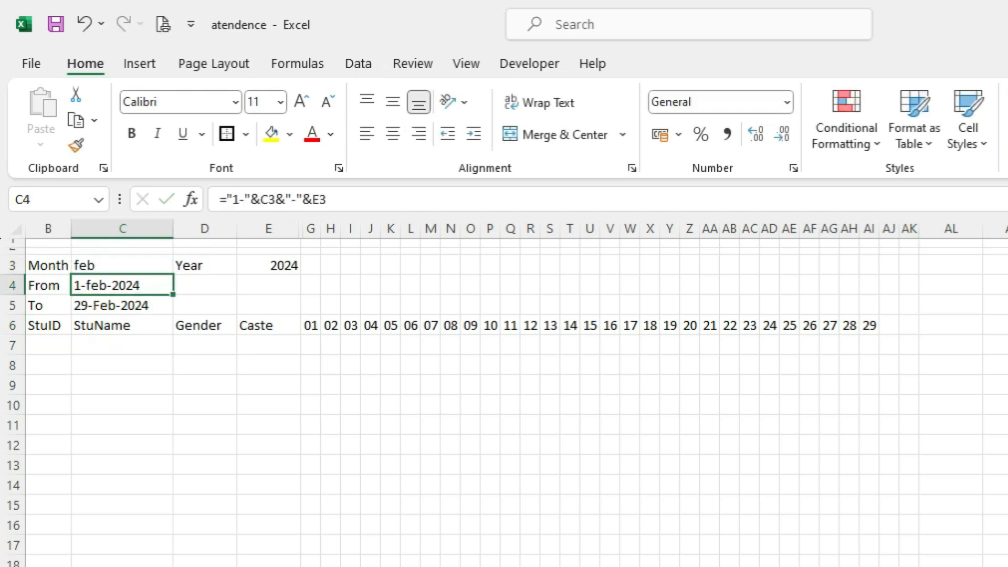
Set the year in E3 to 2023 and check the February day headers in G6:AH6
click(268, 265)
text(2023)
key(Return)
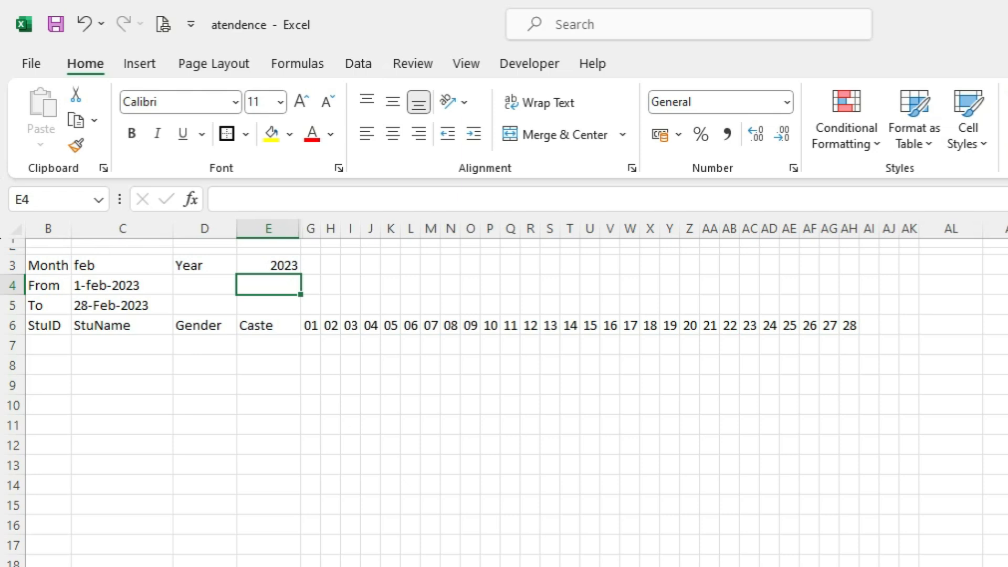
drag(311, 326, 850, 325)
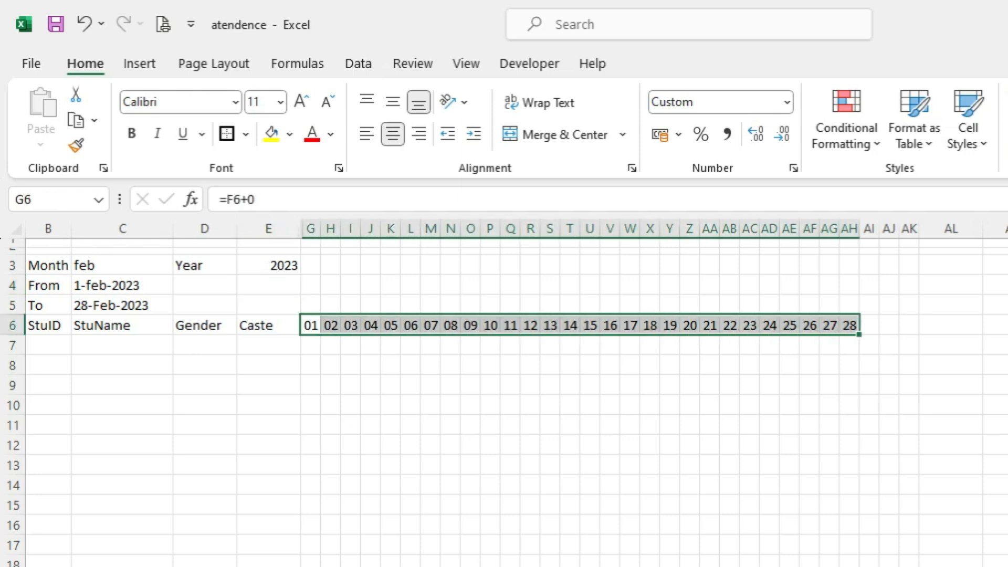
Set the year in E3 back to 2024 and check the day header formula in AI6
click(269, 266)
text(2024)
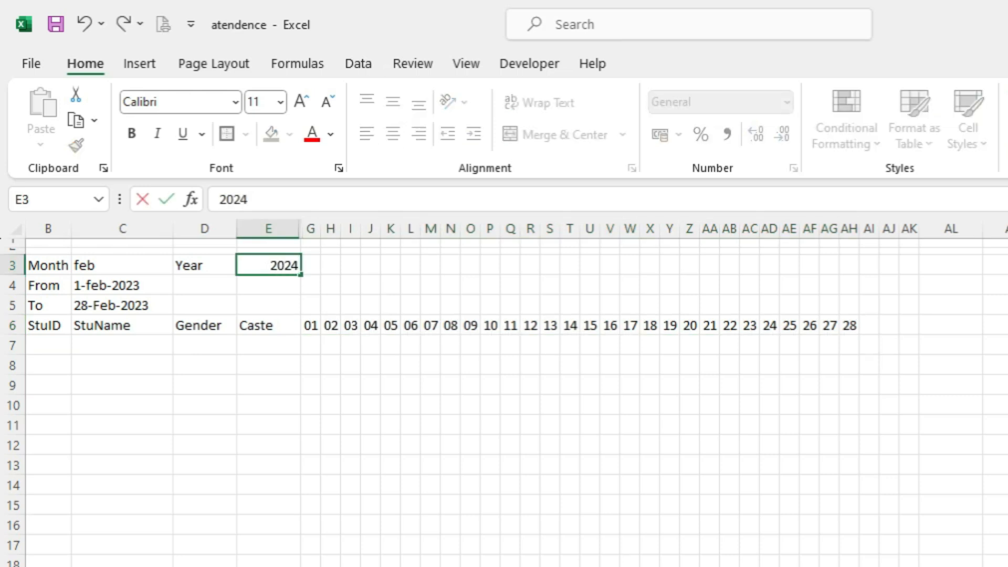
key(Return)
click(123, 265)
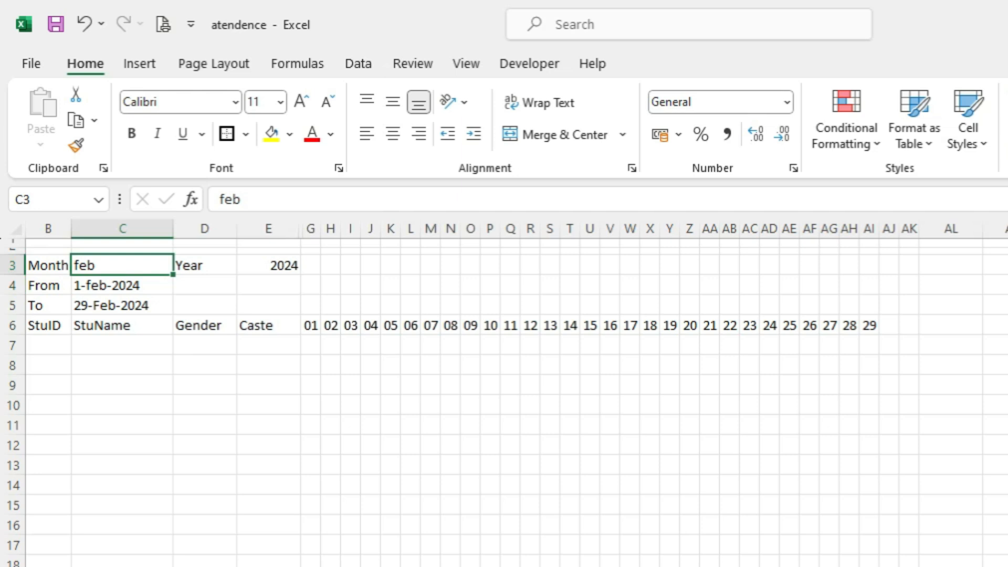
click(870, 326)
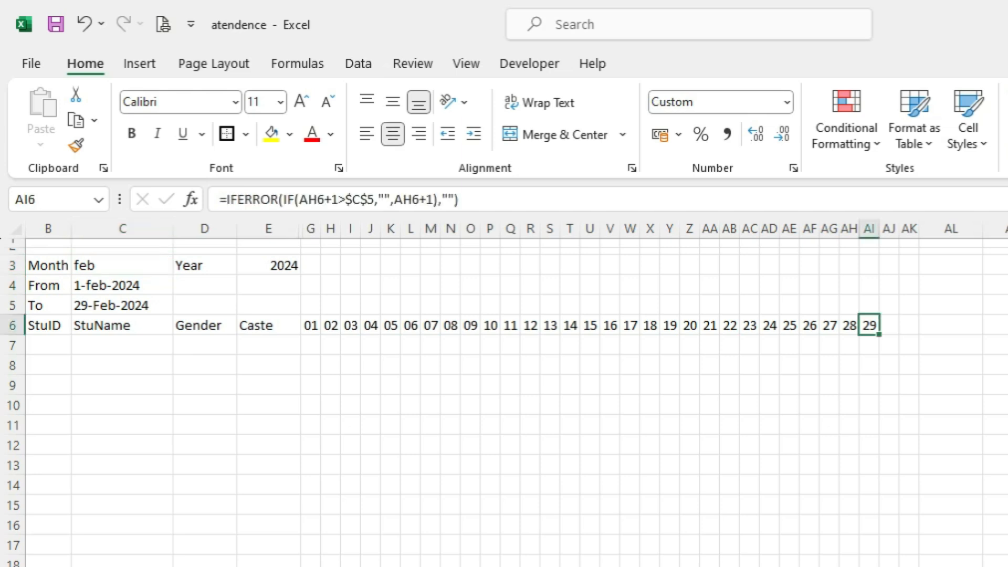
click(769, 405)
click(790, 385)
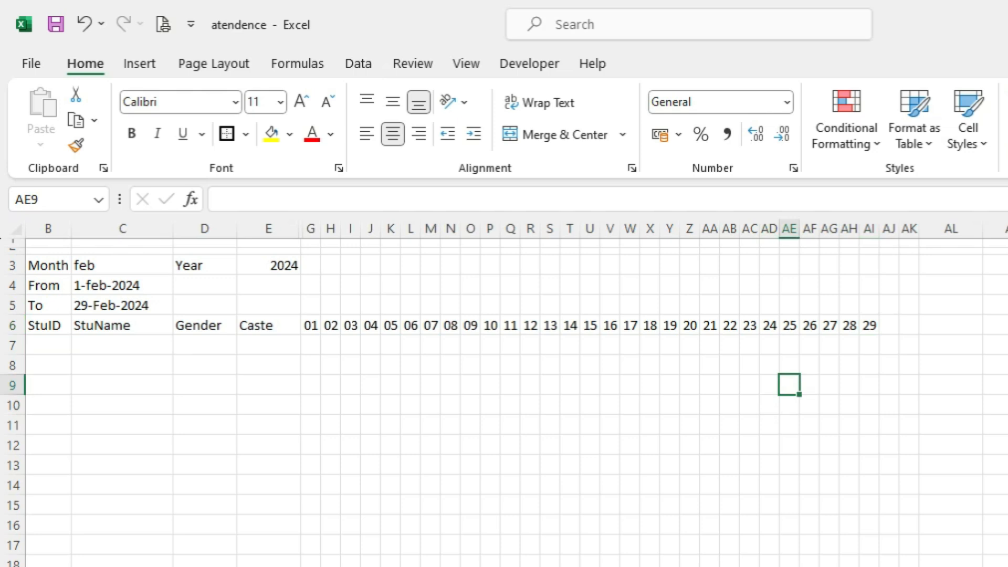
Enter =TEXT(G6,"dddd") in G5 to give the full weekday name above the first day header
click(311, 305)
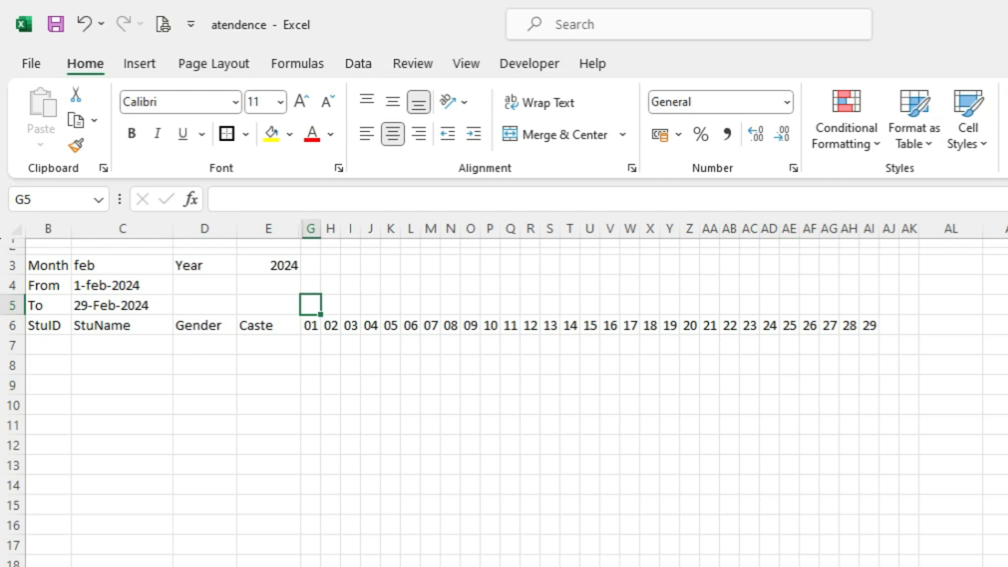
click(311, 326)
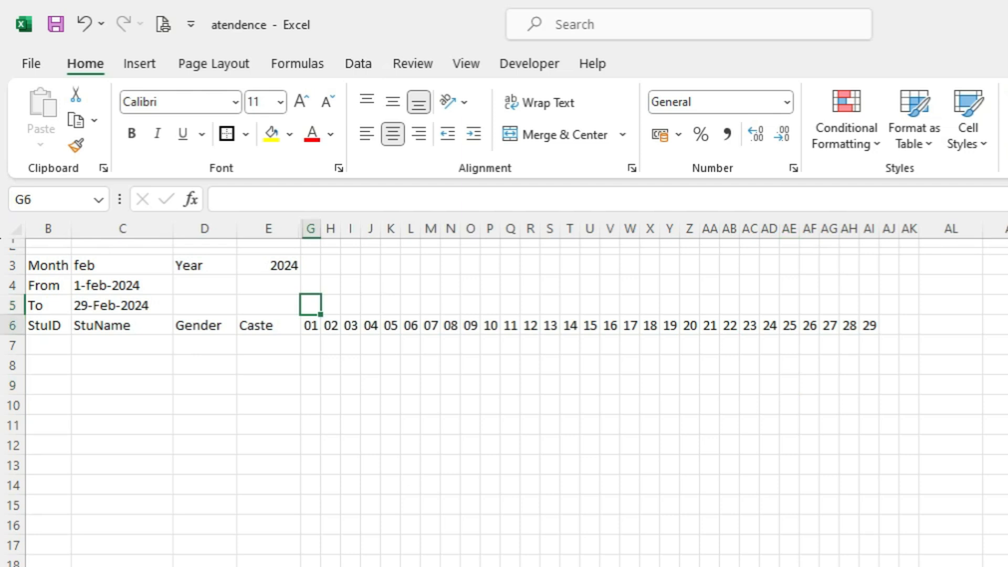
click(311, 305)
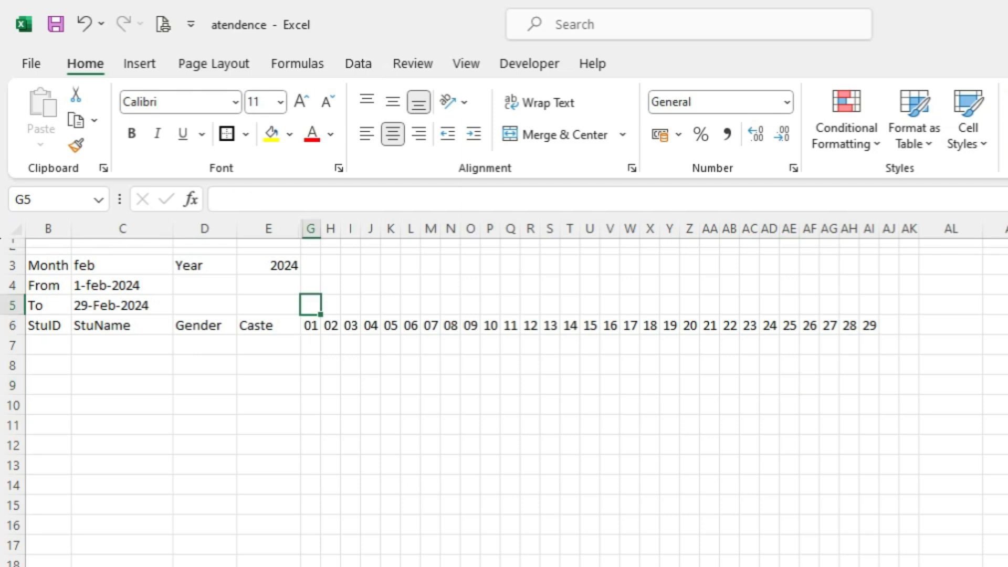
text(=text)
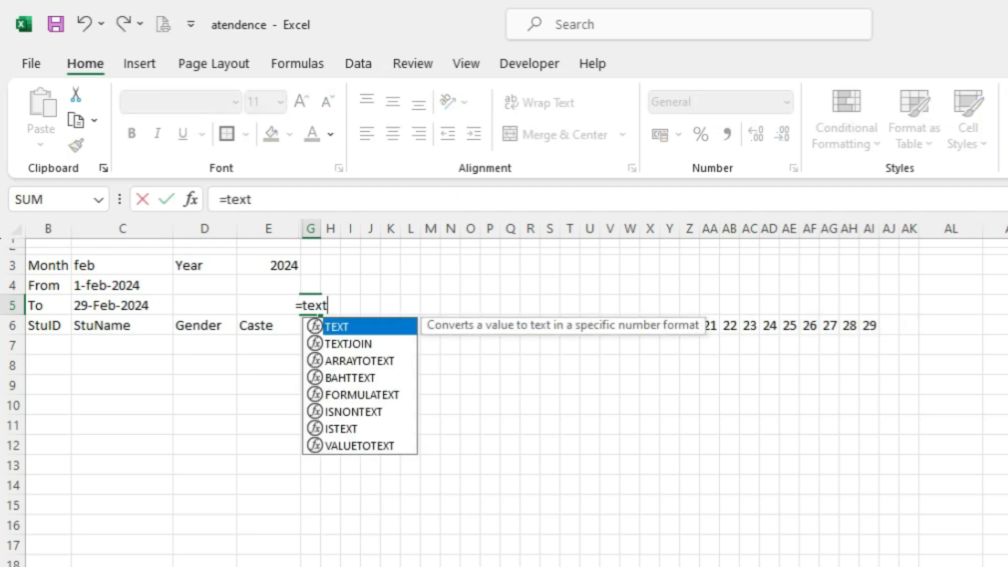
text(()
key(Down)
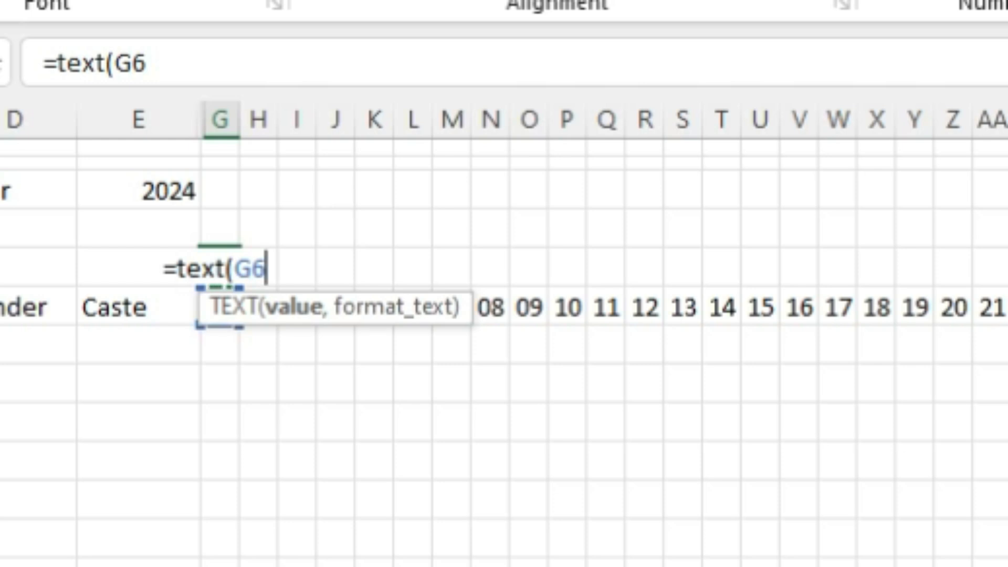
text(l)
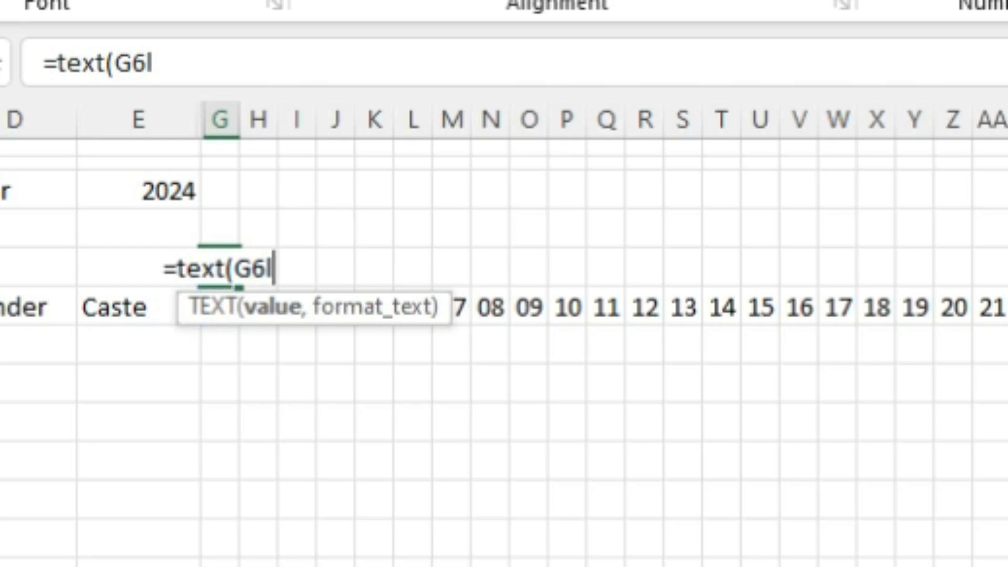
key(BackSpace)
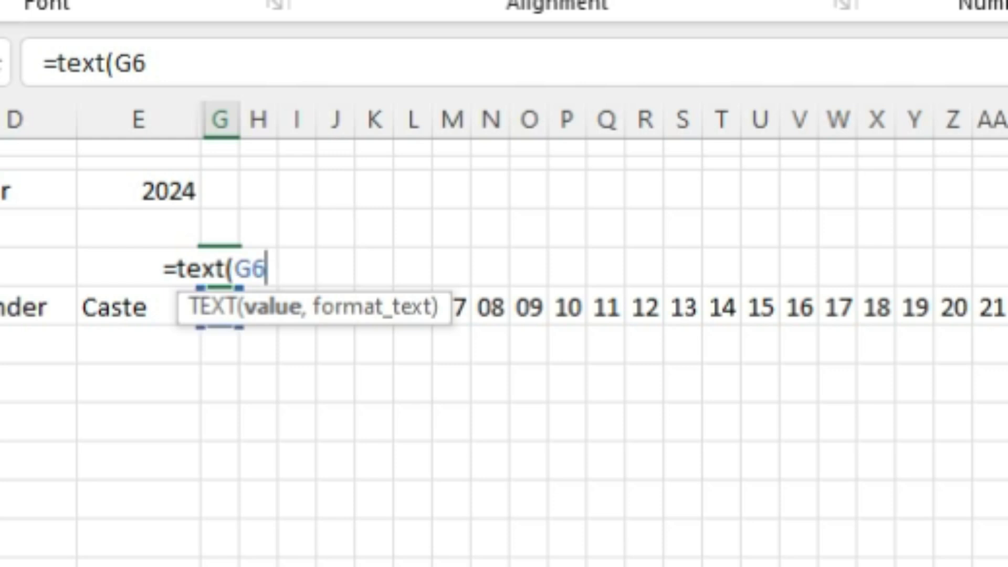
text(,)
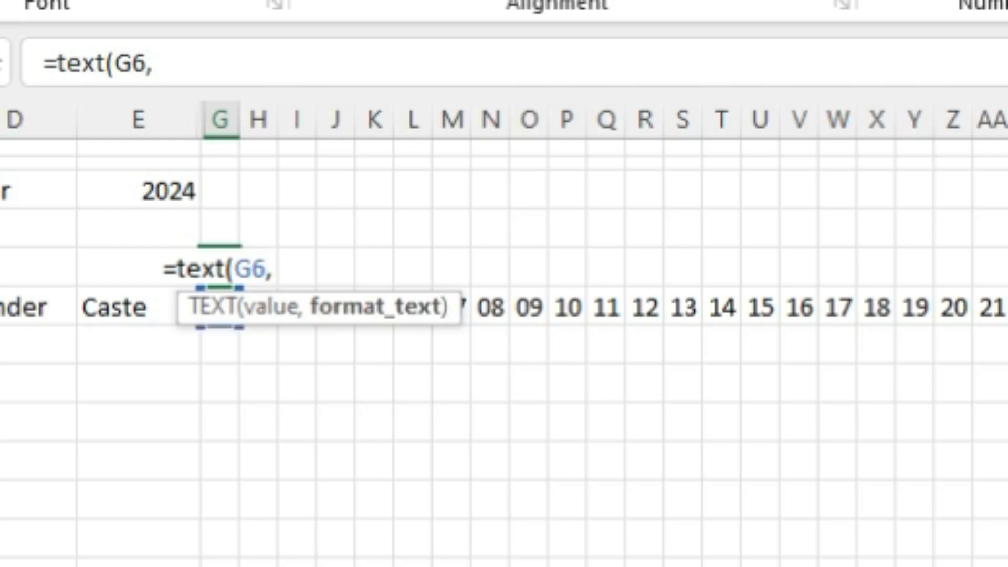
text(")
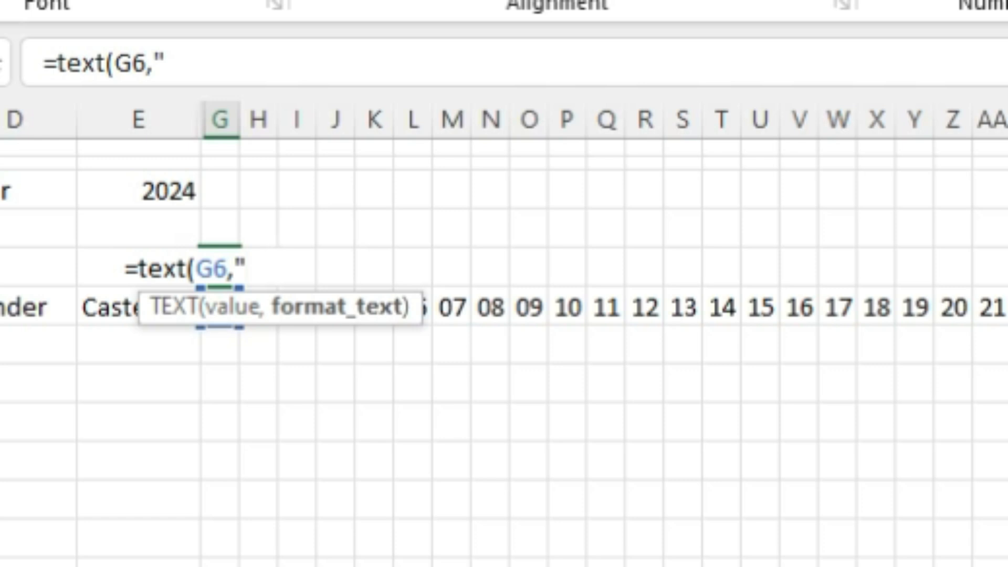
text(d)
text(d)
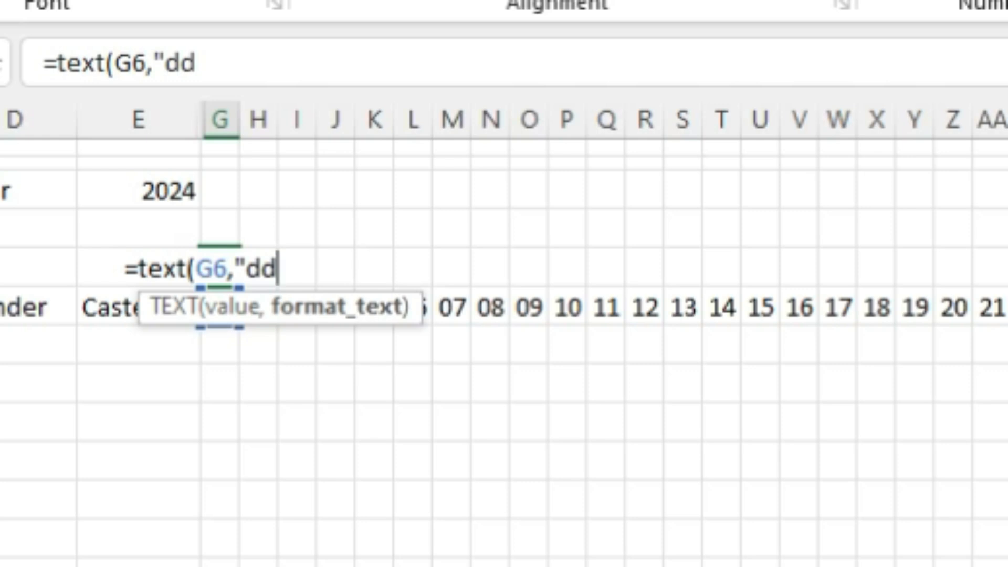
text(d)
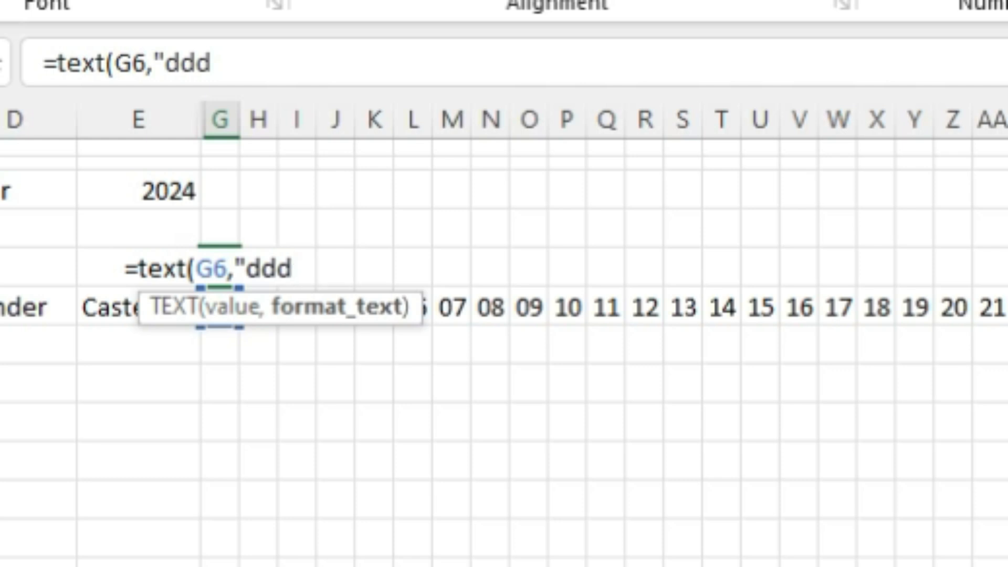
text(d)
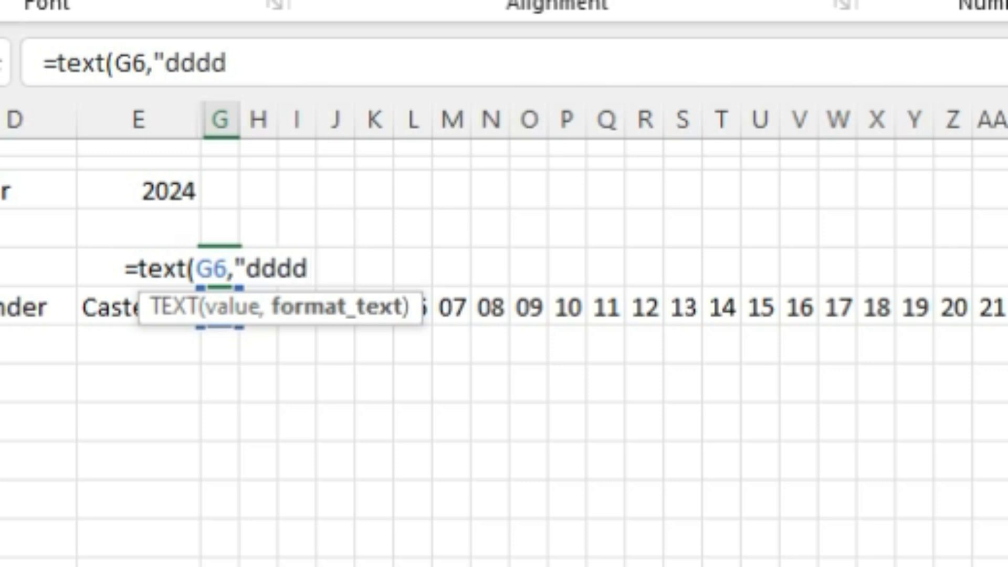
text(")
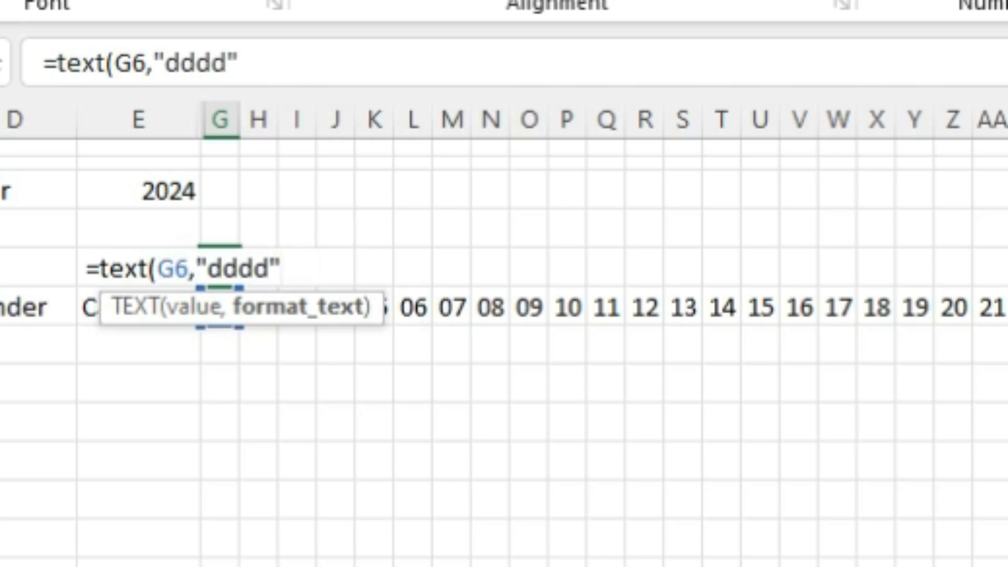
text())
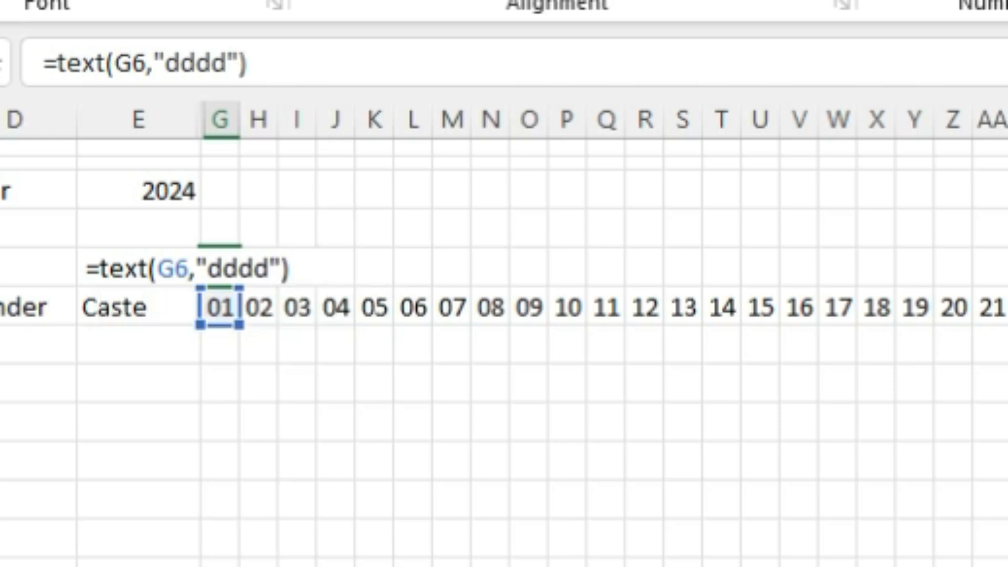
key(Return)
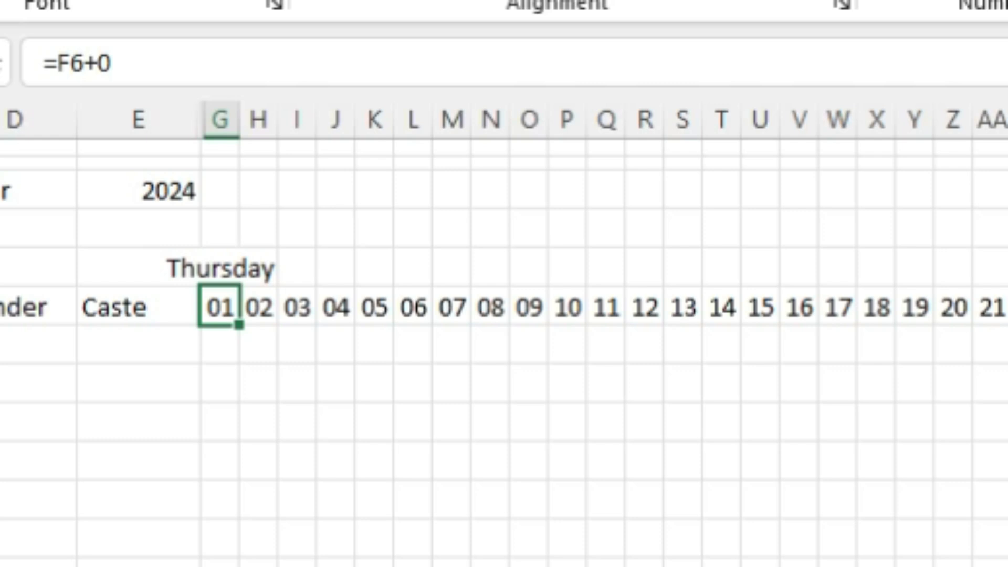
Change the format code of the TEXT formula in G5 to "dd" for a two-digit day number
key(Up)
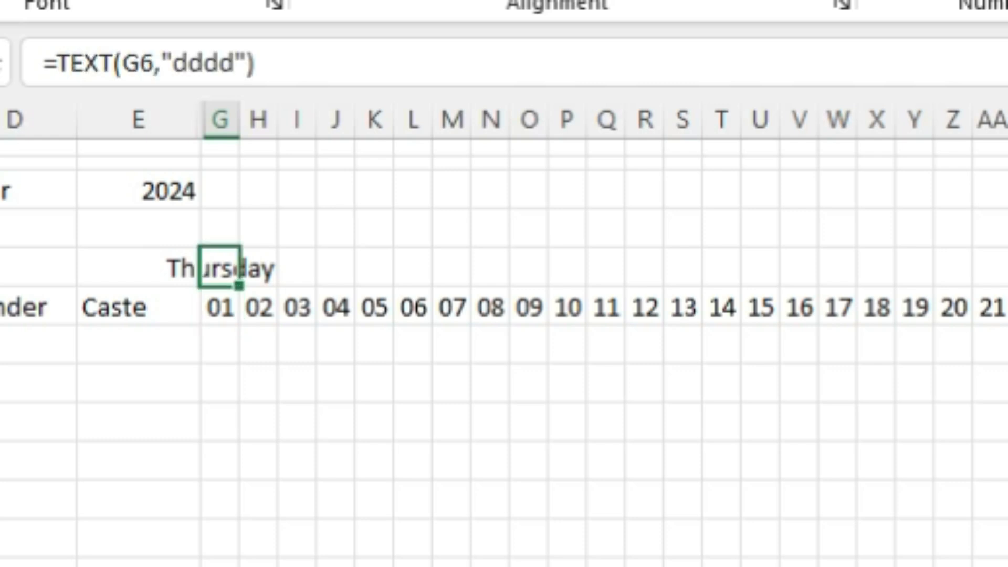
double_click(215, 269)
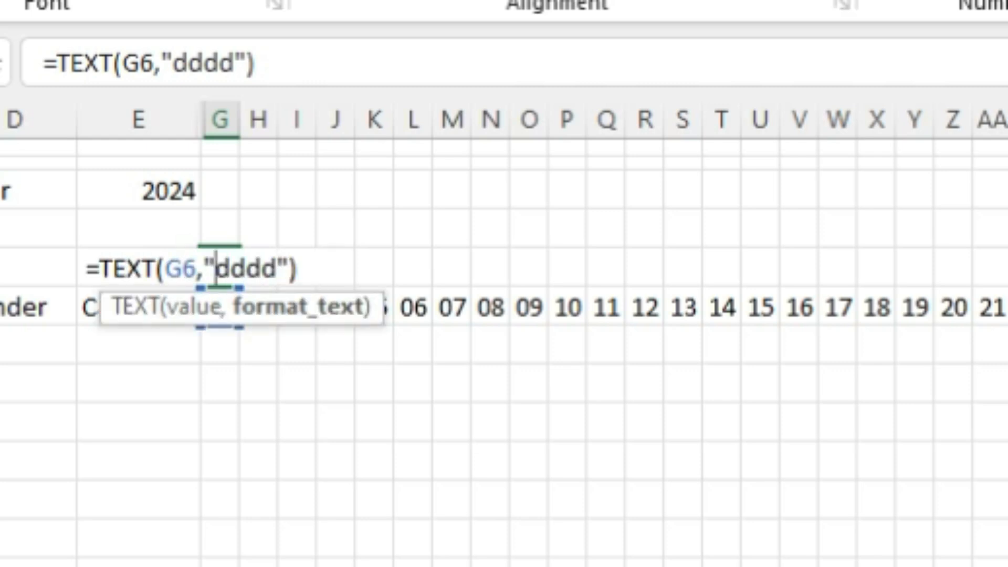
key(Delete)
key(Delete)
key(Return)
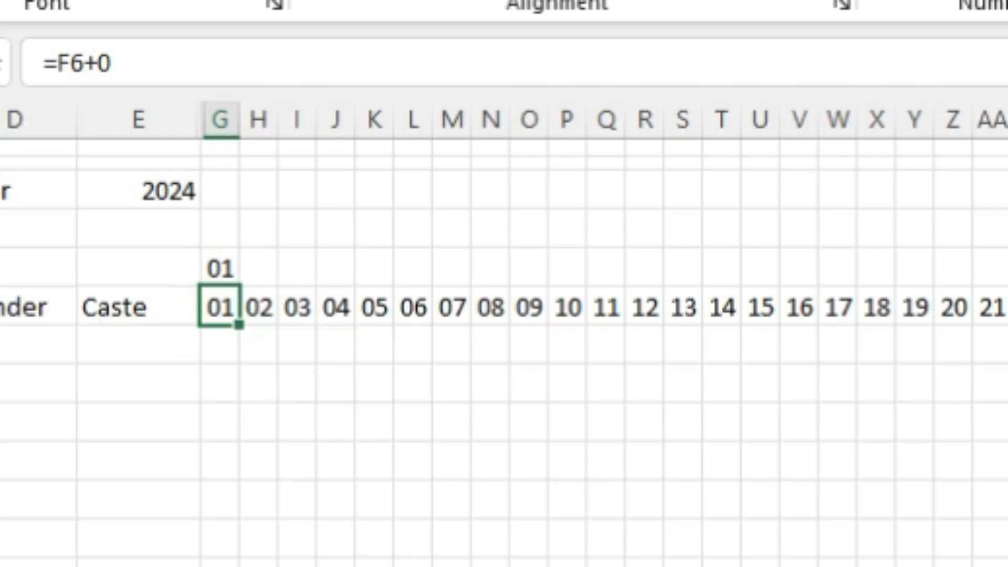
Shorten the format code of the TEXT formula in G5 to "d" for a single-digit day number
double_click(221, 269)
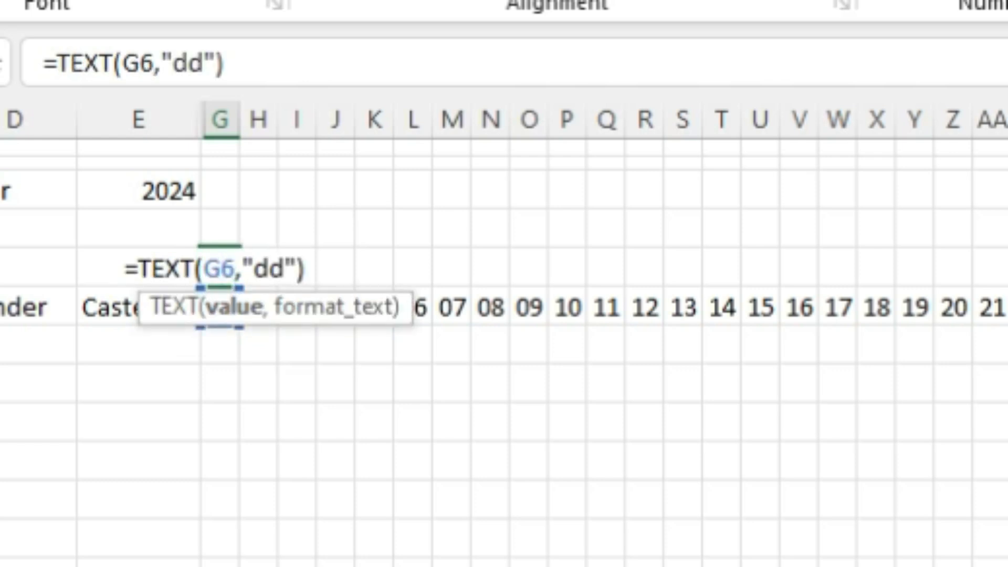
click(255, 269)
key(Delete)
key(Return)
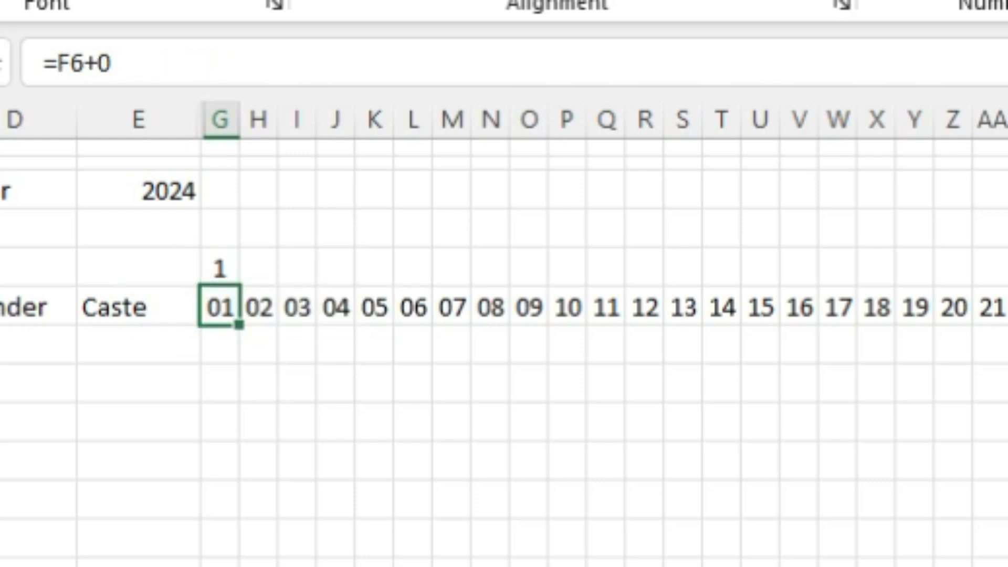
Change the formula in G5 to =TEXT(G6,"ddd") to give the abbreviated weekday name
double_click(221, 269)
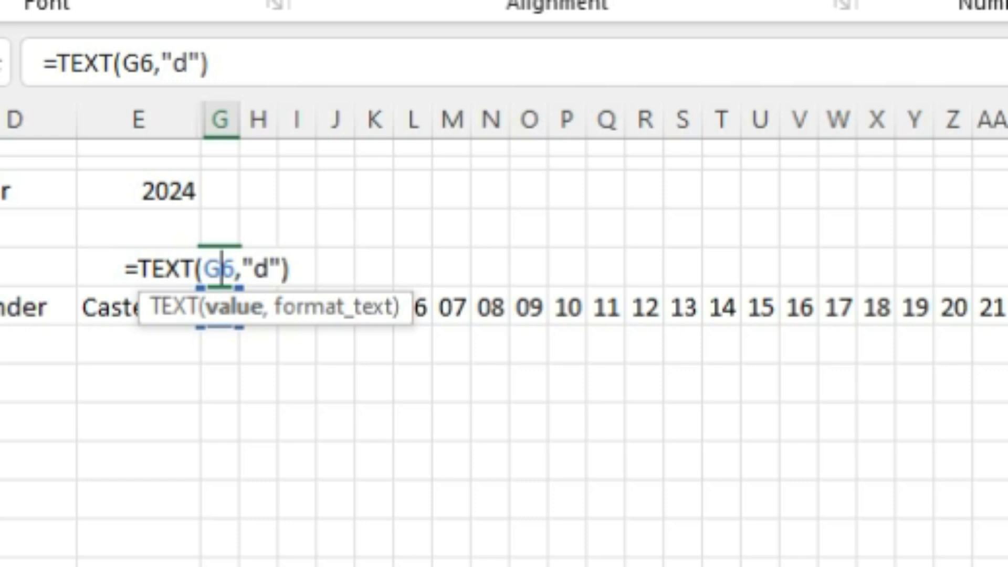
key(Right)
key(Right)
key(Right)
key(Delete)
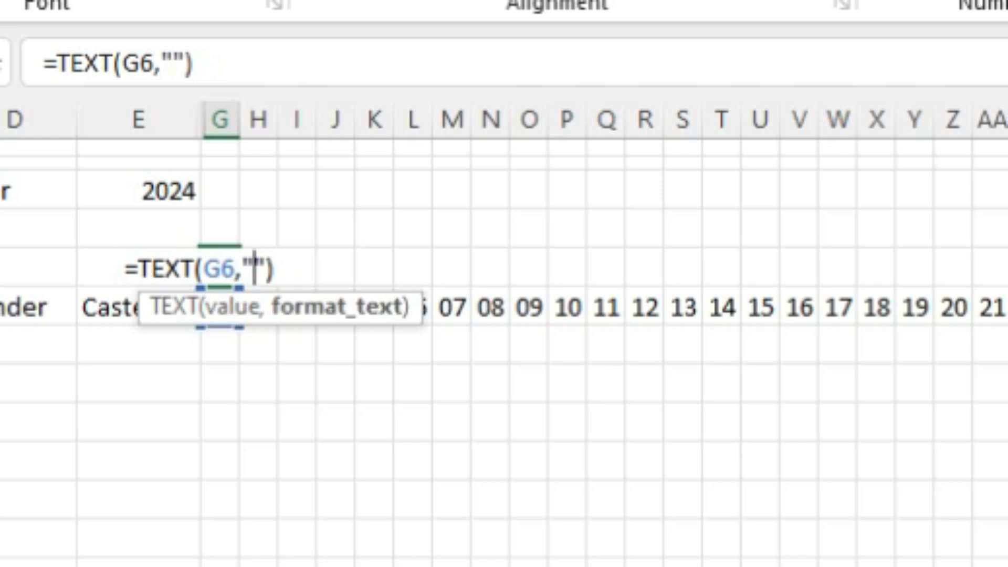
text(ddd)
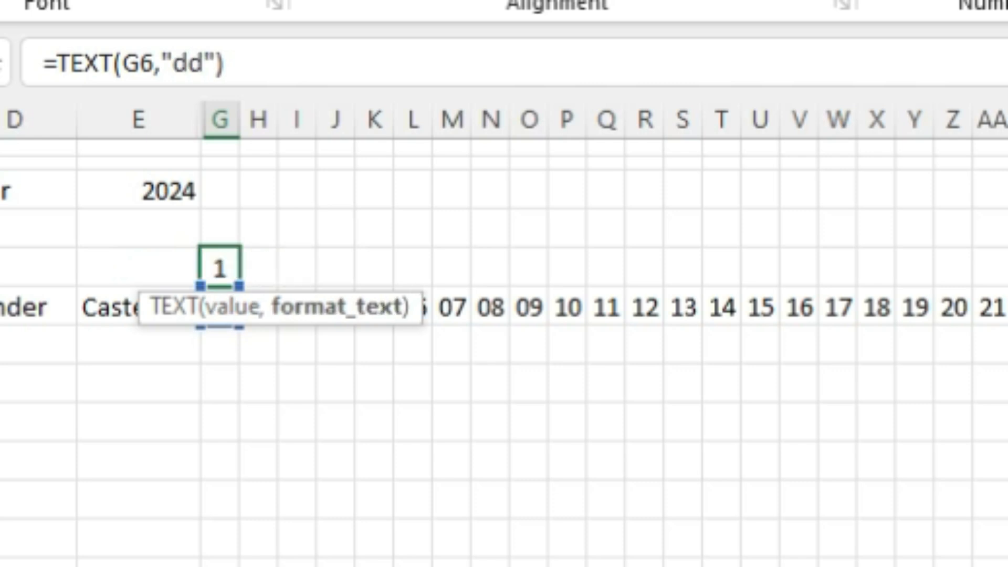
key(Return)
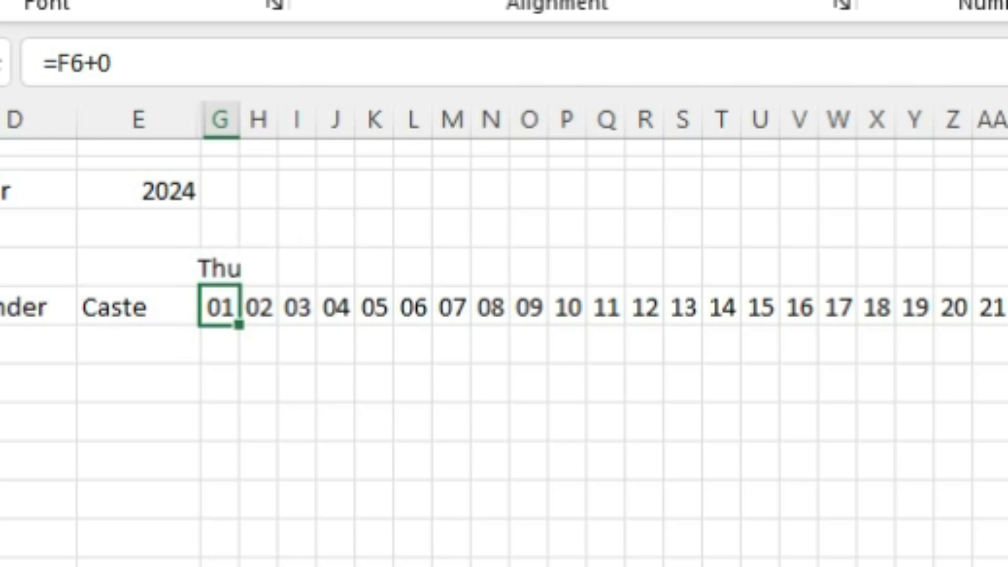
Examine the TEXT formula in G5 and the number format of the first day header in G6
key(Up)
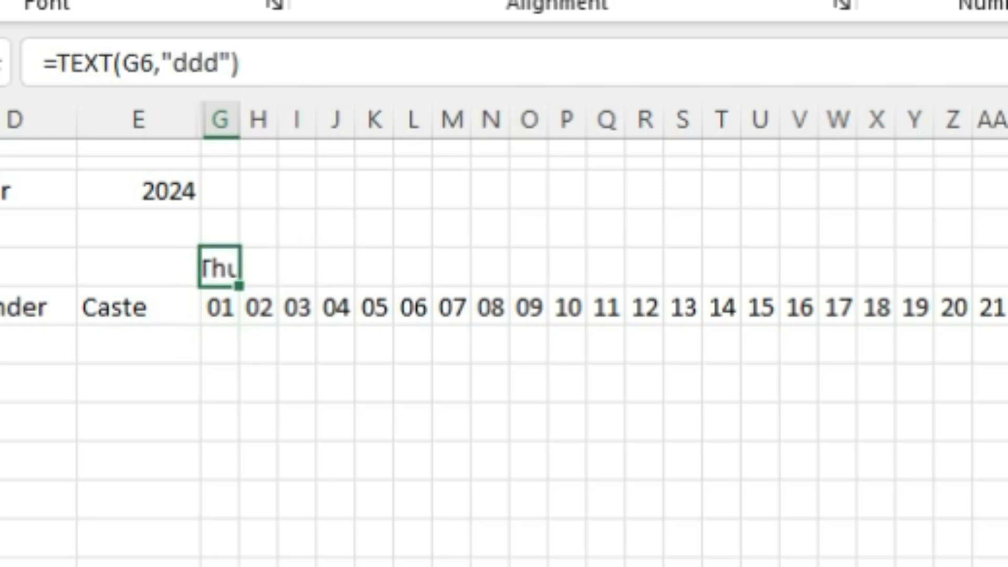
click(258, 384)
double_click(230, 269)
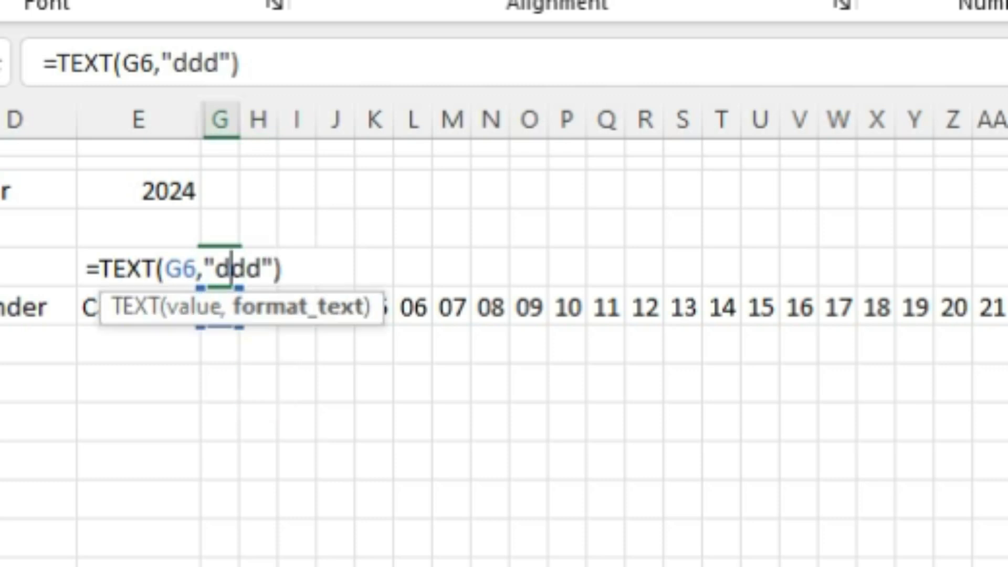
click(140, 63)
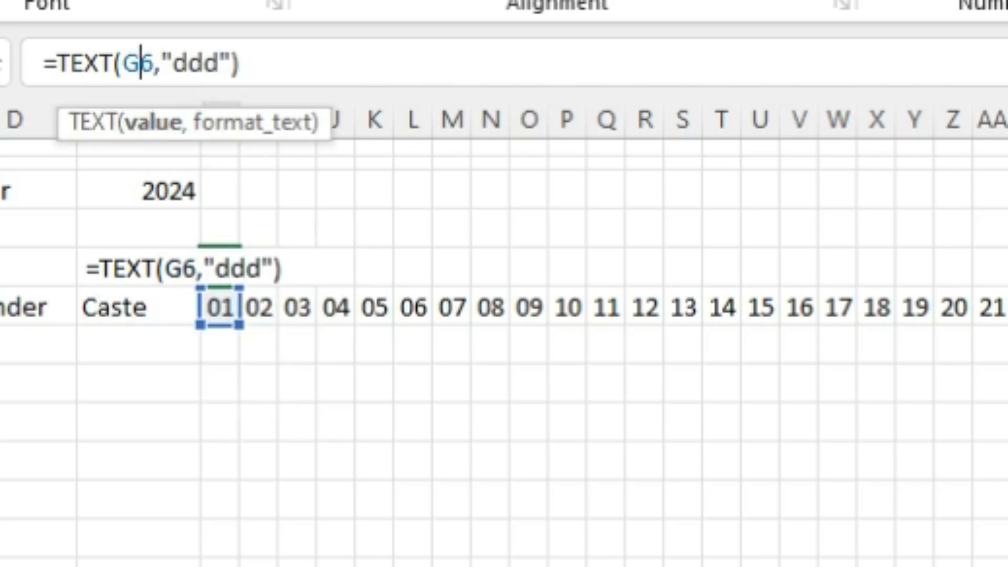
key(Escape)
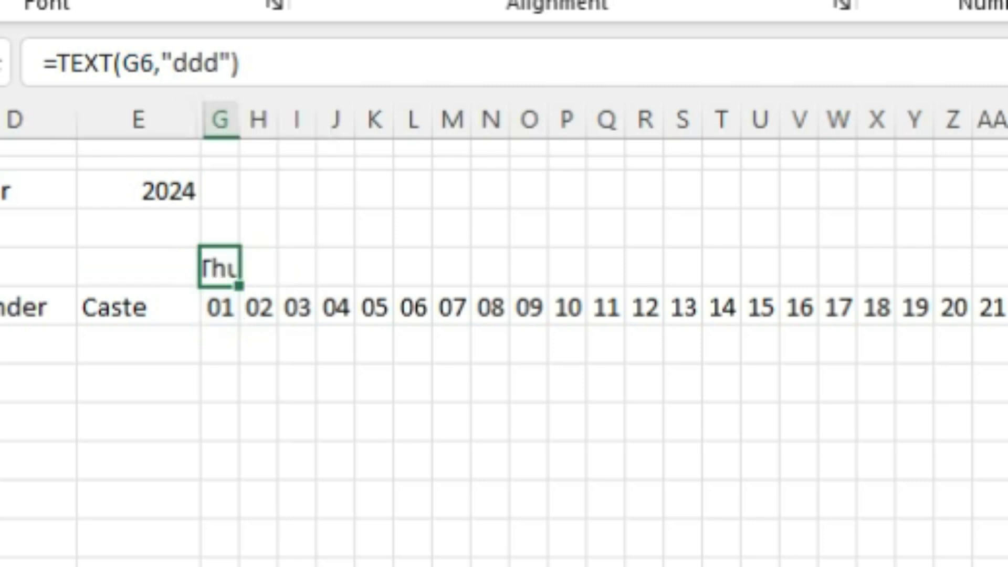
click(220, 307)
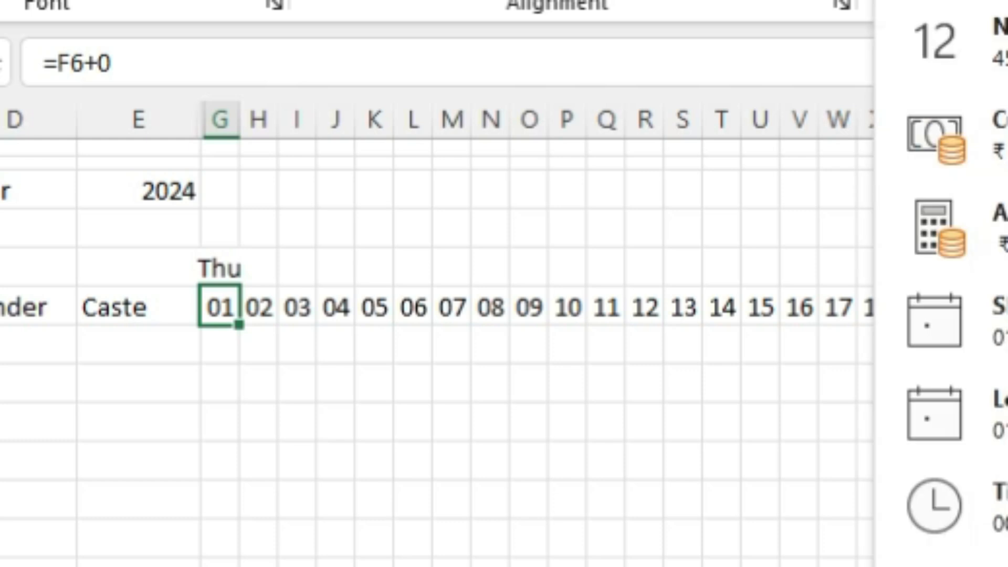
key(ctrl+1)
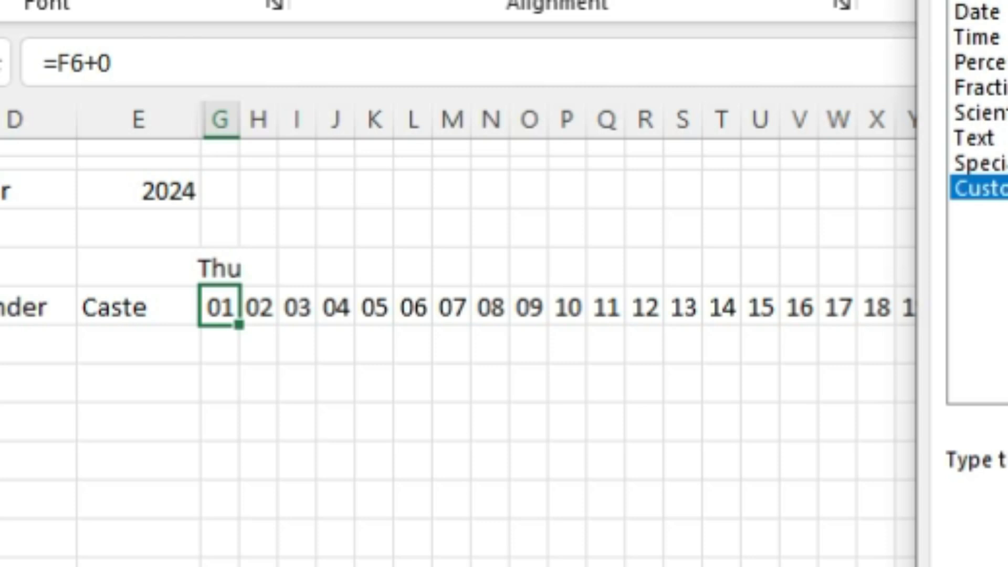
key(Escape)
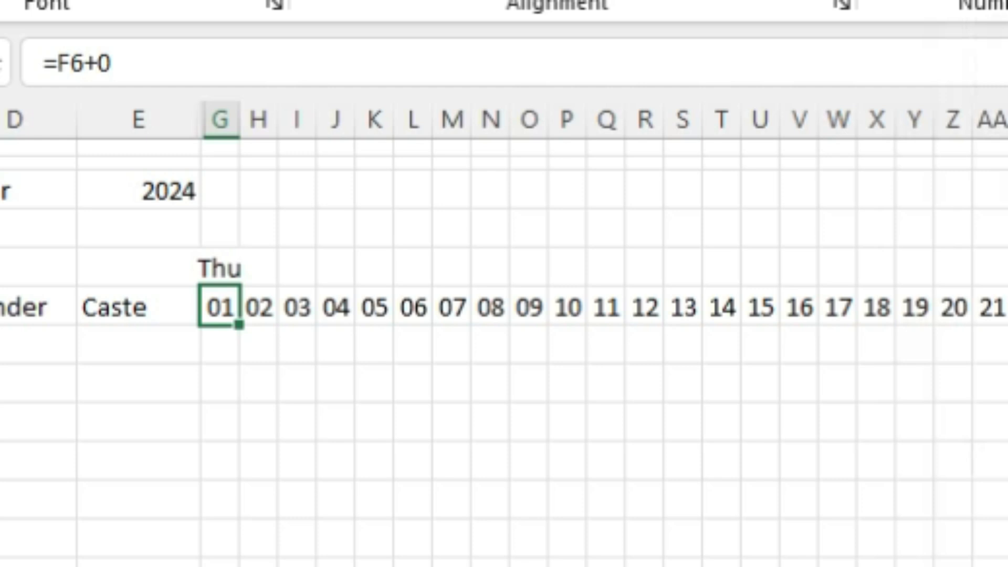
Fill the weekday formula from G5 across to AK5 and check the formula in AJ5
key(Up)
drag(239, 286, 952, 211)
click(996, 398)
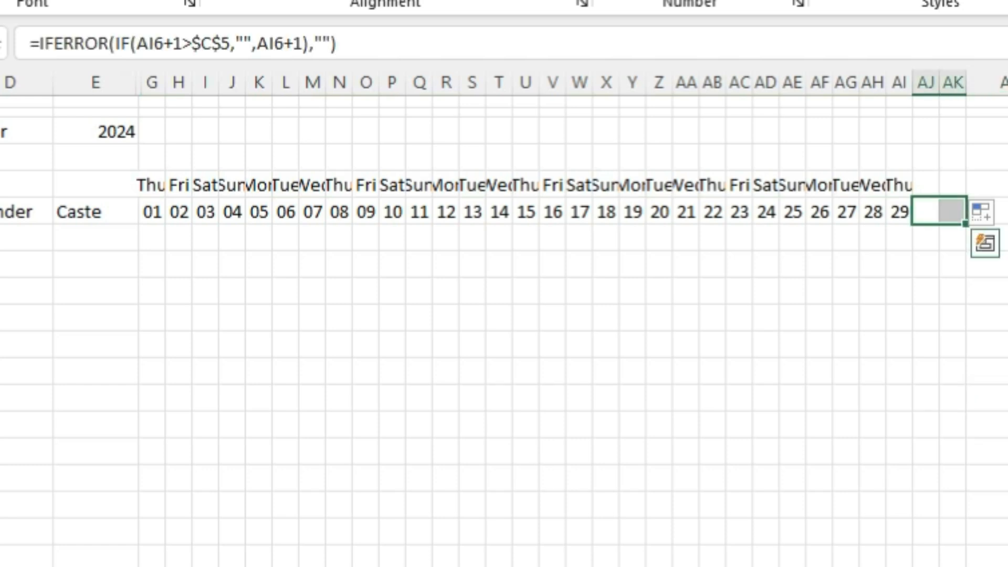
click(925, 185)
click(953, 185)
click(926, 184)
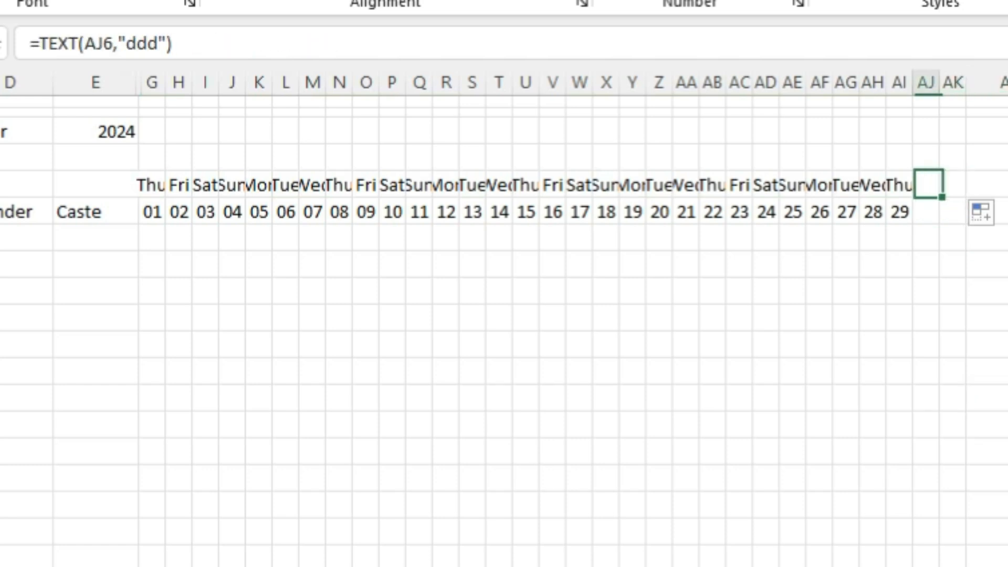
Rotate the text of the weekday names in G5:AK5 upward
click(152, 184)
drag(152, 185, 925, 185)
drag(896, 409, 924, 409)
click(314, 137)
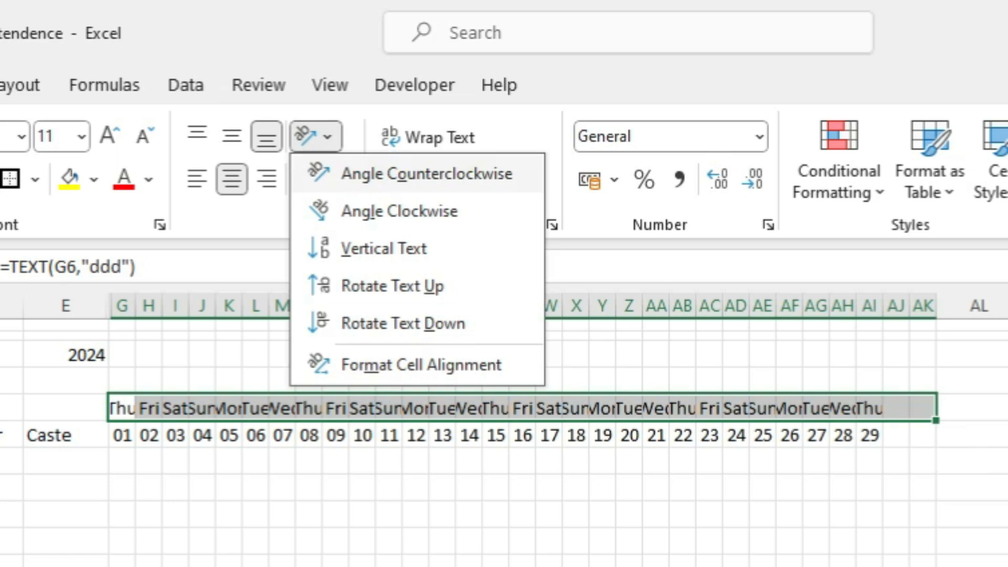
click(392, 286)
click(335, 535)
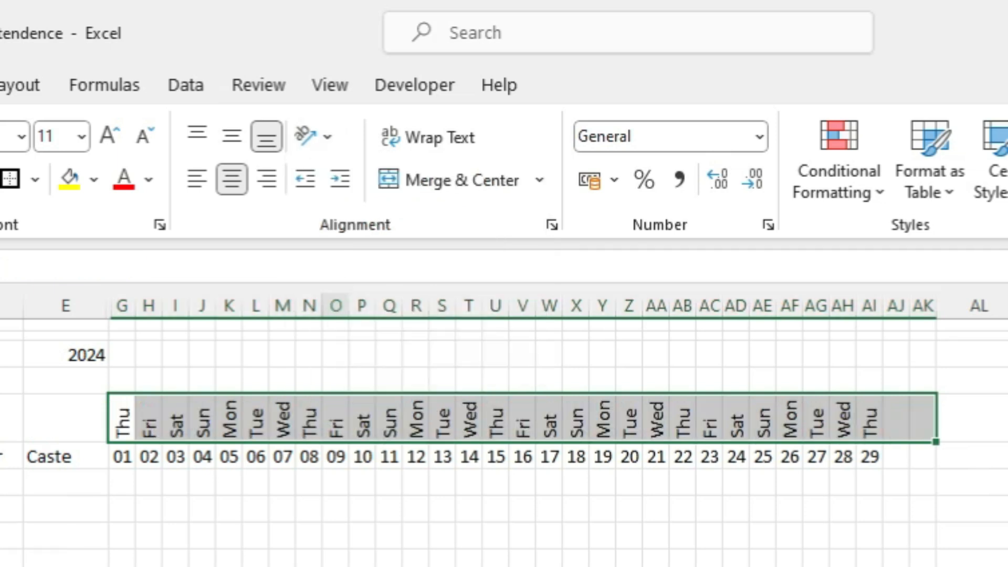
click(762, 566)
click(522, 566)
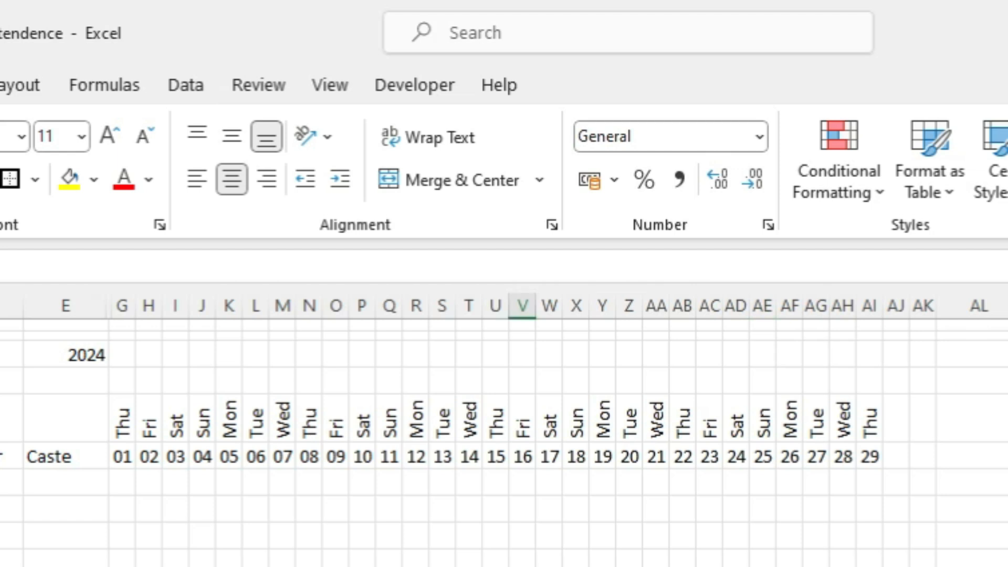
Set the month in C3 to jan and check the weekday names above the day headers
drag(202, 420, 203, 482)
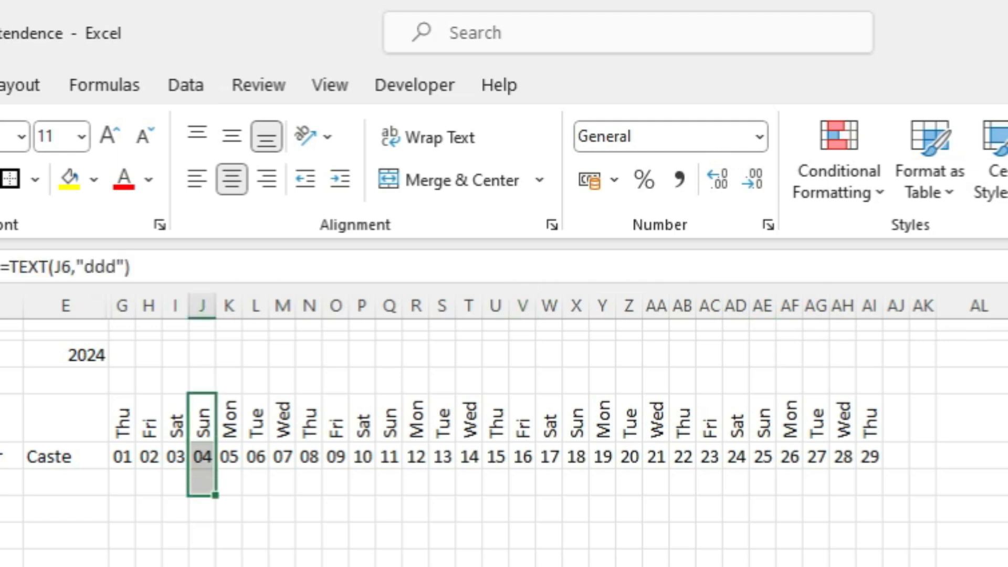
drag(202, 420, 203, 456)
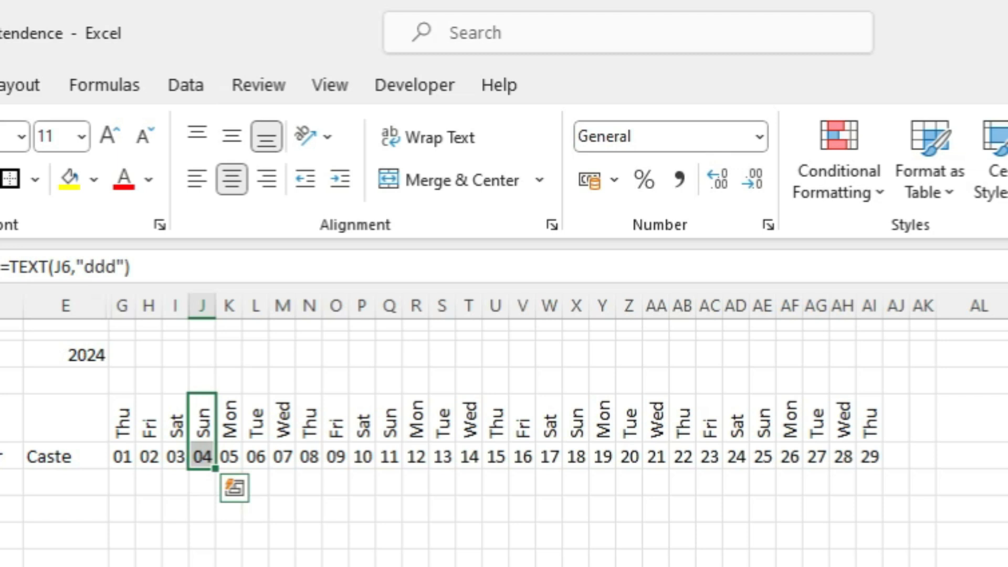
click(132, 230)
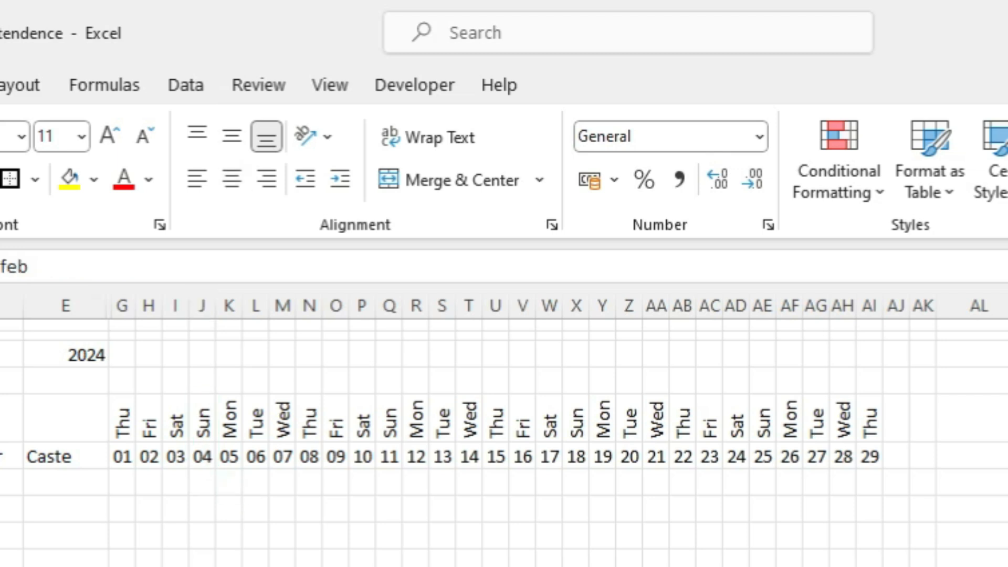
text(jan)
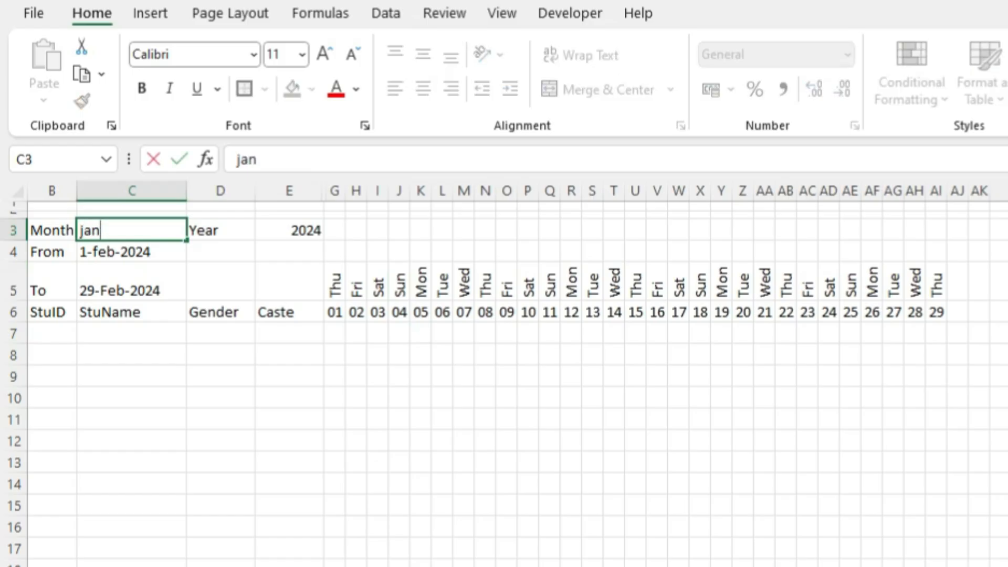
key(Return)
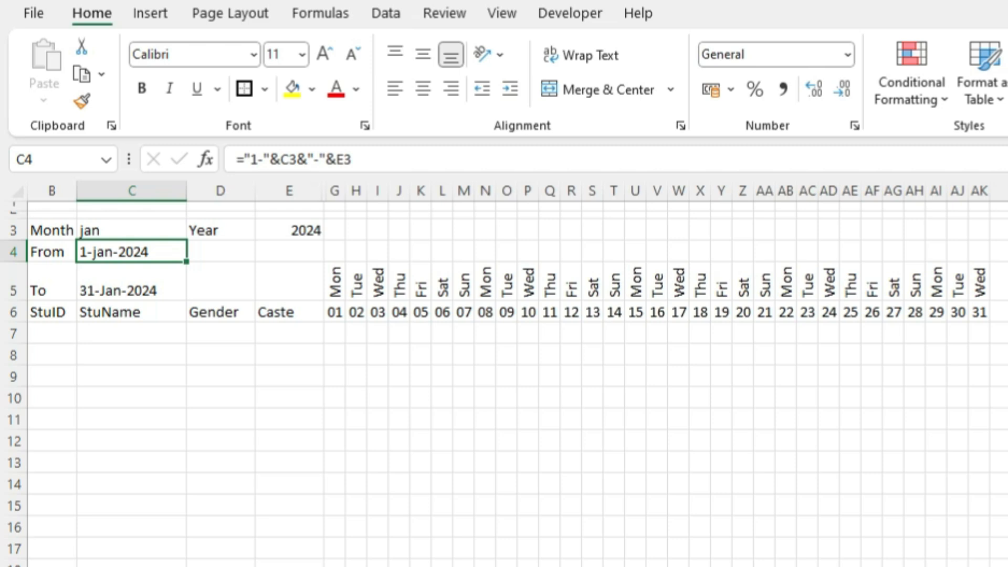
drag(442, 284, 442, 313)
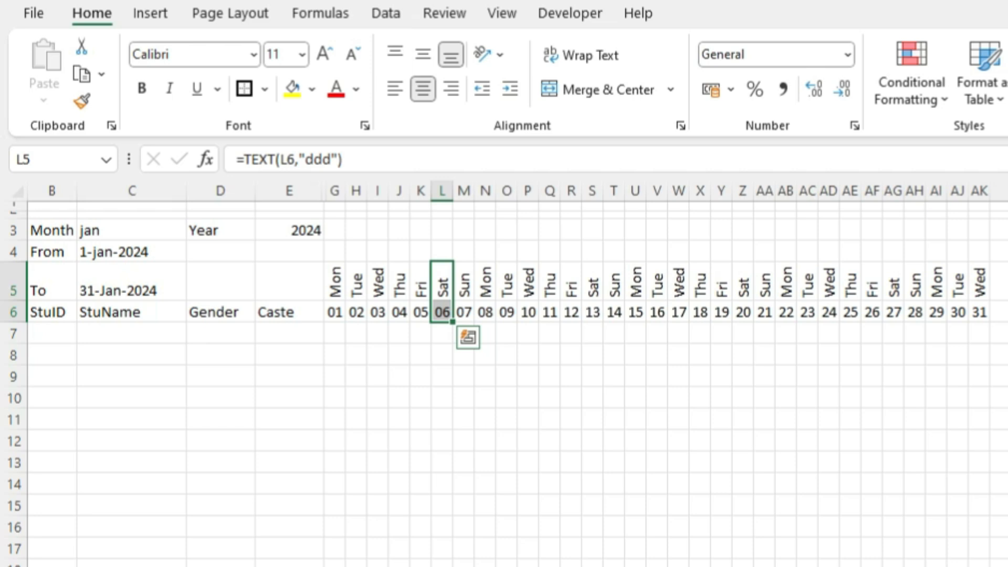
click(131, 230)
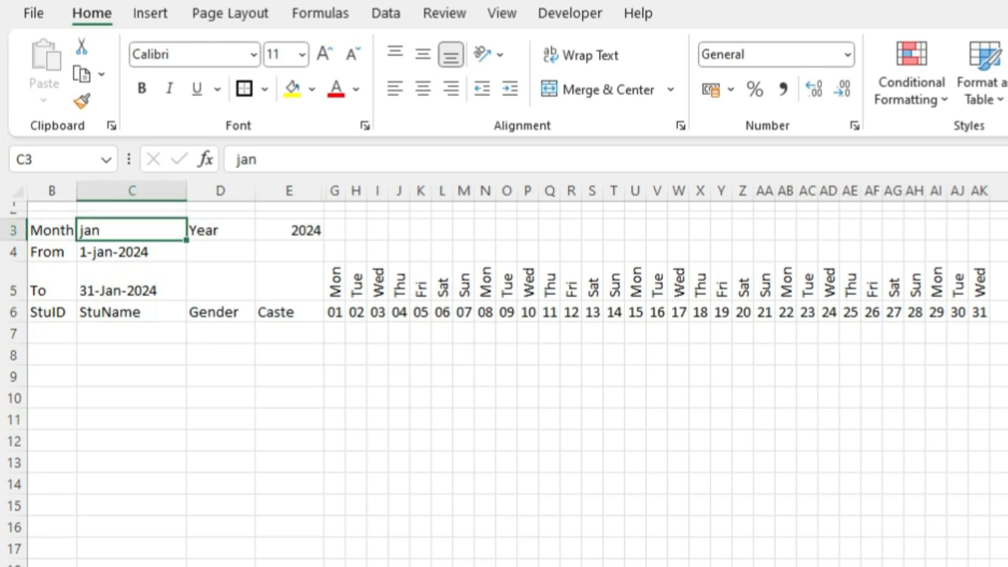
click(289, 230)
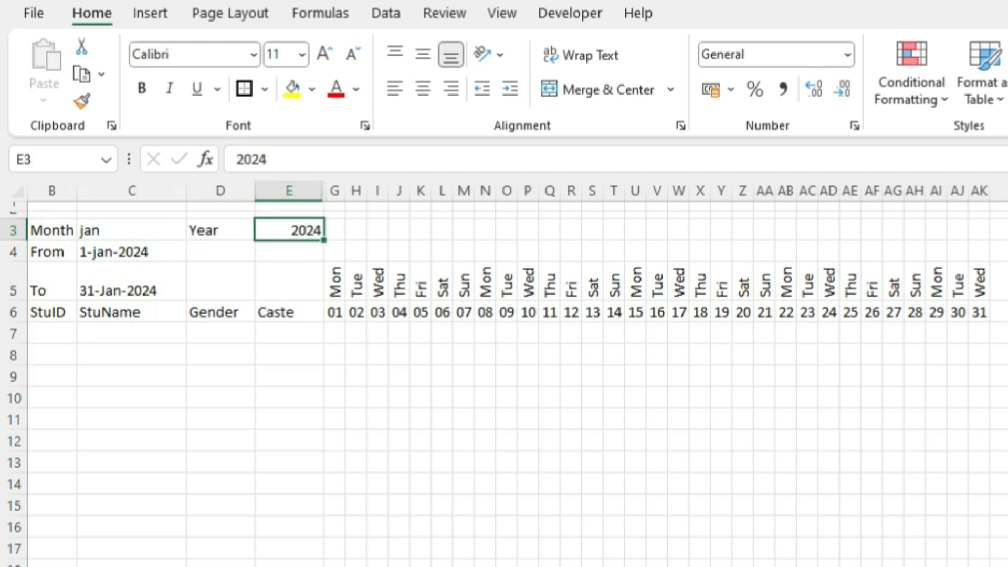
click(507, 419)
Enter =SEQUENCE(25) in B7 to number the student IDs and check the list down to B31
click(52, 334)
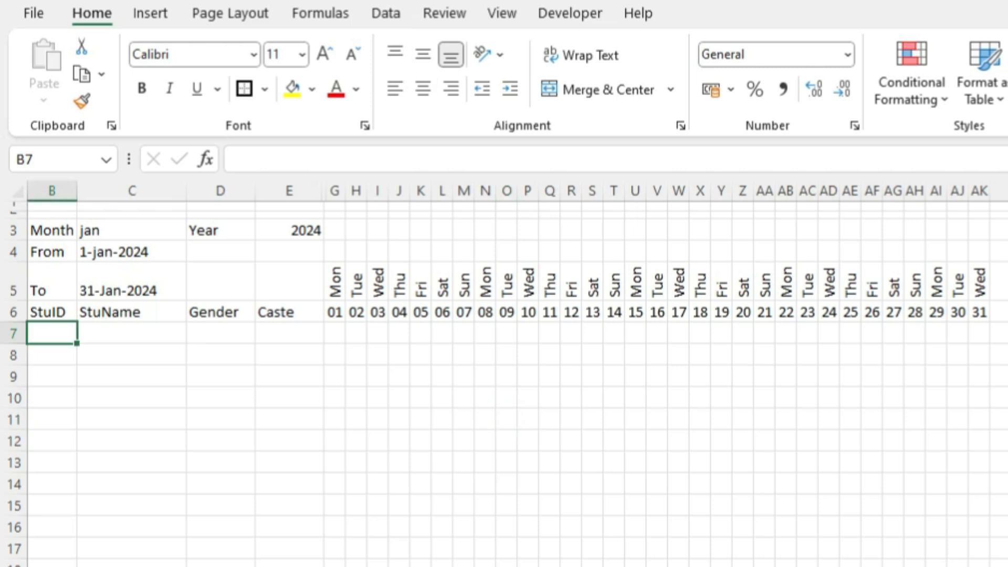
text(=seq)
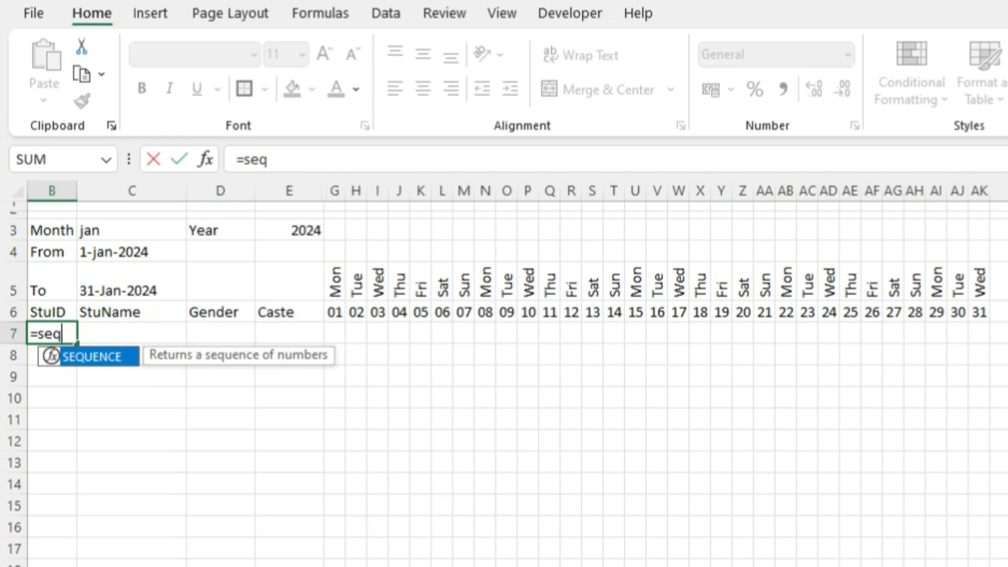
key(Tab)
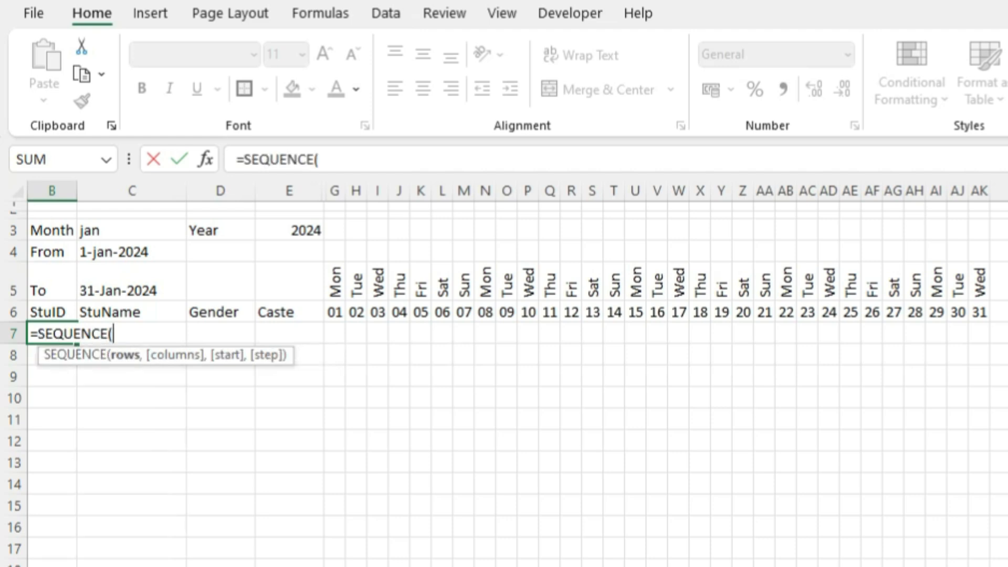
text(25)
text(()
key(BackSpace)
text())
key(Return)
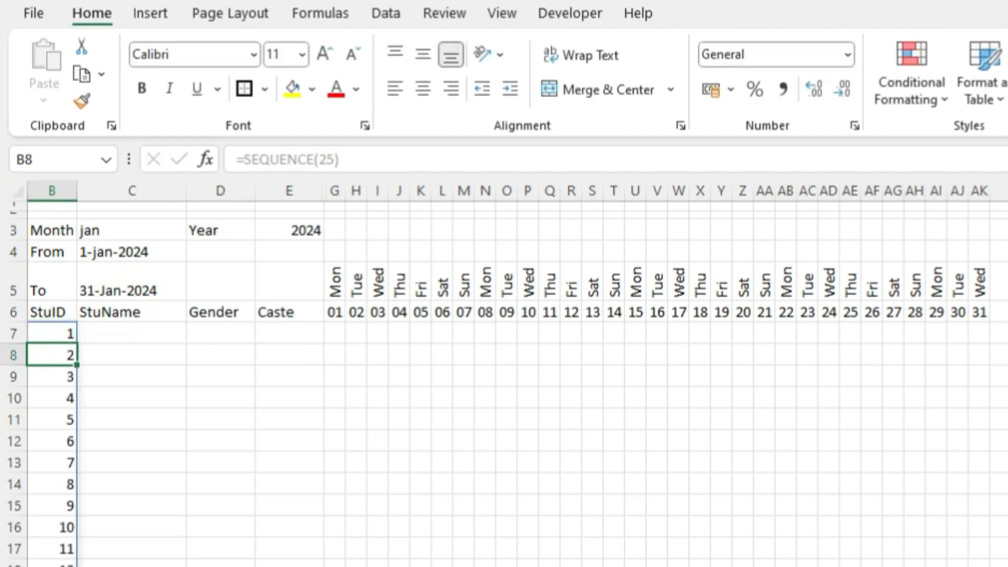
scroll(504, 368, down, 7)
key(ctrl+Down)
scroll(504, 368, up, 7)
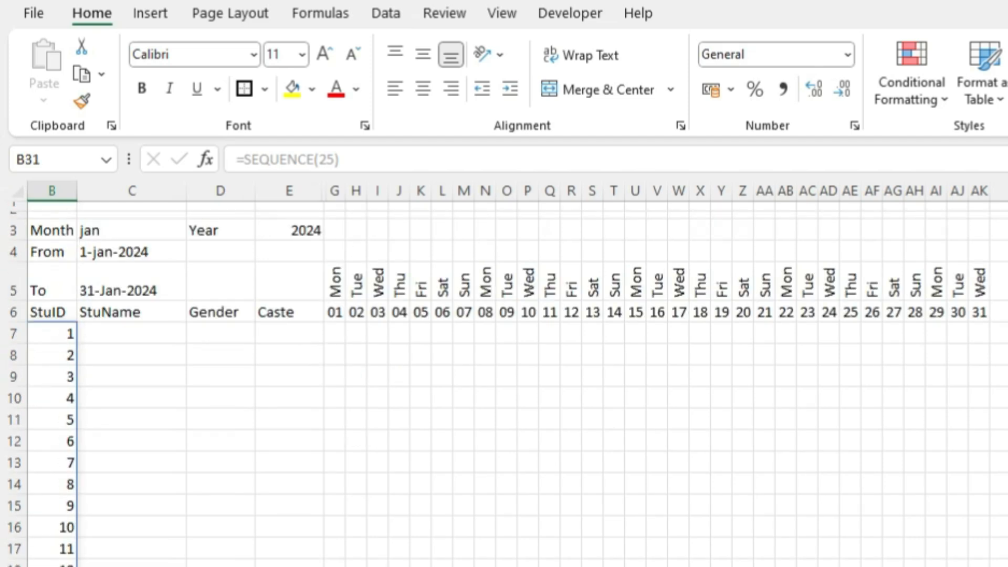
click(356, 566)
key(Up)
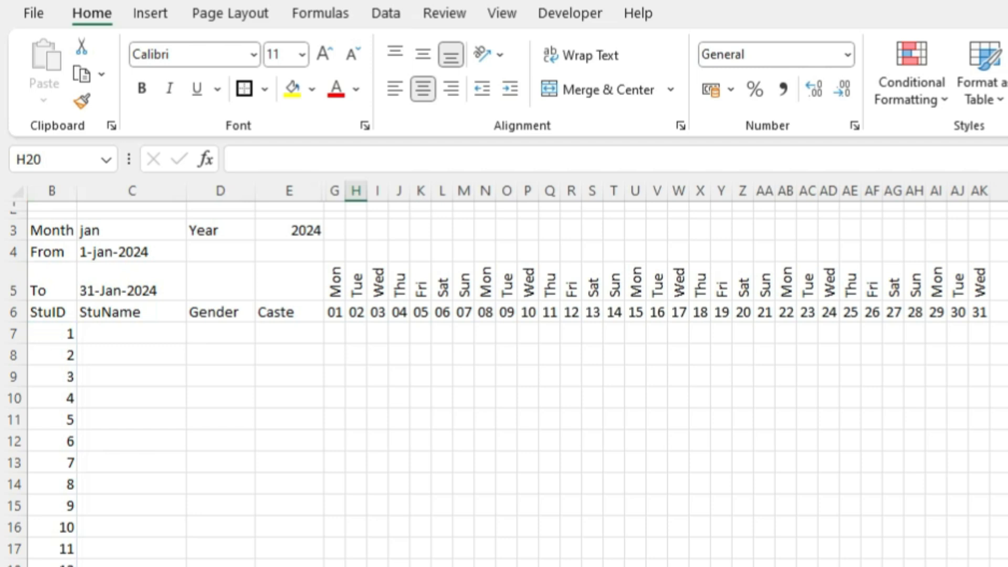
key(Up)
key(Up)
key(Up)
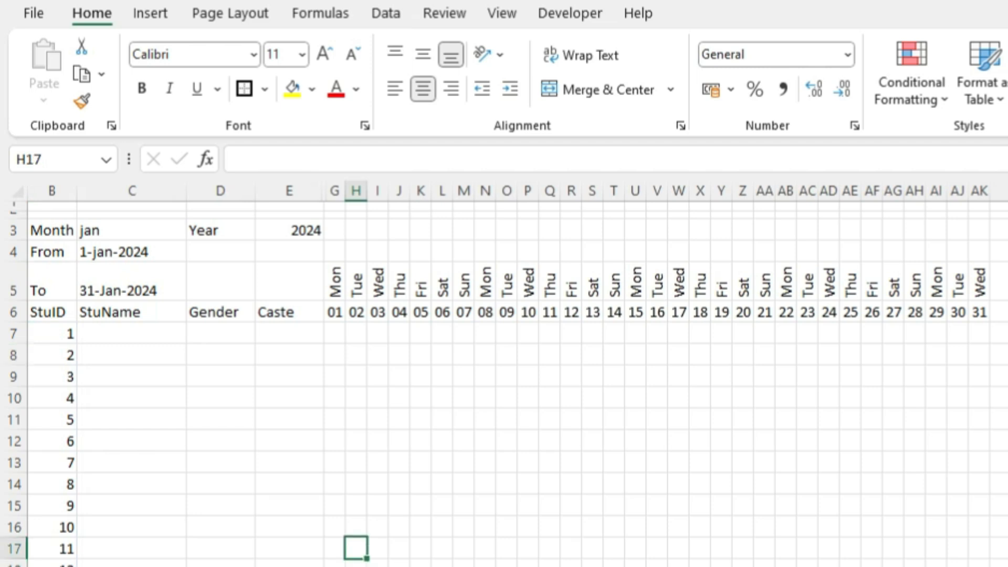
click(51, 313)
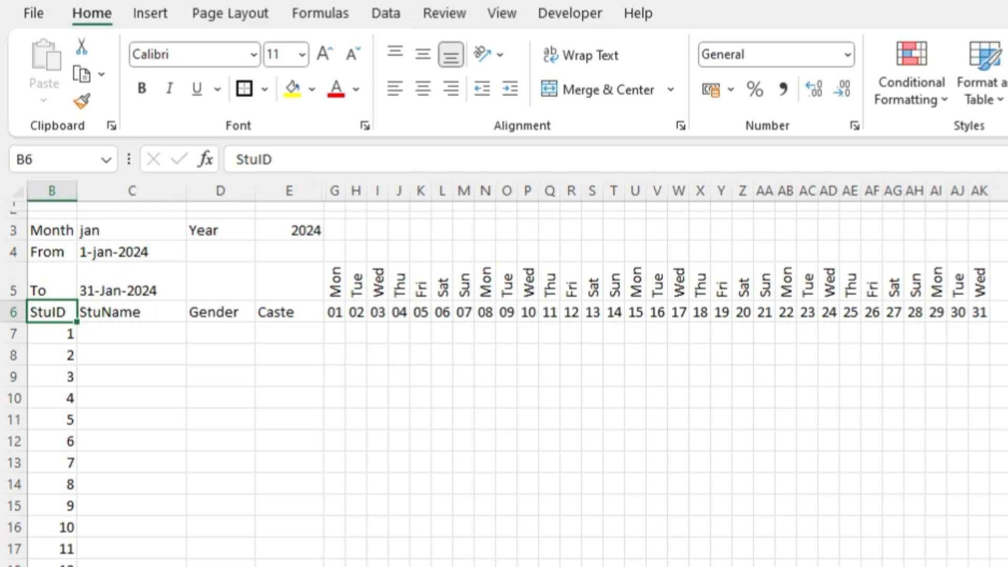
Apply all borders to the weekday and day header cells G5:AK6
click(335, 282)
key(ctrl+shift+Right)
key(ctrl+shift+Down)
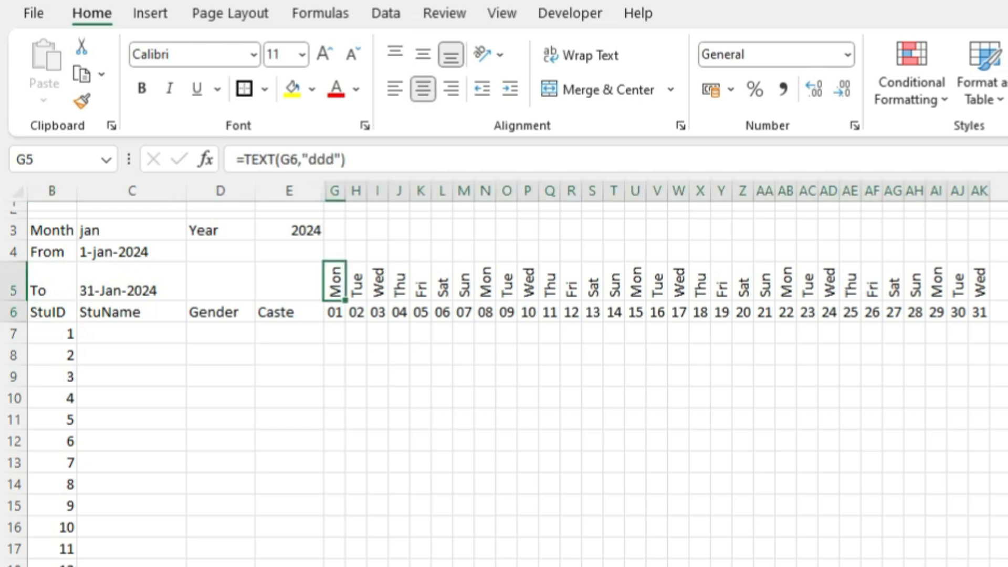
click(264, 88)
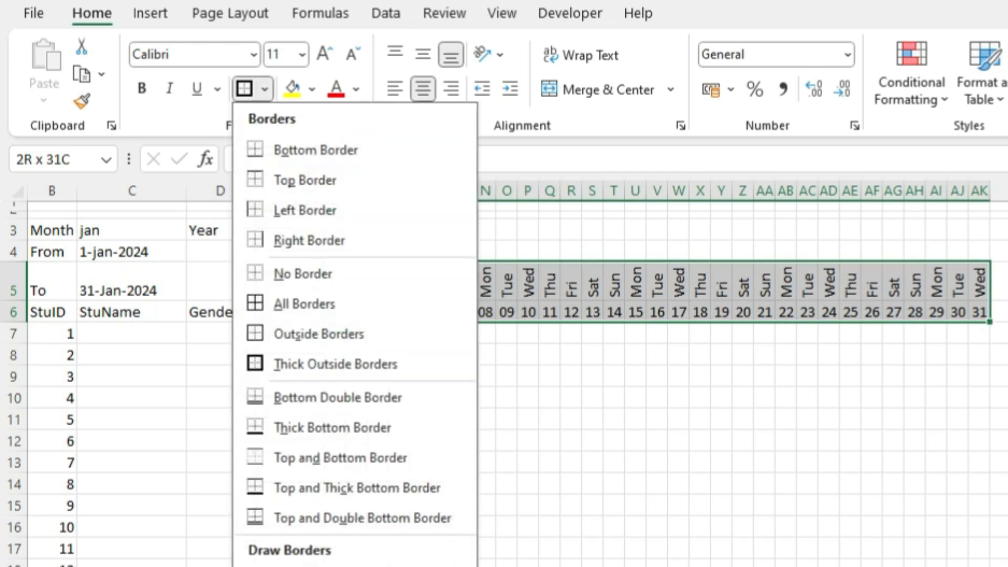
click(305, 304)
click(527, 418)
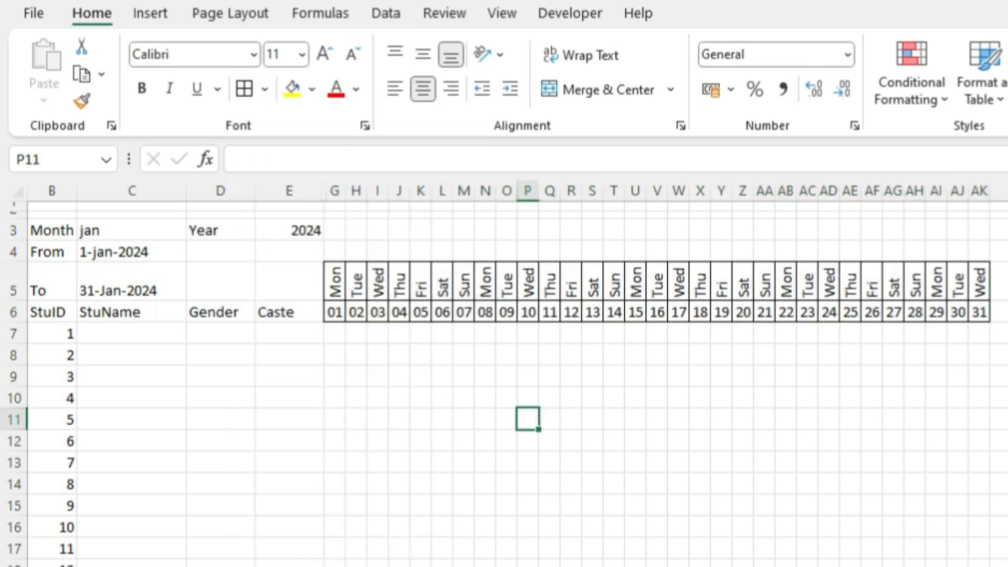
Merge and center D4:E4 with the label Working Days, and merge and center D5:E5 beneath it
drag(221, 252, 289, 252)
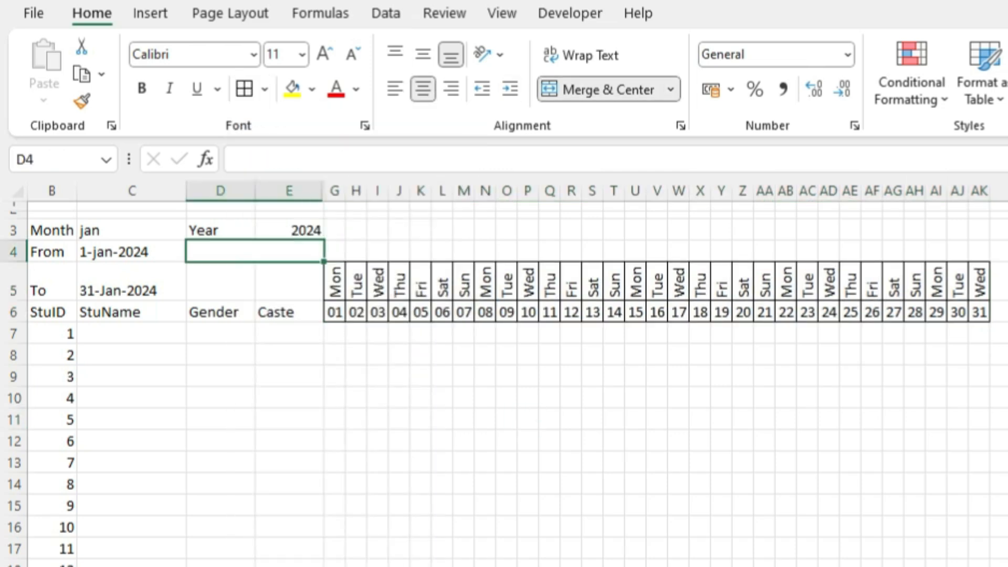
text(Work)
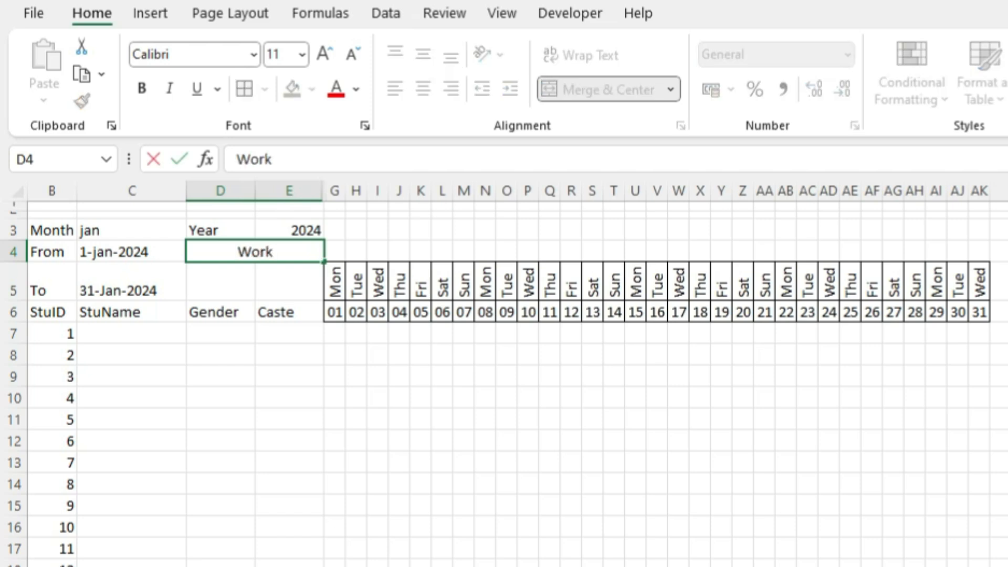
text(ing Days)
key(Return)
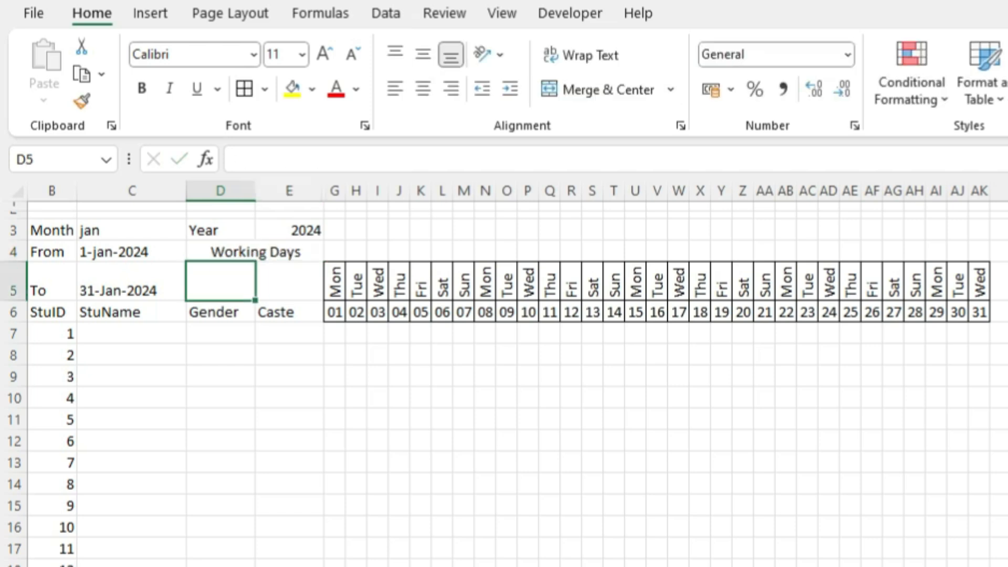
drag(221, 281, 289, 281)
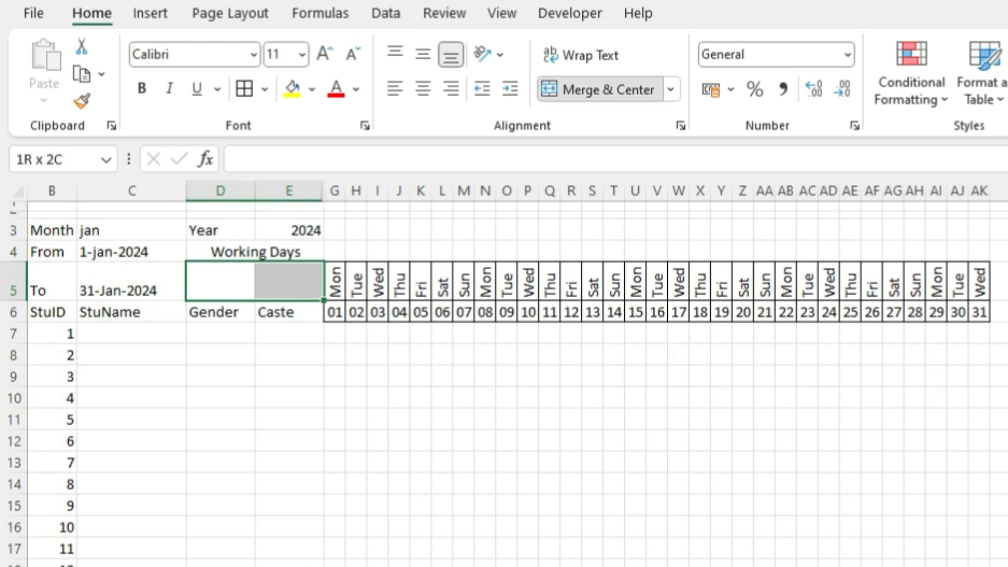
click(598, 89)
key(F2)
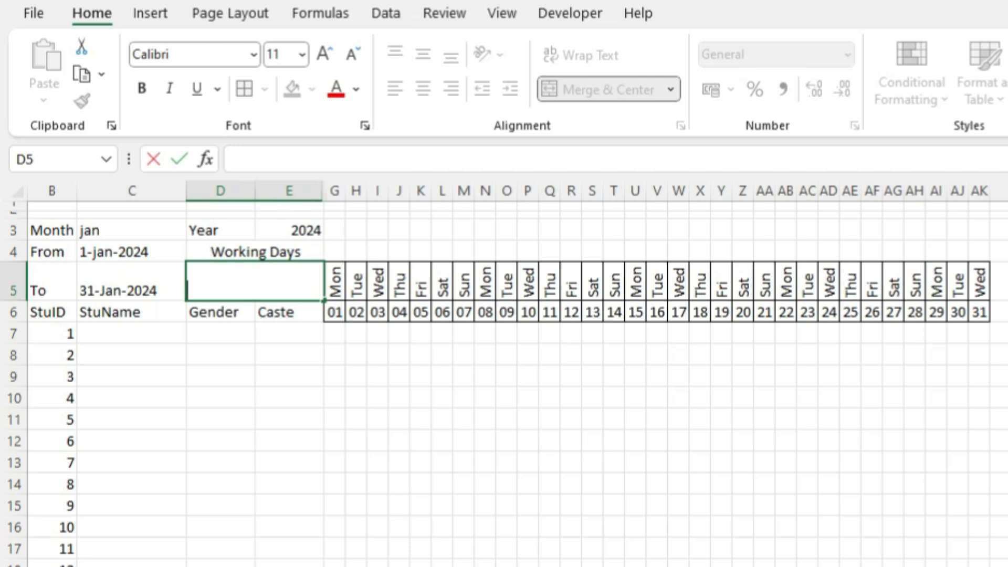
text(=count()
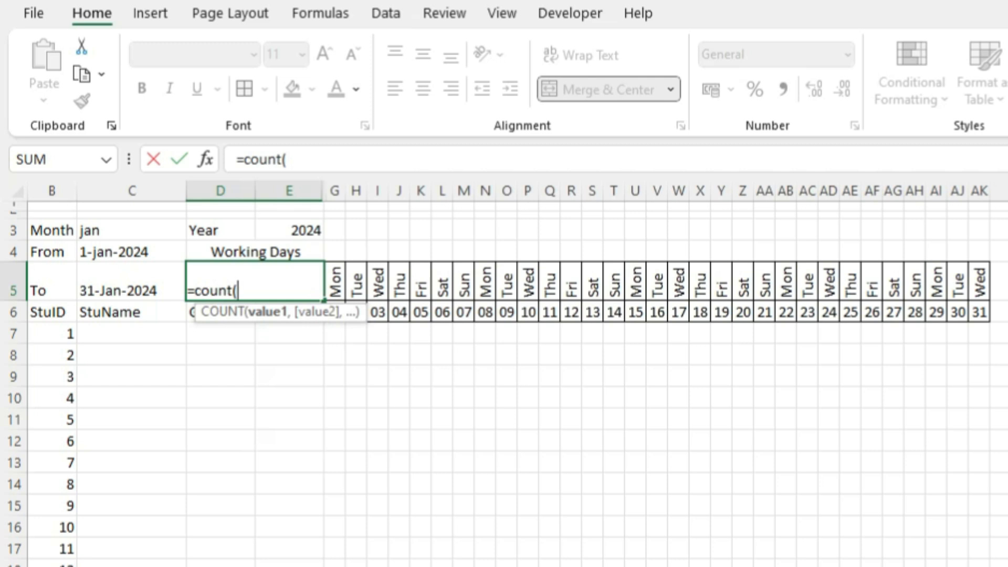
click(420, 312)
click(357, 313)
drag(335, 313, 980, 313)
text()-)
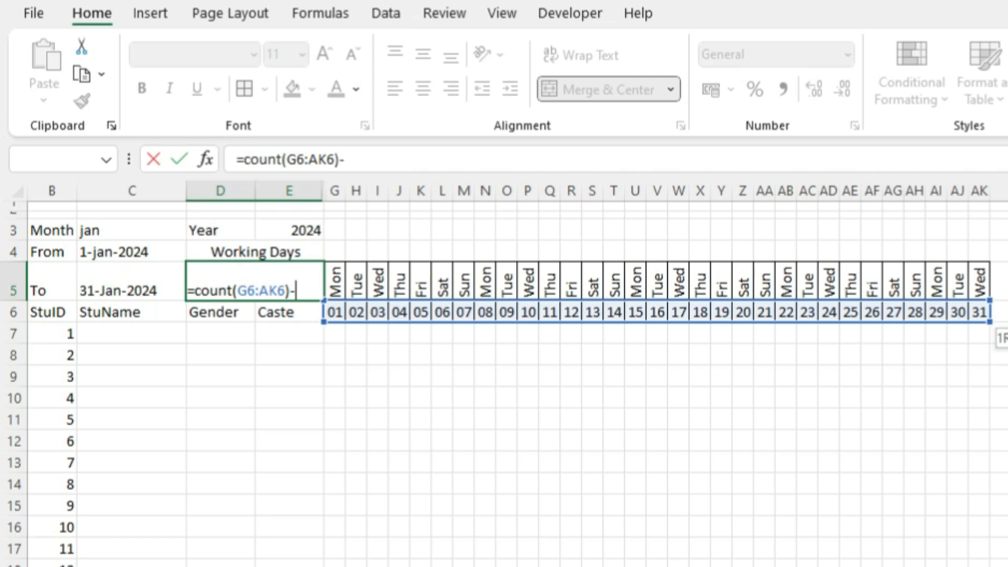
key(Escape)
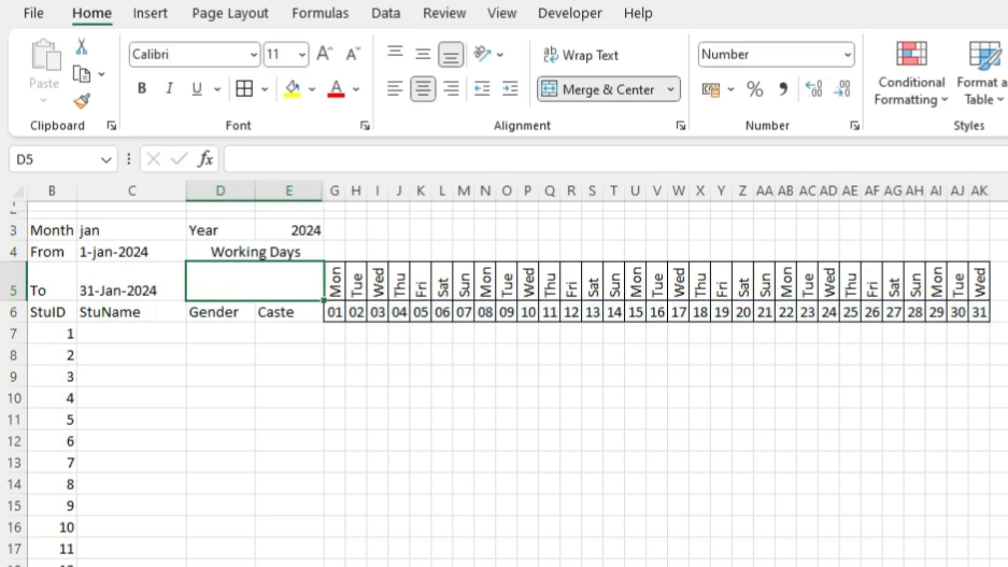
Enter =COUNT(G6:AK6) in the merged cell D5 to count the days of the month
text(=s)
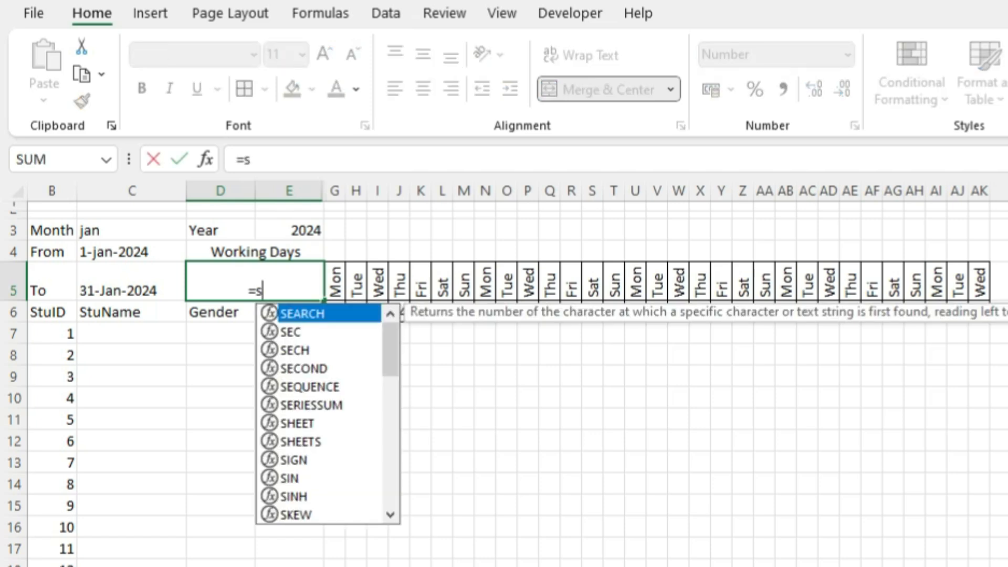
key(BackSpace)
text(cou)
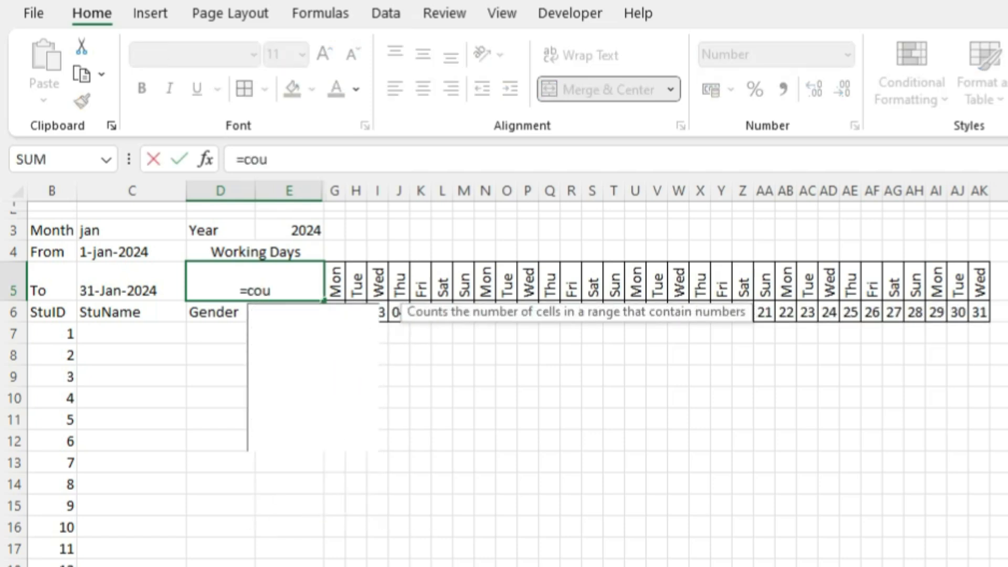
text(nt()
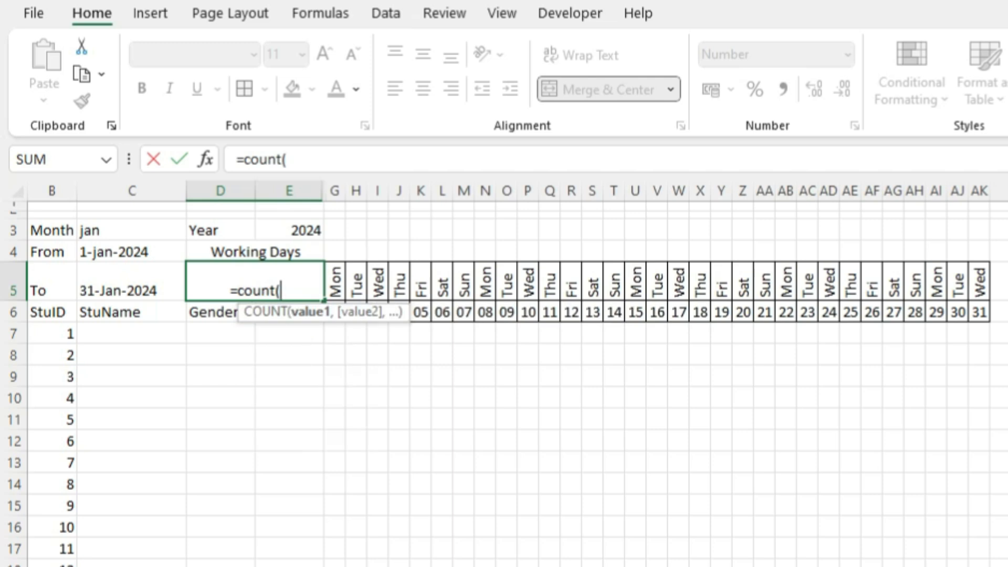
key(Down)
key(Right)
drag(335, 312, 979, 313)
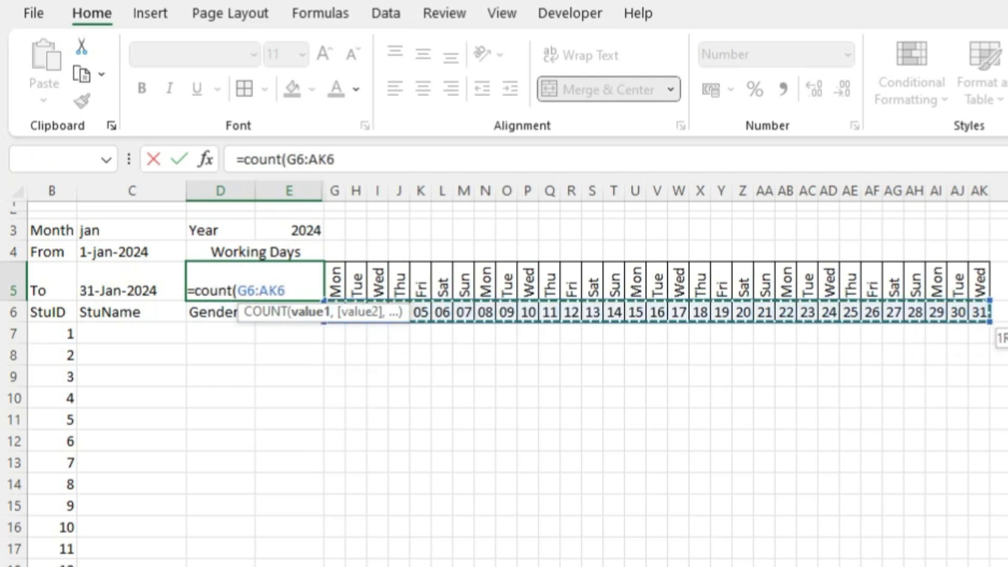
text(()
key(BackSpace)
text())
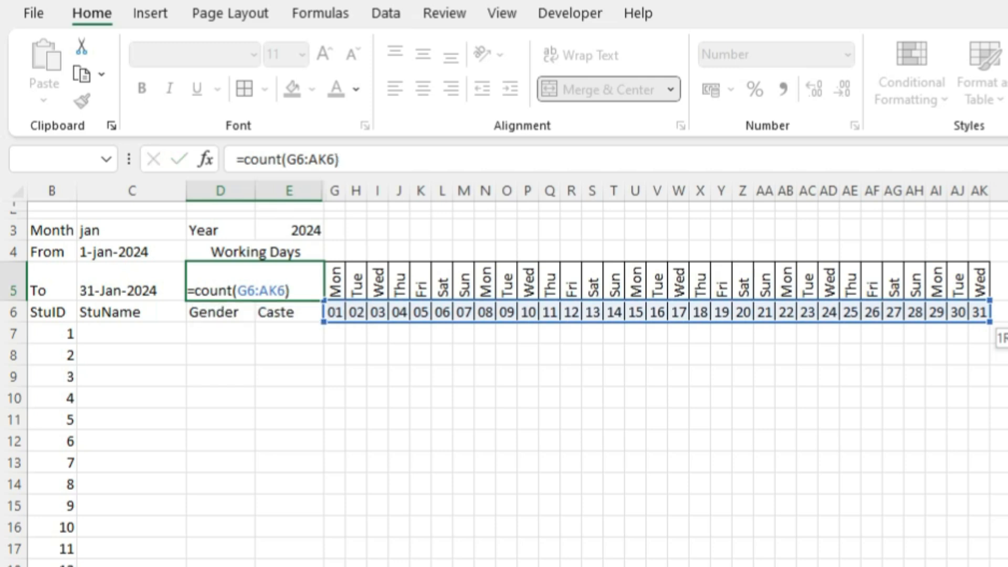
key(Return)
key(Up)
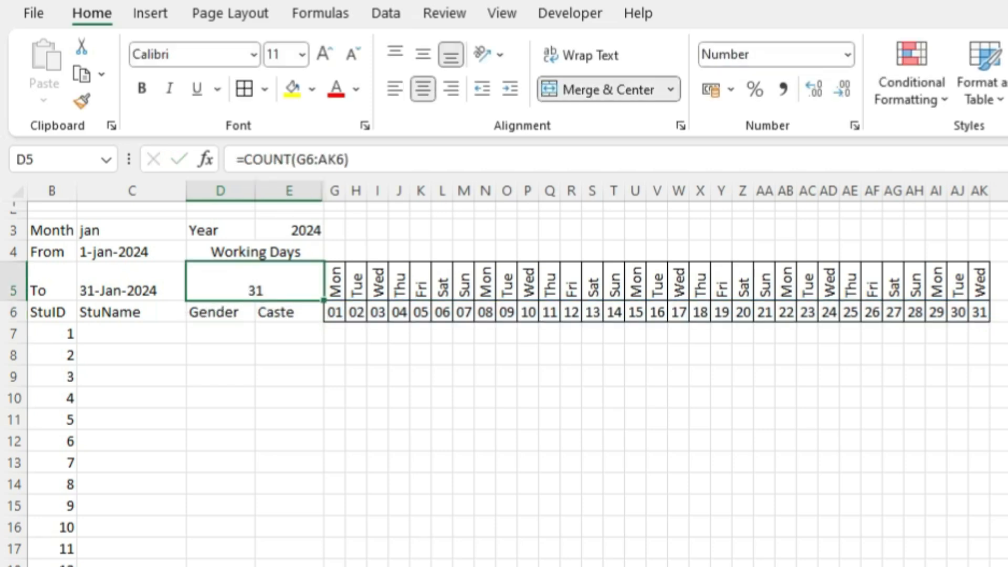
Extend the D5 formula to =COUNT(G6:AK6) -COUNTIF(G5:AK5,"Sun") so that Sundays are subtracted from the working days
key(F2)
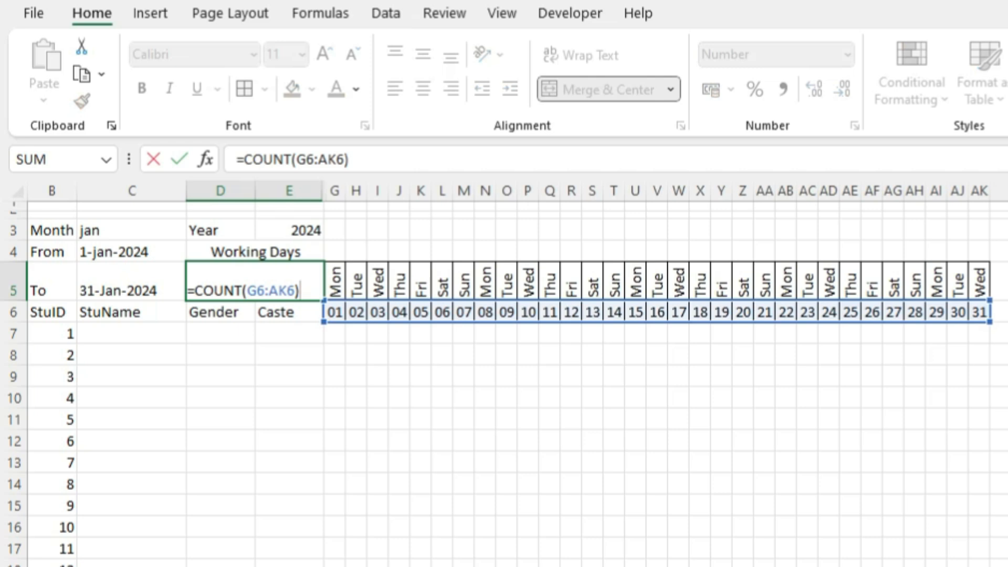
text(-d)
key(BackSpace)
text(cou)
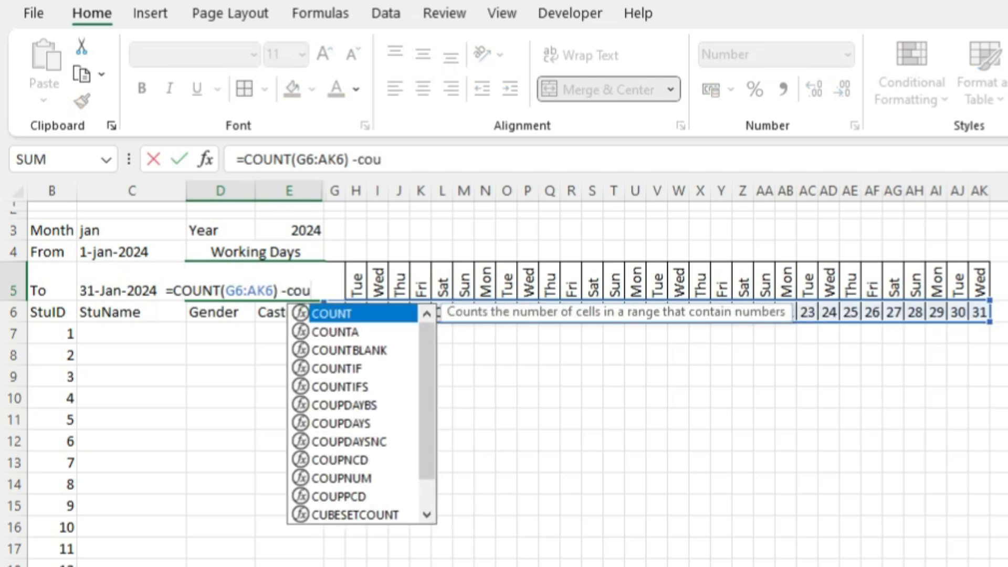
text(nt)
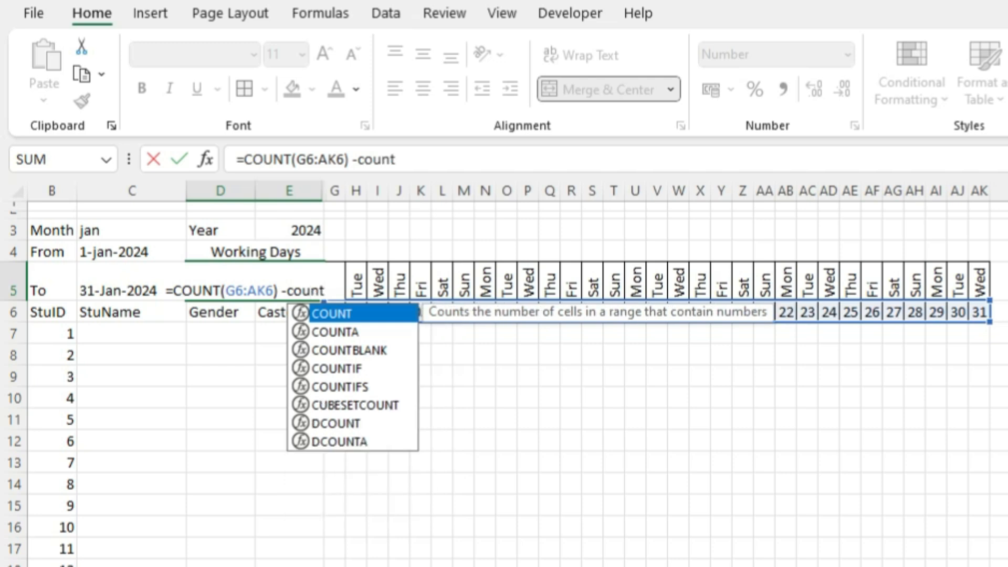
text(if)
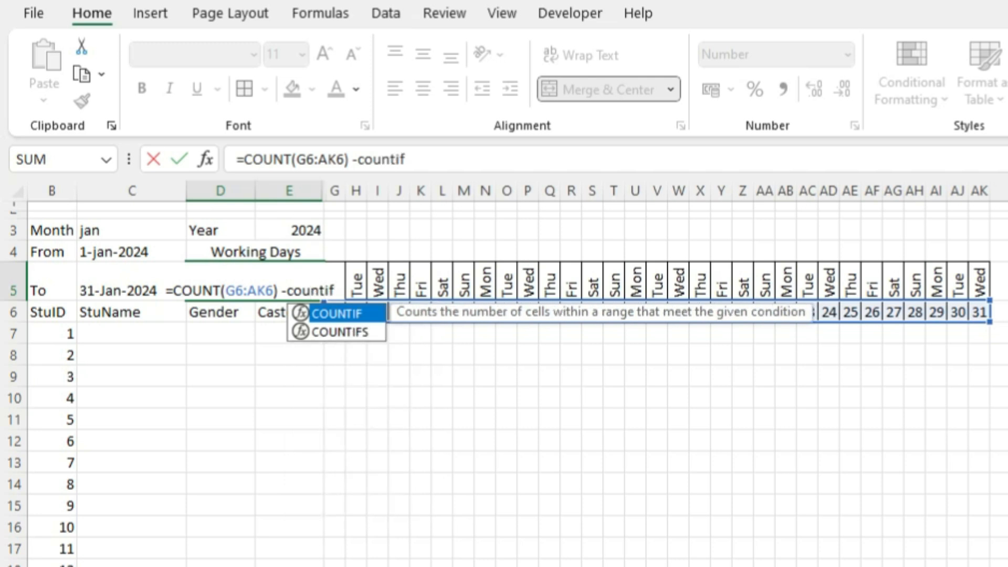
text(*)
key(BackSpace)
text())
key(BackSpace)
text(()
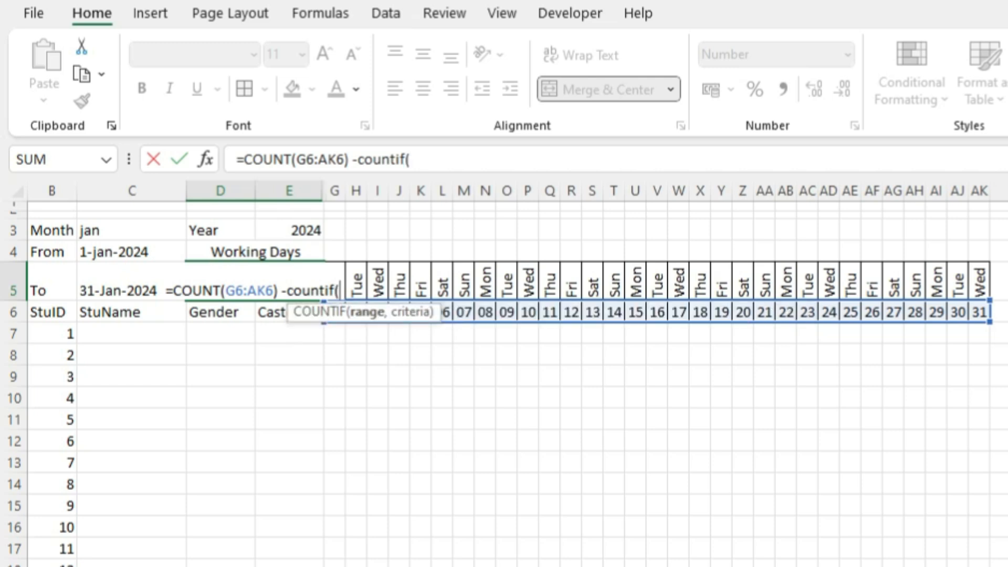
click(335, 334)
drag(334, 284, 985, 290)
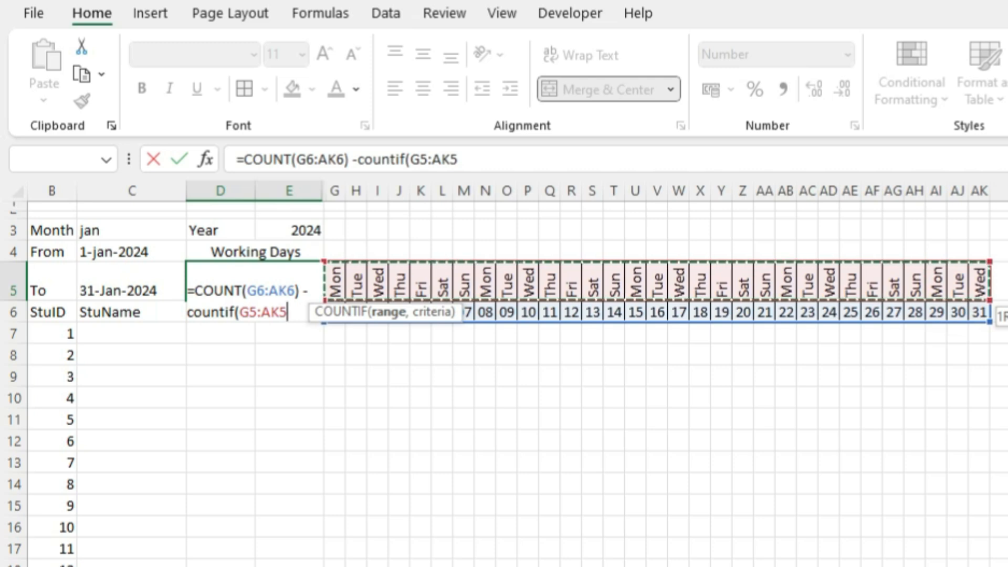
text(,"Sun"))
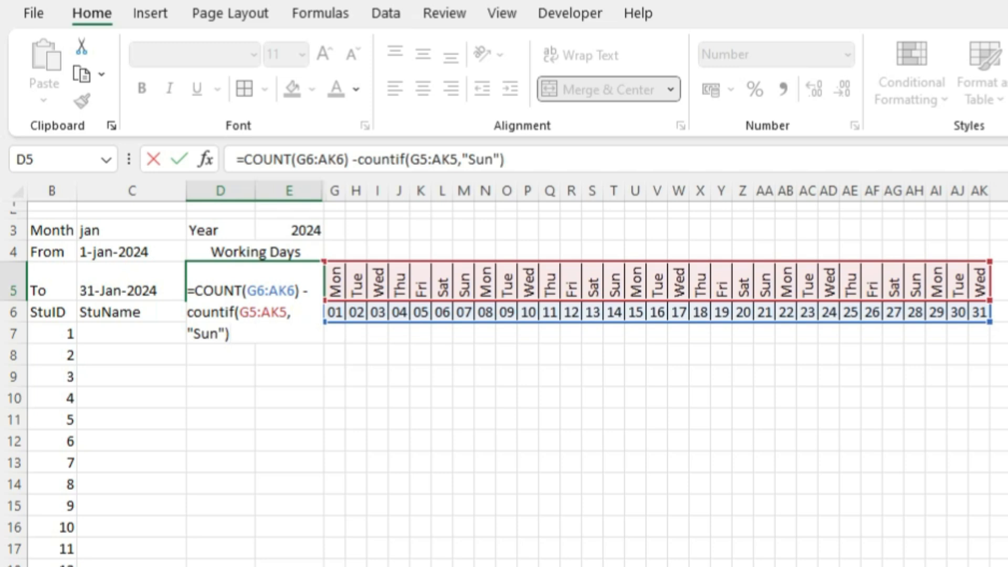
key(Return)
key(Up)
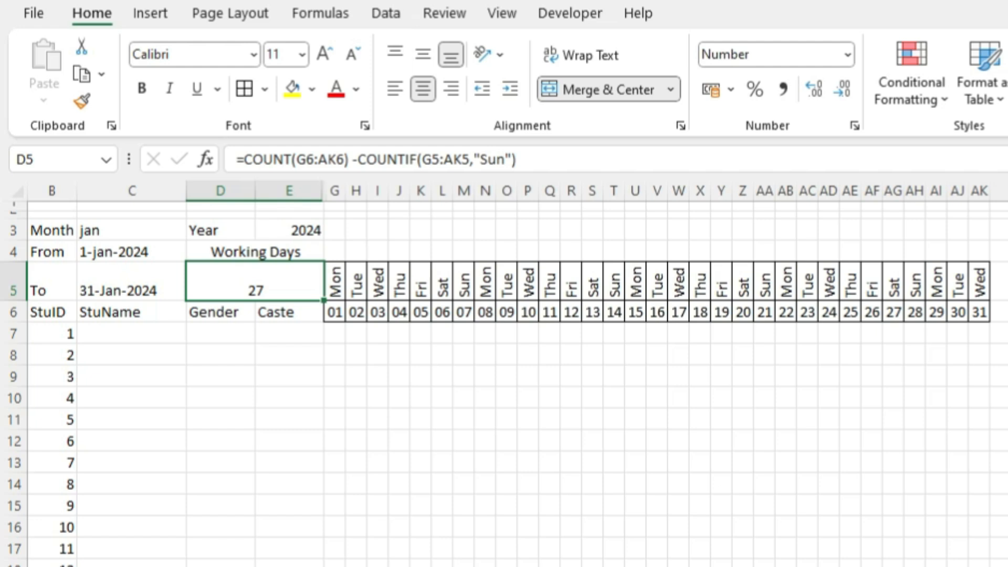
click(1007, 398)
drag(335, 252, 979, 252)
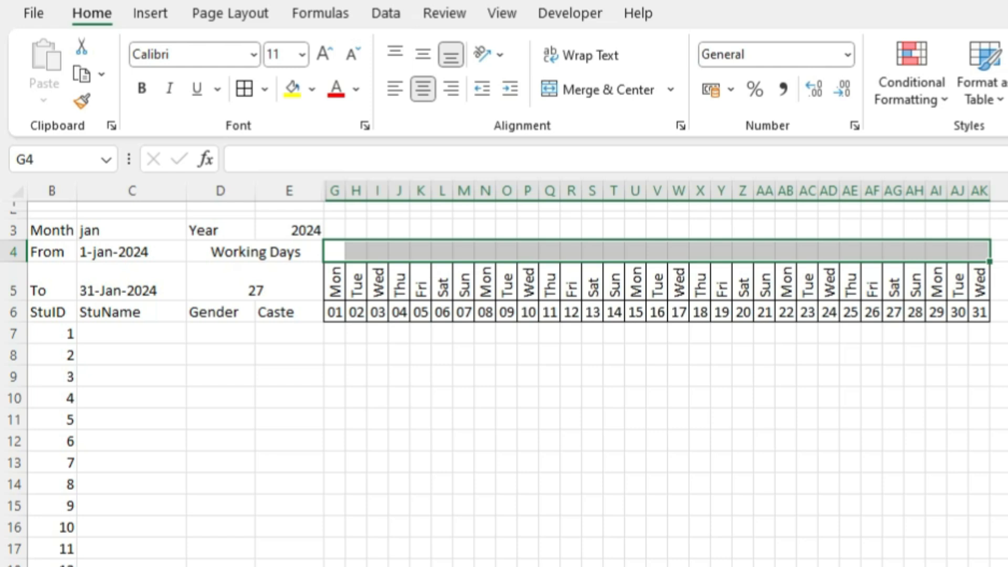
drag(334, 252, 980, 252)
In the D5 formula, insert an opening parenthesis before the Sunday COUNTIF and append a plus sign after it
double_click(282, 290)
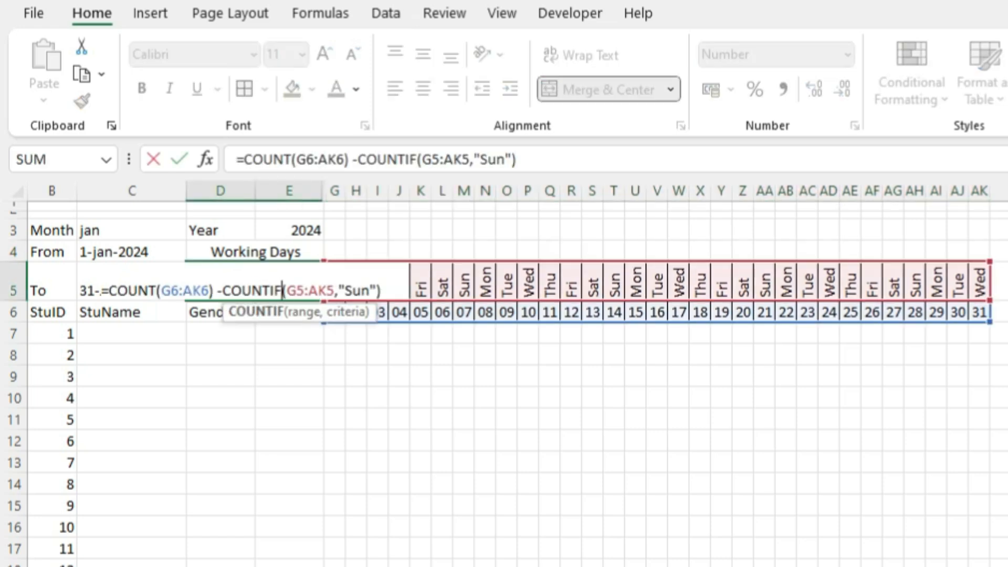
click(382, 291)
click(223, 290)
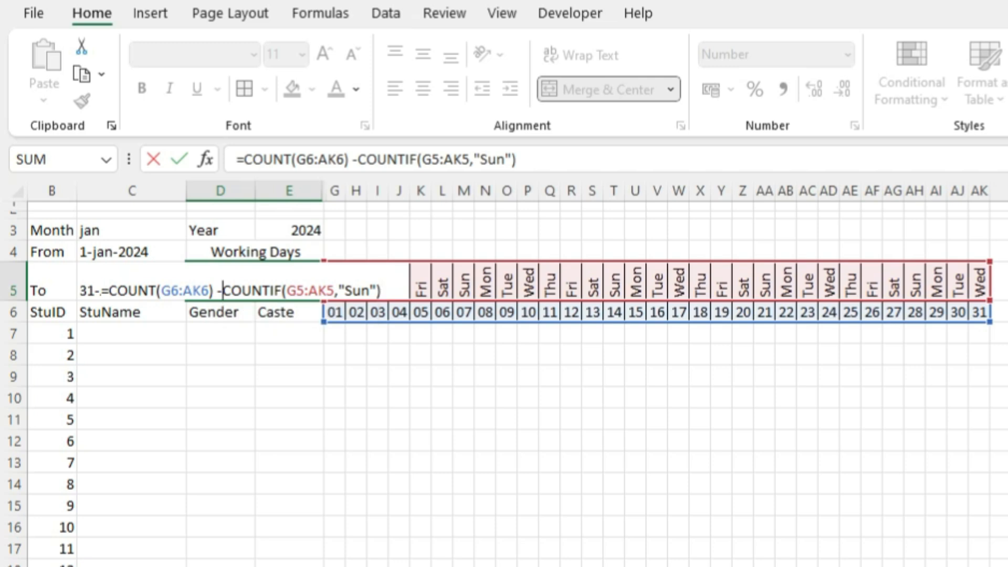
text(*)
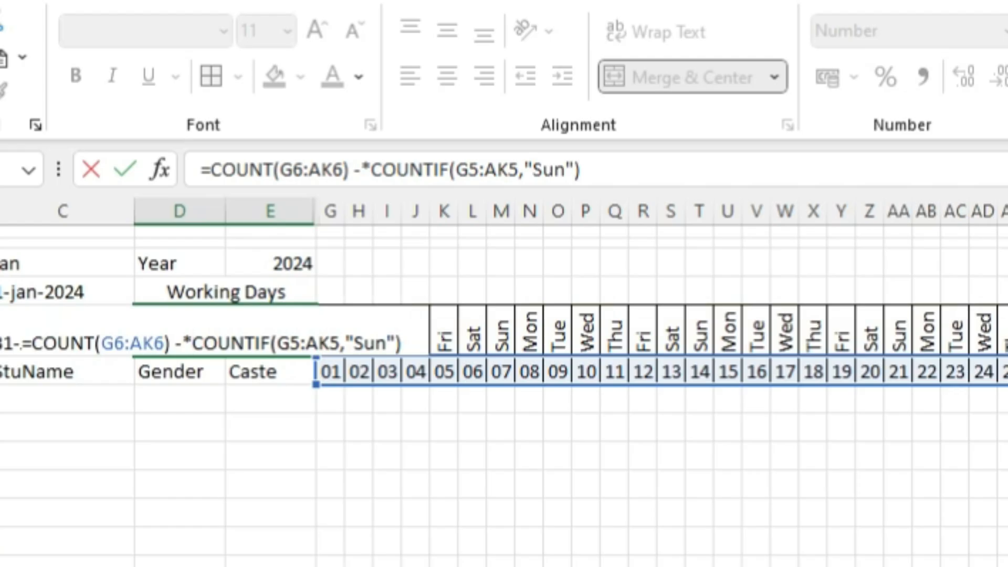
key(BackSpace)
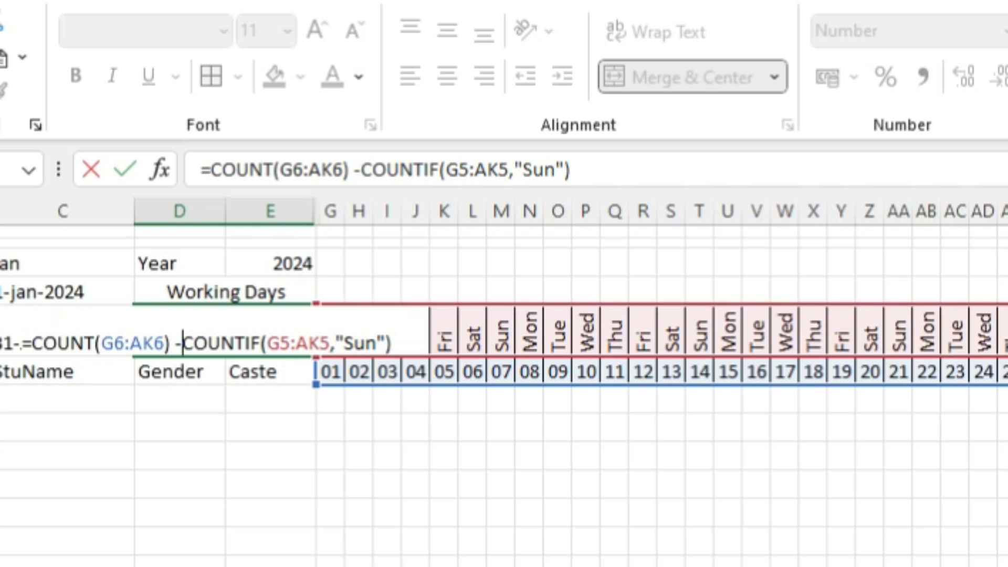
text(()
key(End)
text(+)
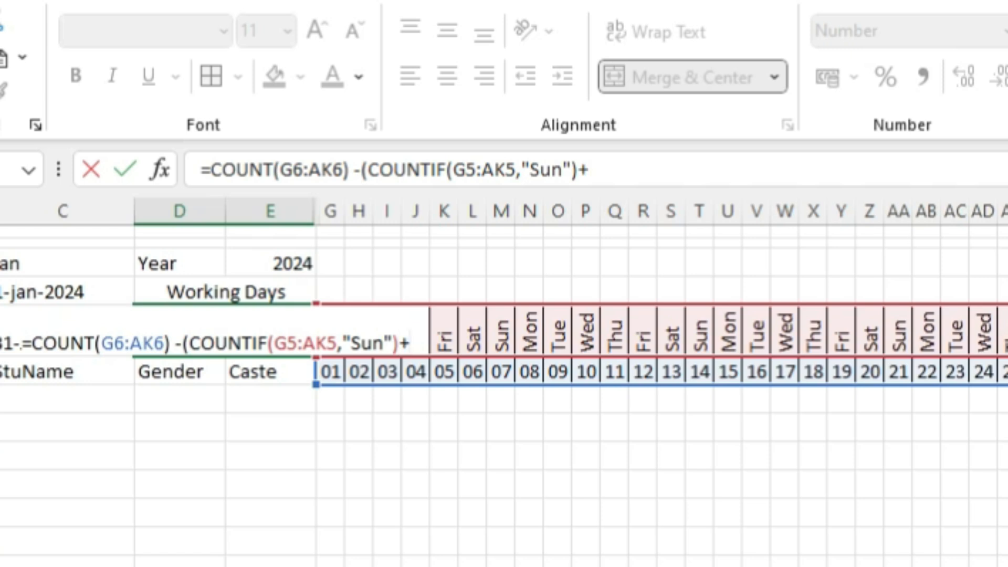
Complete the D5 formula with COUNTIF(G4:AK4,"H") so that holidays are also subtracted, and accept the suggested closing-parenthesis correction
text(coun)
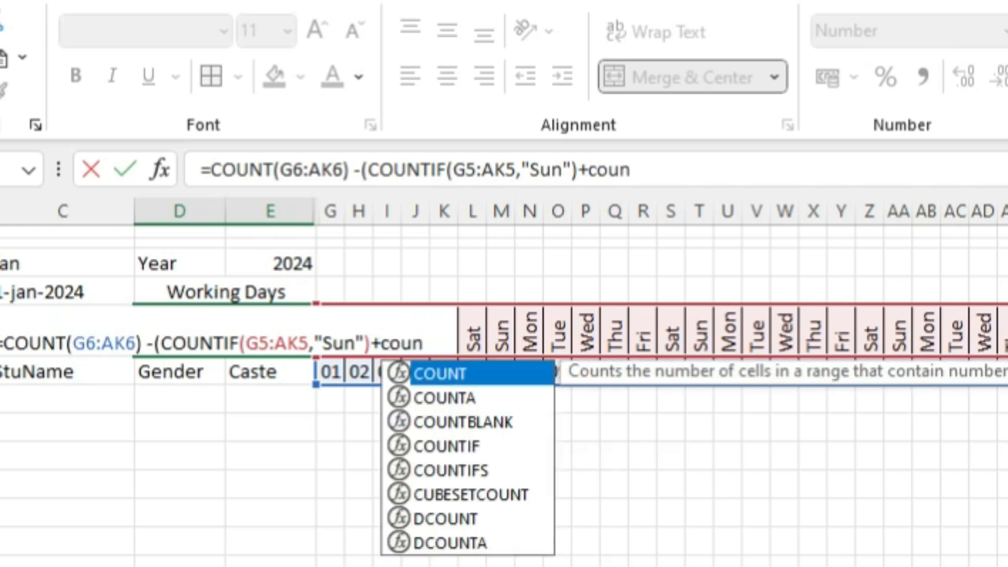
text(tif)
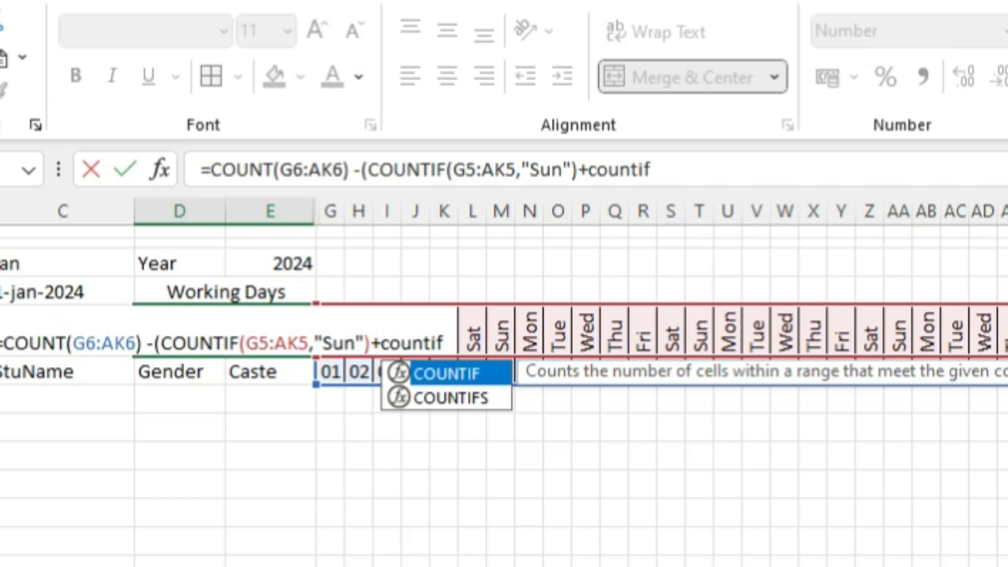
text(()
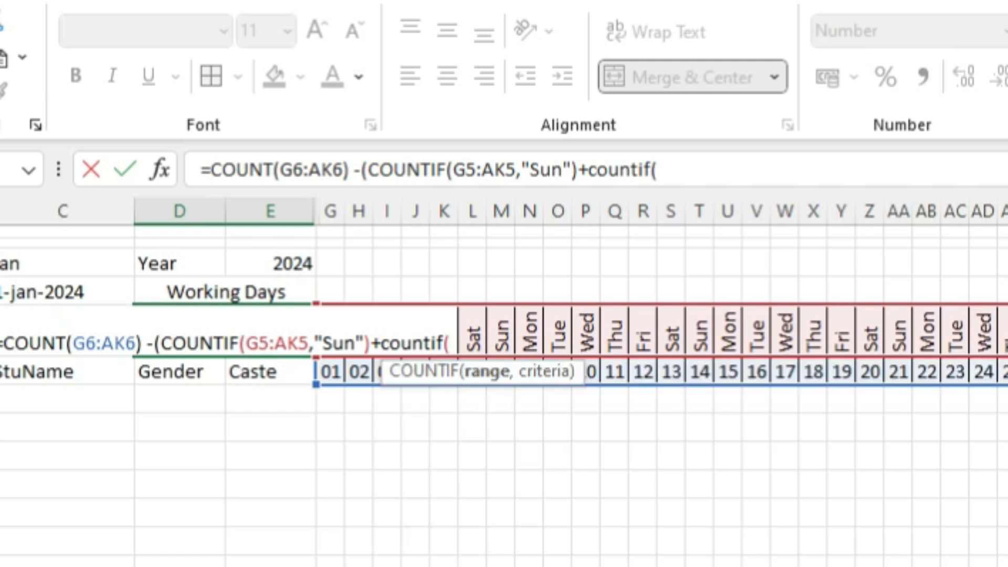
drag(331, 289, 1005, 292)
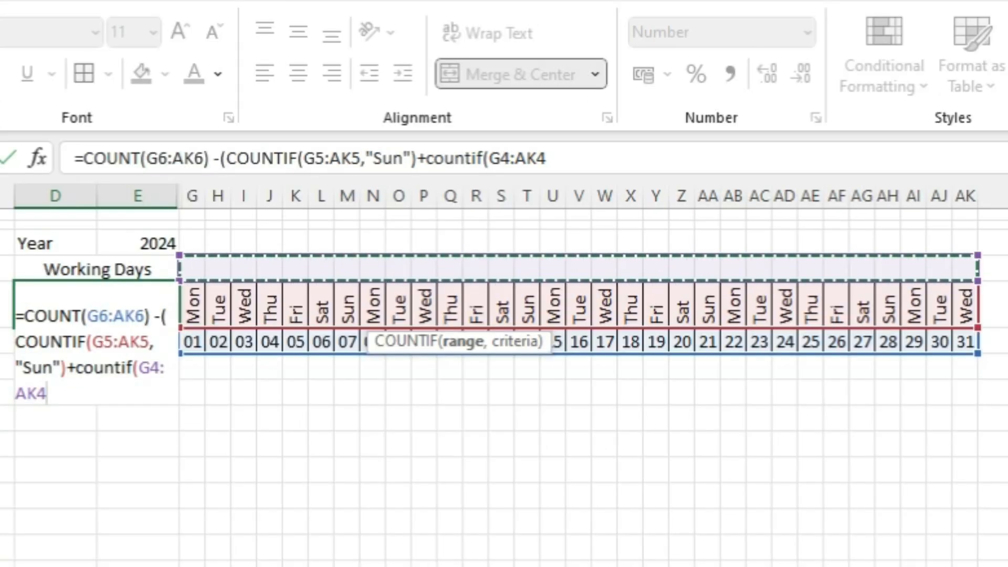
text(,)
text("H)
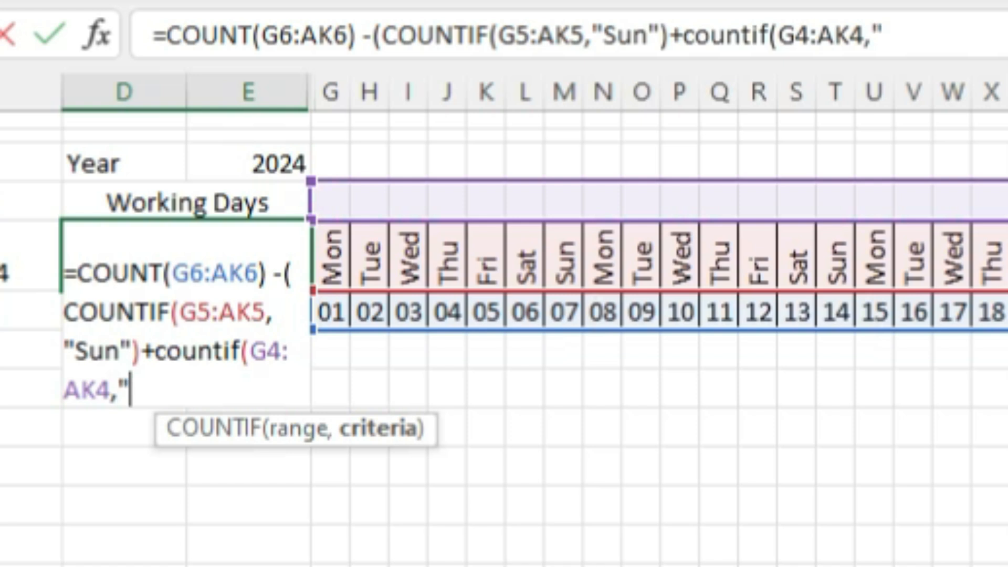
text("))
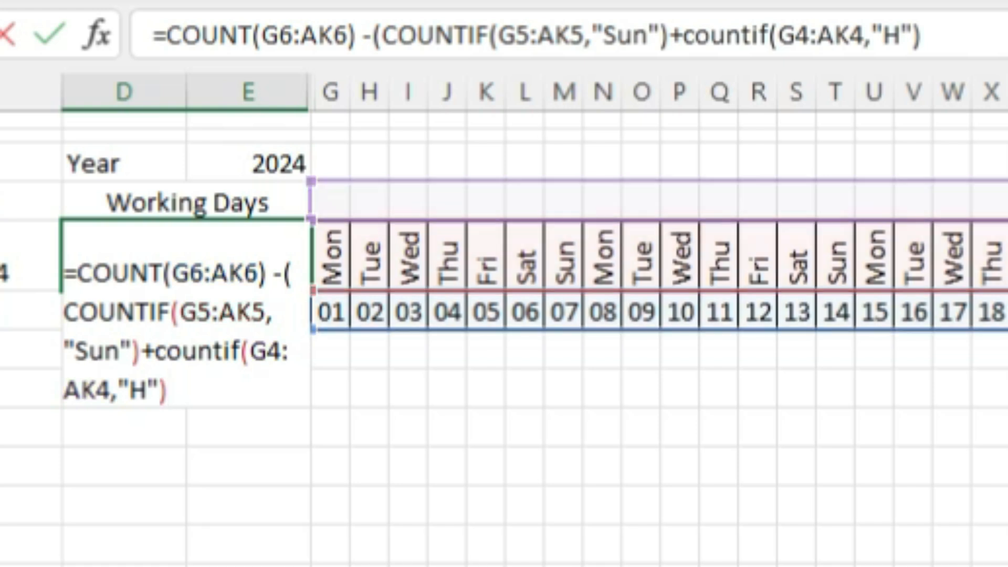
key(Return)
key(Return)
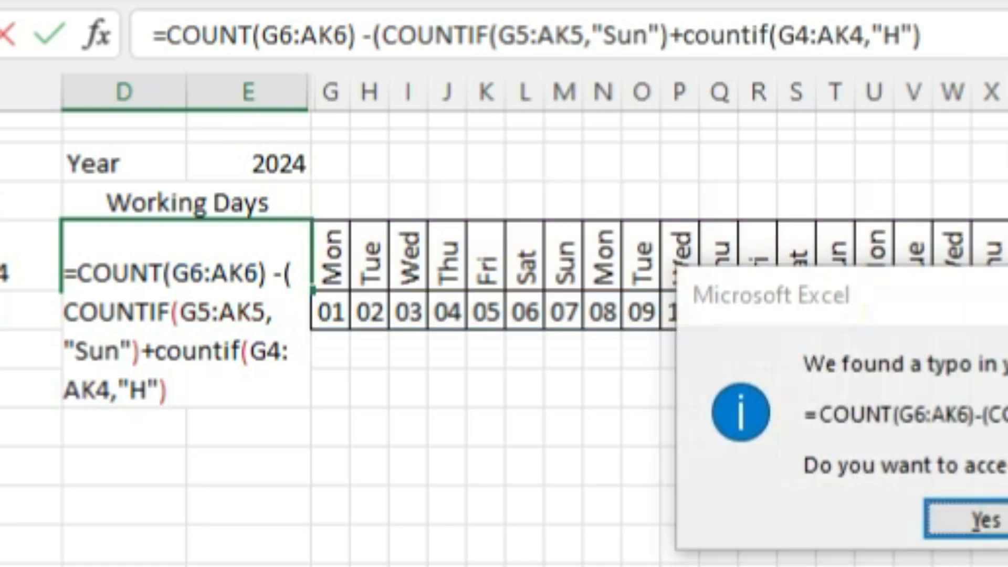
Enter the holiday mark h in G4, above the Monday 01 column
key(Up)
key(Right)
key(Right)
key(Up)
key(Left)
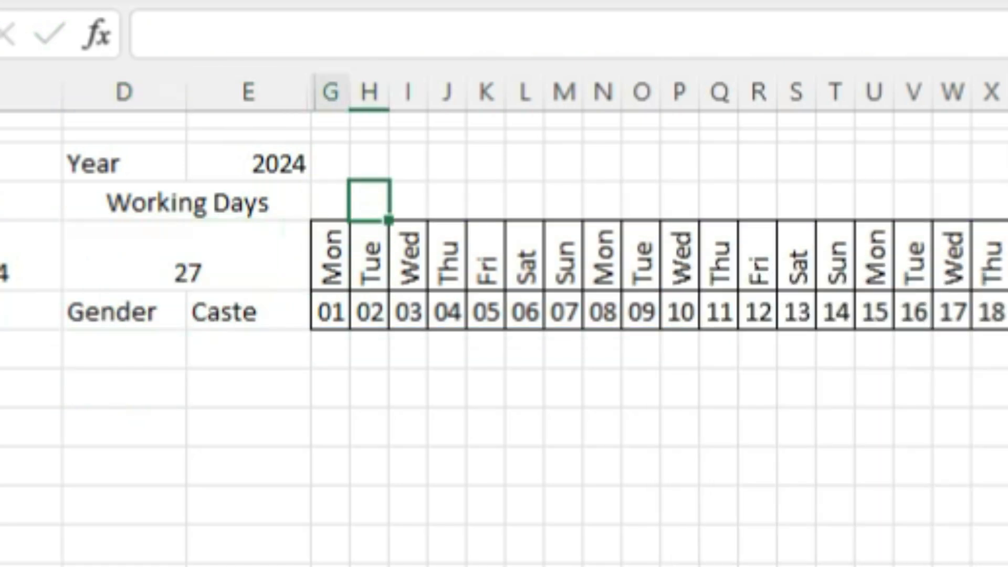
text(j)
key(BackSpace)
text(h)
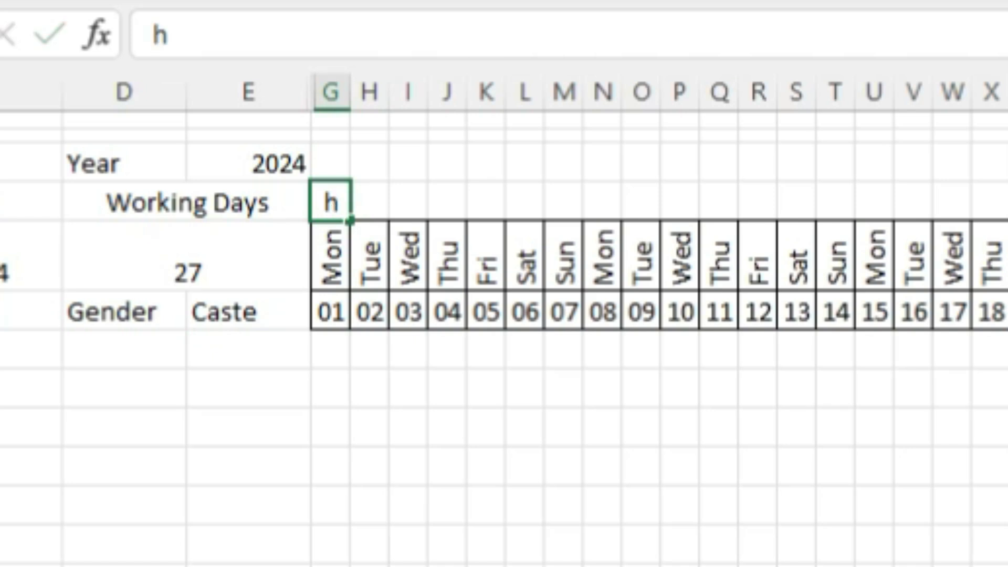
Clear the holiday mark "h" from cell G4 above the first Monday
key(Return)
key(Left)
key(Left)
key(Right)
key(Up)
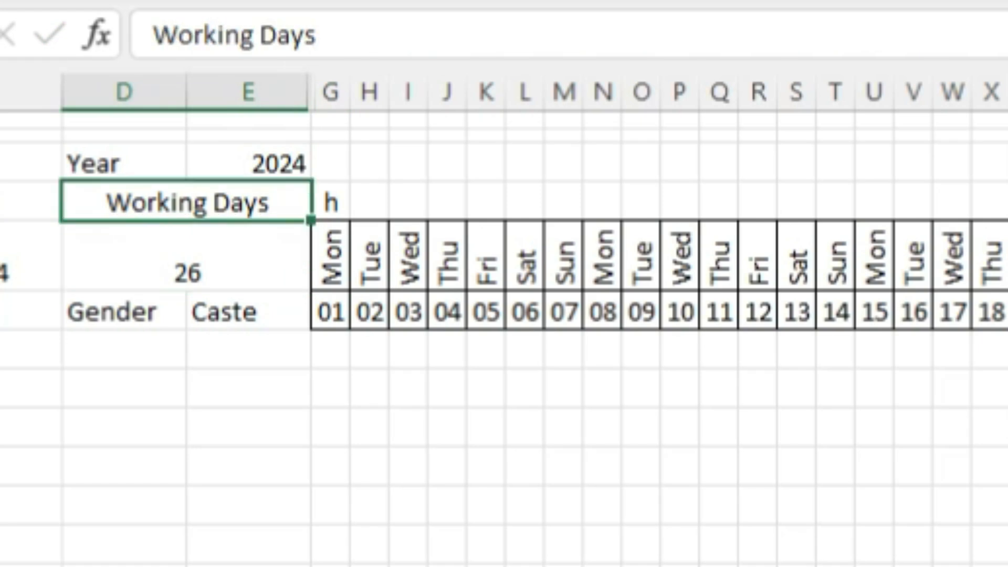
key(Right)
key(Delete)
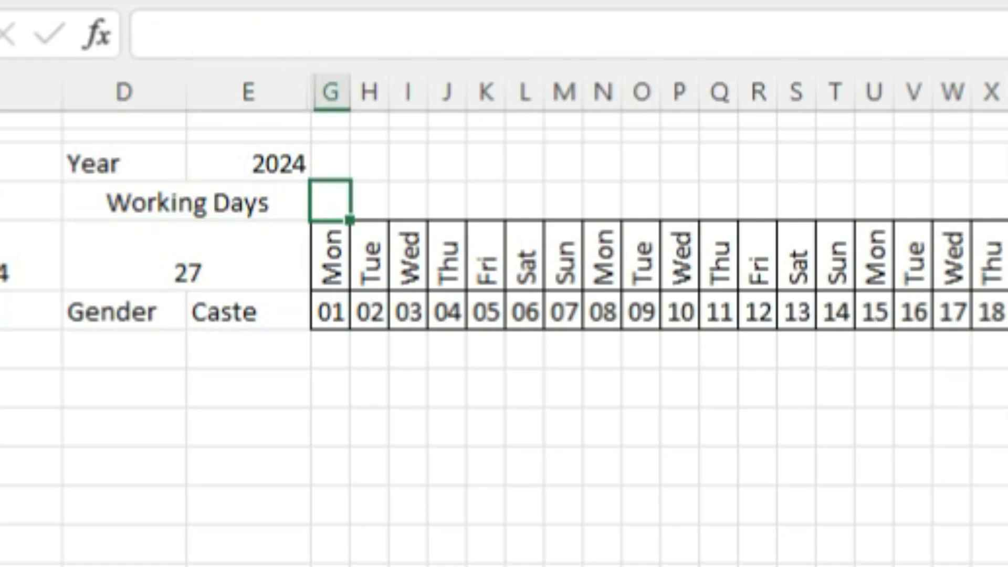
Examine the formula under the Working Days heading and the holiday row above the weekday names
key(Right)
key(Right)
key(Left)
key(Left)
key(Right)
key(Right)
key(Right)
key(Left)
key(Left)
key(Left)
key(Left)
key(Down)
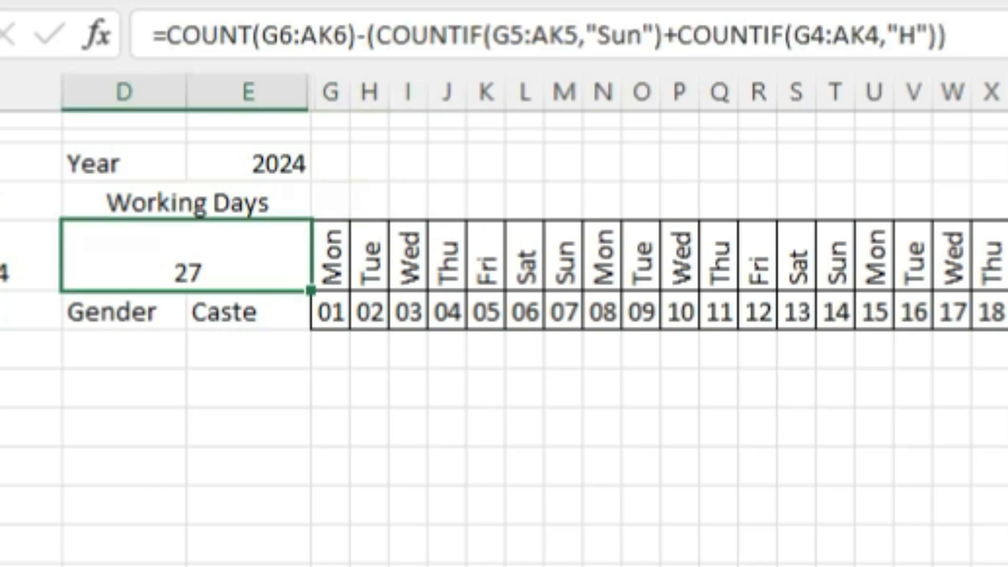
key(Up)
key(Right)
key(Right)
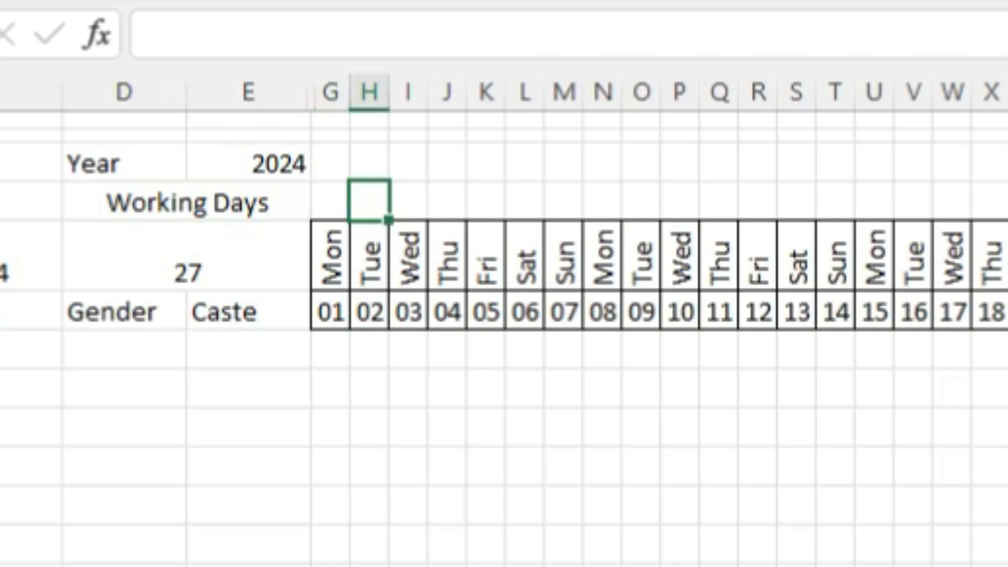
key(Down)
key(Left)
key(Left)
key(Left)
key(Right)
key(Right)
key(Right)
key(Up)
key(Right)
Start a holiday list beside the attendance grid by entering the heading "Date" in cell AQ5
key(Down)
key(Right)
key(Right)
key(Right)
key(Right)
key(Right)
key(Right)
key(Right)
key(Right)
key(Right)
key(Right)
key(Right)
key(Right)
key(Right)
key(Right)
key(Right)
key(Right)
key(Right)
key(Right)
key(Right)
key(Right)
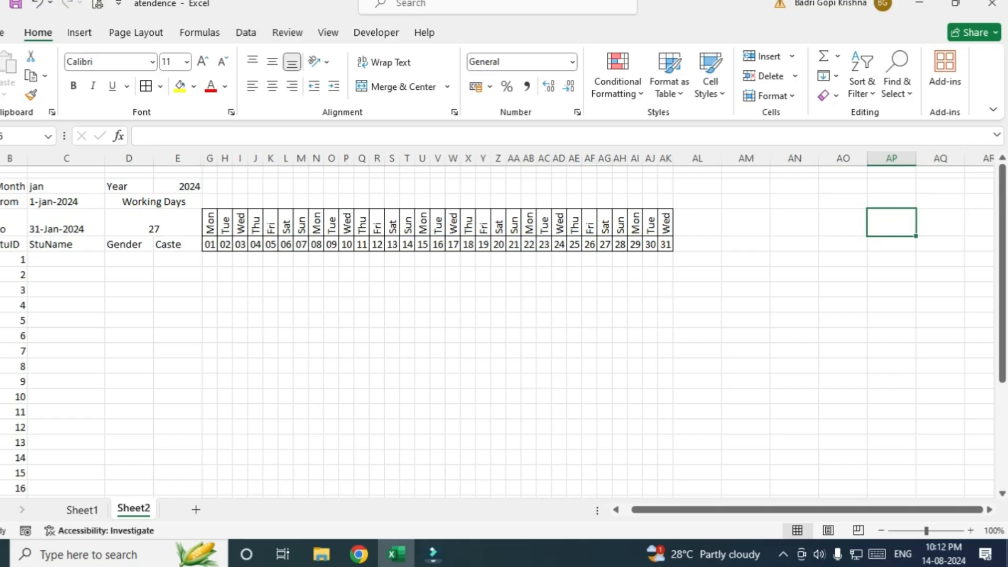
key(Down)
key(Up)
key(Right)
key(Right)
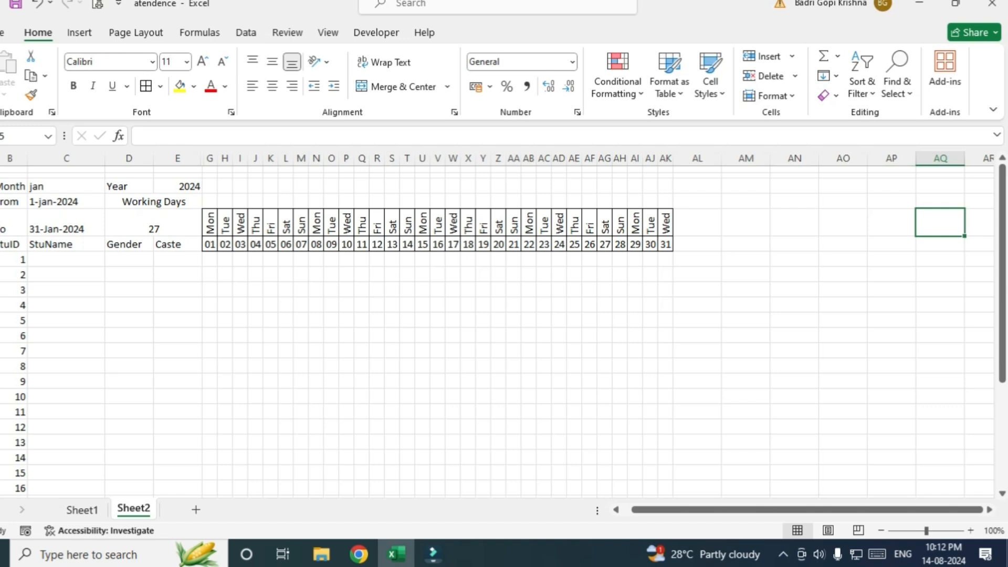
text(date)
key(Tab)
text(Hao)
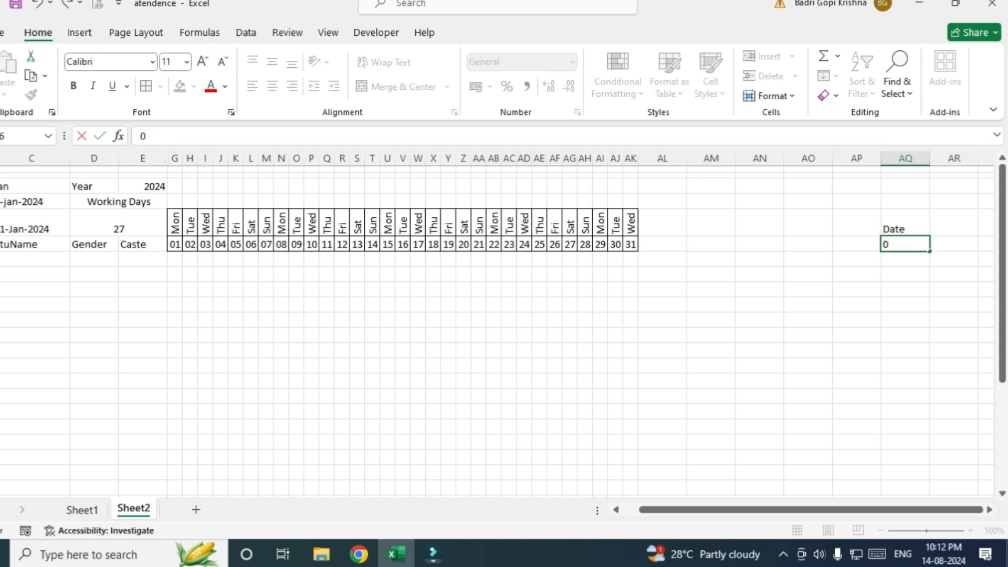
Add the holiday date 01-01-2024 in AQ6 with the description "New year" in AR6
text(01-01-2024)
key(ctrl+Return)
click(961, 244)
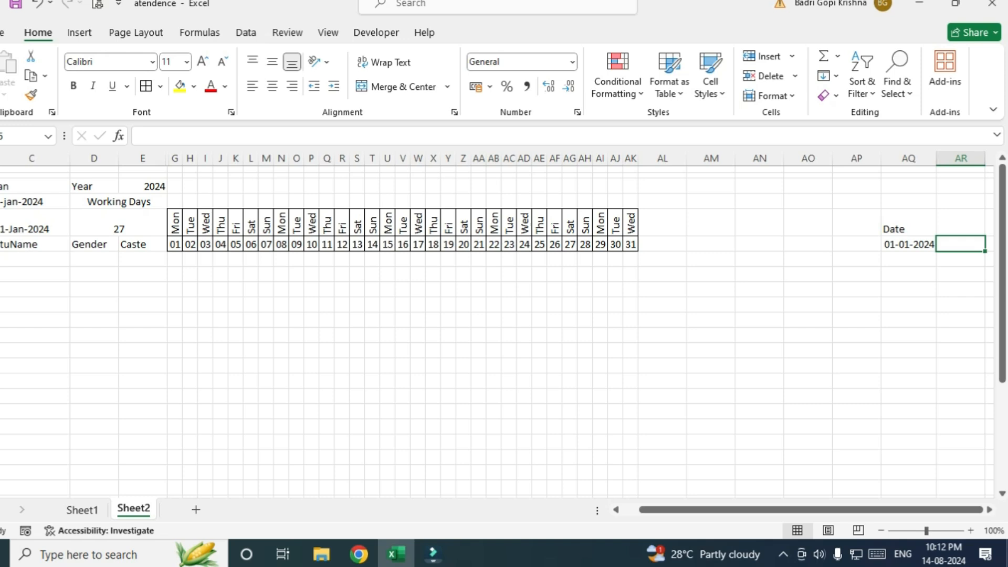
text(New year)
key(Return)
key(Left)
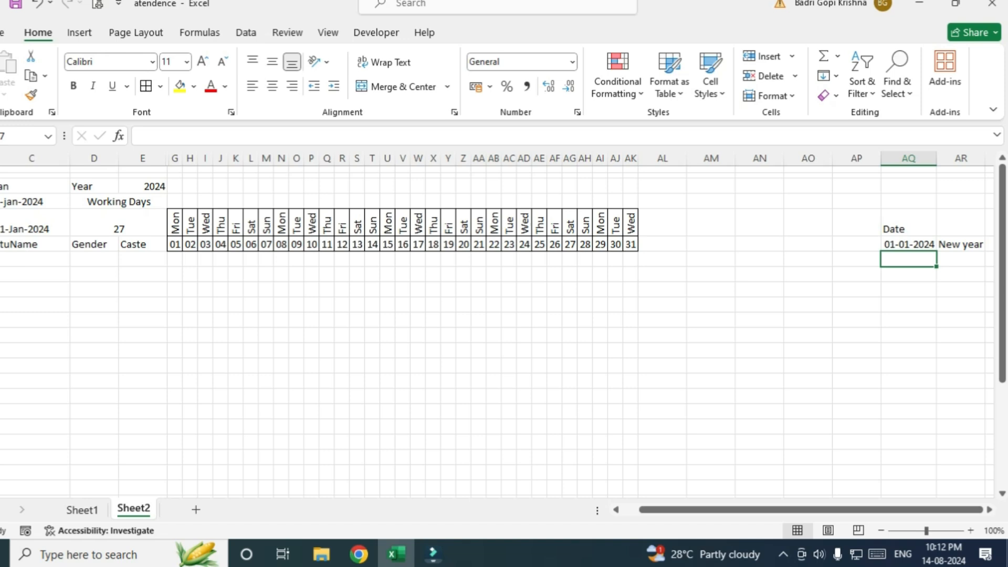
Add the holiday date 26-01-2024 in AQ7 with the description "Republic" in AR7
text(26-0)
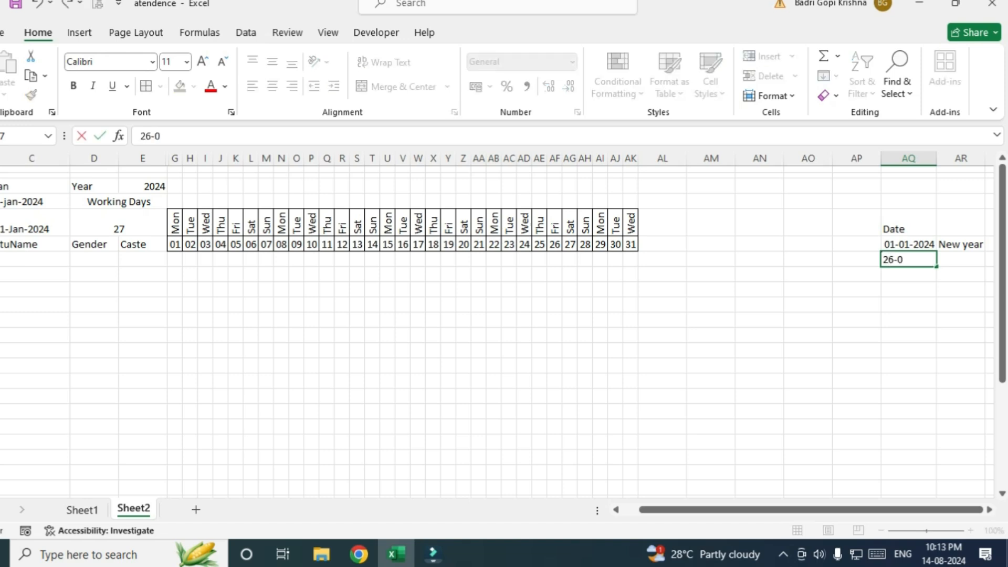
text(1-2024)
key(Tab)
text(Republi)
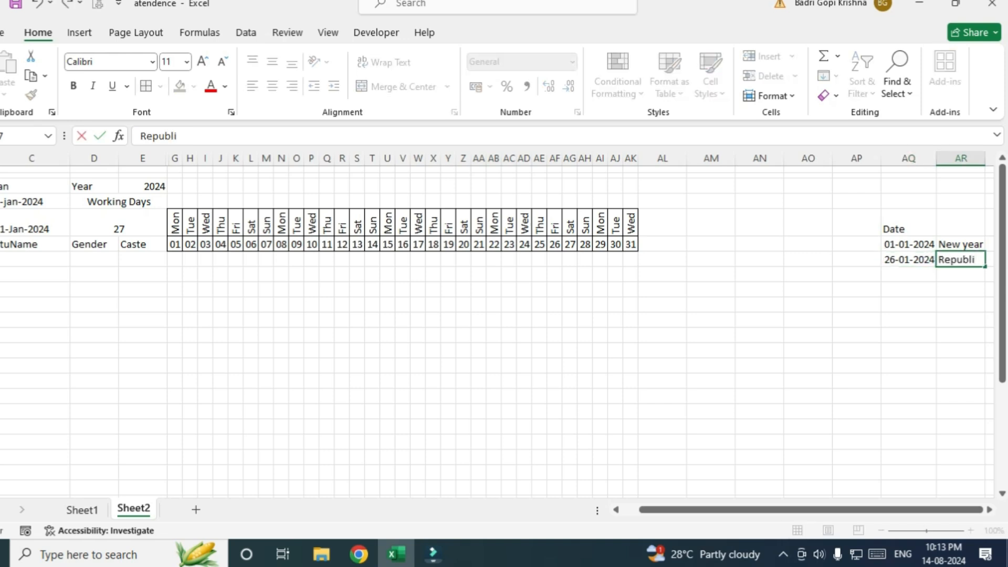
text(c)
key(Return)
key(Up)
key(Left)
key(Left)
key(Left)
key(Left)
key(Left)
key(Left)
key(Left)
key(Left)
key(Left)
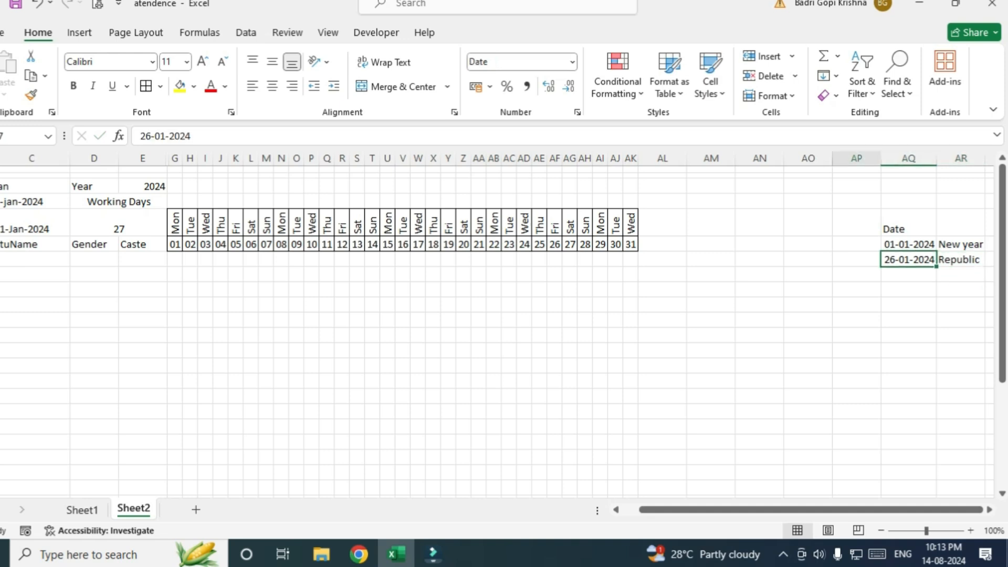
key(Left)
key(Left)
key(Left)
key(Left)
key(Left)
key(Left)
key(Left)
key(Left)
key(Left)
key(Left)
key(Left)
key(Left)
key(Left)
key(Left)
key(Left)
key(Left)
key(Left)
key(Left)
key(Left)
key(Left)
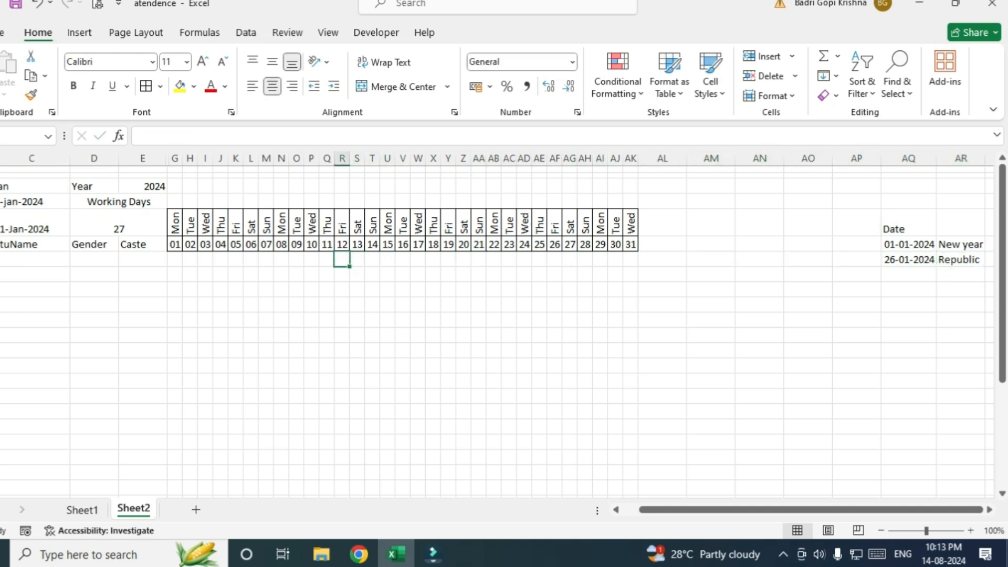
key(Left)
key(Left)
key(Left)
key(Left)
key(Right)
key(Right)
key(Right)
key(Right)
key(Right)
key(Right)
key(Right)
key(Right)
key(Right)
key(Right)
key(Right)
key(Right)
key(Right)
key(Right)
key(Right)
key(Right)
key(Right)
key(Right)
key(Right)
key(Right)
key(Right)
key(Right)
key(Right)
key(Right)
key(Right)
key(Right)
key(Right)
key(Right)
key(Right)
key(Right)
key(Right)
key(Right)
Enter the formula =VLOOKUP(G6,AQ6:AQ14,1) in cell G4, above the first weekday name, to look up that date in the holiday list
key(Up)
key(Left)
key(Left)
key(Left)
key(Left)
key(Left)
key(Left)
key(Left)
key(Left)
key(Left)
key(Left)
key(Left)
key(Left)
key(Left)
key(Left)
key(Left)
key(Left)
key(Left)
key(Left)
key(Left)
key(Left)
key(Left)
key(Left)
key(Left)
key(Left)
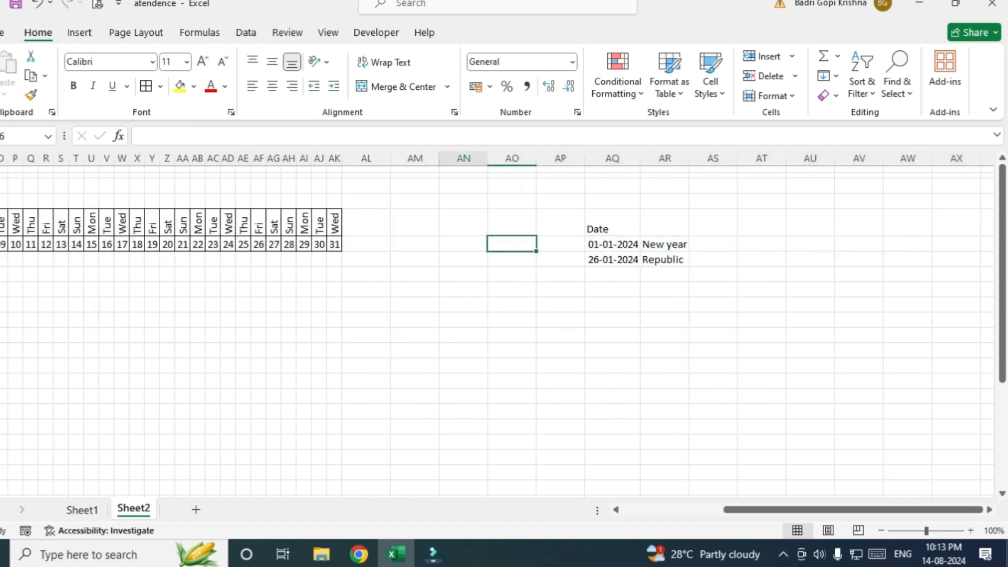
key(Left)
key(Left)
key(Left)
key(Left)
key(Left)
key(Left)
key(Left)
key(Left)
key(Left)
key(Left)
key(Left)
key(Left)
key(Left)
key(Left)
key(Right)
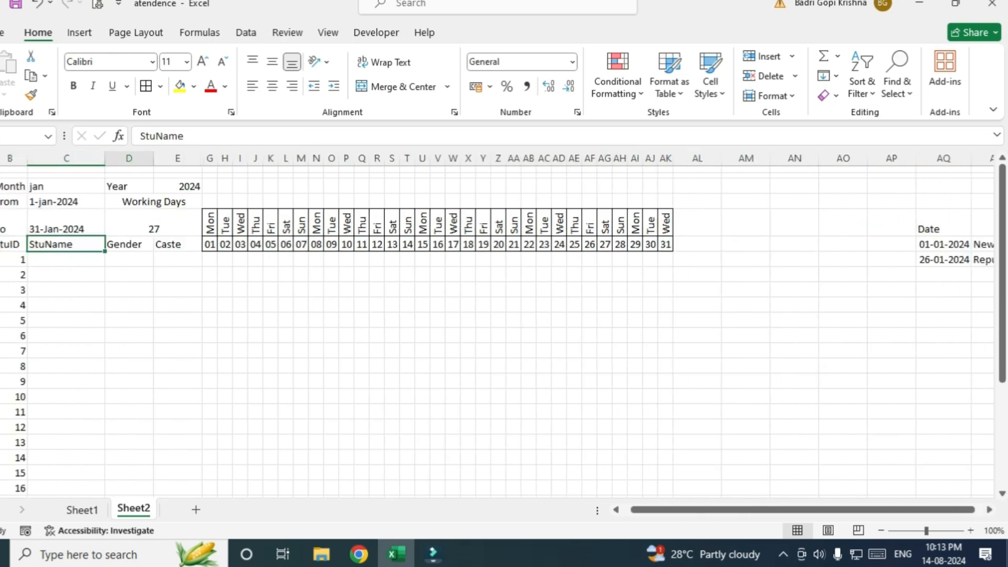
key(Up)
key(Up)
key(Right)
key(Right)
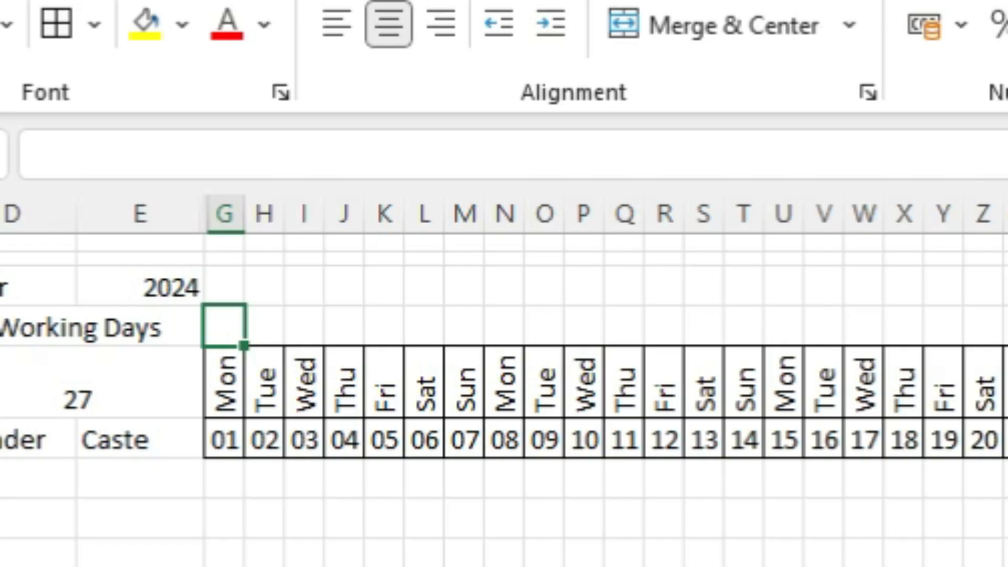
text(0)
key(BackSpace)
text(-)
key(BackSpace)
text(0)
key(BackSpace)
text(9)
key(BackSpace)
text(-=)
key(BackSpace)
key(BackSpace)
text(=vl)
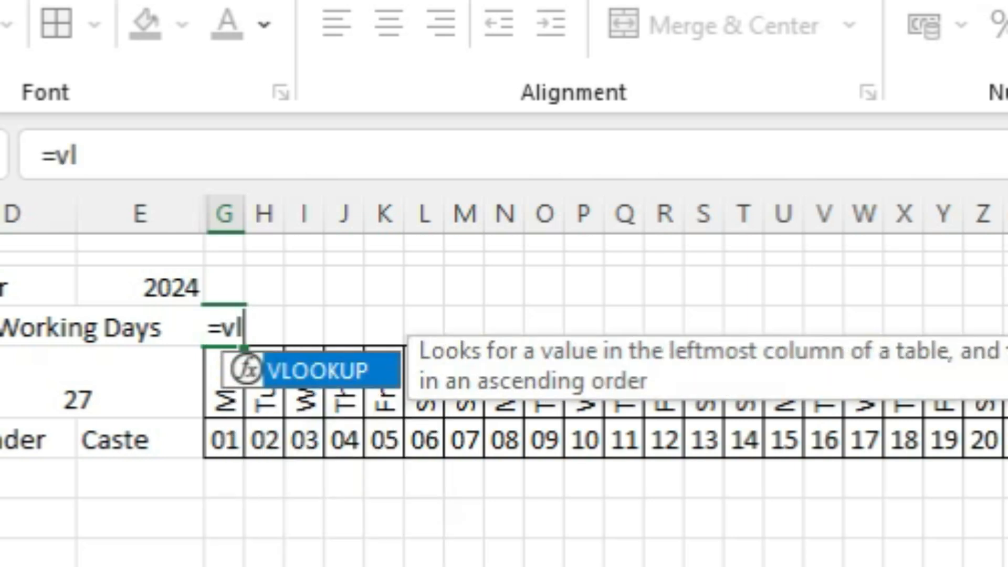
key(Tab)
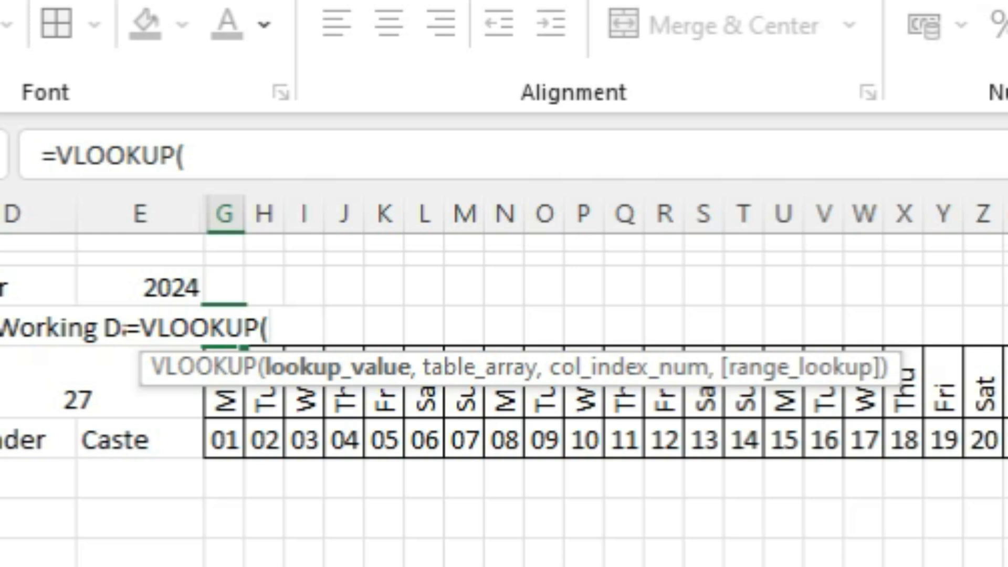
click(224, 440)
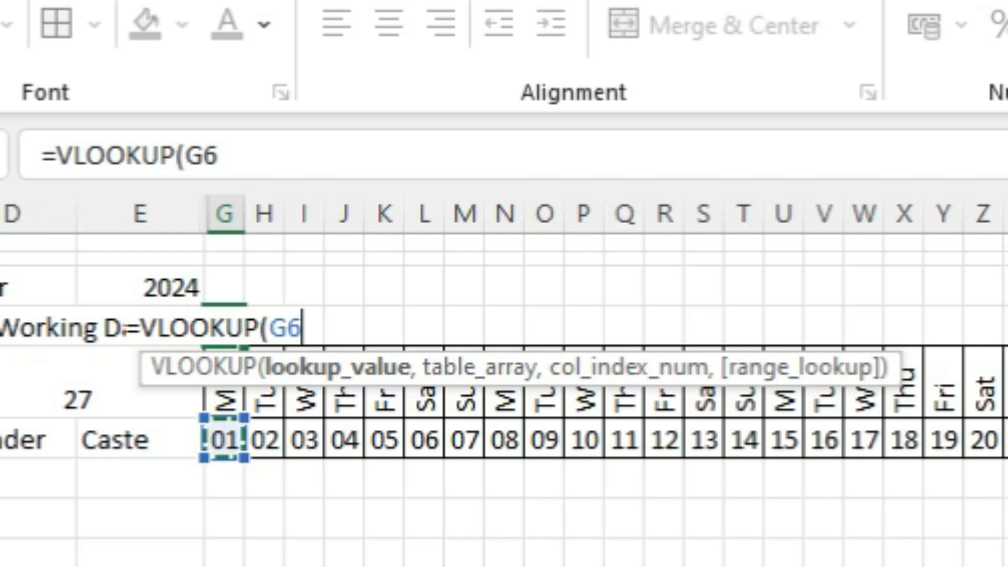
text(,)
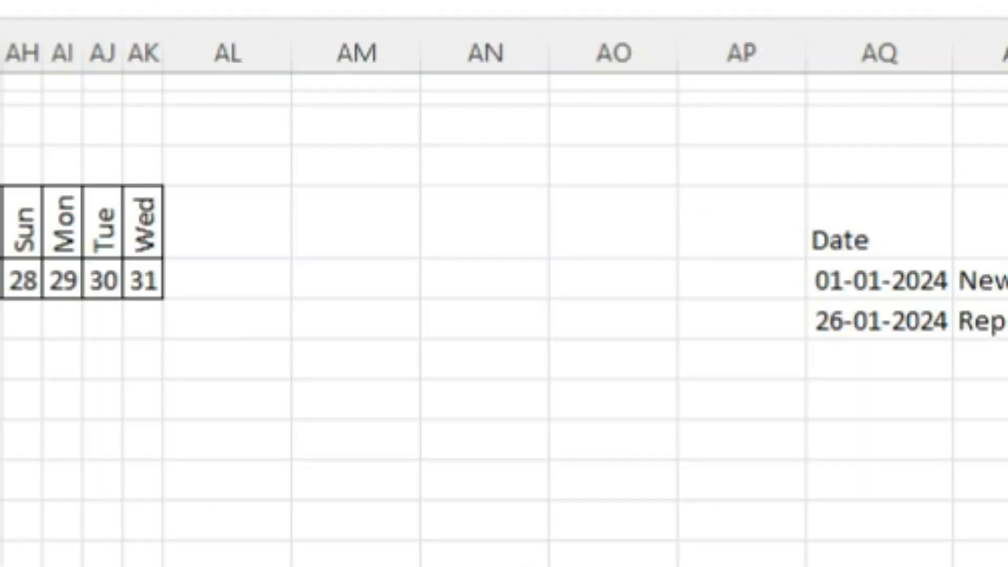
drag(880, 280, 880, 361)
drag(950, 229, 949, 366)
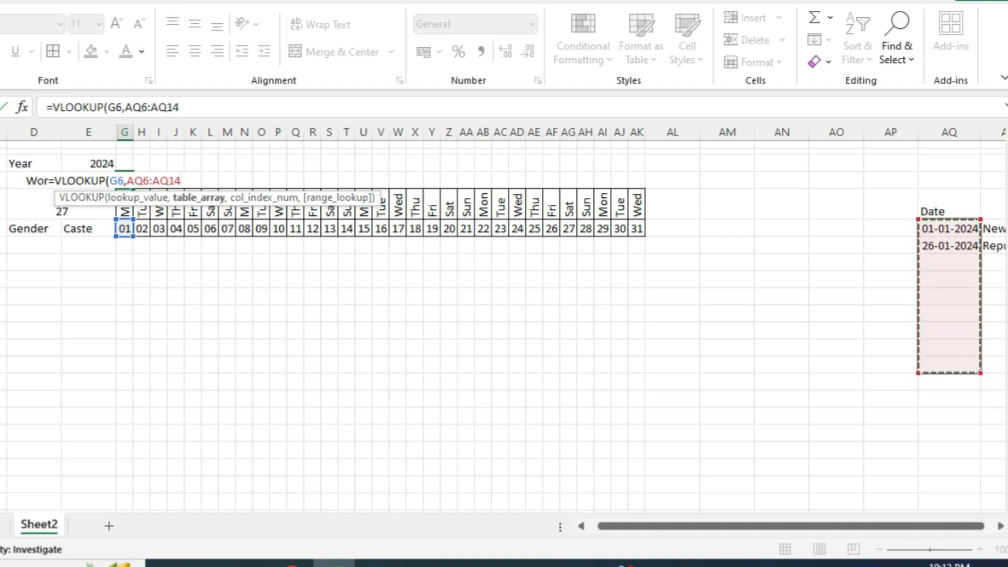
text(,1)
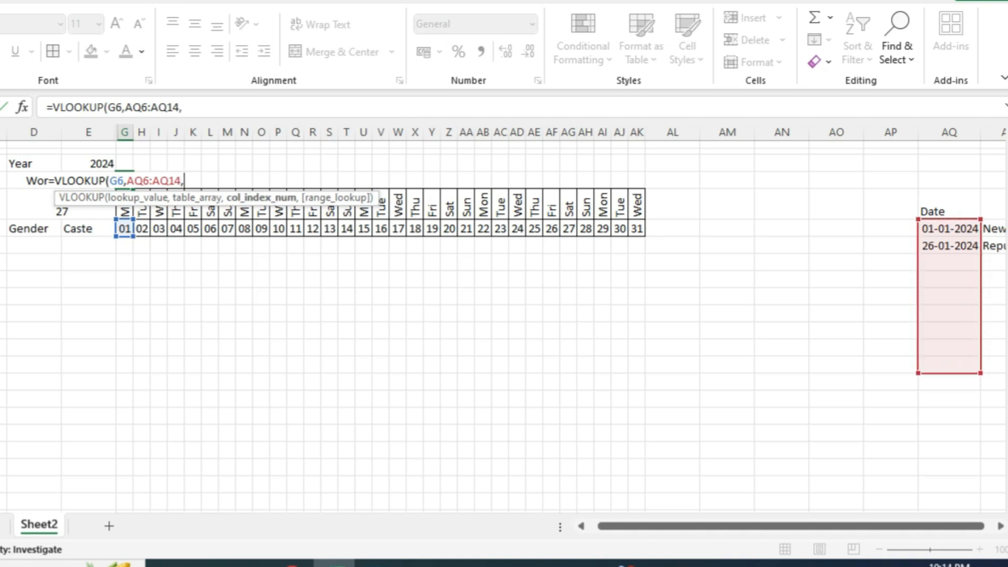
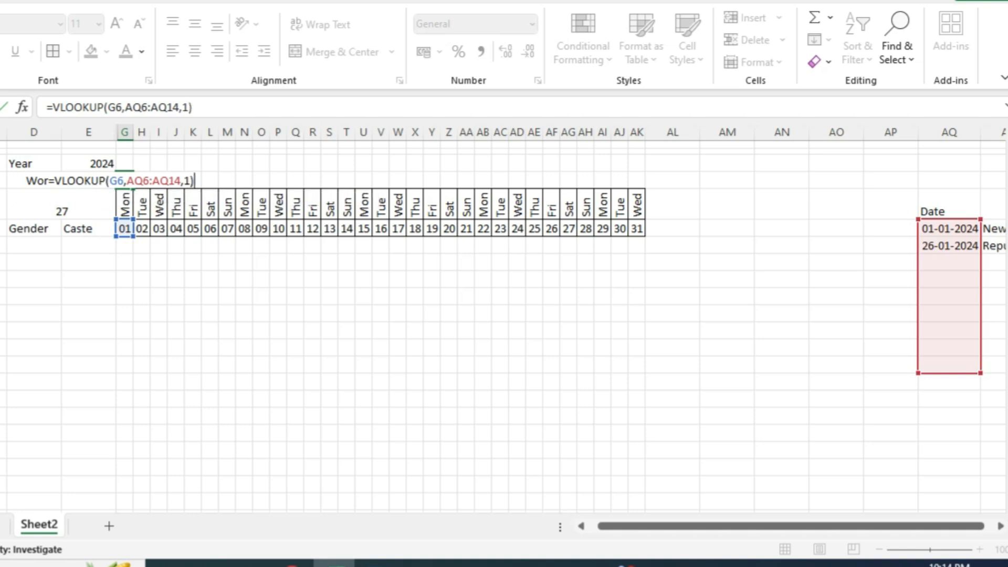
key(ctrl+Return)
key(F12)
key(Escape)
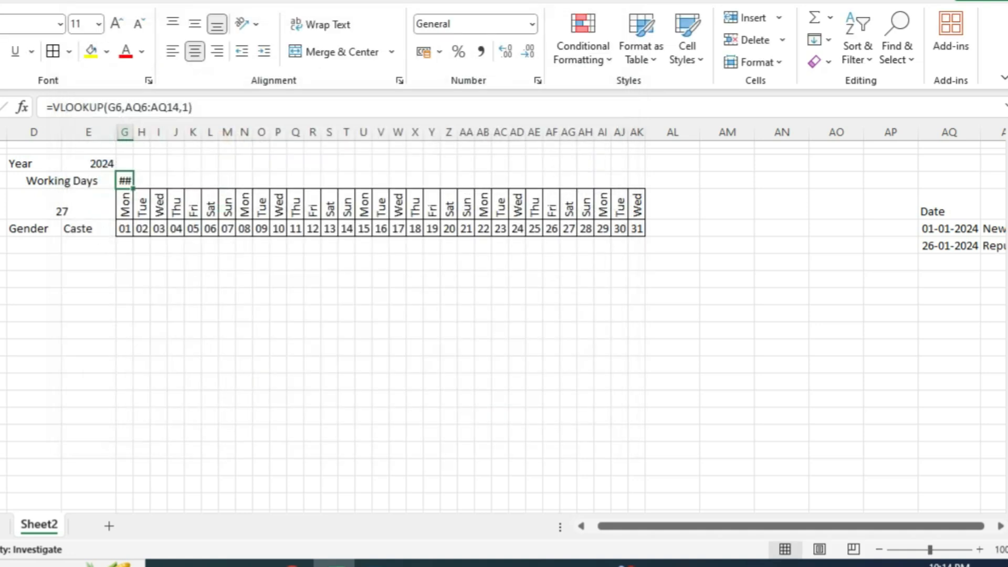
Add 0 as the range lookup argument so the VLOOKUP formula in G4 uses an exact match
key(F2)
key(Left)
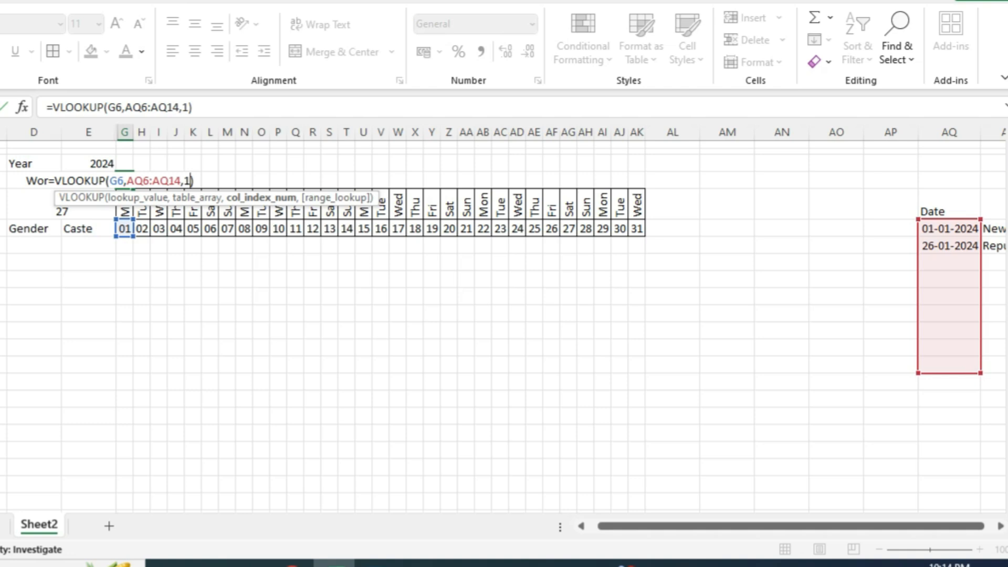
text(,0)
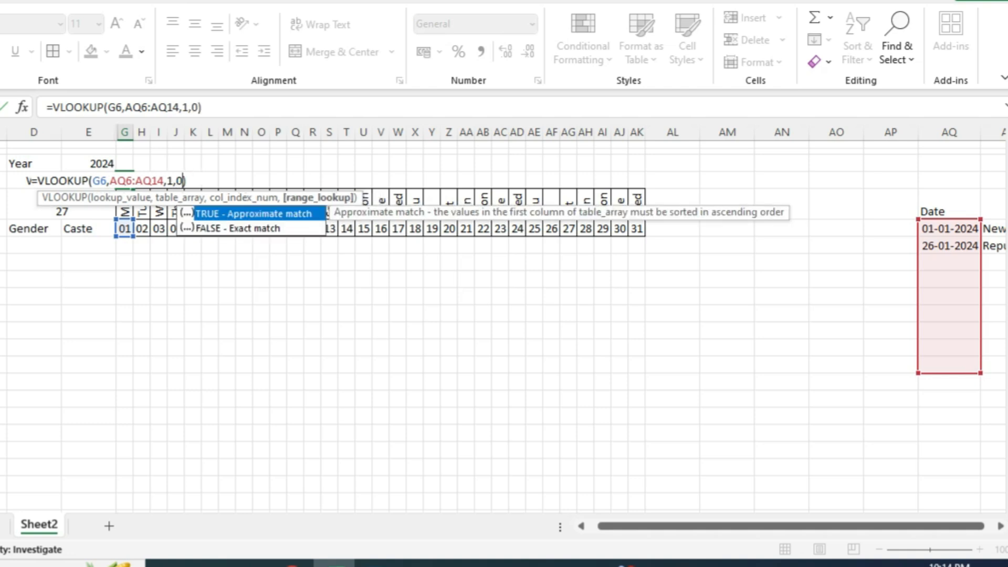
key(Return)
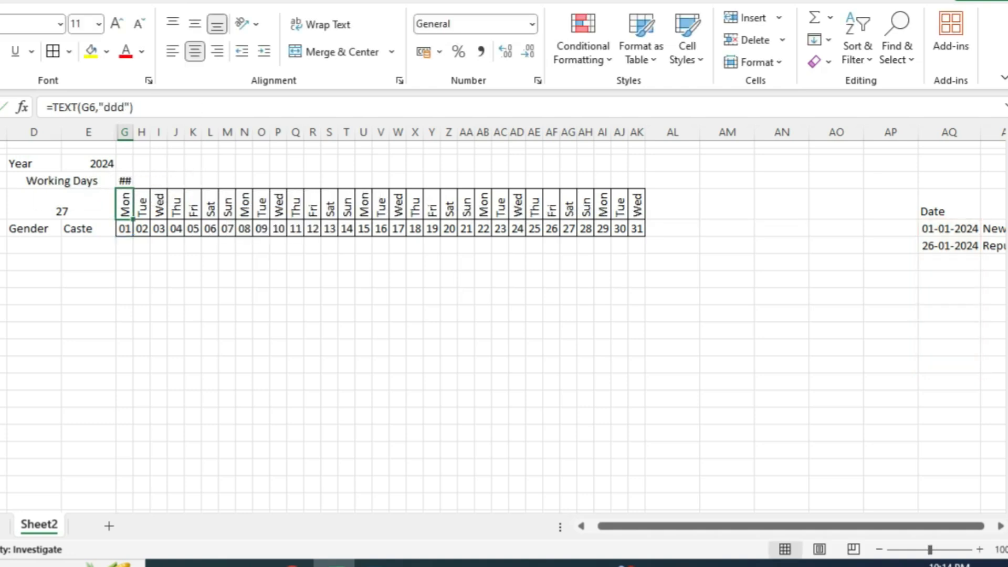
Format the lookup result in G4 as Short Date and widen column G to fit the full date
drag(167, 162, 206, 162)
click(168, 269)
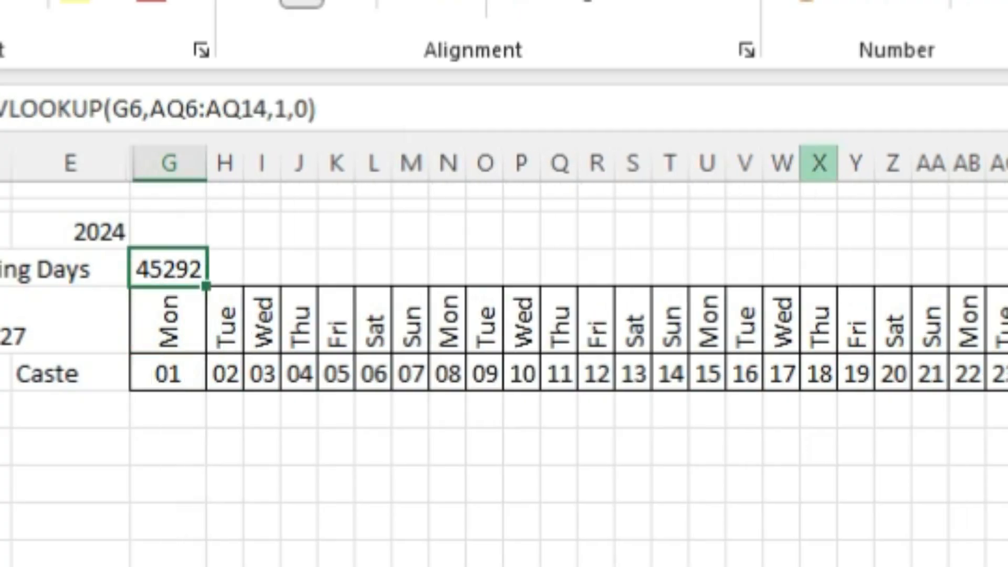
click(680, 38)
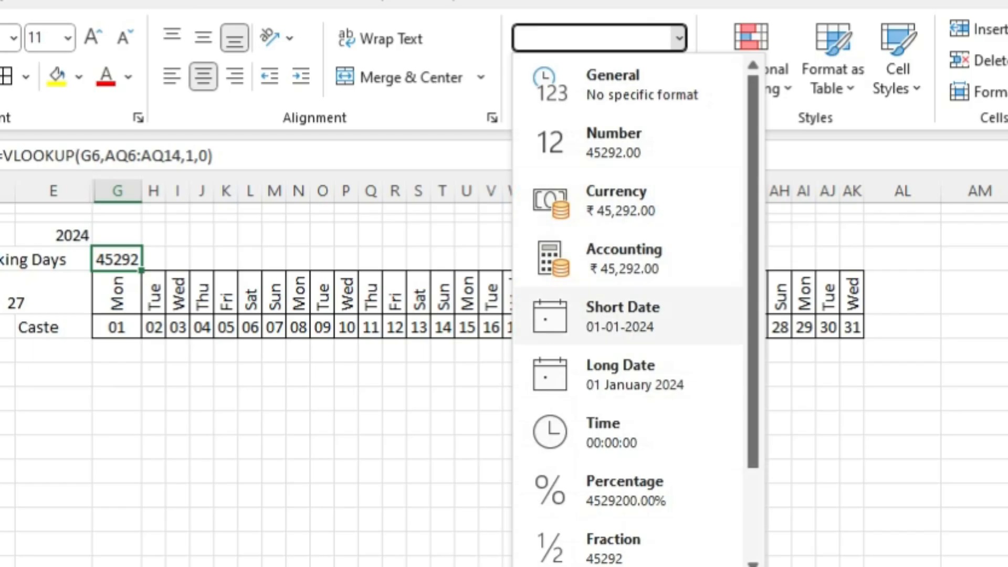
click(622, 315)
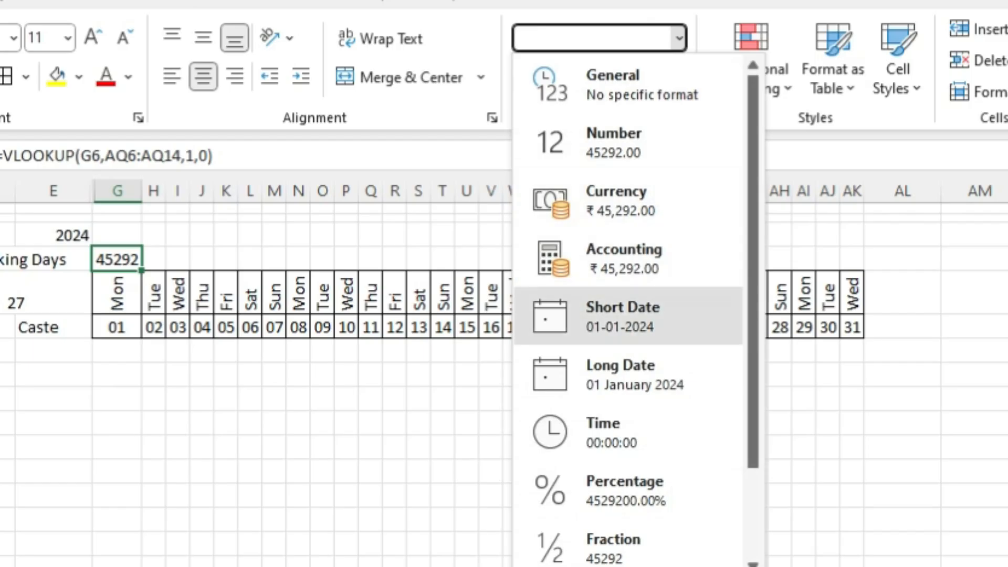
drag(142, 190, 217, 191)
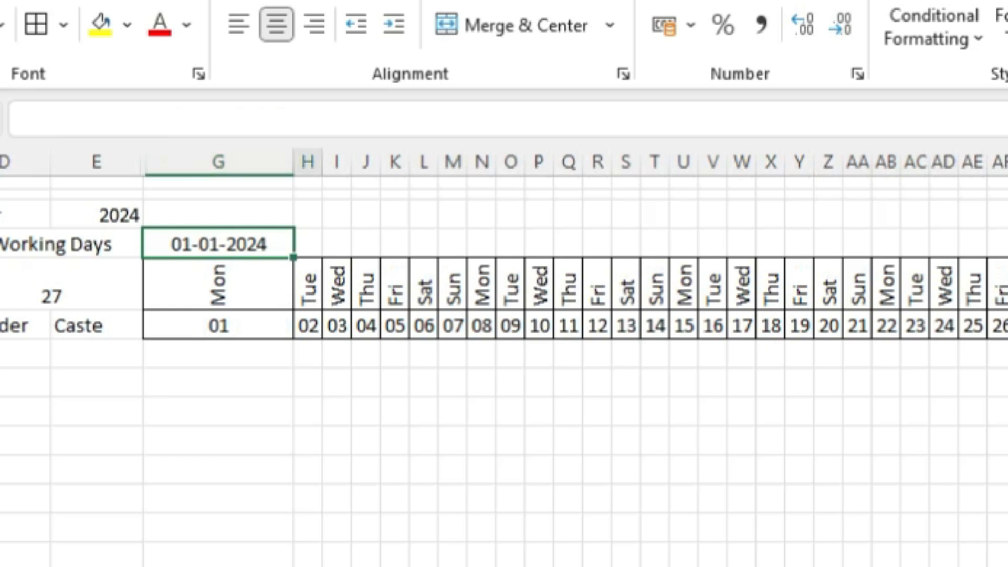
click(308, 497)
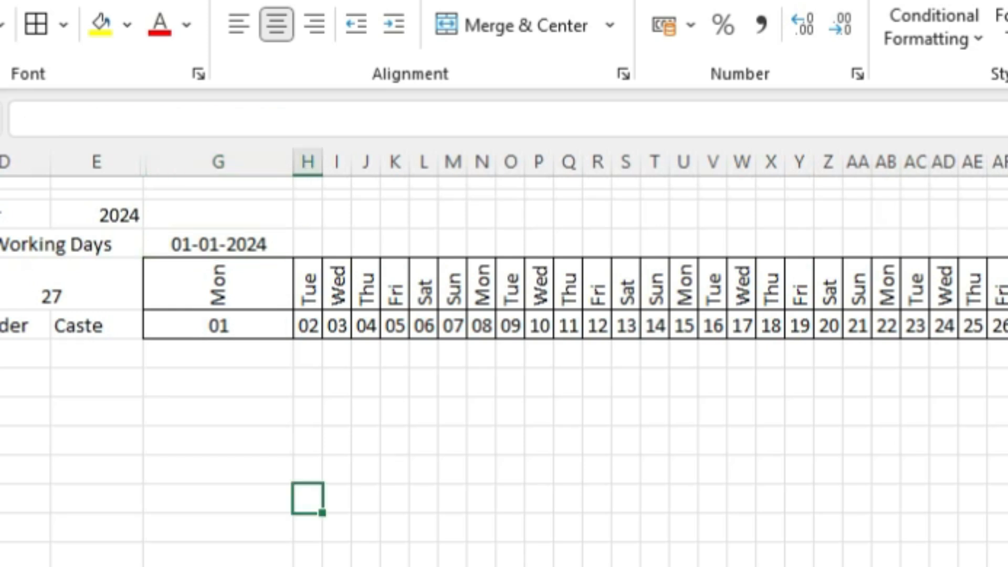
click(218, 243)
click(307, 411)
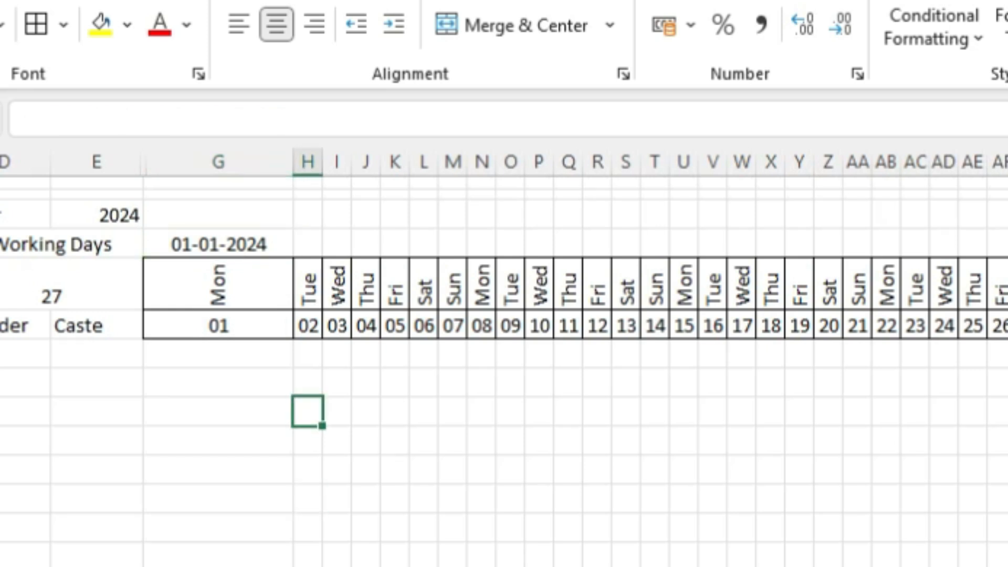
click(218, 244)
mouse_move(293, 257)
mouse_down()
mouse_move(600, 254)
mouse_move(287, 254)
mouse_up()
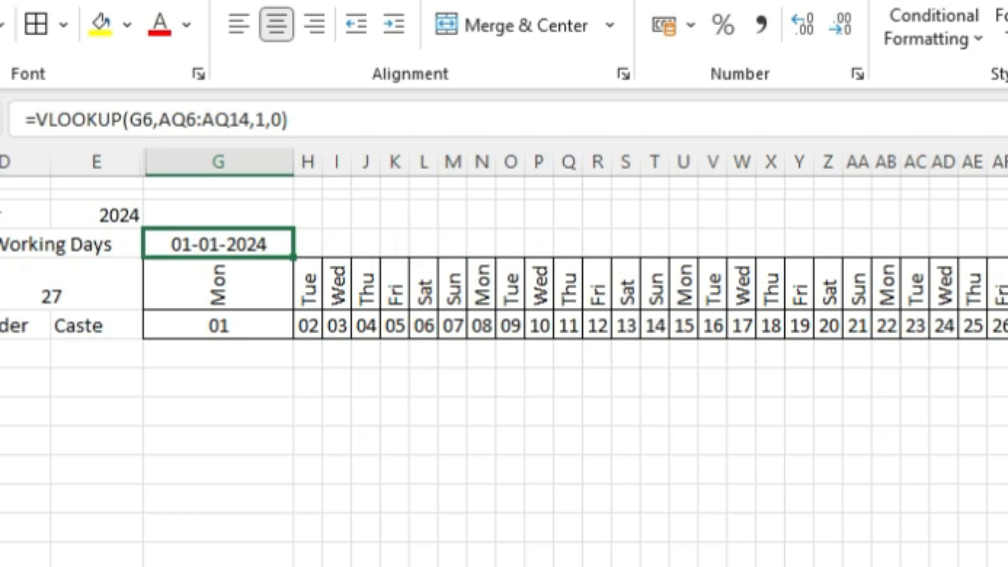
Make the lookup range in G4's formula absolute as $AQ$6:$AQ$14 and copy the formula across row 4 to AK4
double_click(246, 245)
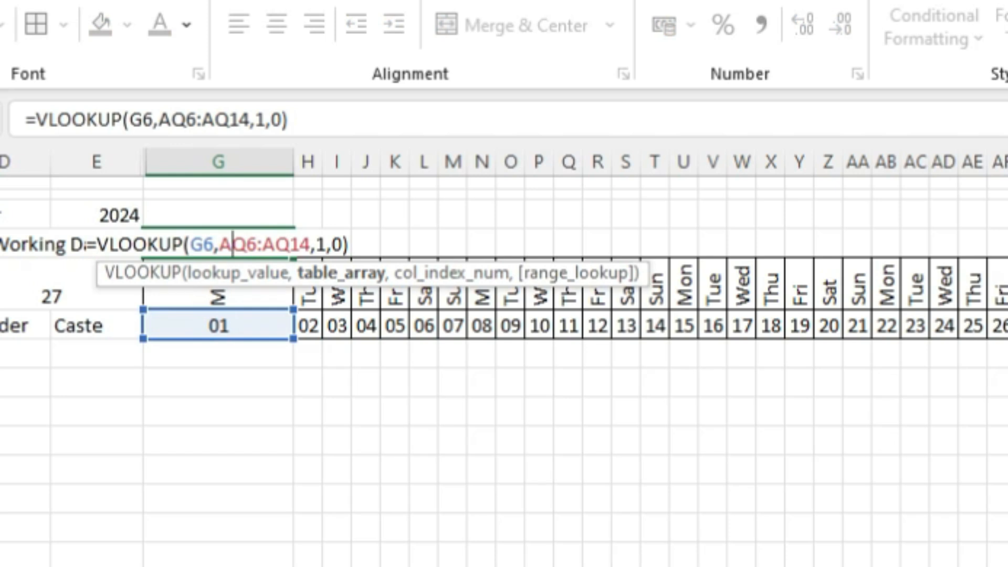
key(F4)
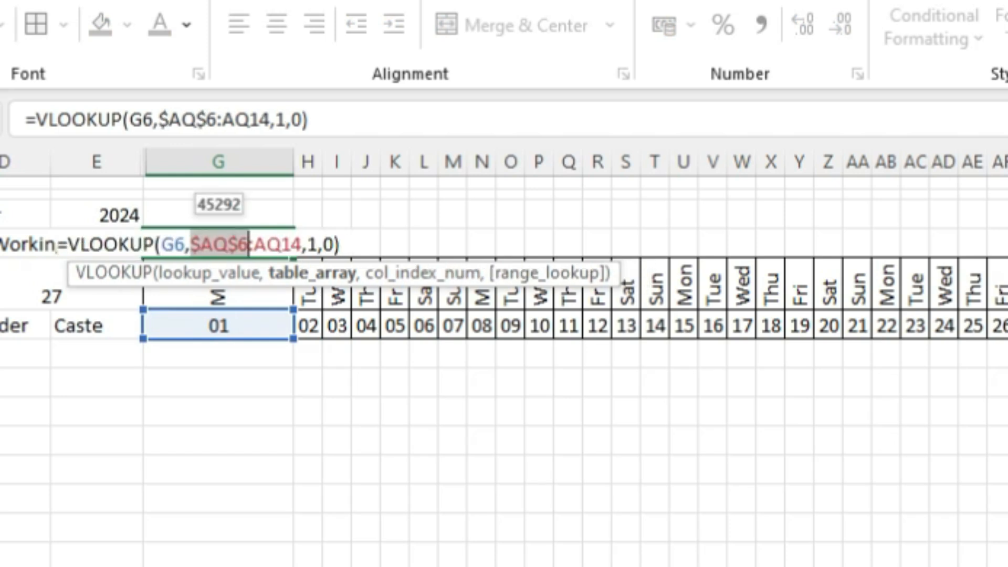
click(267, 244)
key(F4)
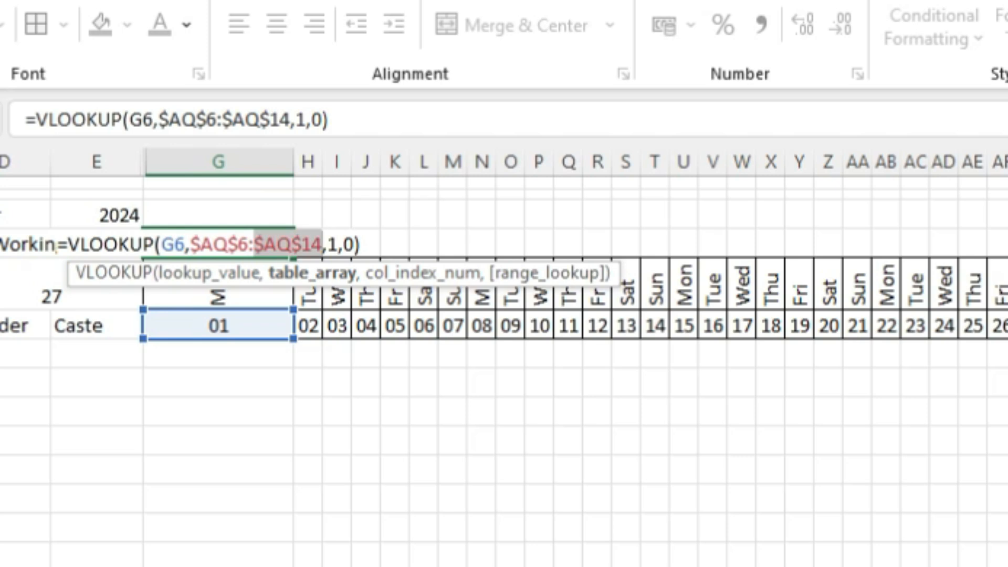
key(Return)
key(Up)
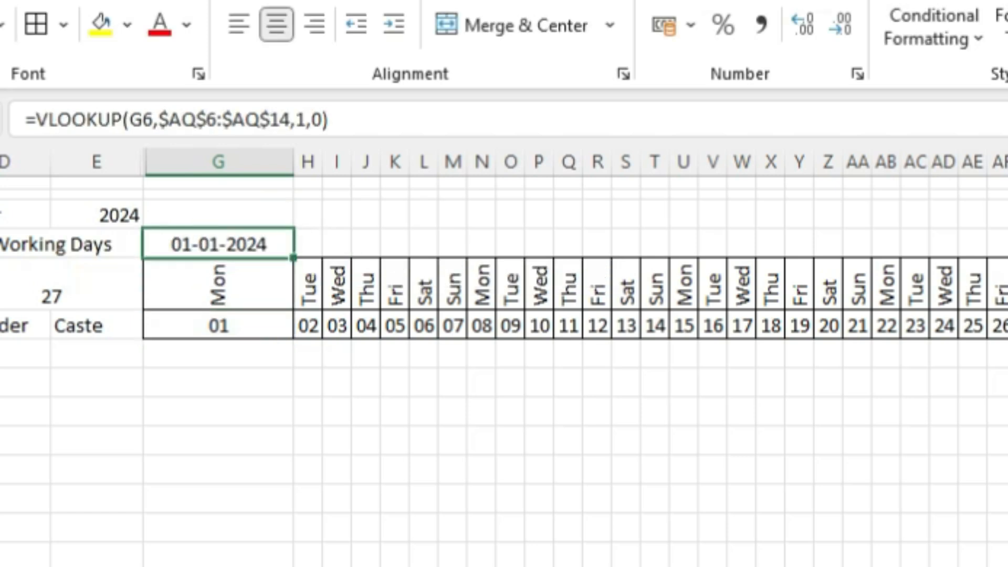
drag(293, 257, 1007, 247)
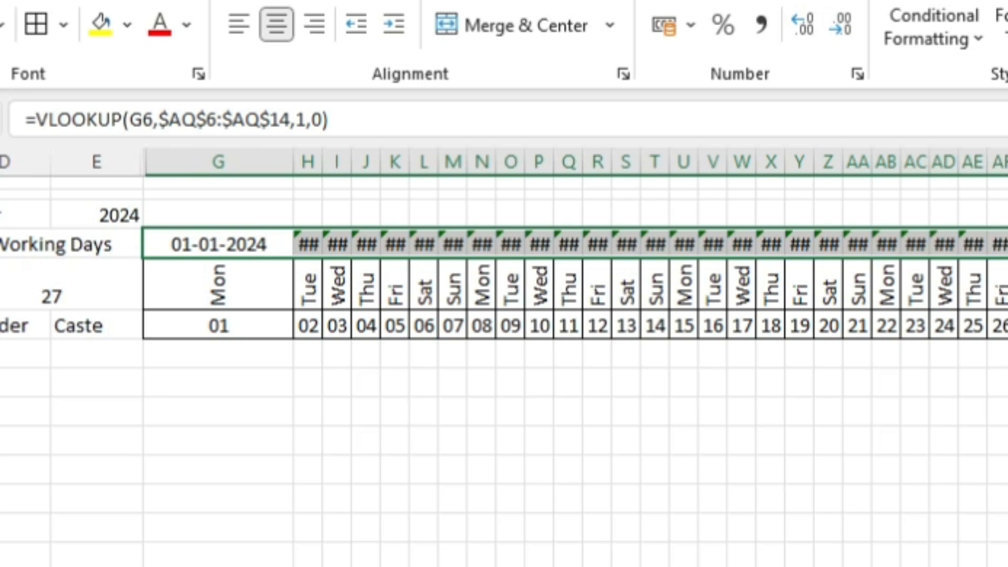
drag(626, 499, 626, 525)
Widen columns H and AF to show the lookup results for days 02 and 26 in full
drag(322, 161, 465, 162)
click(380, 244)
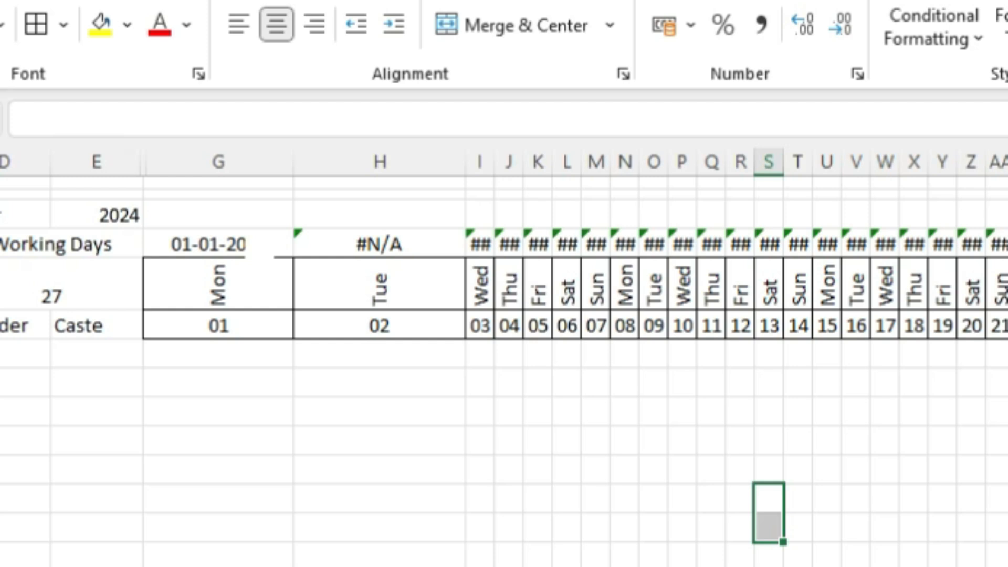
click(480, 244)
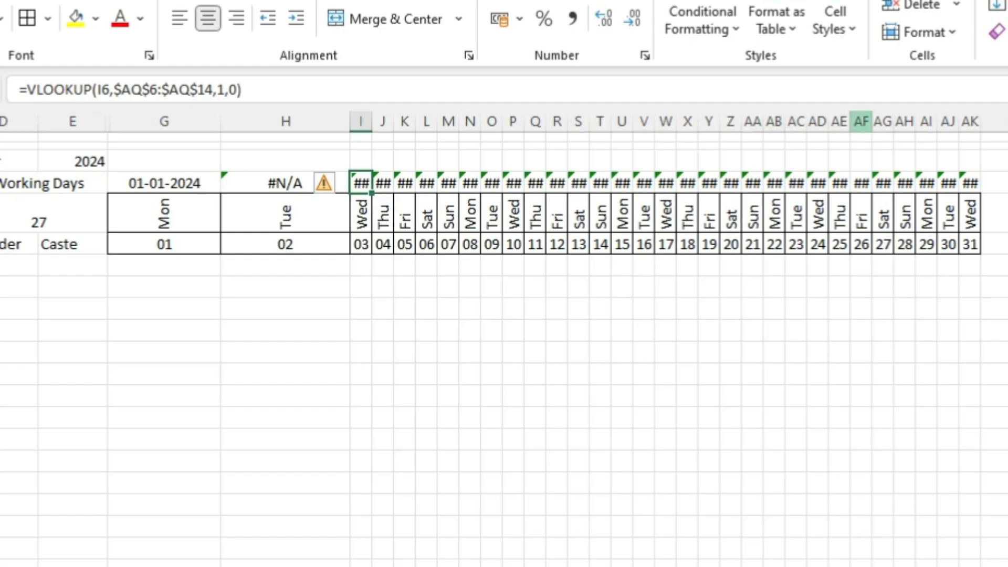
drag(873, 122, 950, 122)
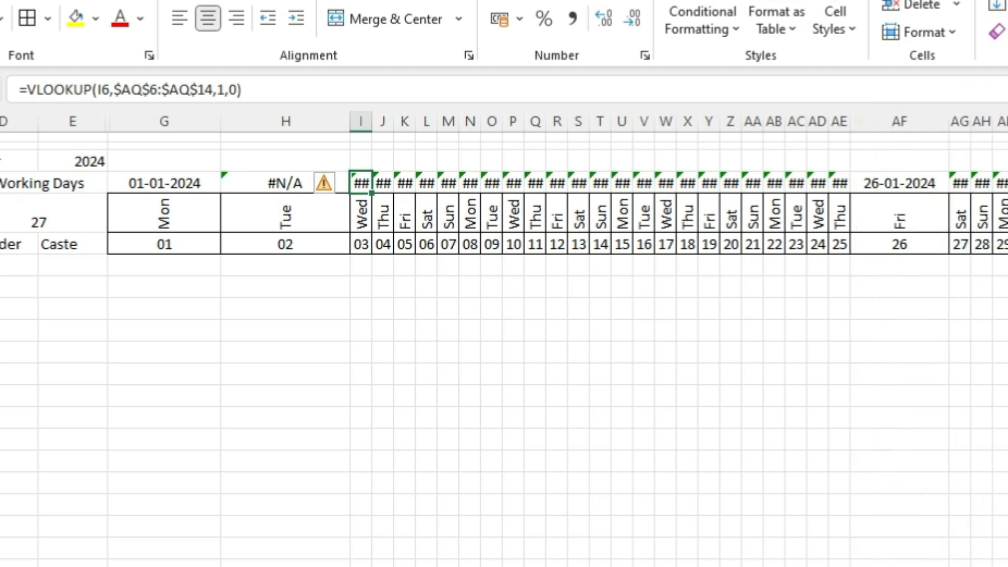
Widen column I to show the lookup result for day 03 in full
drag(371, 121, 415, 122)
click(448, 353)
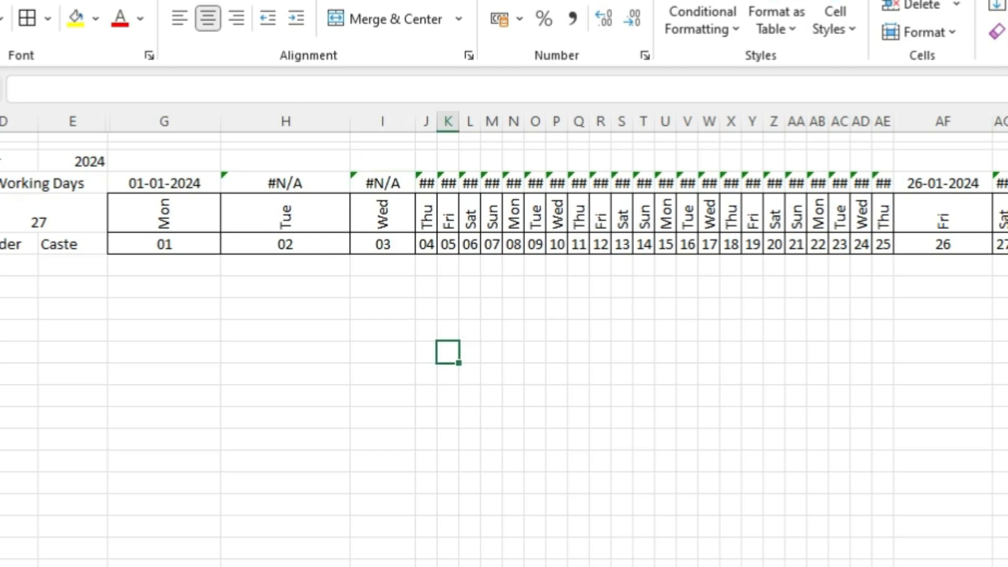
Wrap the VLOOKUP in G4 in an IF function whose logical test compares the lookup result with G6
double_click(156, 183)
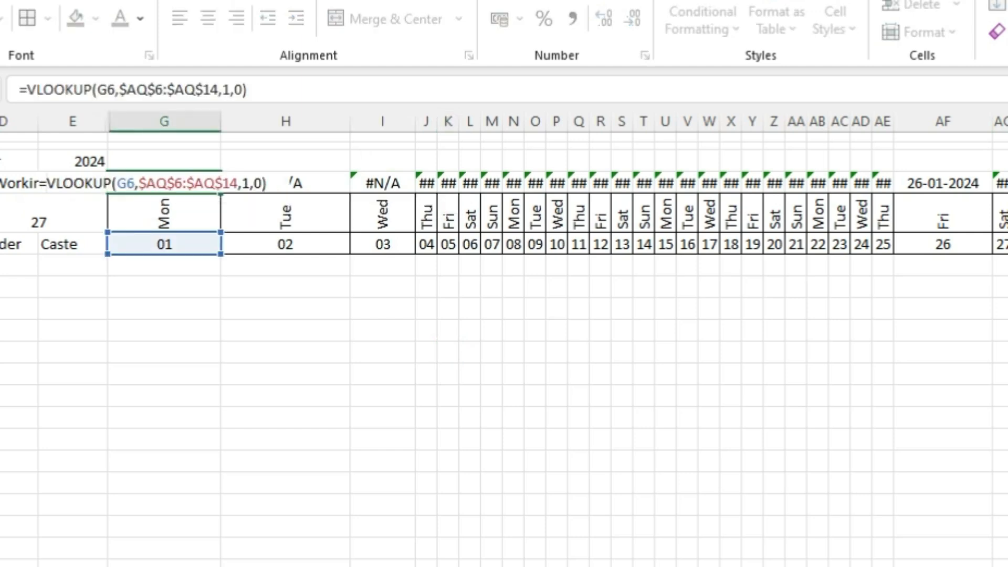
text(if()
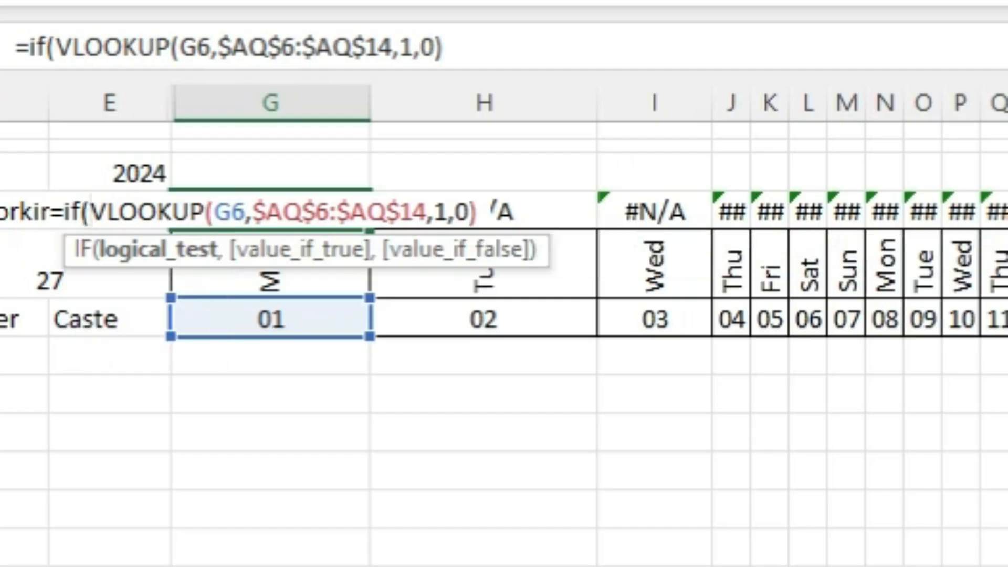
key(End)
text(-)
key(BackSpace)
text(=)
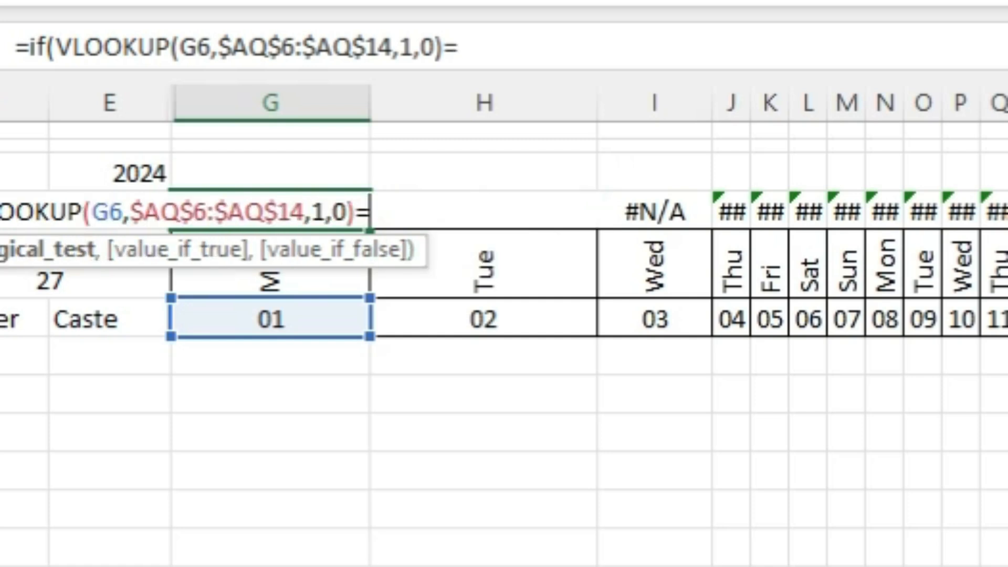
click(271, 319)
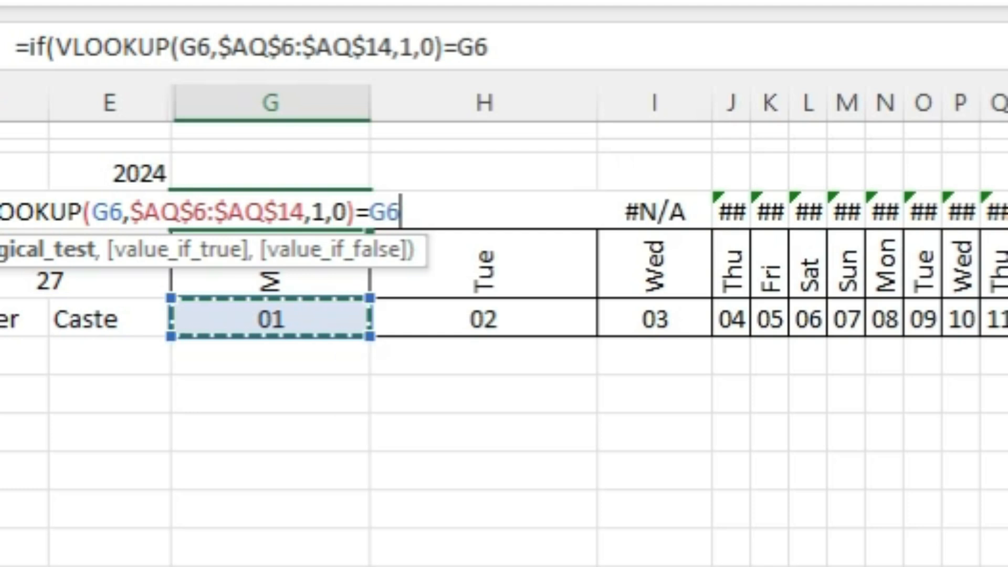
Complete the IF in G4 to return "H" when the test is true and empty text "" otherwise
text(,)
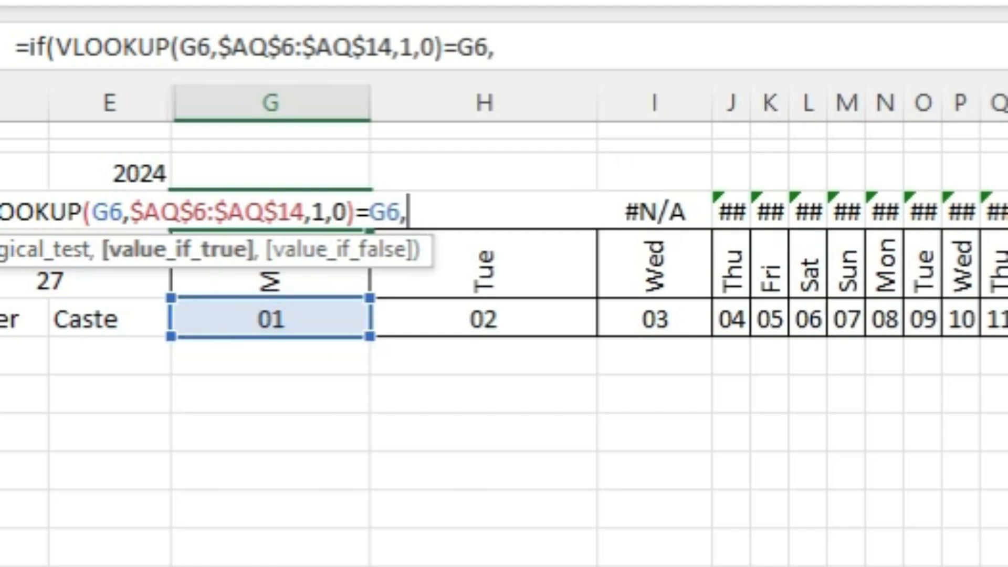
text(")
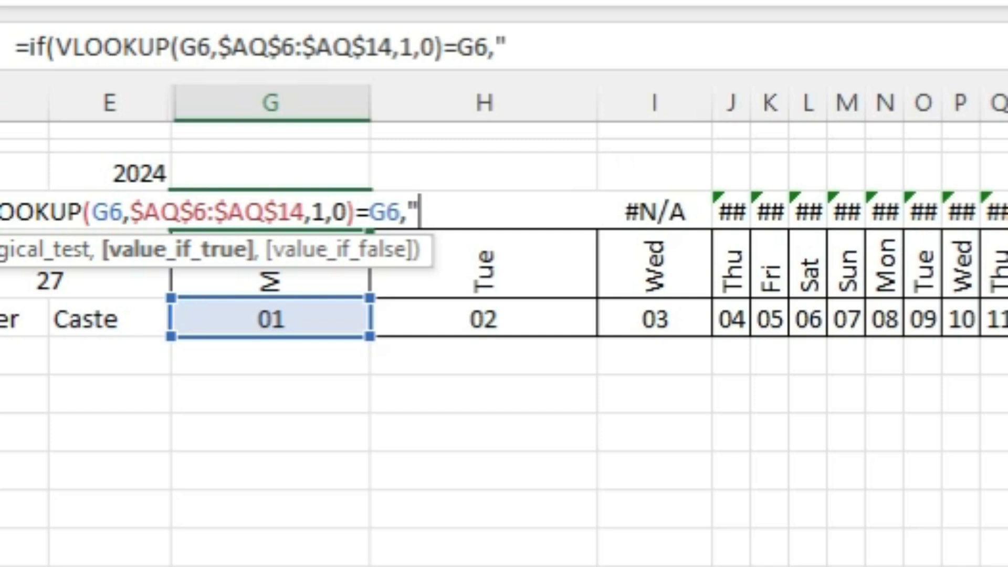
text(H)
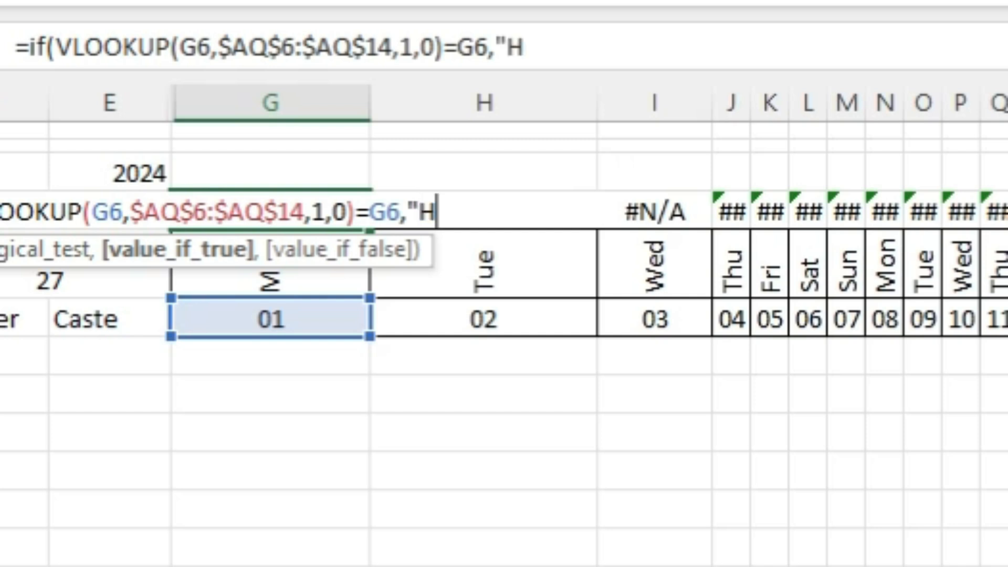
text(",""))
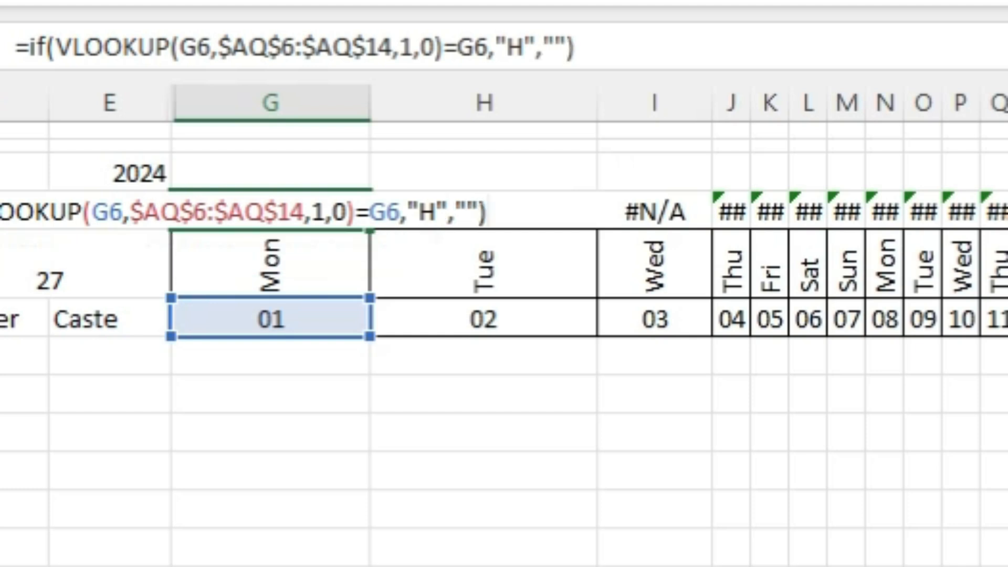
key(Return)
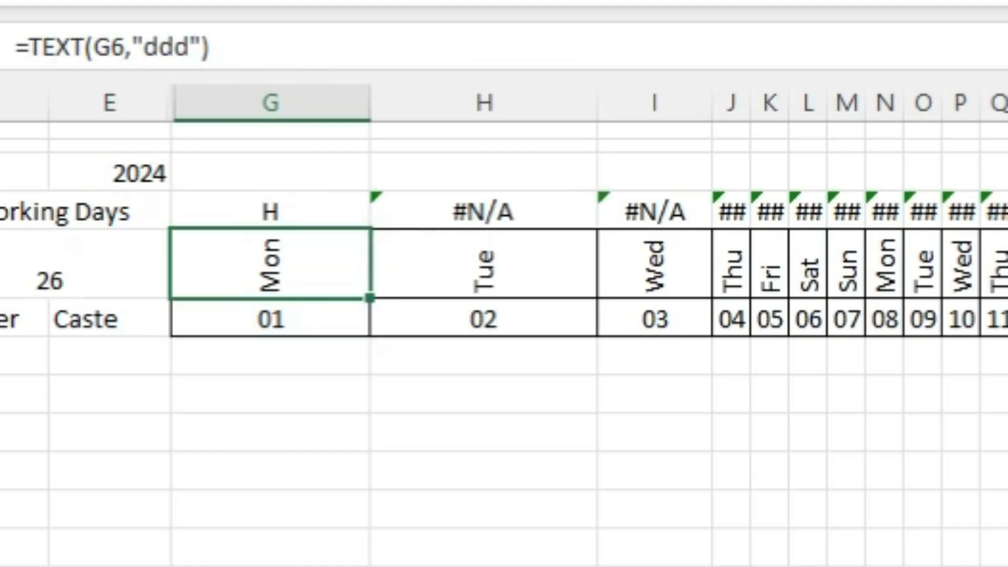
Copy the IF formula from G4 across row 4 to AK4
key(Up)
drag(370, 229, 1007, 212)
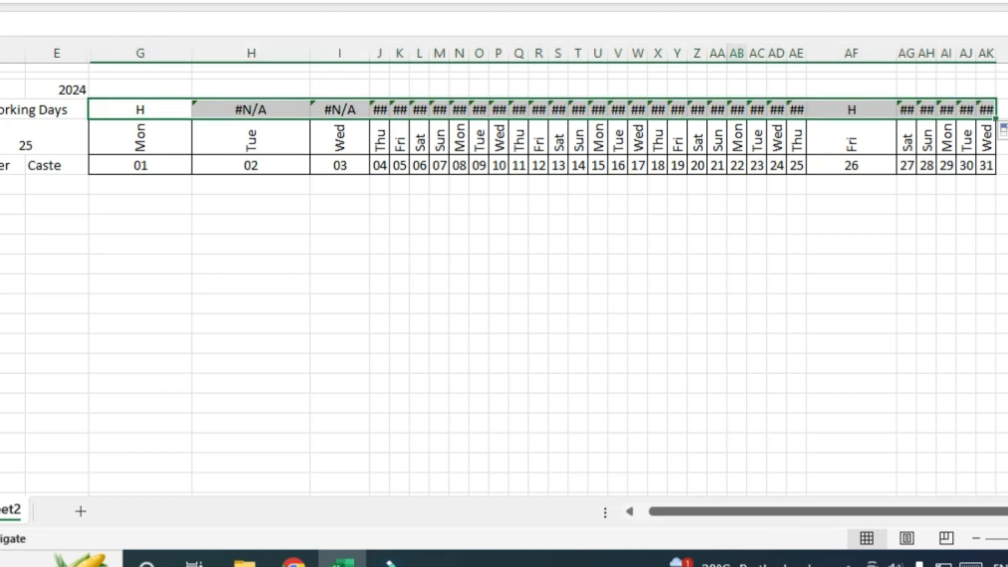
click(737, 263)
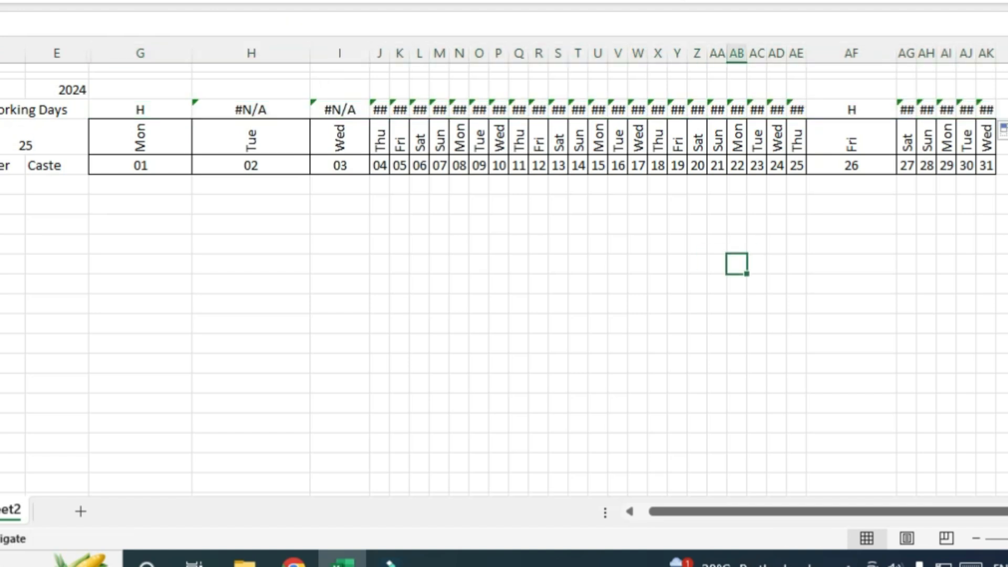
Nest the IF formula in G4 inside an IFERROR function
double_click(169, 110)
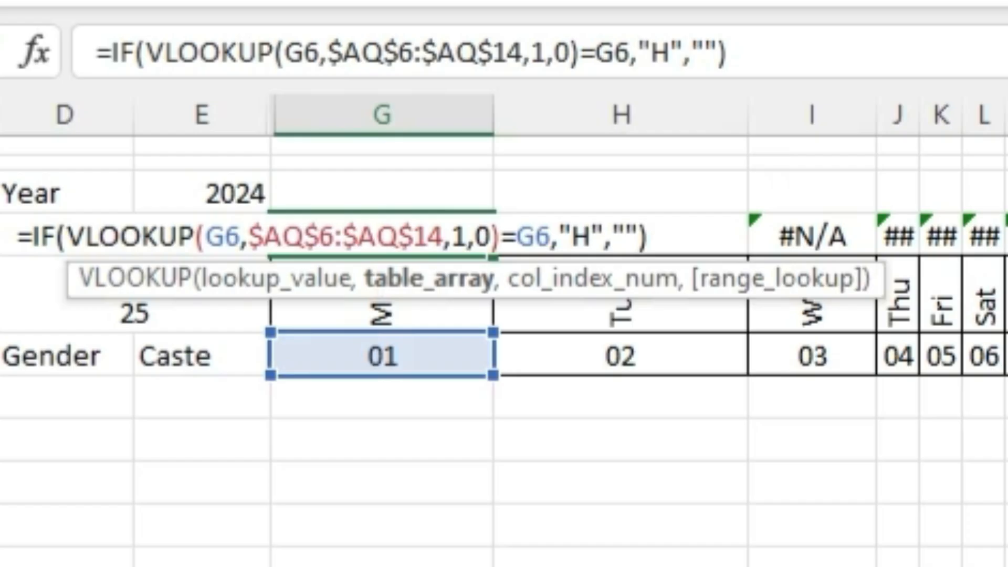
click(34, 236)
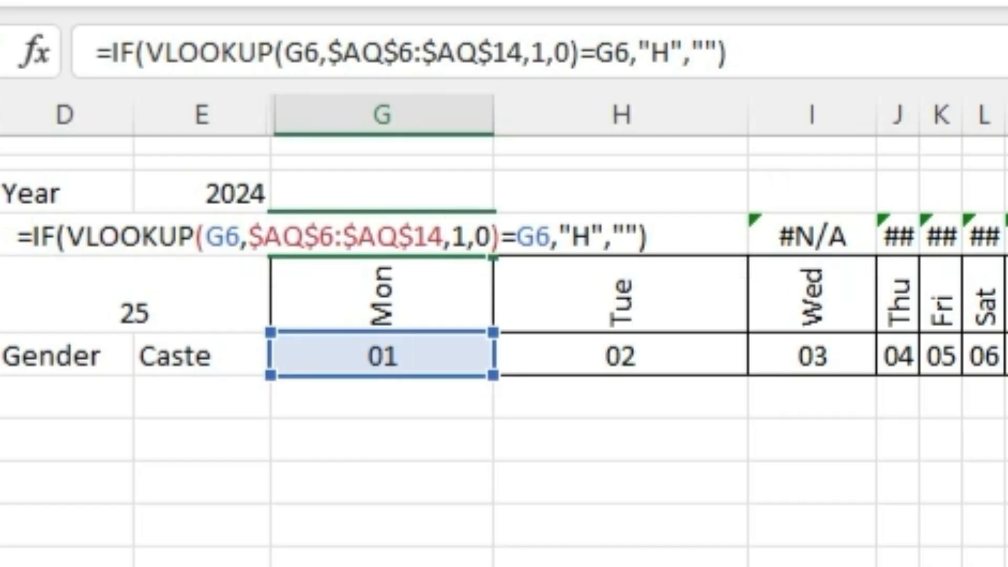
text(if)
key(Down)
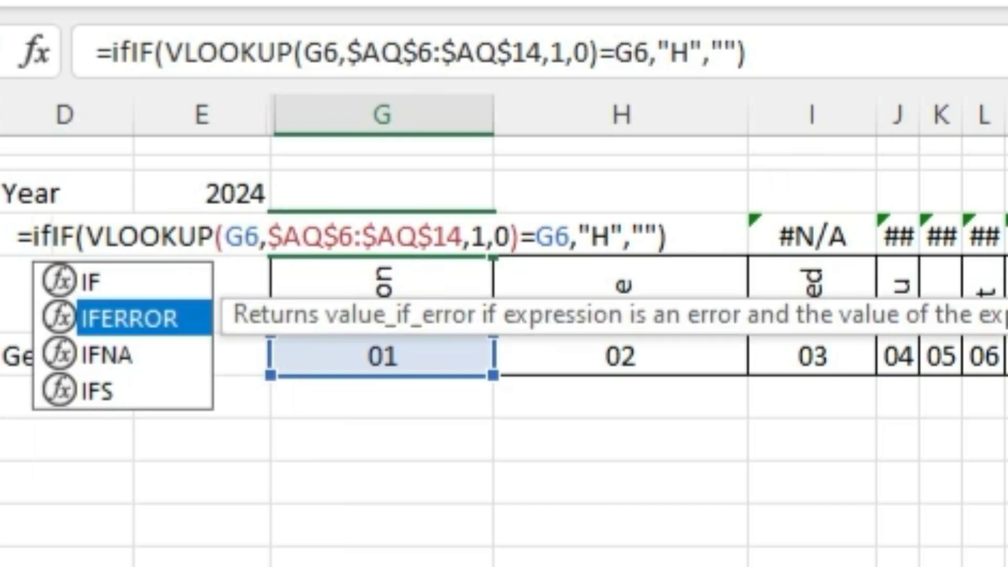
key(Tab)
Set IFERROR's value_if_error argument in G4 to empty text "" and complete the formula
click(644, 236)
text(l)
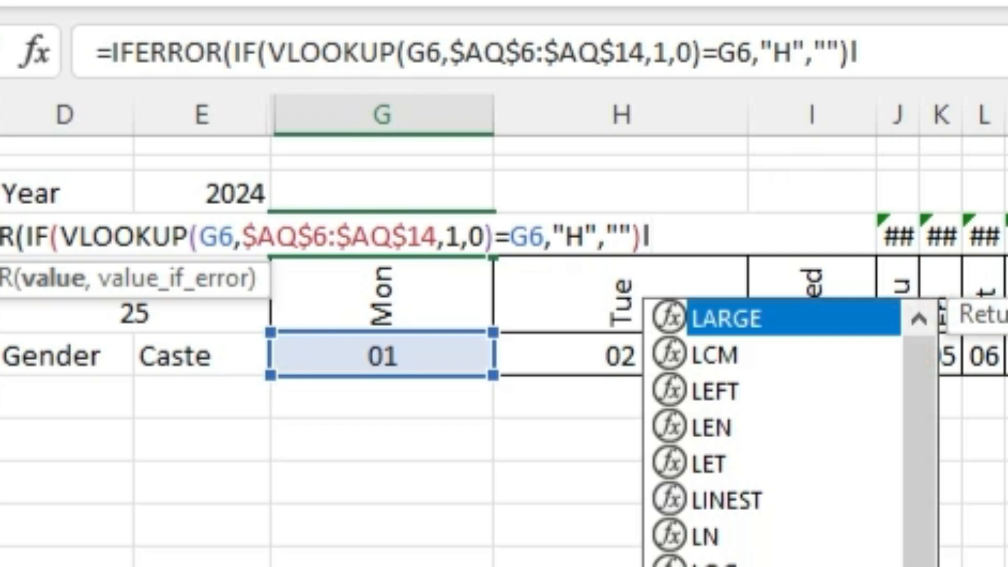
key(BackSpace)
text(,)
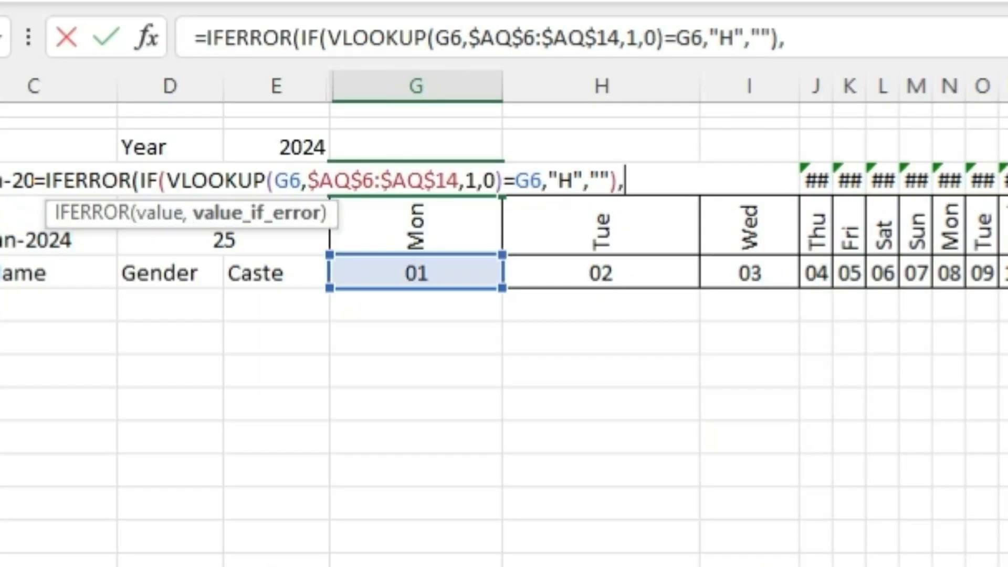
text("")
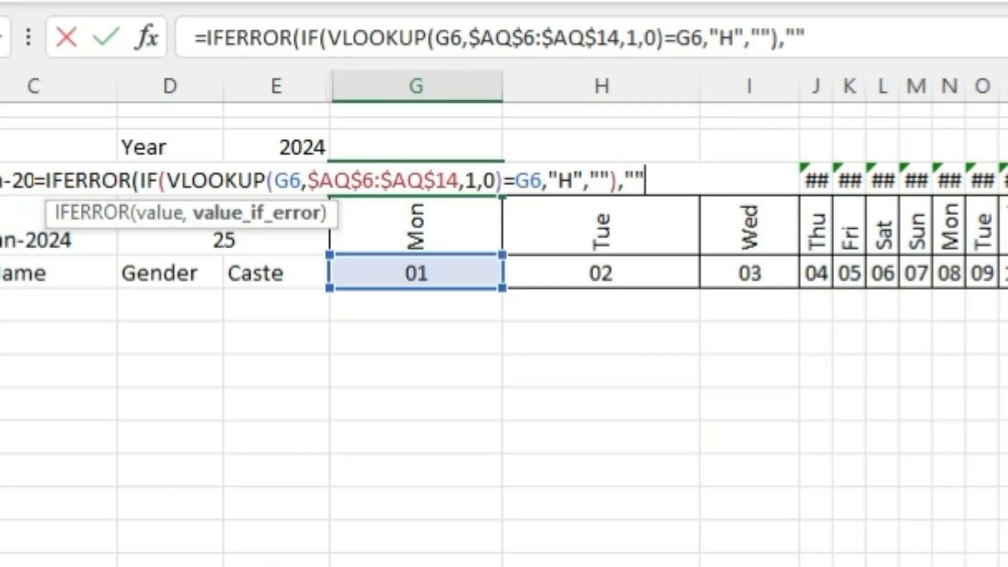
text()\)
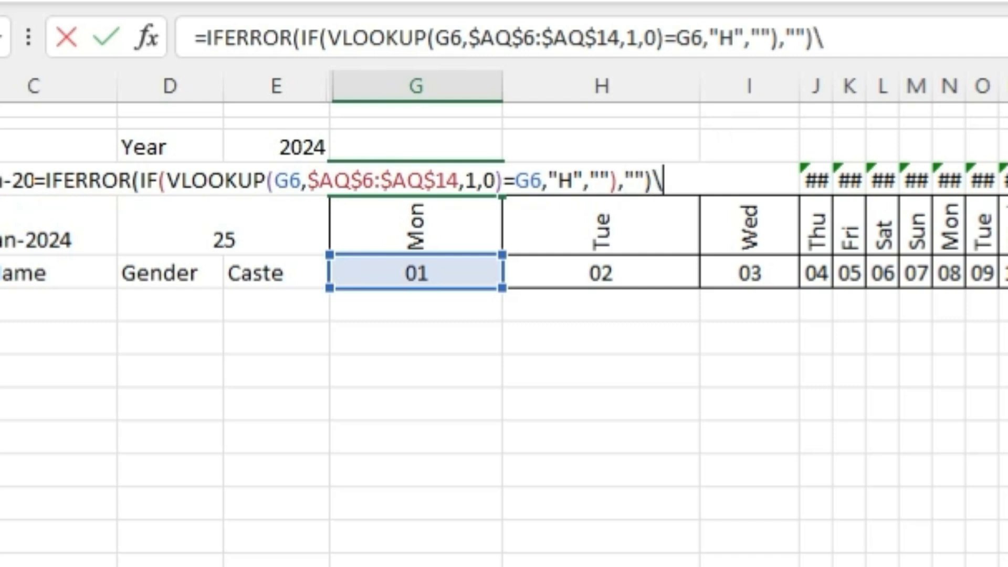
key(BackSpace)
key(Return)
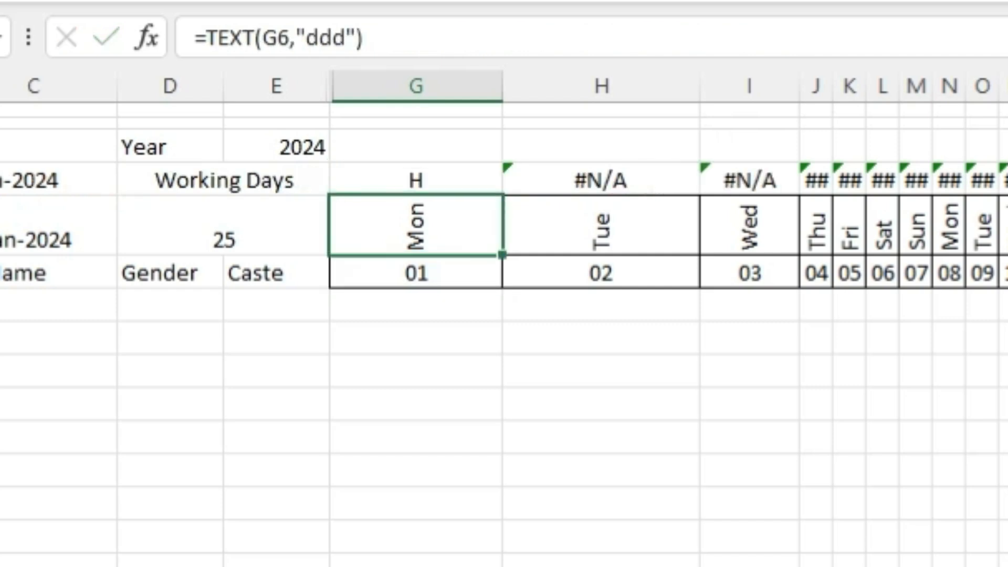
Copy the IFERROR formula from G4 across row 4 to AK4
click(416, 181)
drag(502, 195, 1007, 186)
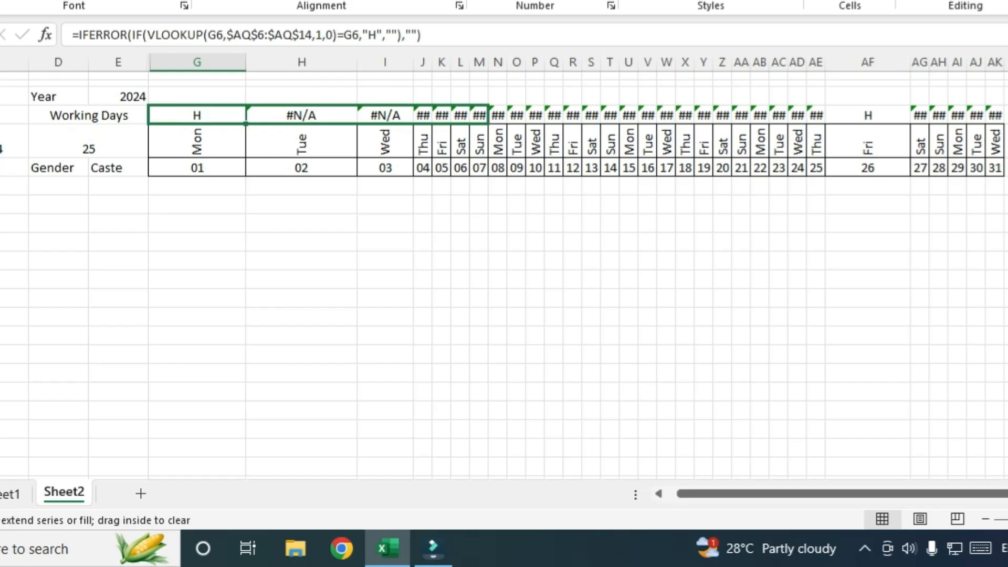
drag(997, 122, 998, 122)
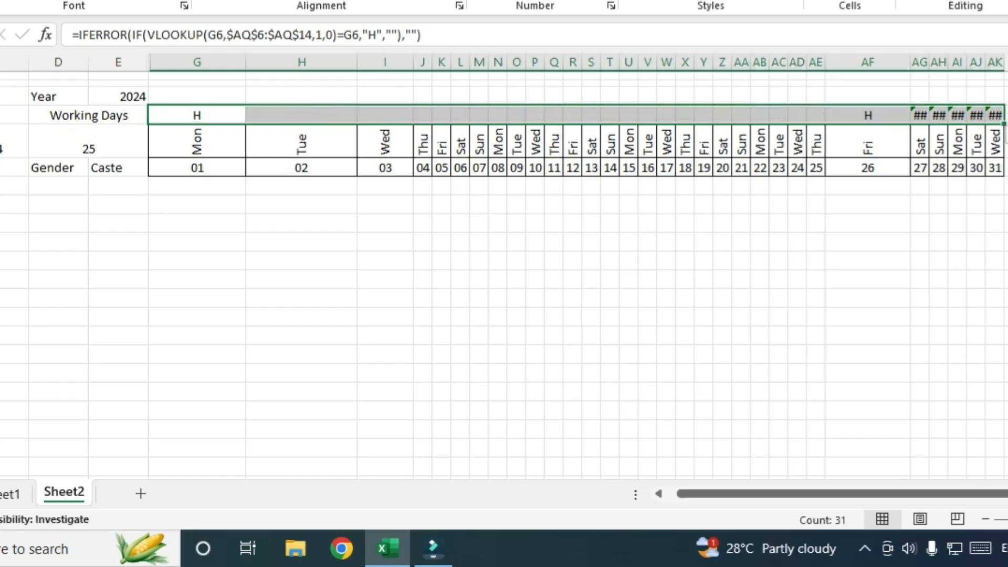
click(815, 279)
Narrow columns G to AL to one uniform width just wide enough to show the two-digit day numbers
drag(197, 62, 1001, 62)
drag(911, 62, 839, 61)
drag(597, 62, 601, 62)
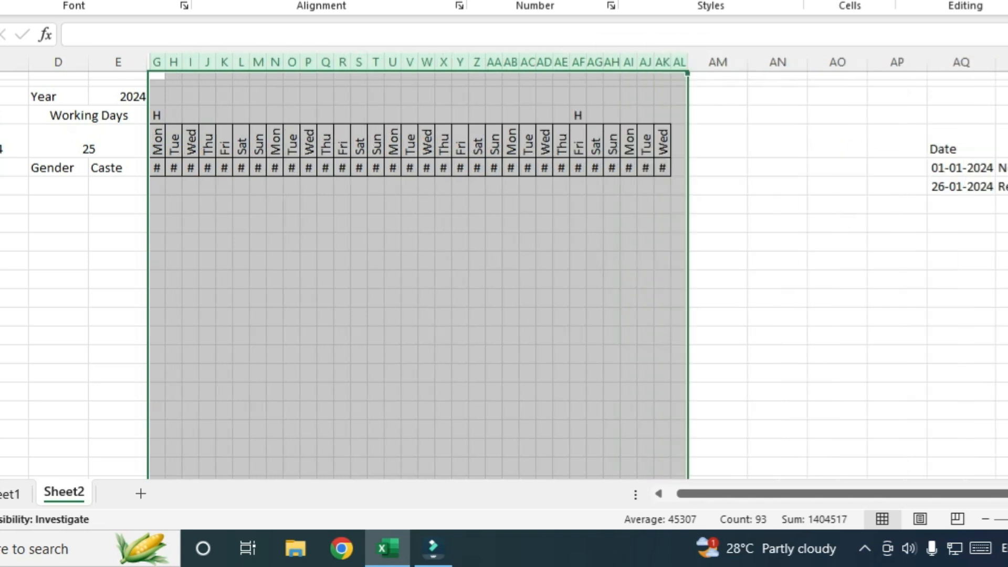
drag(688, 62, 694, 62)
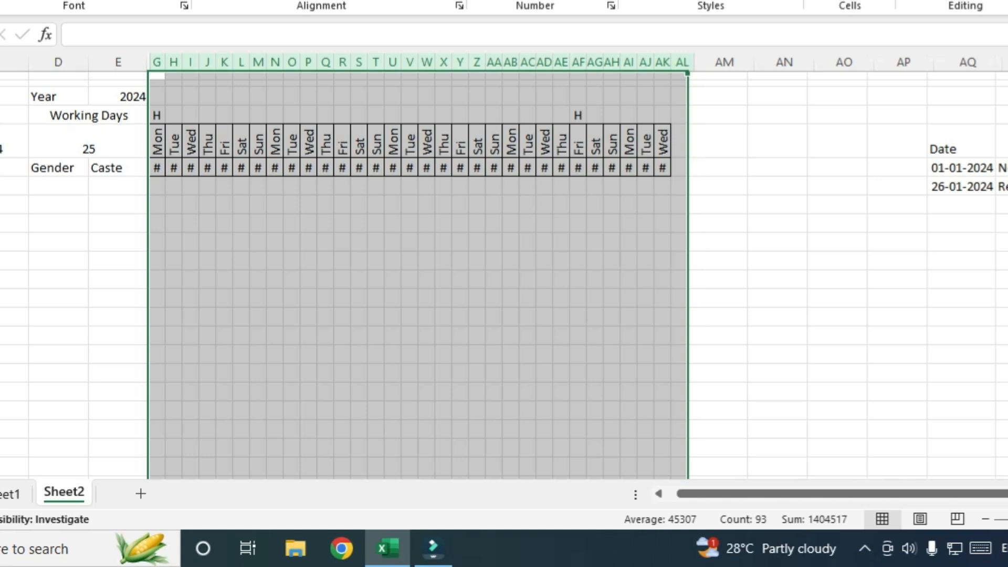
click(723, 242)
click(558, 261)
click(347, 261)
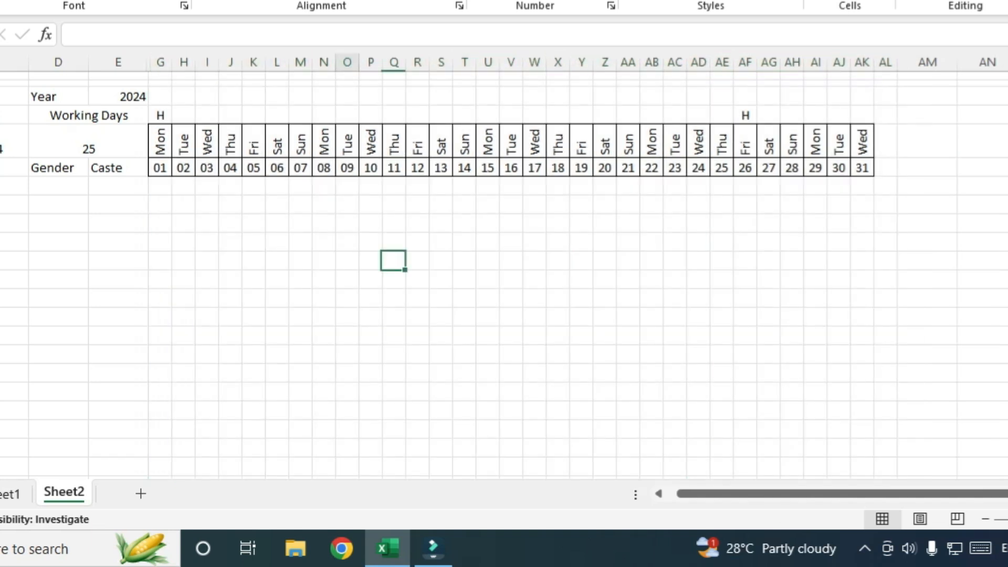
Check the working days formula in D5 and the holiday marks in G4 and AF4 against the holiday dates in column AQ
click(88, 140)
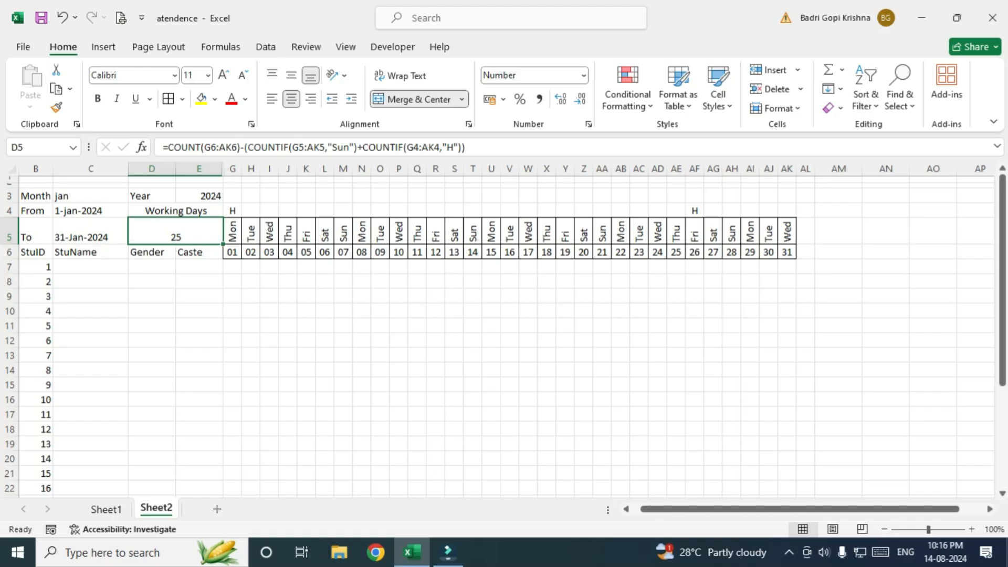
click(306, 341)
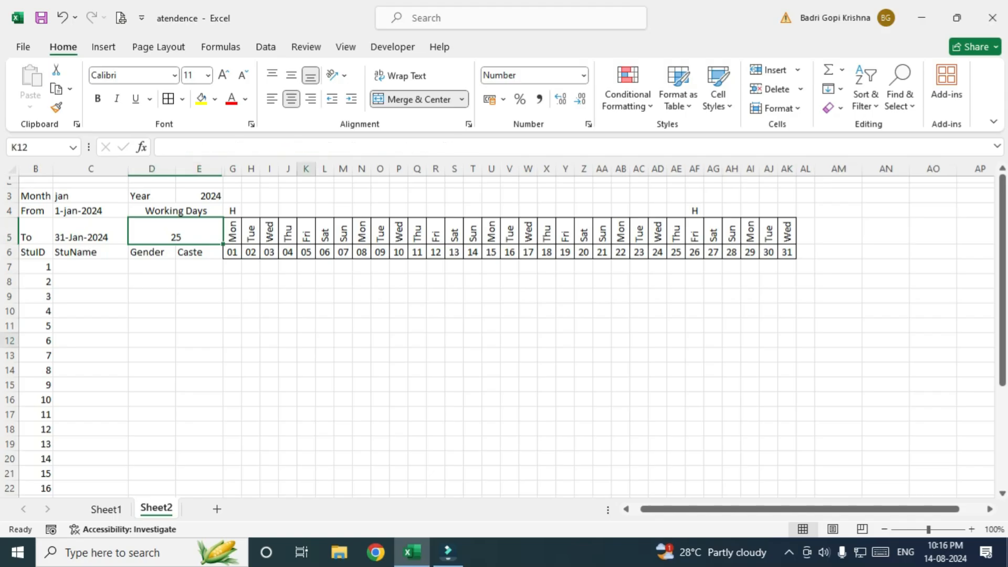
drag(800, 509, 825, 510)
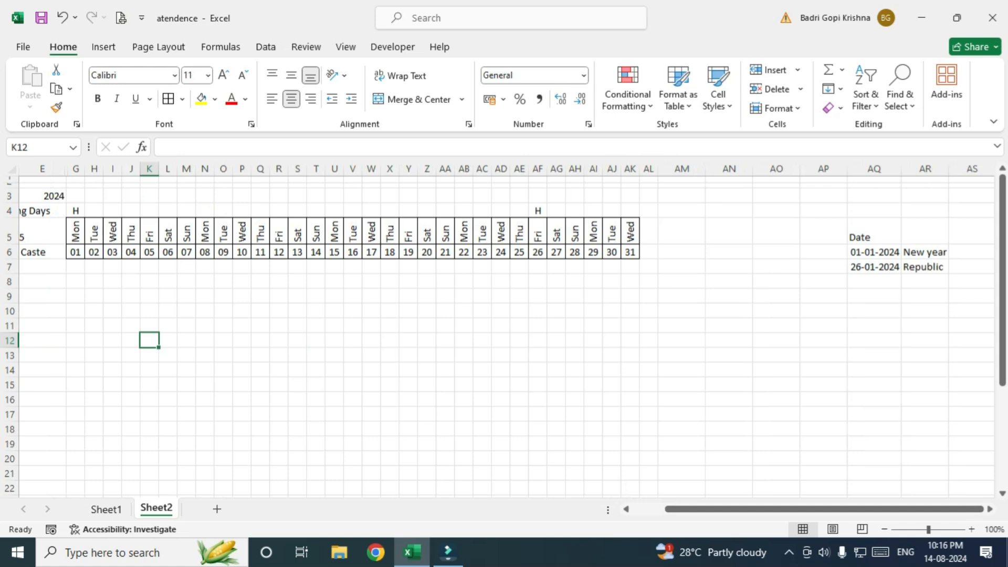
drag(875, 252, 874, 327)
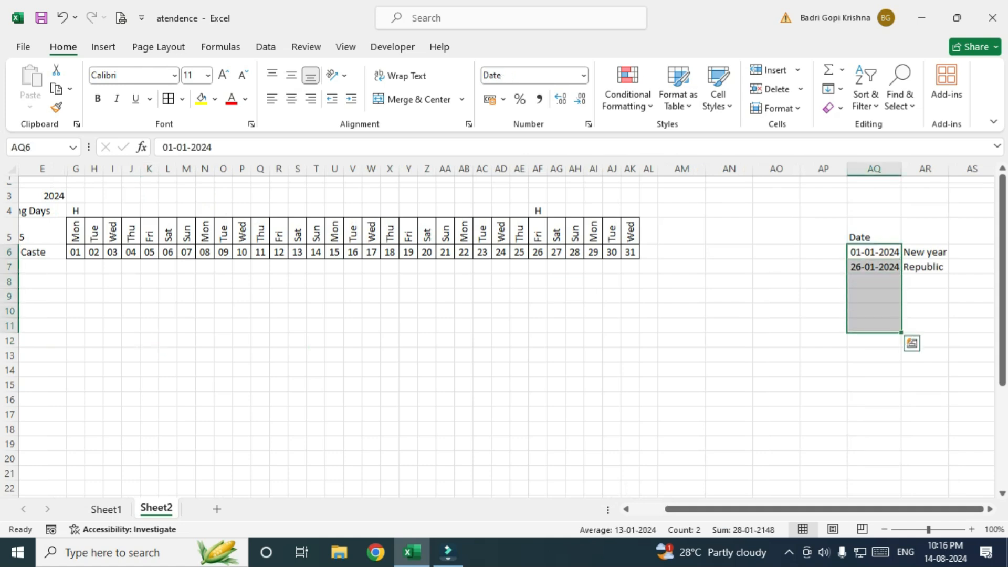
drag(875, 252, 874, 326)
drag(793, 509, 760, 509)
click(239, 211)
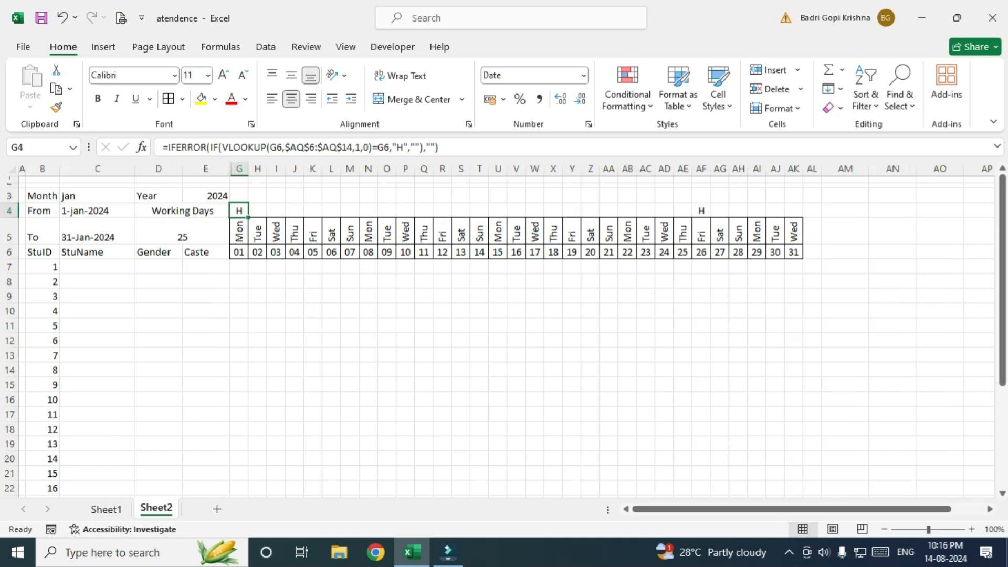
click(701, 211)
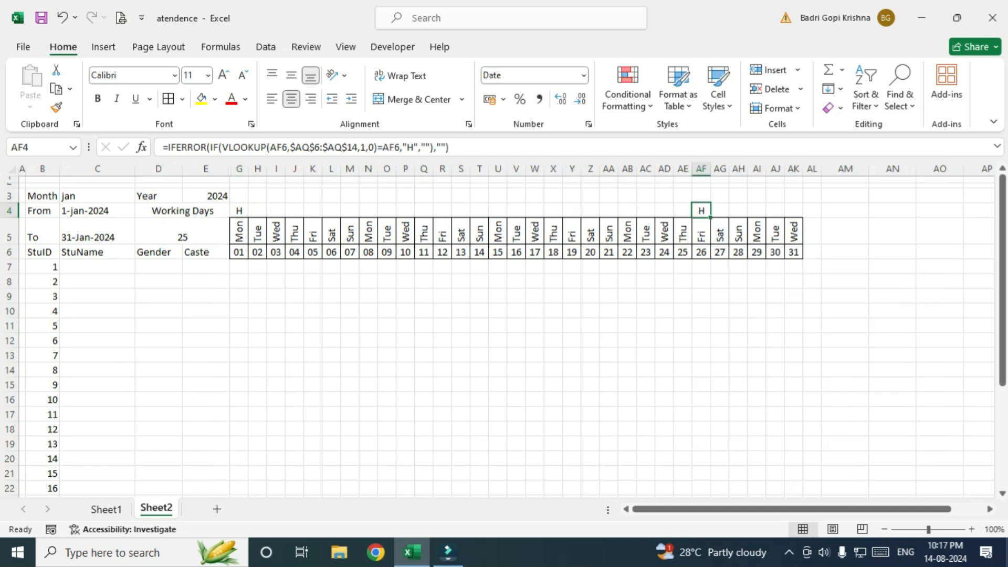
click(239, 211)
click(701, 211)
click(182, 232)
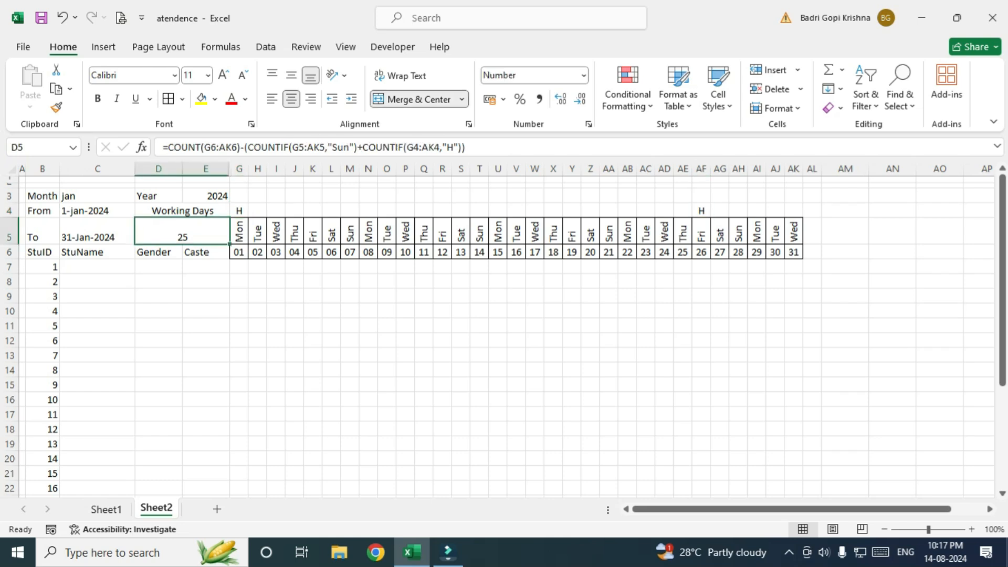
click(257, 297)
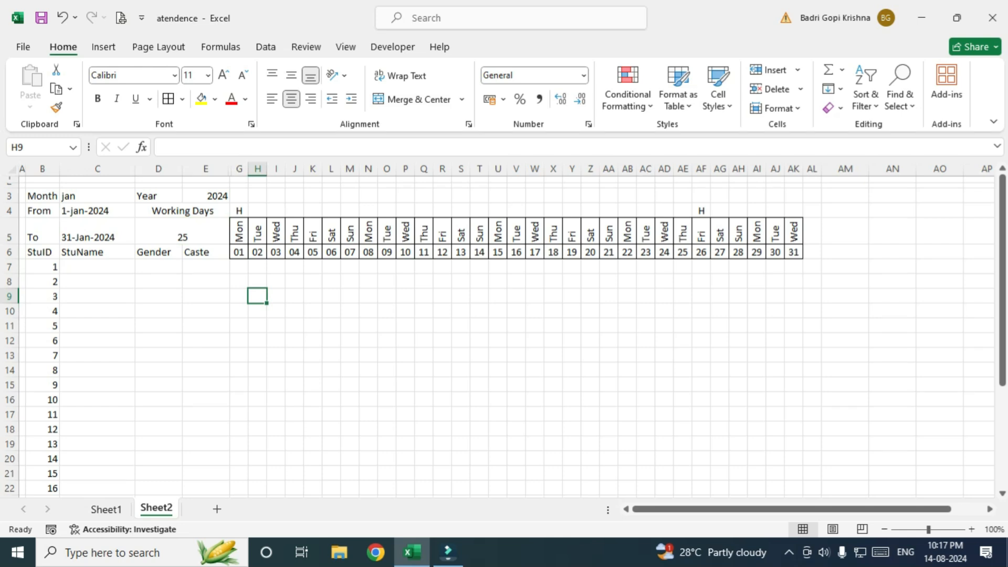
Apply borders to every cell of the attendance table, from the StuID header in B6 down the student rows to column AK
click(42, 252)
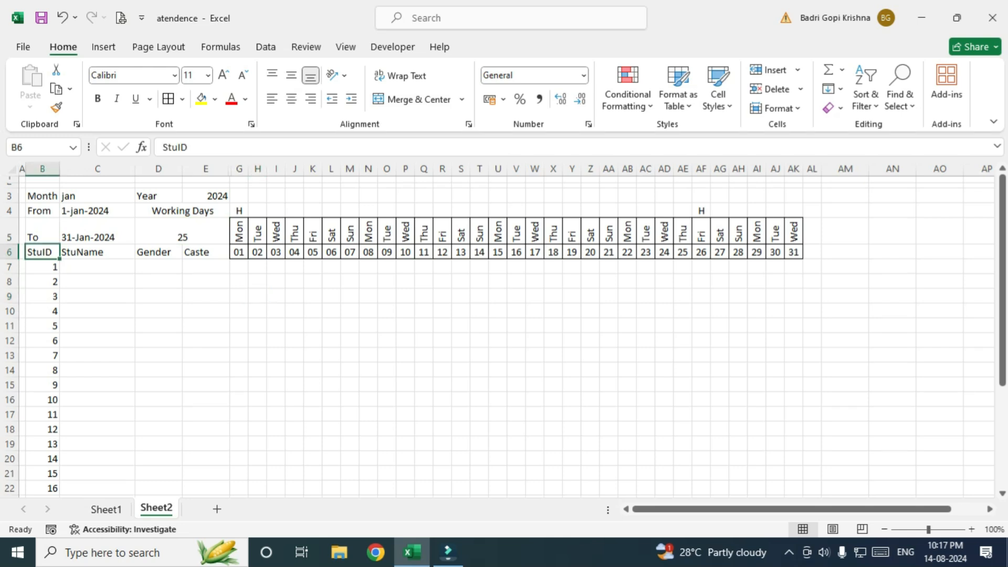
scroll(504, 336, down, 5)
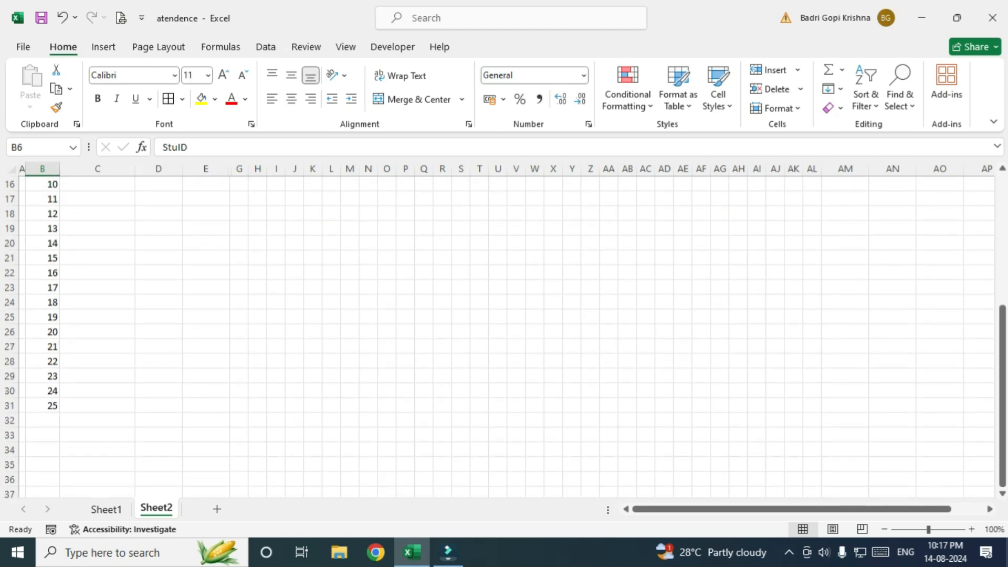
shift+click(757, 391)
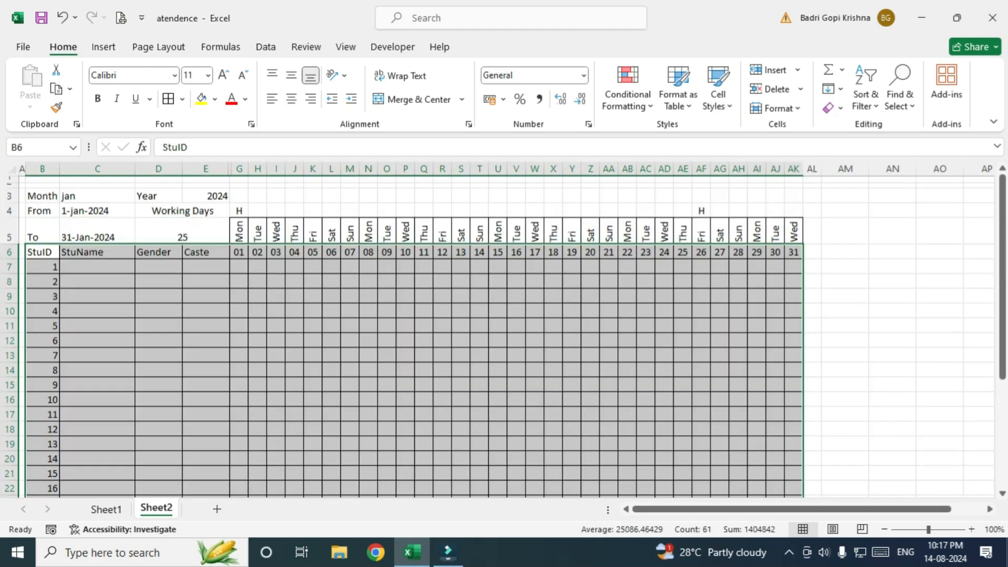
click(257, 341)
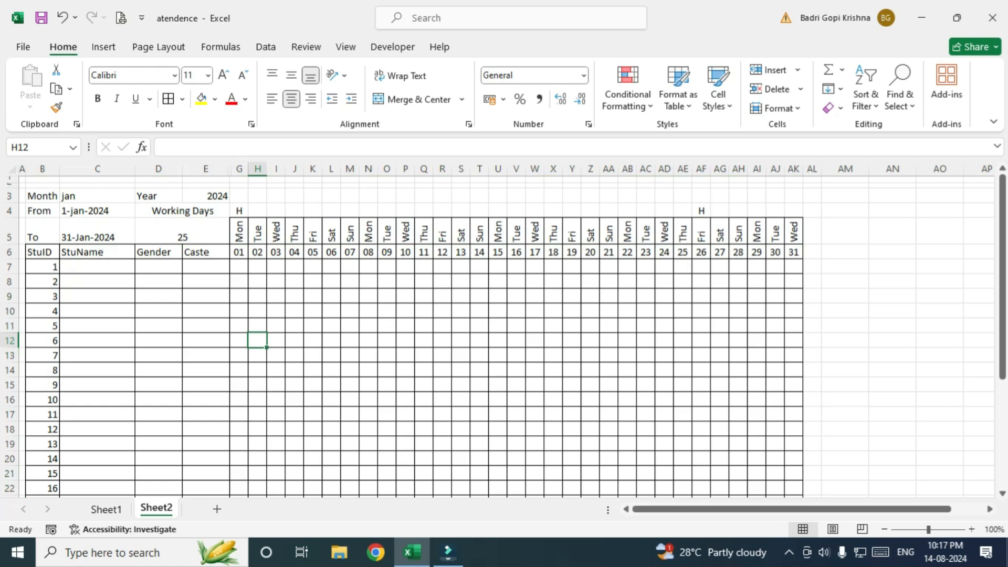
click(295, 282)
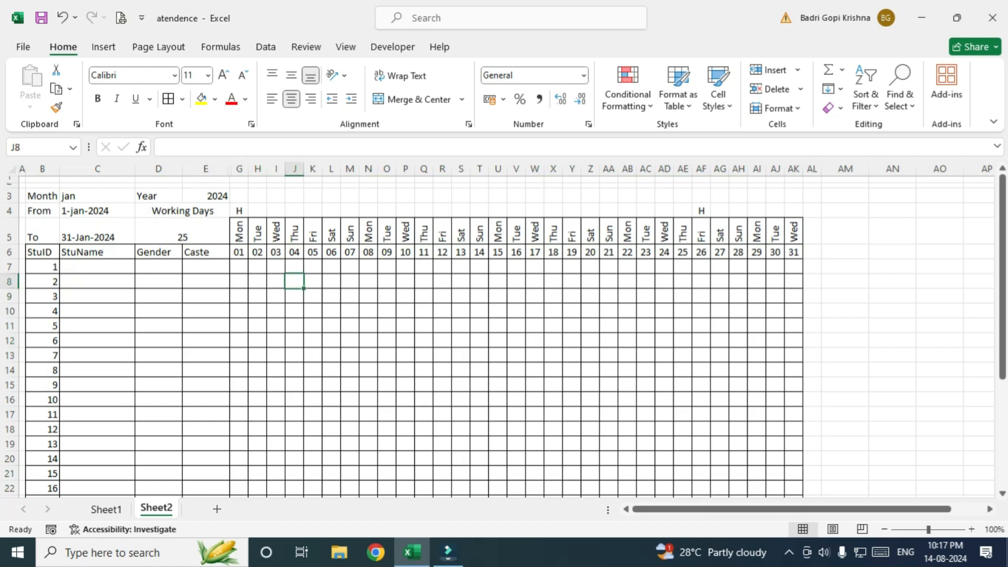
click(498, 341)
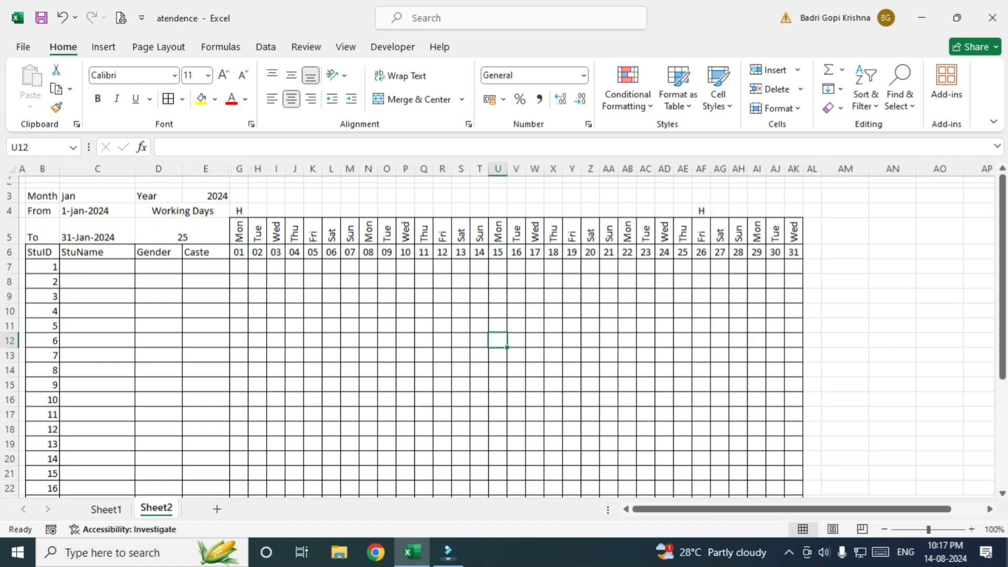
Set the month in C3 to feb
click(97, 196)
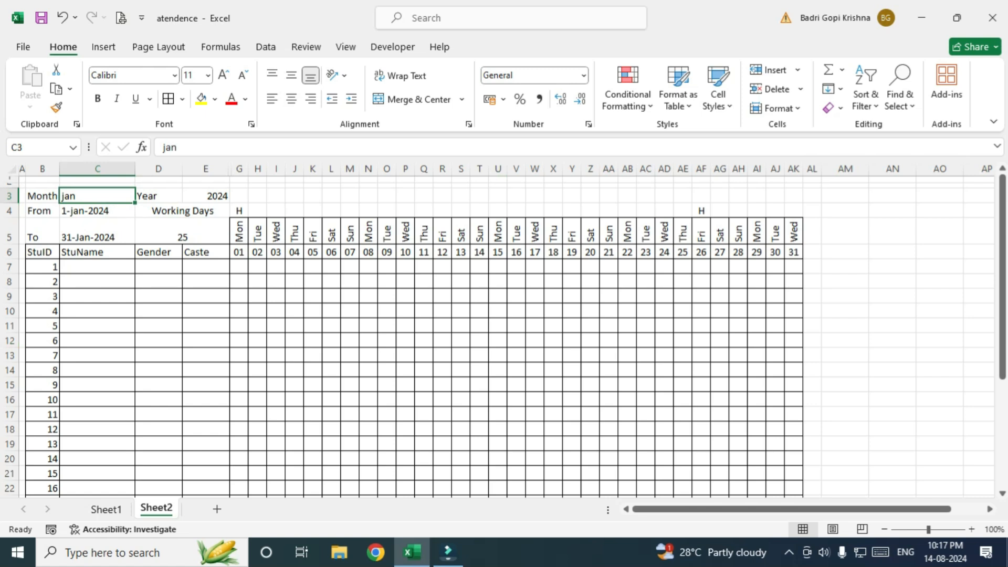
text(fu)
key(BackSpace)
text(eb)
key(Return)
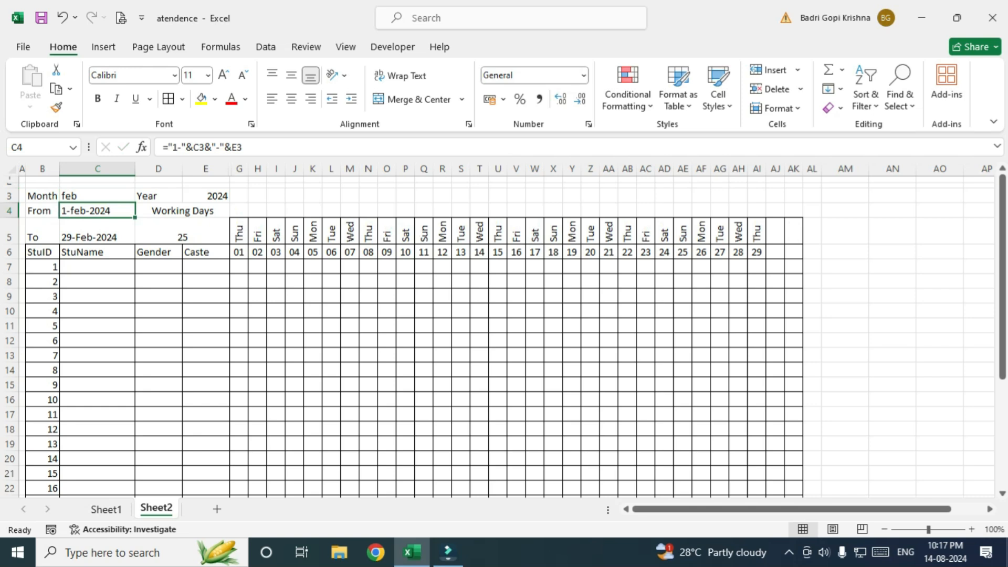
Compare the holiday dates in column AQ with the holiday formulas across row 4 for February
drag(762, 509, 795, 509)
drag(874, 281, 875, 488)
click(874, 281)
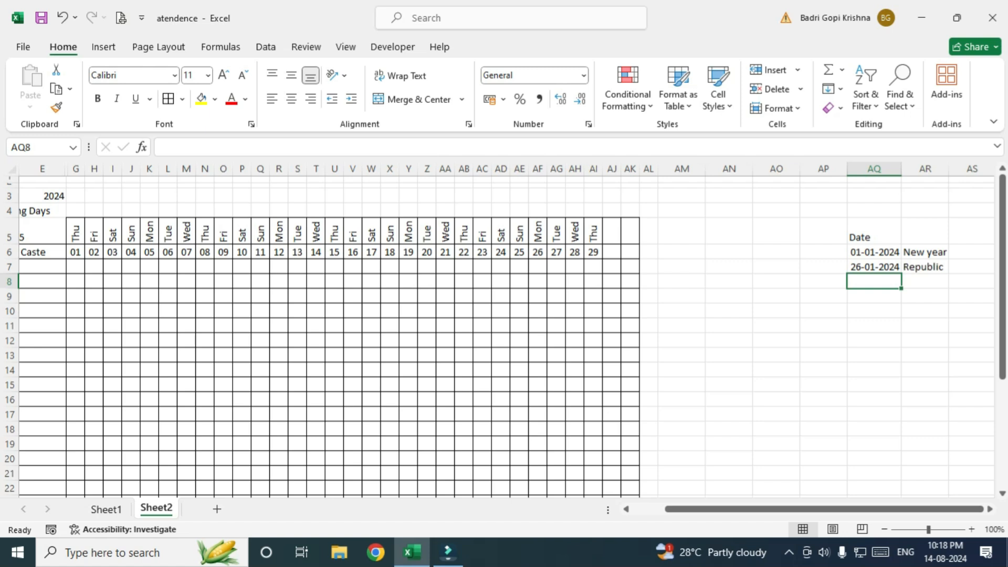
click(76, 211)
click(242, 211)
click(316, 211)
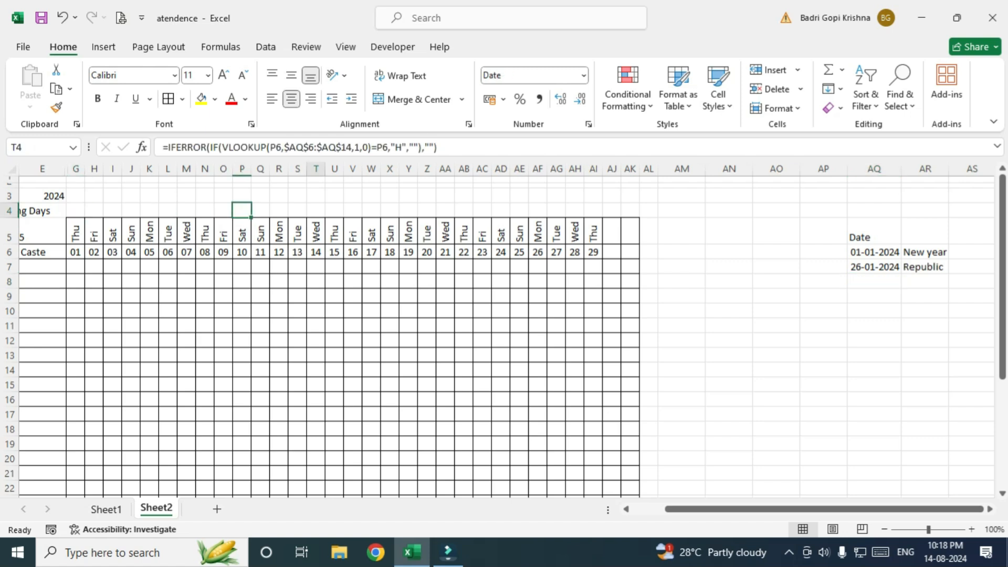
mouse_move(722, 510)
mouse_down()
mouse_move(689, 509)
mouse_move(721, 509)
mouse_up()
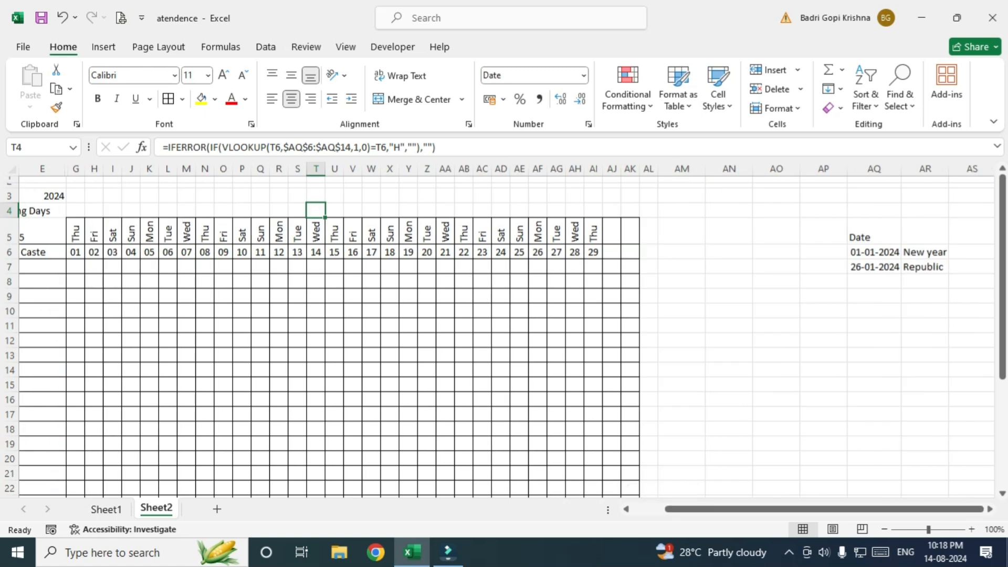
drag(76, 210, 612, 211)
drag(721, 509, 689, 510)
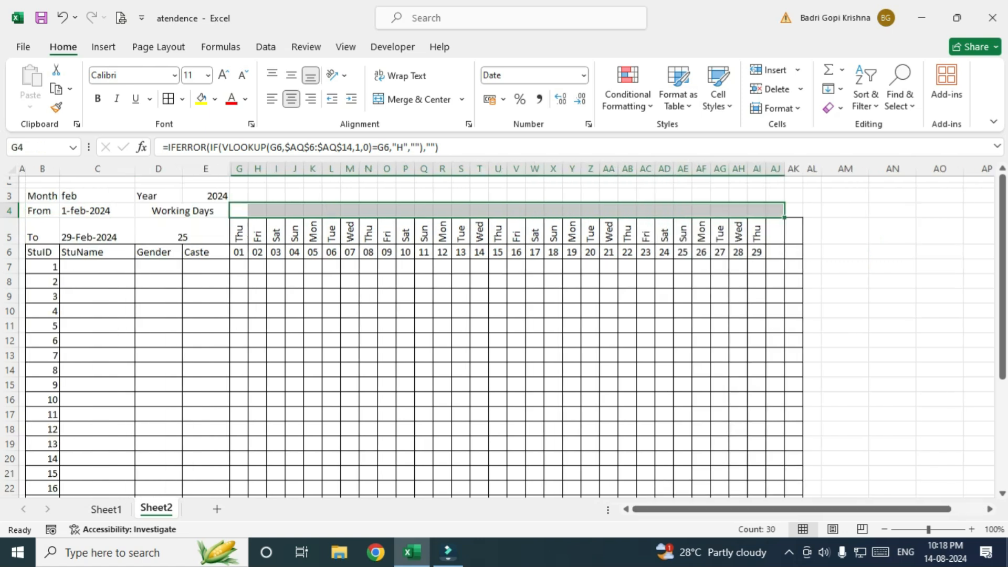
Set the month in C3 to Jan
click(97, 196)
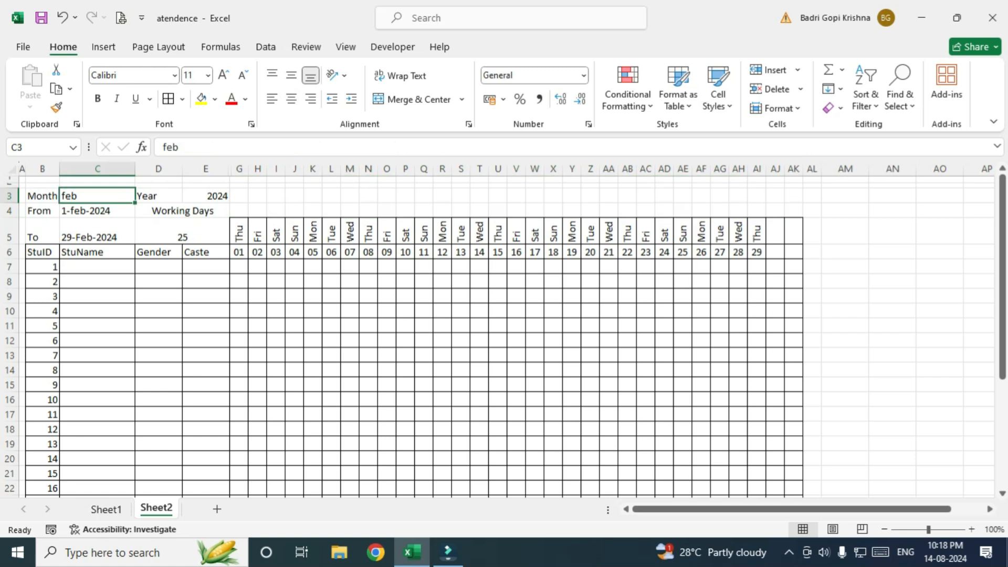
text(jan)
key(Return)
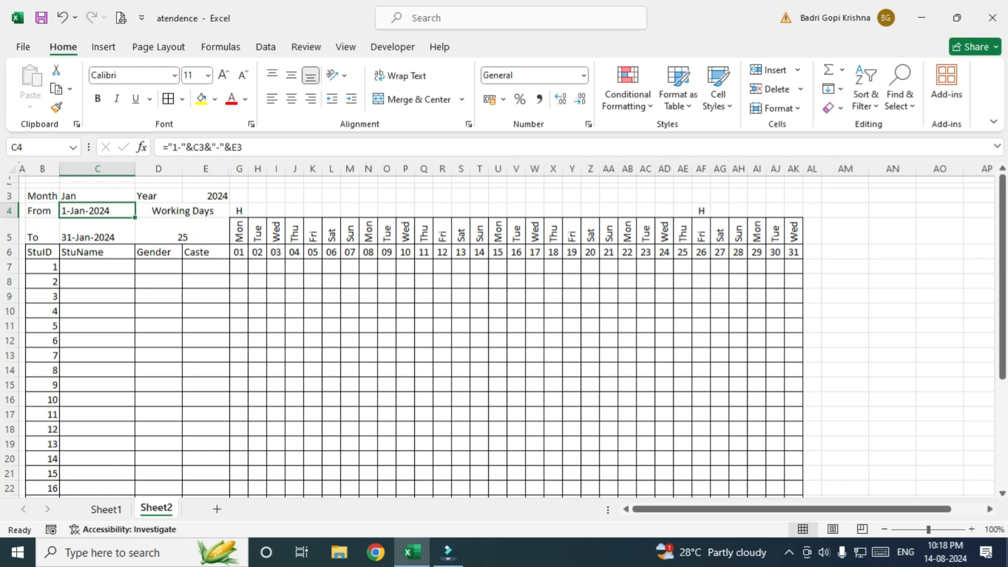
click(295, 311)
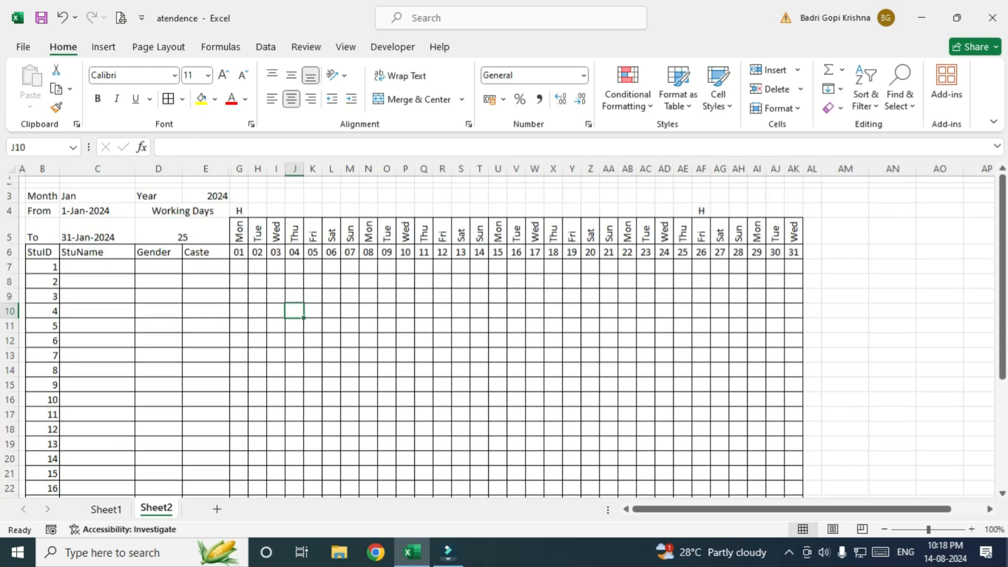
Select the day grid from G5 through column AK and open the conditional formatting rules manager for the current selection
click(239, 231)
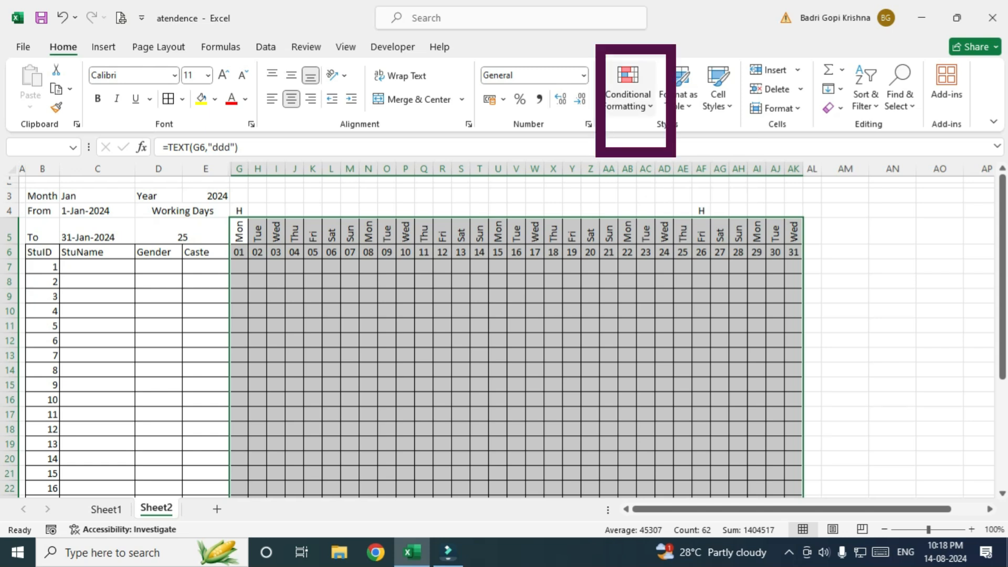
click(628, 89)
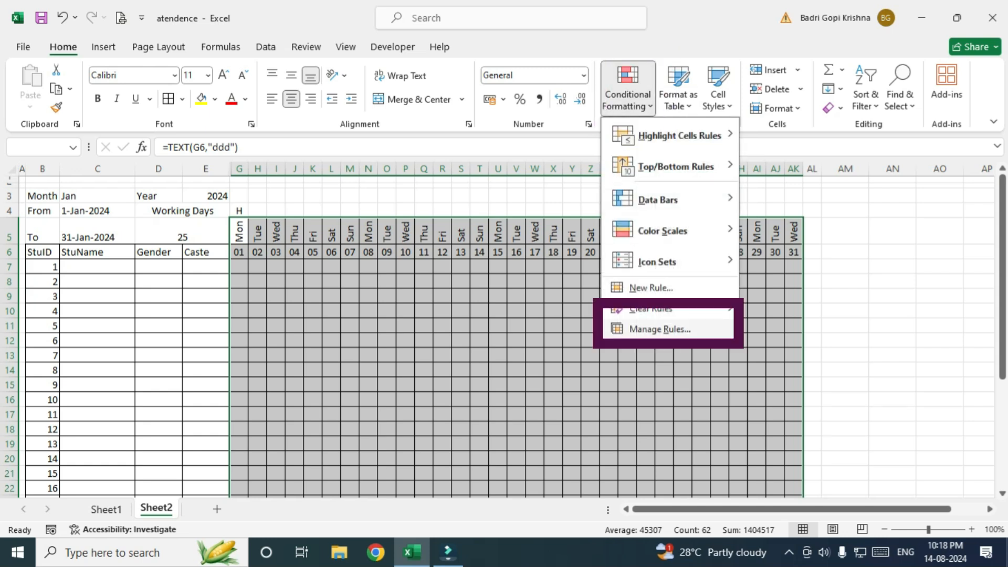
click(661, 330)
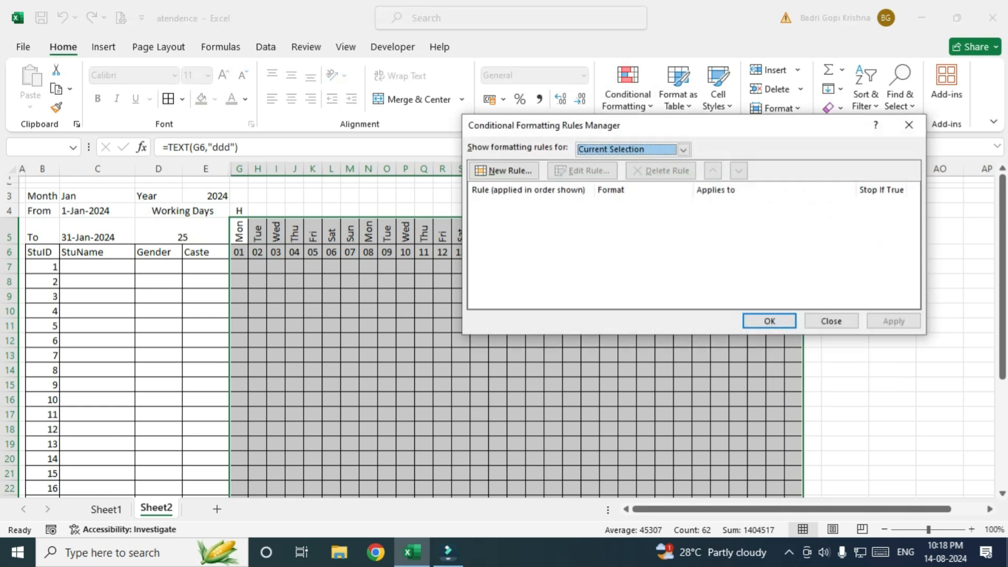
drag(687, 125, 621, 189)
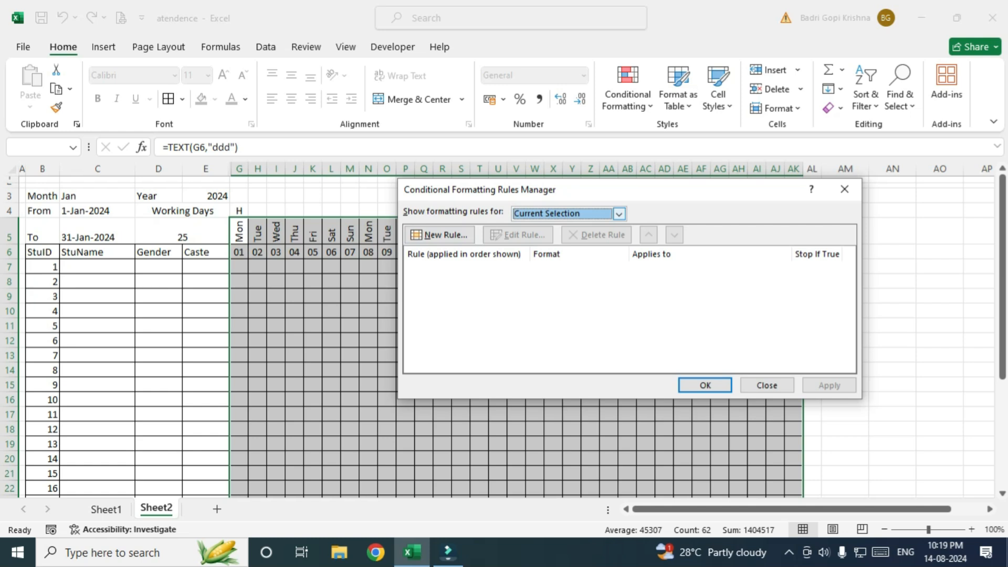
click(619, 213)
click(620, 214)
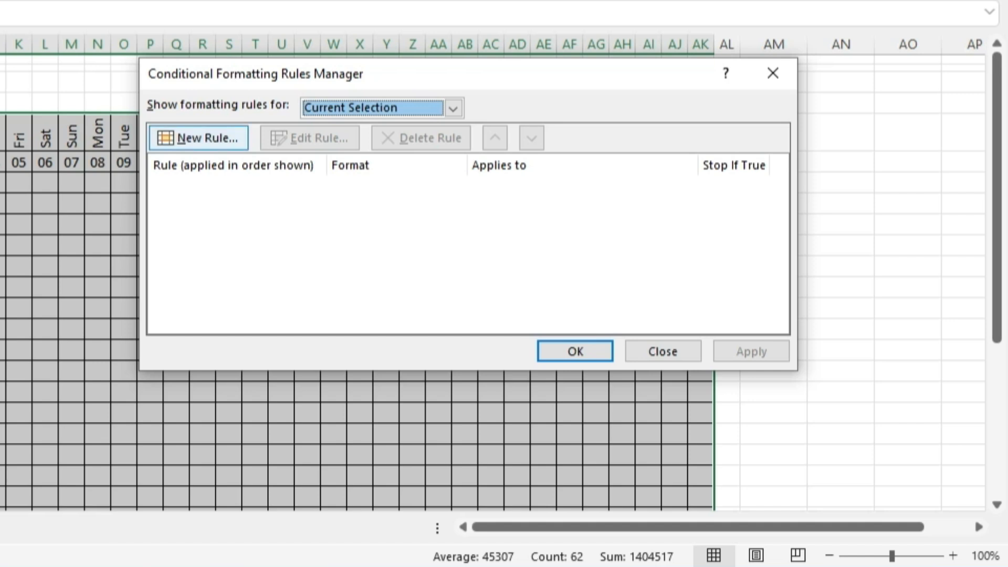
Create a formula-based formatting rule for G7:AK32 with =G$5 as its formula, keeping the column reference relative
key(Tab)
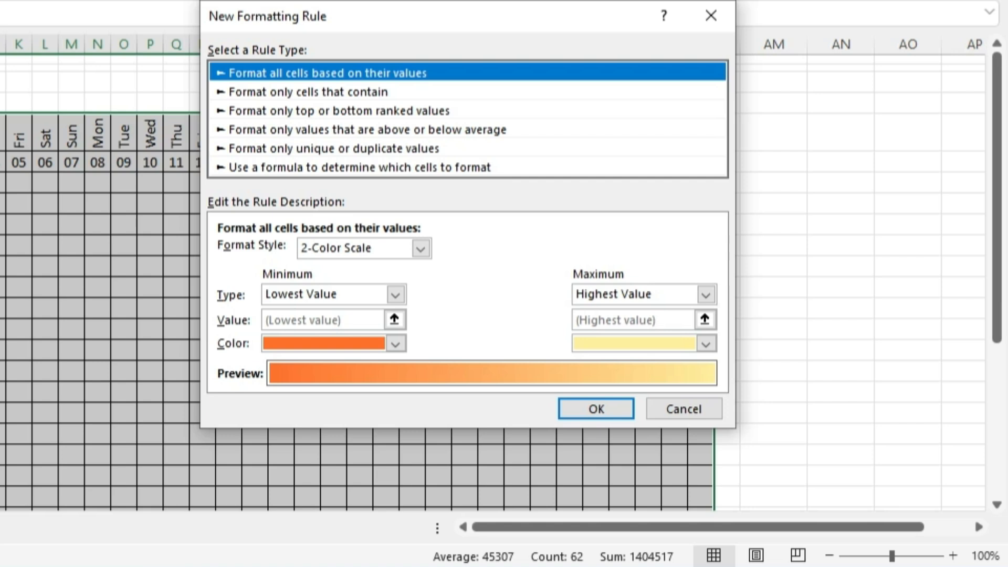
click(359, 167)
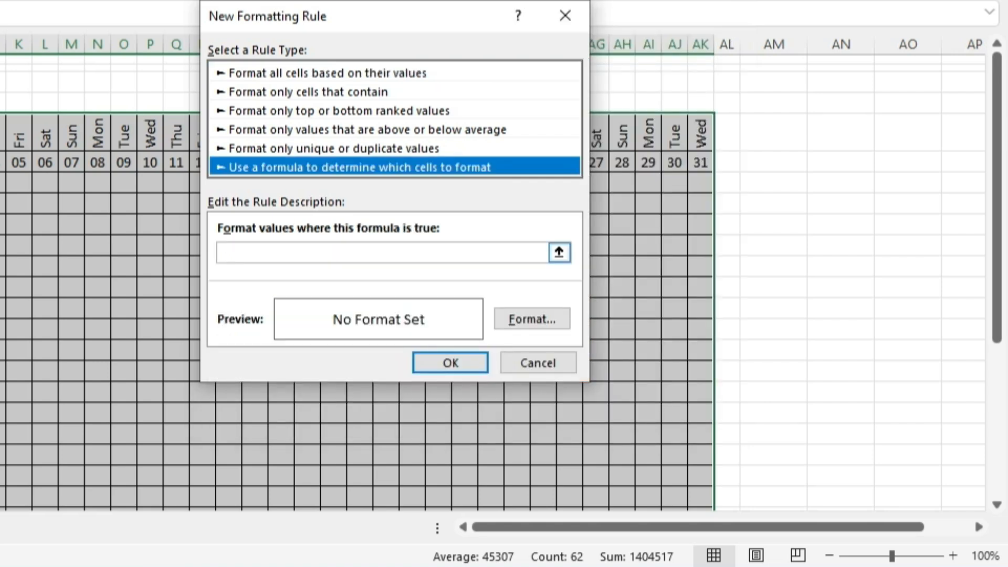
click(367, 253)
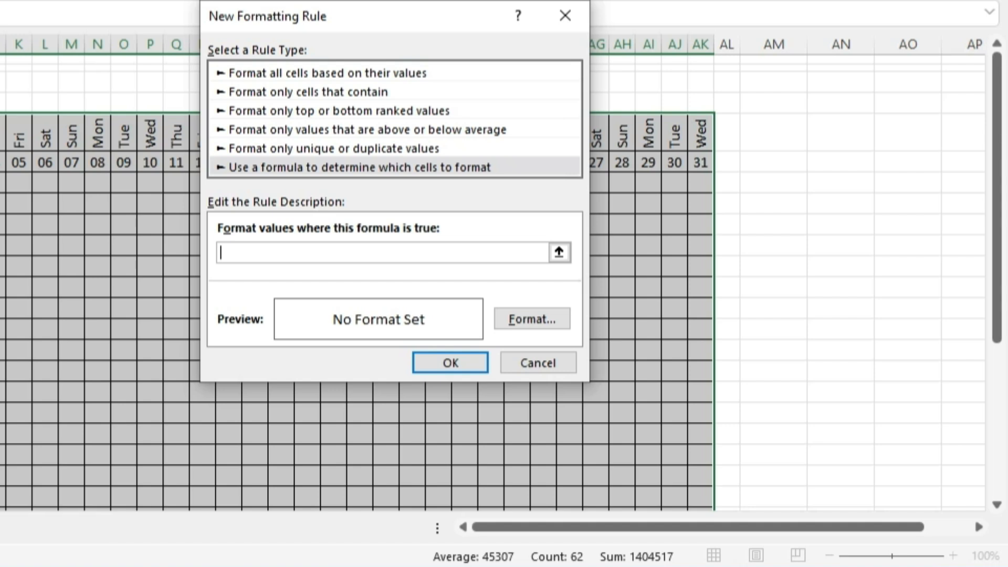
text(=$G$5)
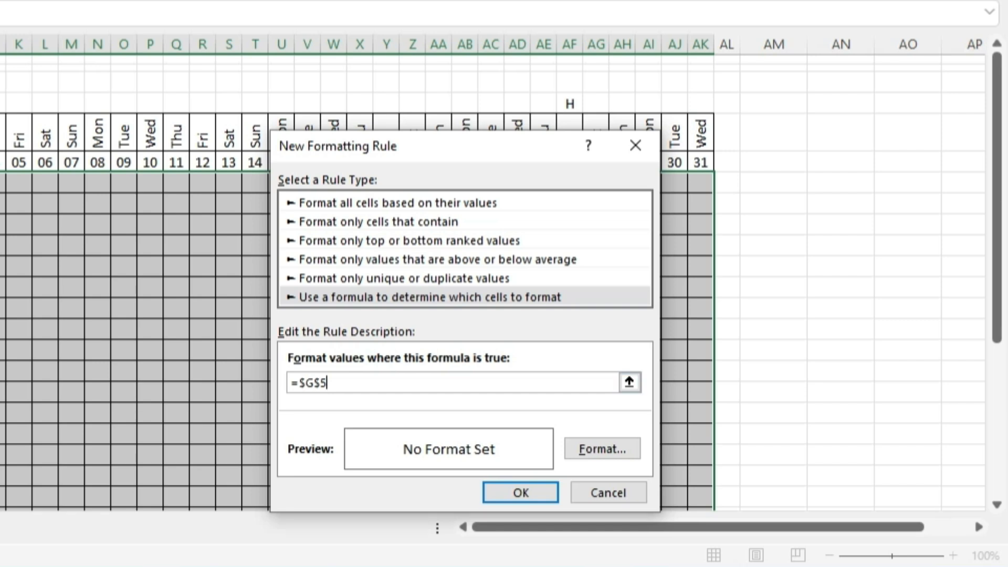
click(305, 382)
key(BackSpace)
key(Right)
key(Right)
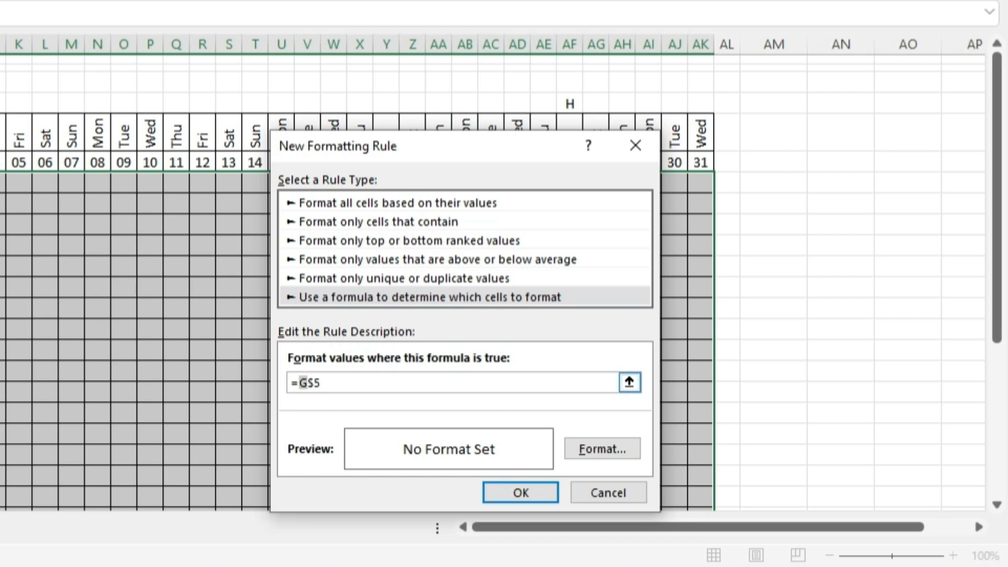
Give the rule a fill with red pattern color and the thin vertical stripe pattern style, and apply the rule
key(Tab)
key(Tab)
key(Return)
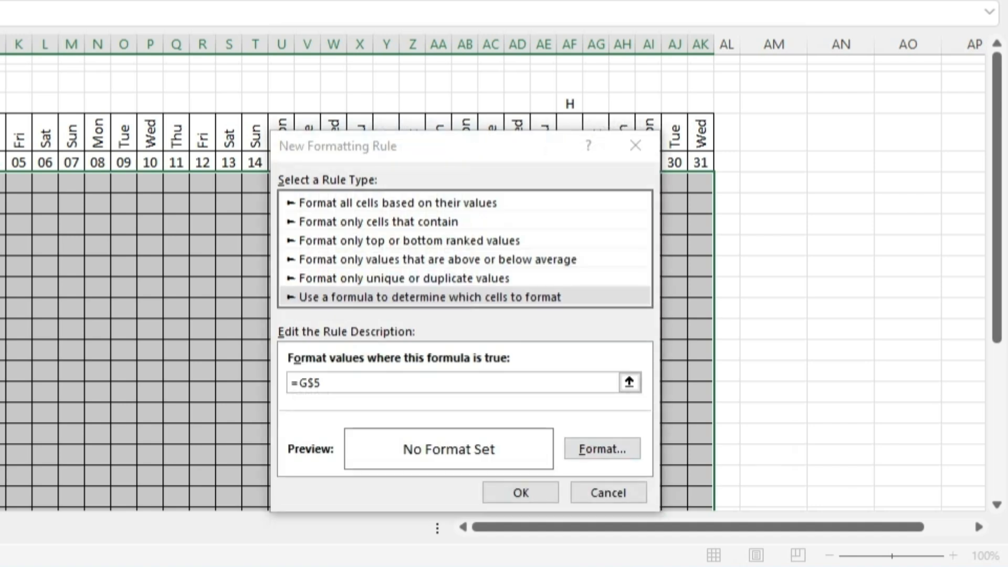
click(720, 118)
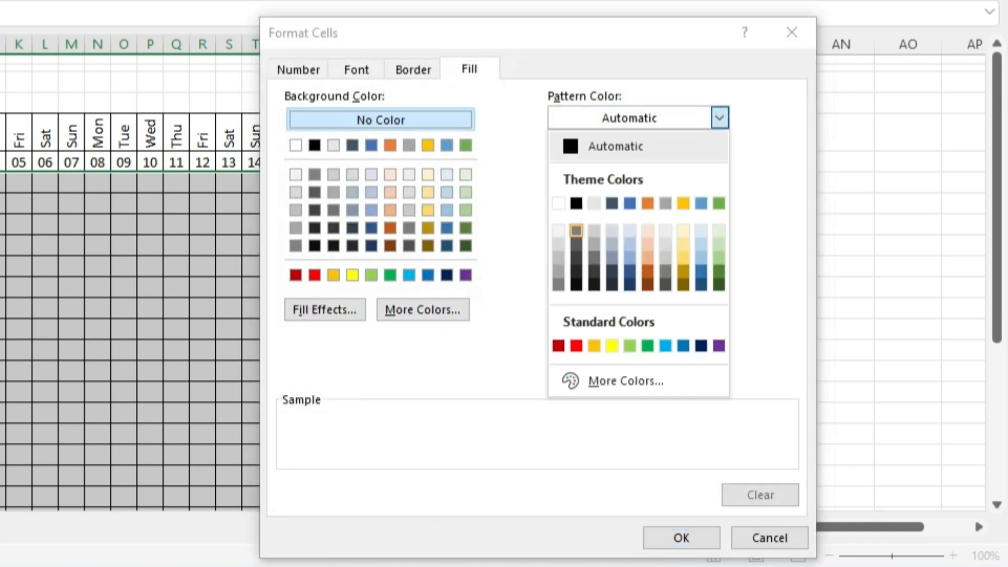
click(576, 346)
click(720, 162)
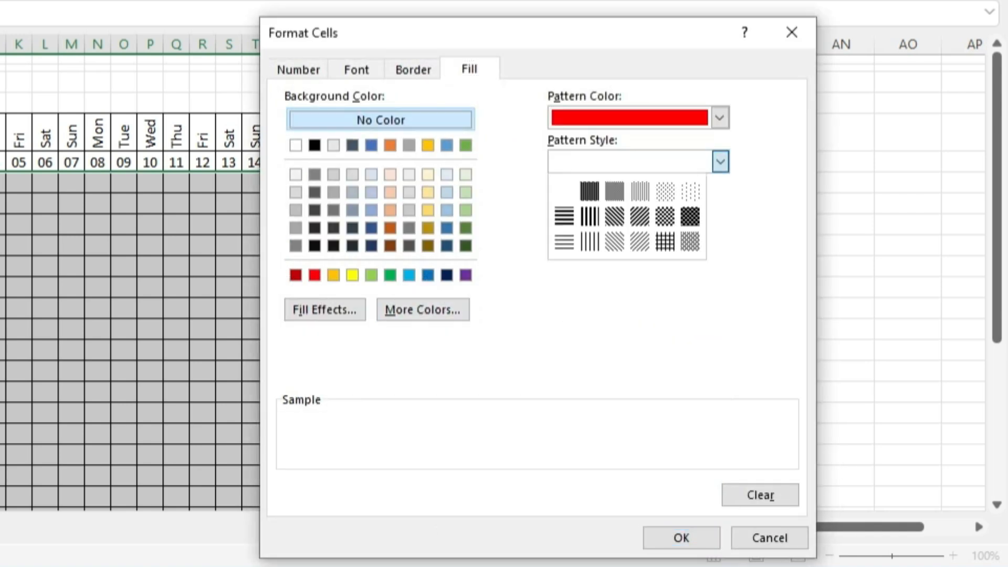
click(588, 242)
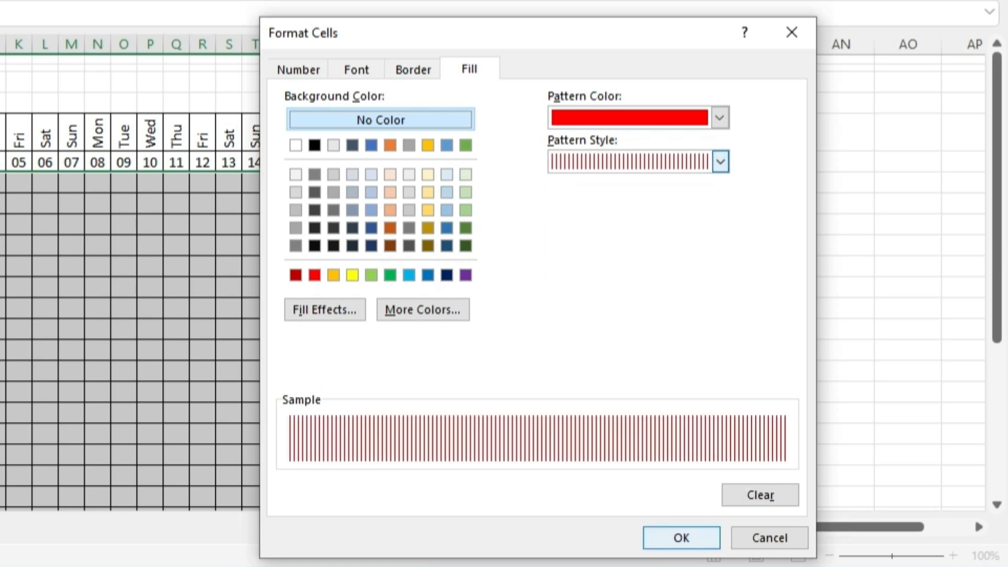
click(681, 538)
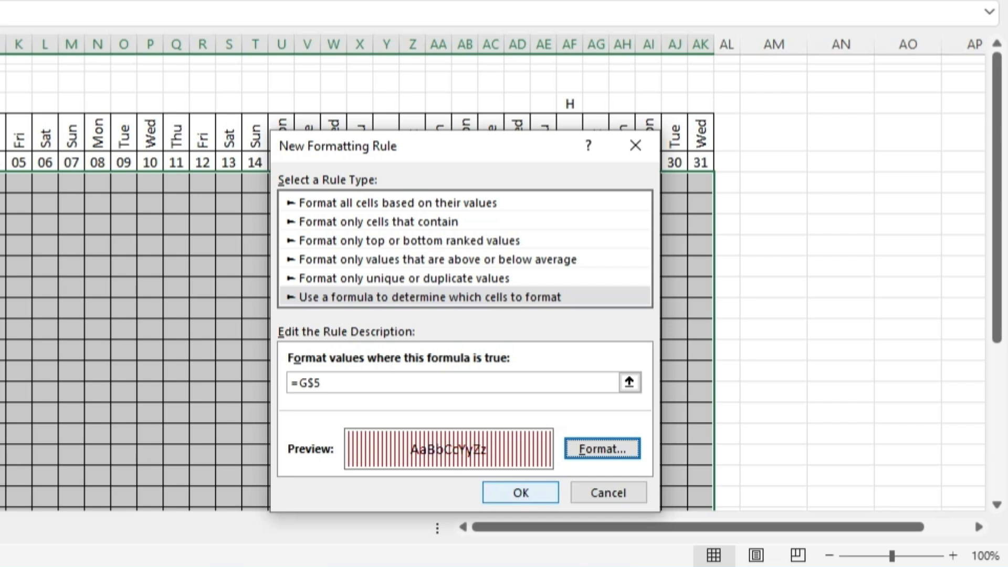
click(521, 493)
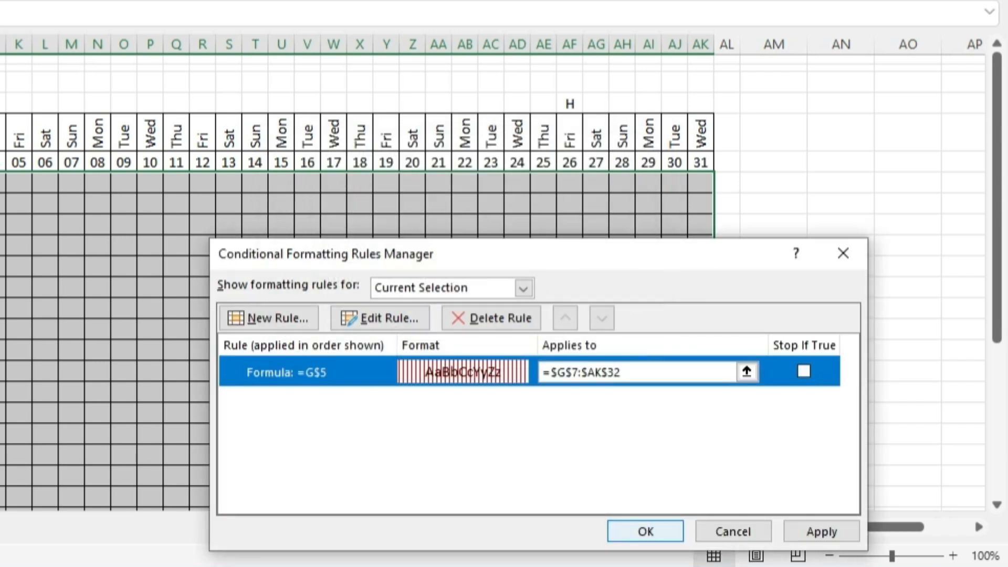
key(Return)
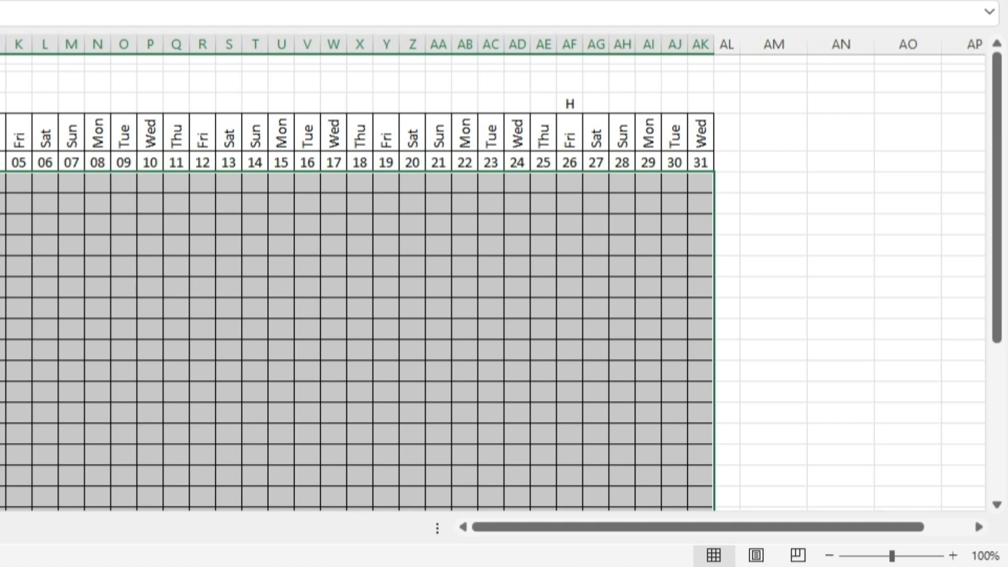
Edit the striped fill rule so its formula reads =G$5="Sun"
click(452, 1)
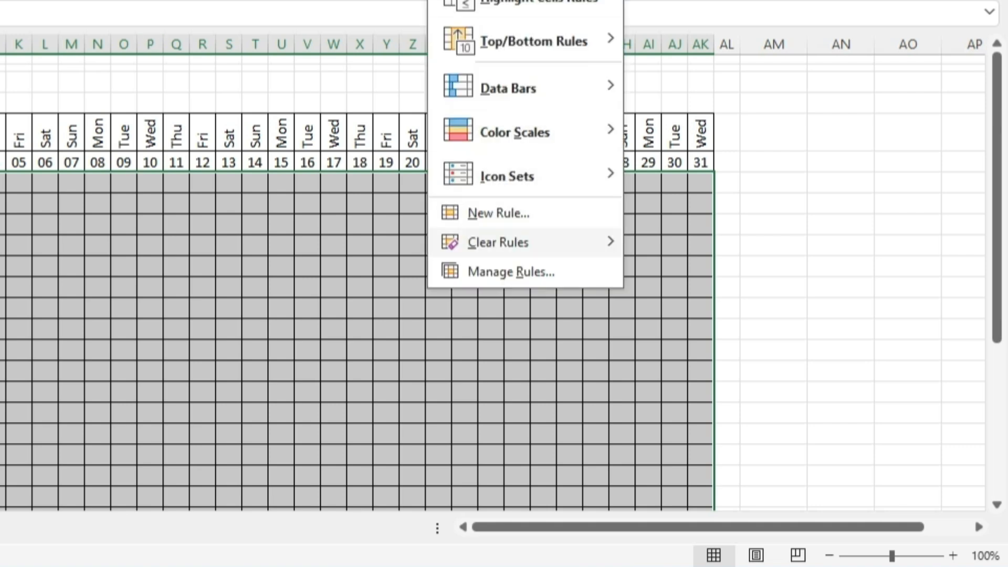
click(511, 272)
click(287, 372)
click(381, 318)
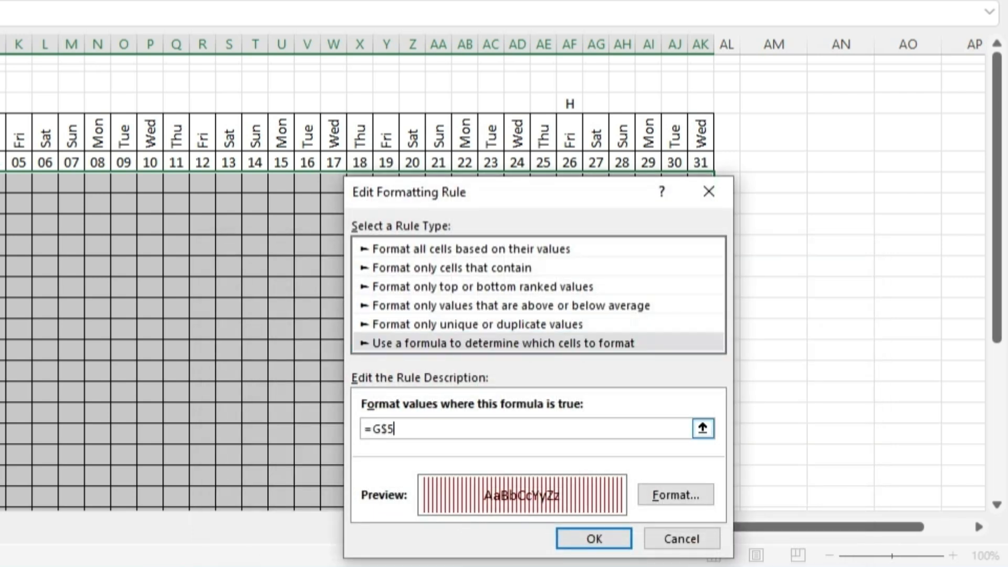
text(="Sun")
key(Return)
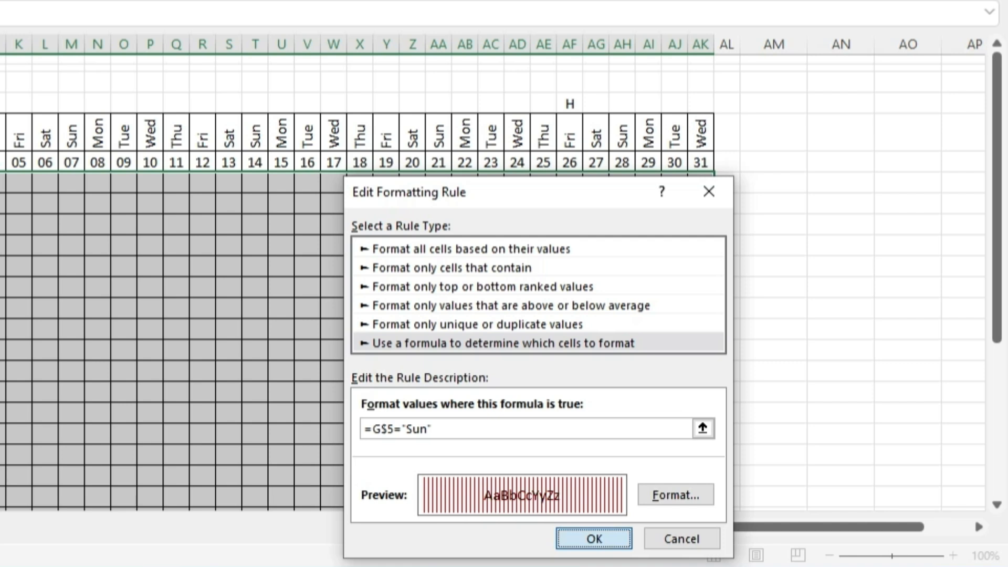
Confirm the edited =G$5="Sun" rule and apply it to the day grid G7:AK32
key(Return)
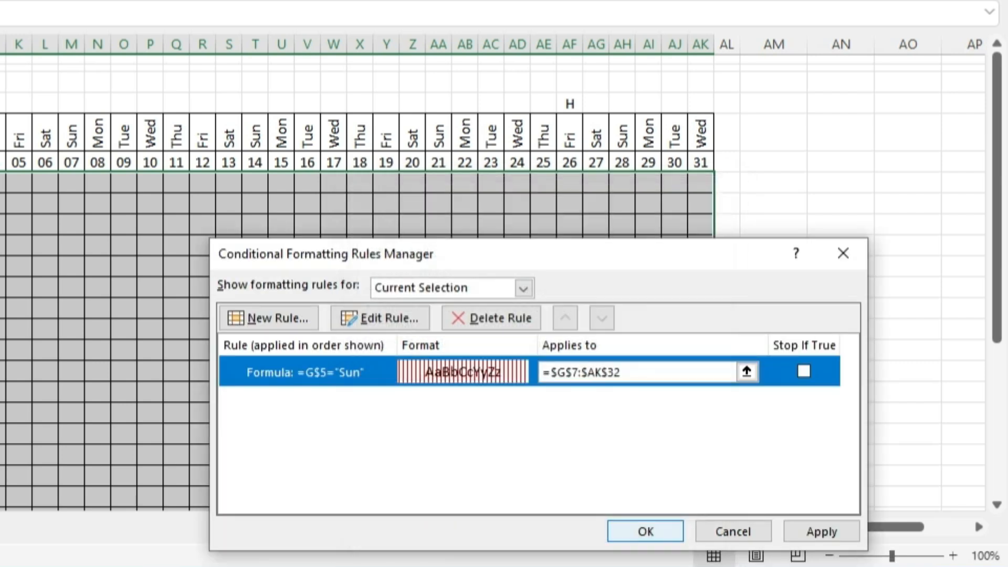
key(Return)
click(491, 392)
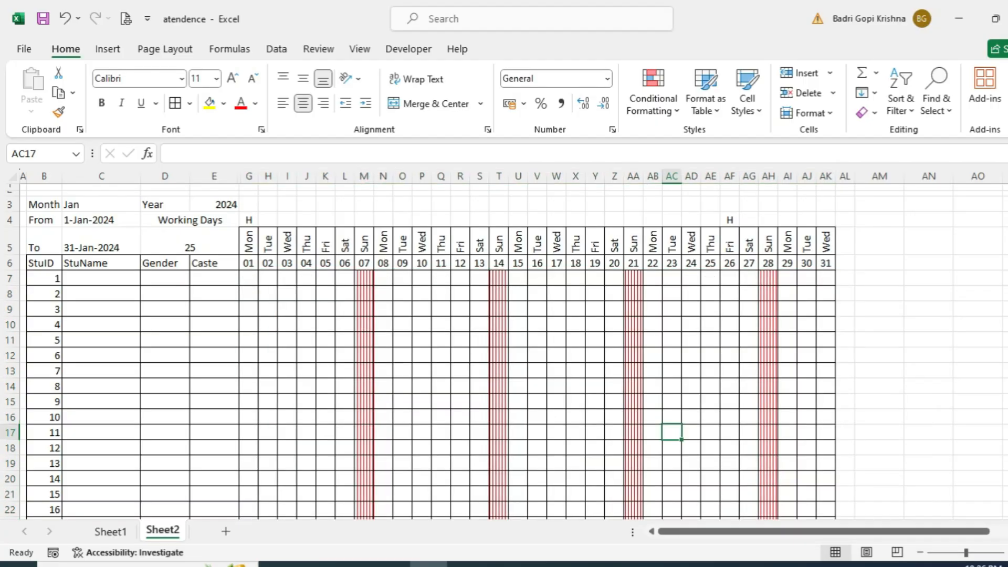
Create a formula-based formatting rule for cell G7 with =G$4="H" as its formula, keeping the column reference relative
click(249, 279)
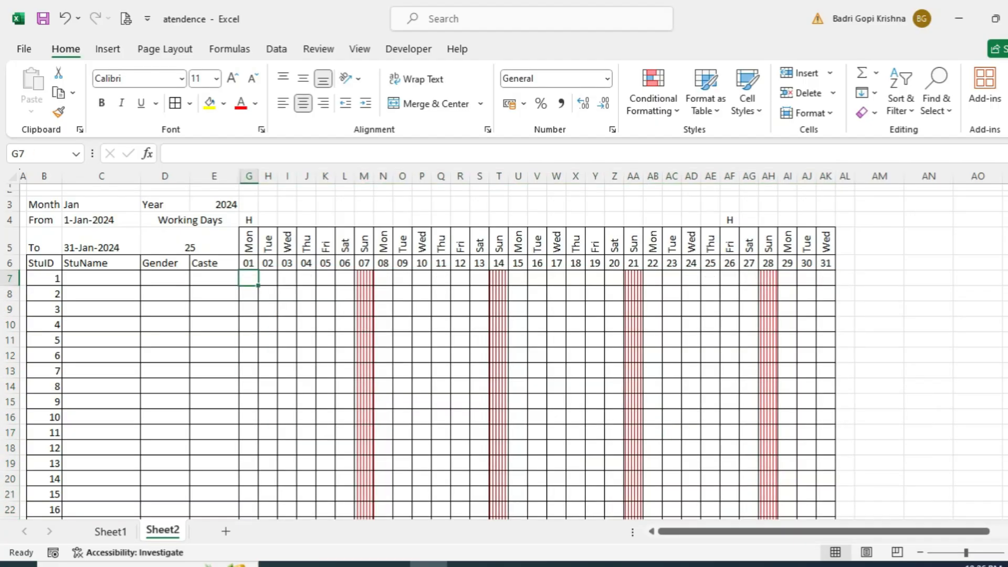
click(654, 102)
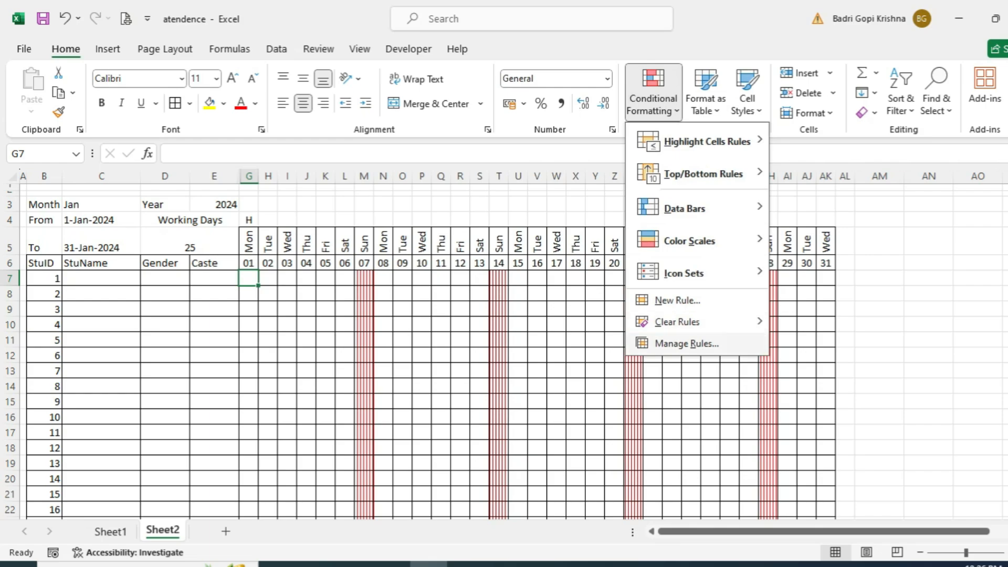
click(686, 344)
click(511, 377)
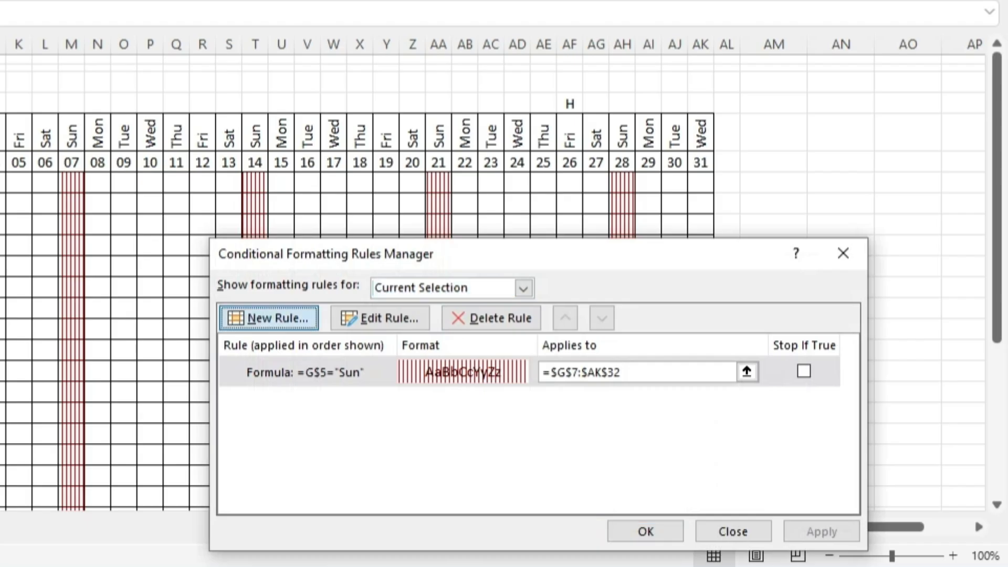
click(432, 297)
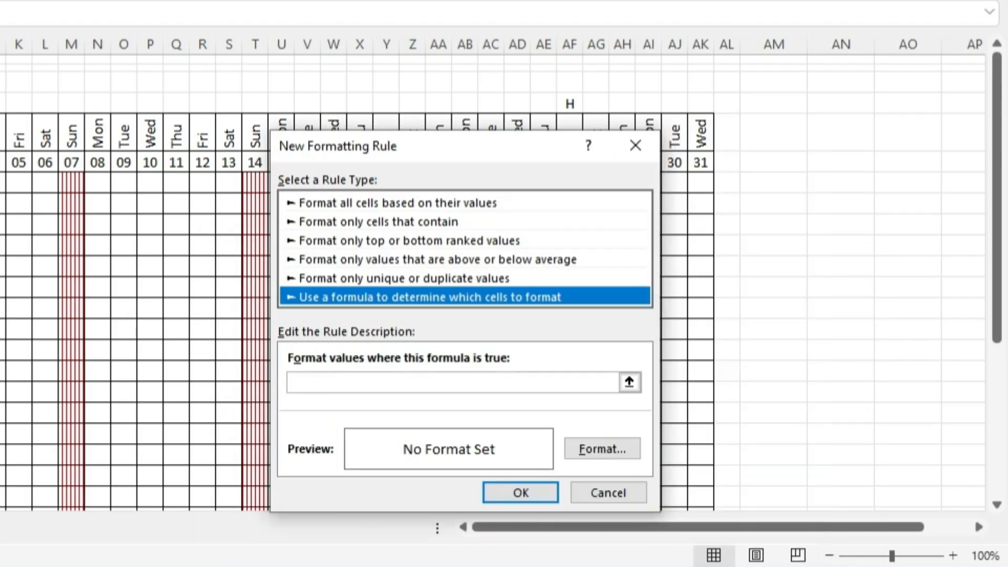
click(442, 382)
click(0, 104)
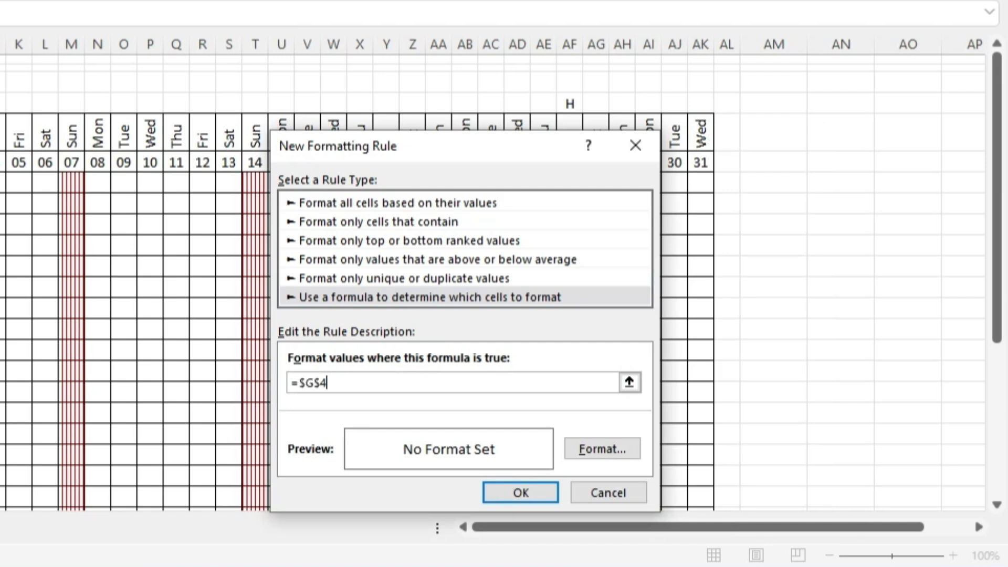
click(306, 383)
key(BackSpace)
key(End)
text(="H")
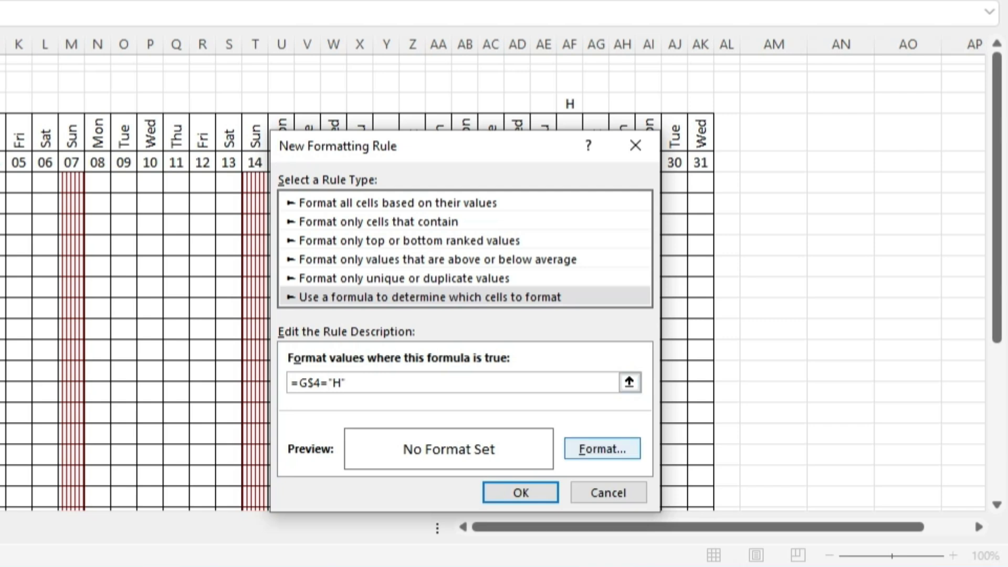
Give the holiday rule a fill with dark gold pattern color and the thin vertical stripe pattern style, and apply it
click(602, 449)
click(720, 117)
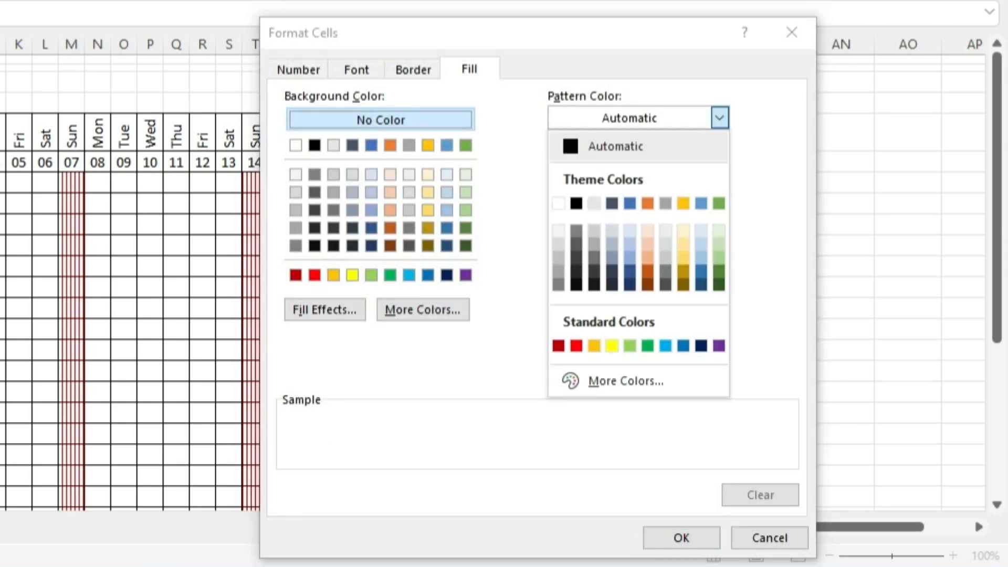
click(684, 271)
click(720, 162)
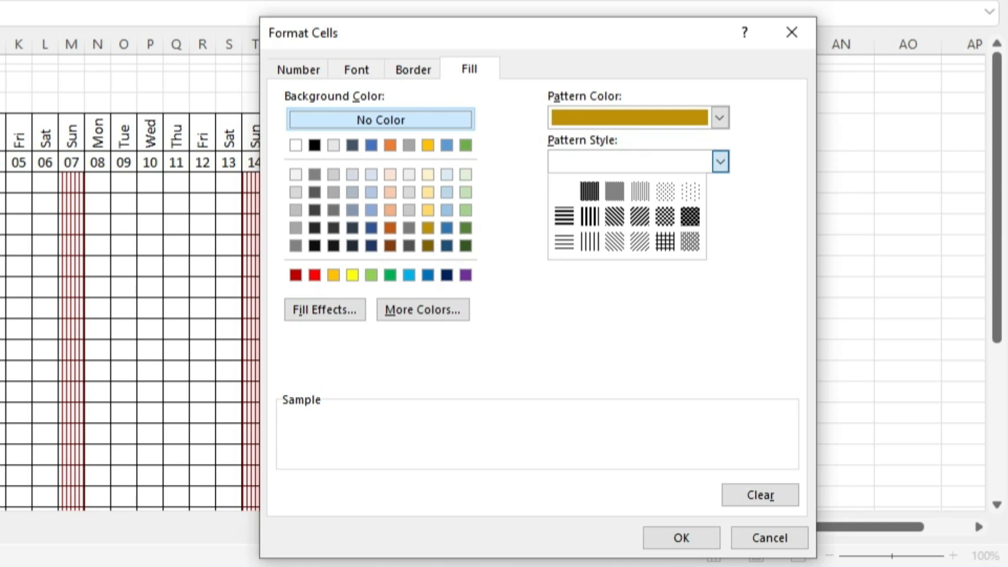
click(590, 242)
key(Return)
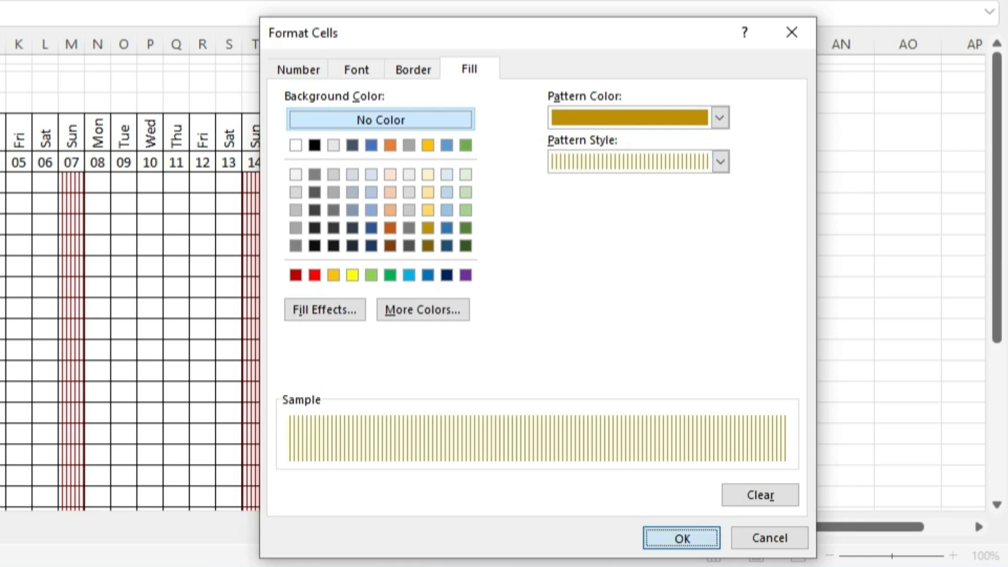
key(Return)
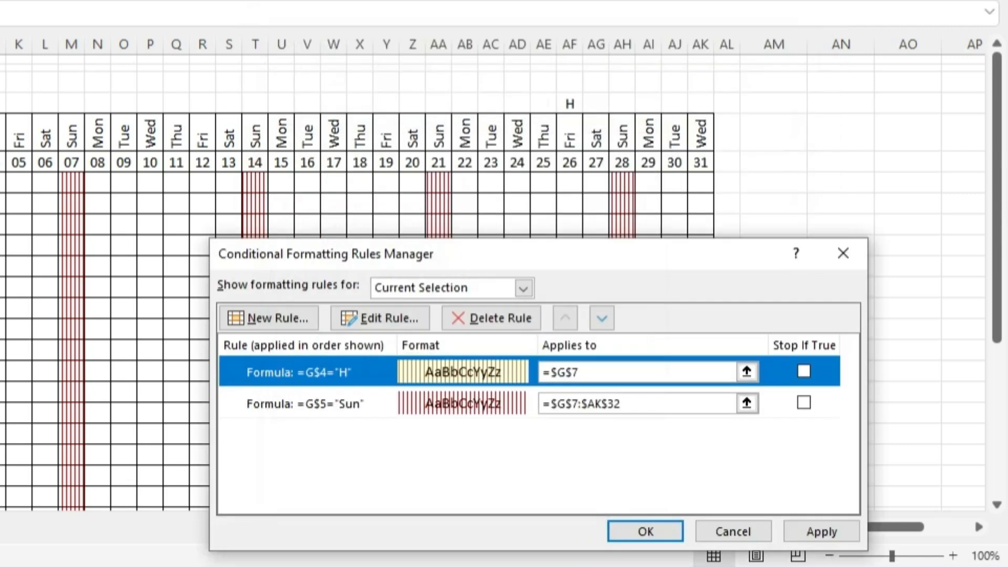
key(Return)
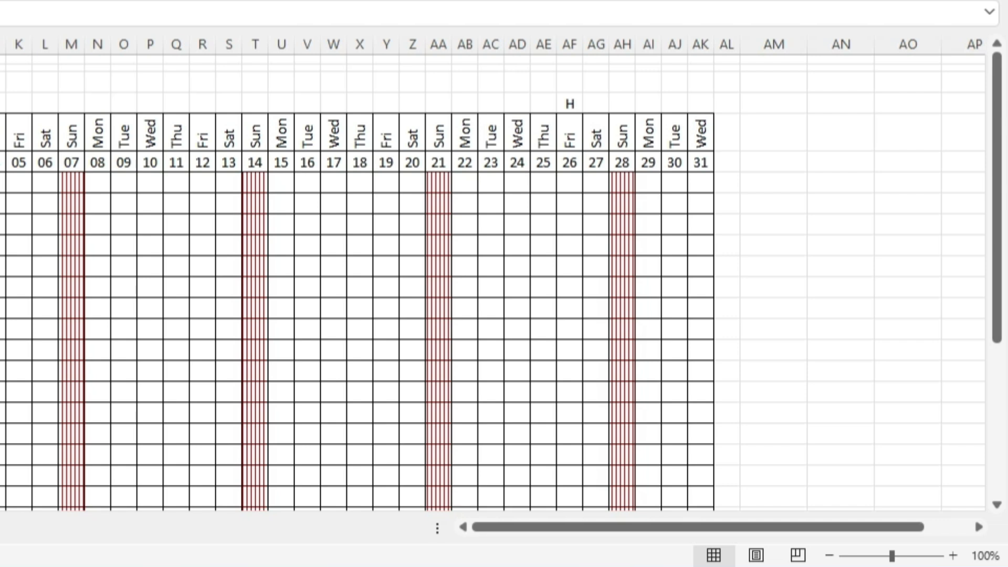
Copy cell G7 with its holiday formatting over the whole day grid through column AK
drag(1, 182, 701, 486)
scroll(609, 415, up, 4)
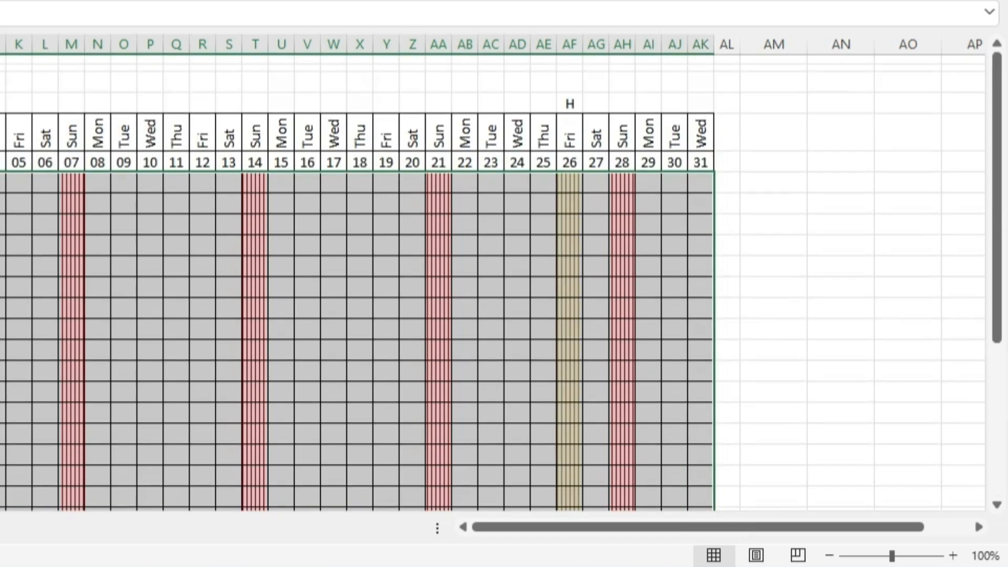
click(517, 350)
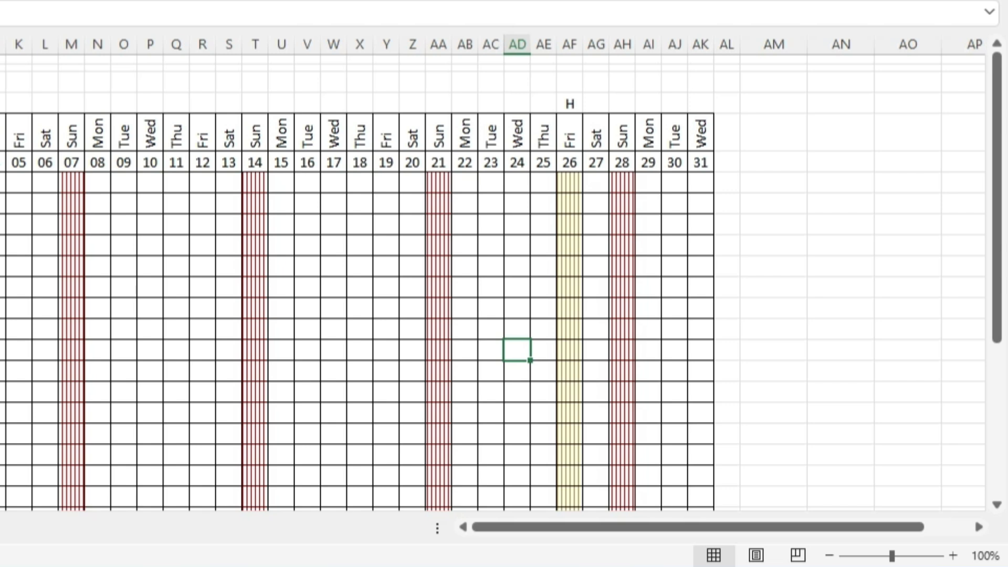
scroll(503, 283, down, 9)
scroll(502, 284, up, 9)
key(ctrl+Home)
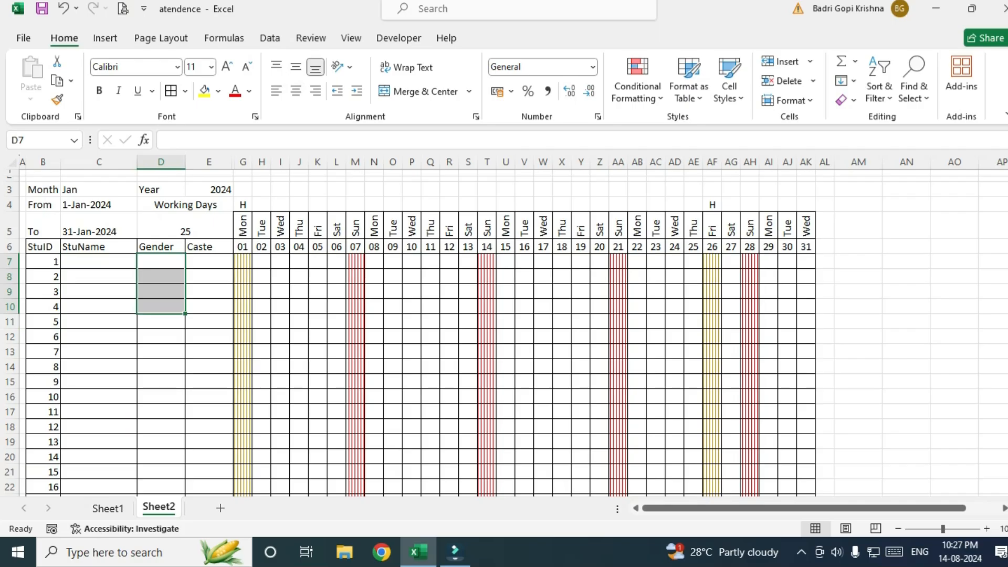
drag(209, 262, 209, 291)
click(209, 292)
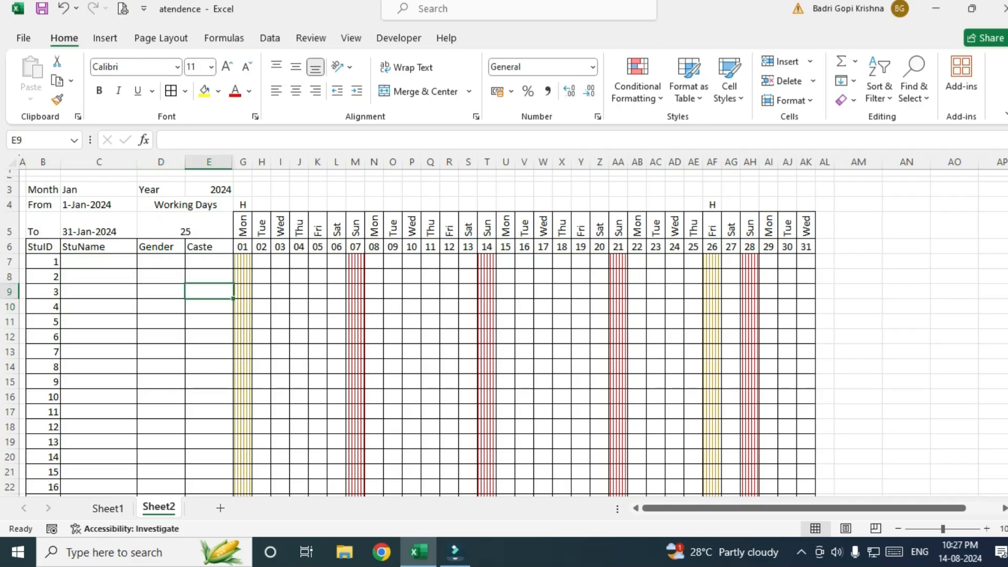
Widen column AL and enter the heading Present in AL5
drag(835, 162, 857, 162)
click(836, 225)
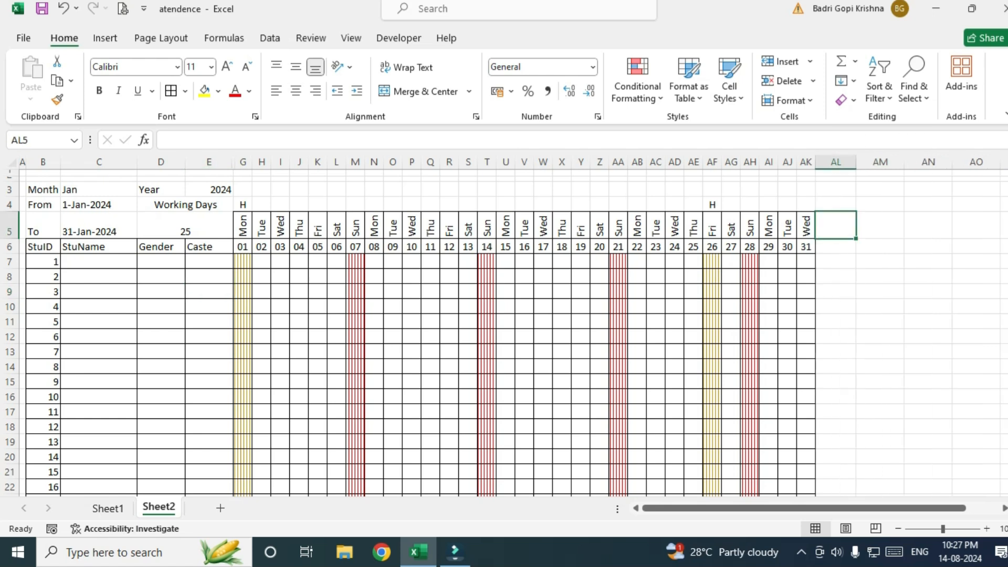
text(O)
key(BackSpace)
text(Present)
key(Tab)
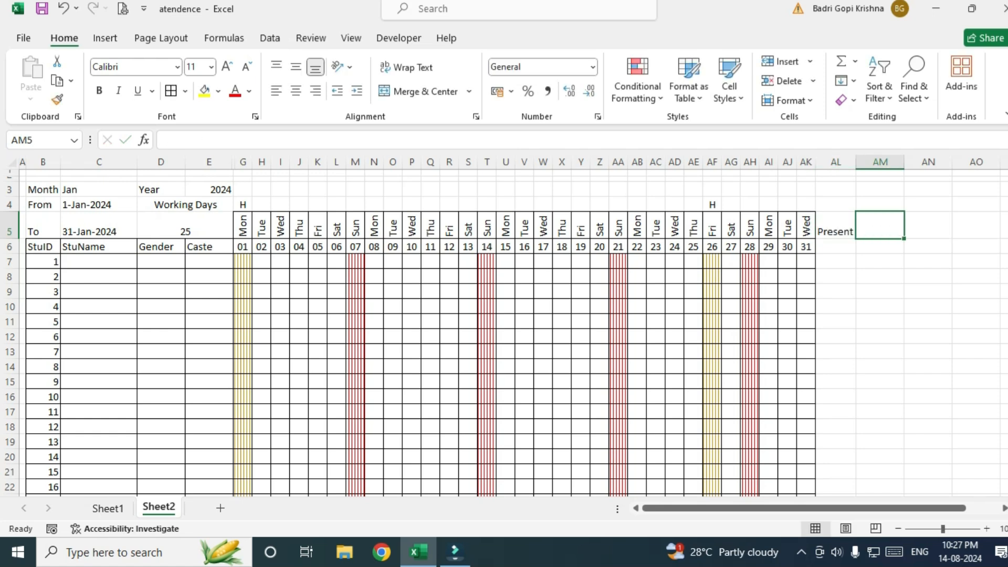
Enter % as the heading in AM5 and narrow column AM
text(Percenta)
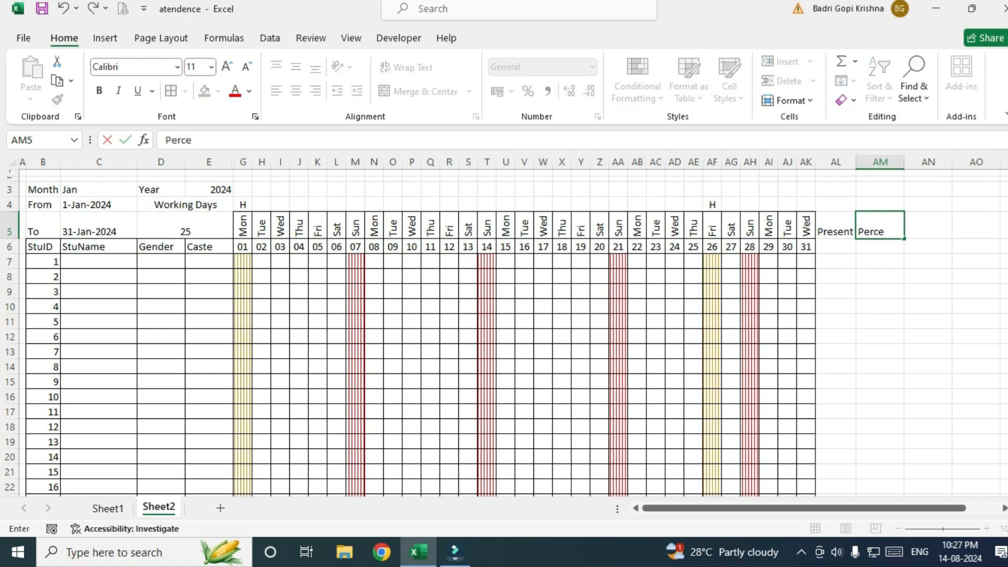
key(BackSpace)
key(BackSpace)
key(BackSpace)
key(BackSpace)
key(BackSpace)
key(BackSpace)
key(BackSpace)
key(BackSpace)
text(%)
click(928, 291)
drag(905, 162, 883, 161)
click(836, 247)
click(835, 226)
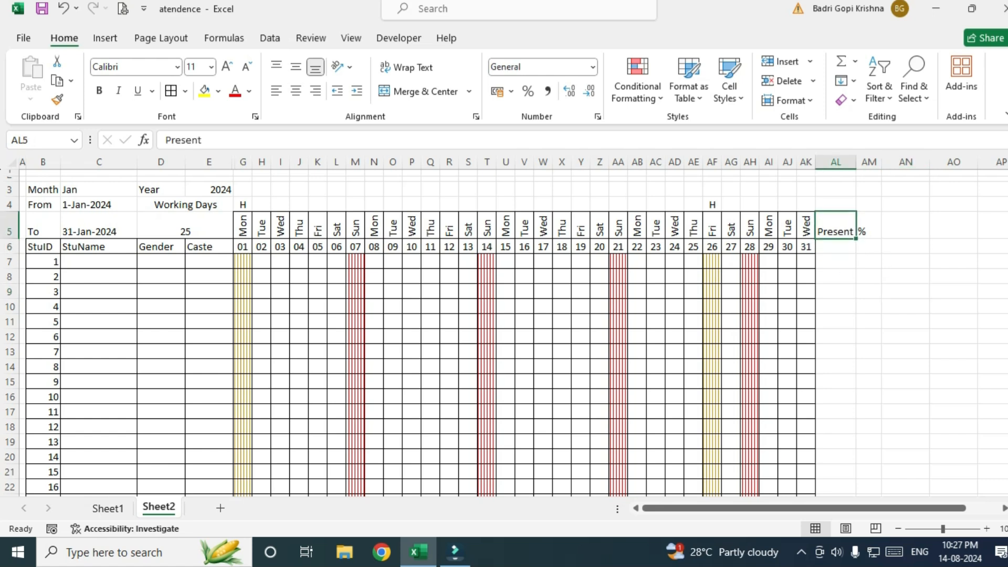
click(869, 226)
click(906, 291)
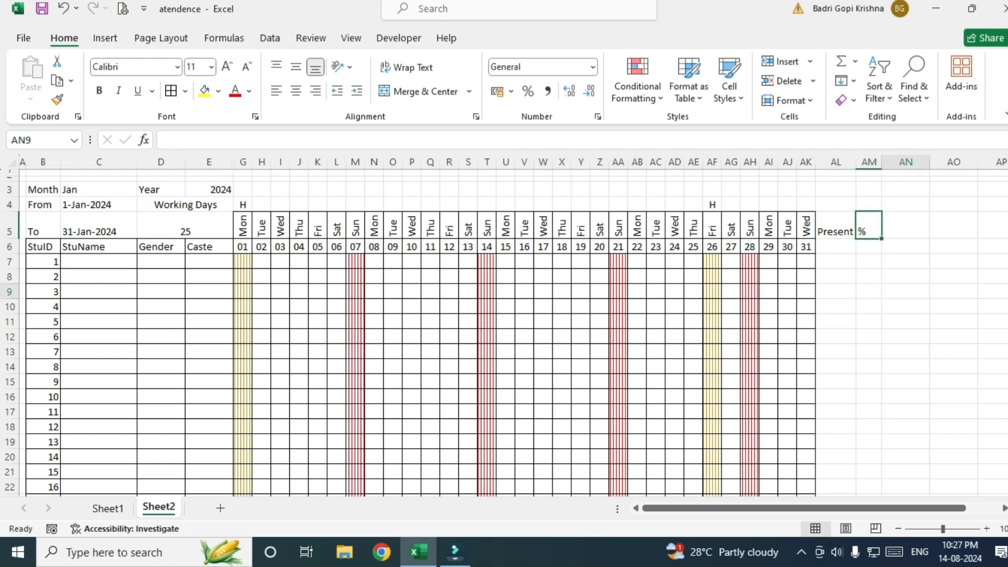
click(906, 226)
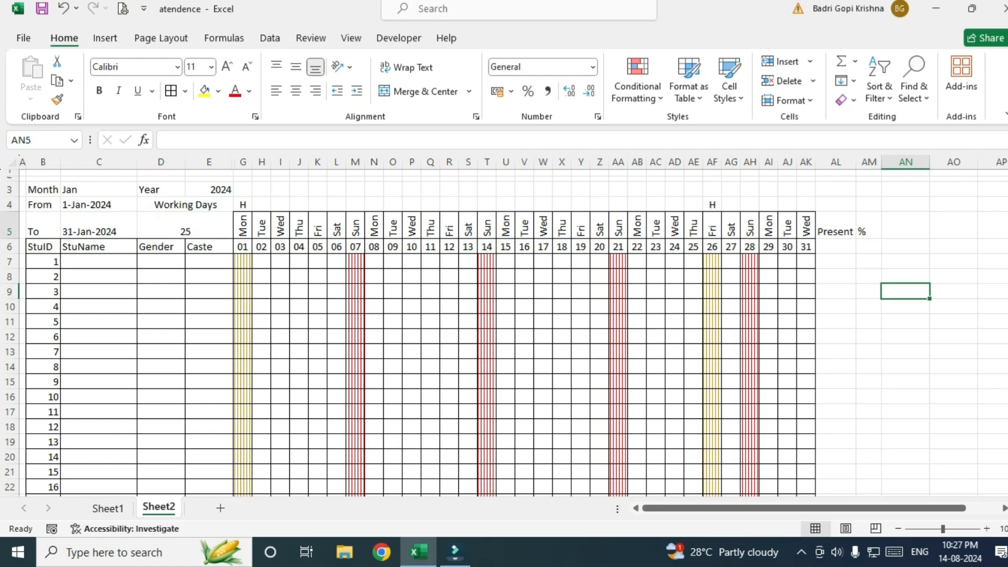
click(954, 226)
click(906, 306)
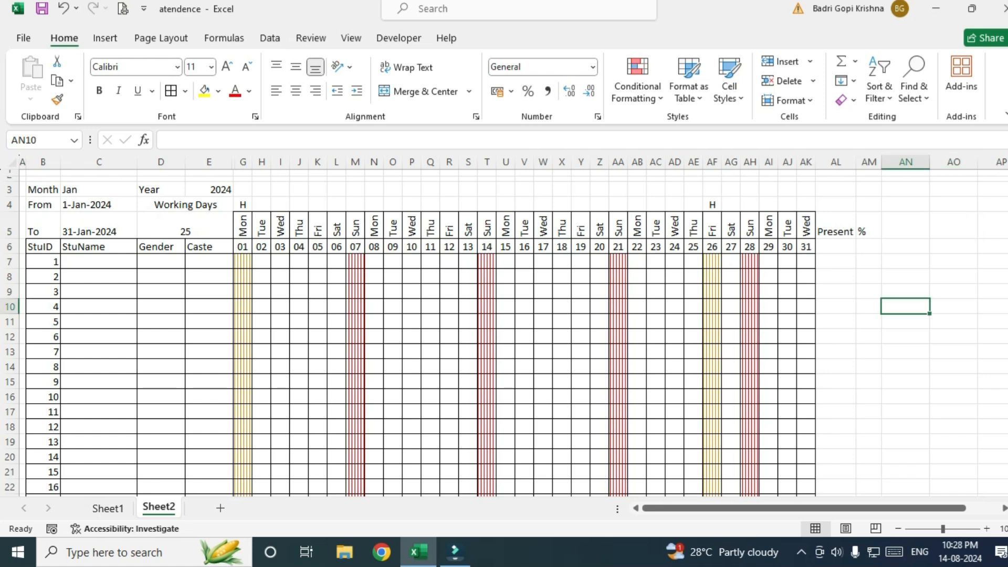
Format the Working Days block with a yellow fill and a red label, and make its count bold at size 20
drag(185, 205, 185, 230)
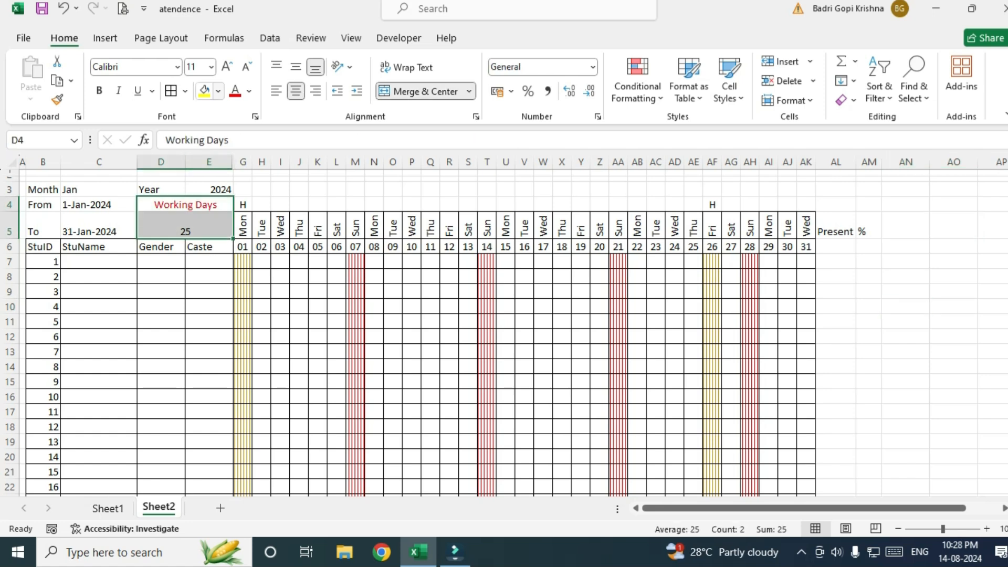
click(204, 92)
click(185, 228)
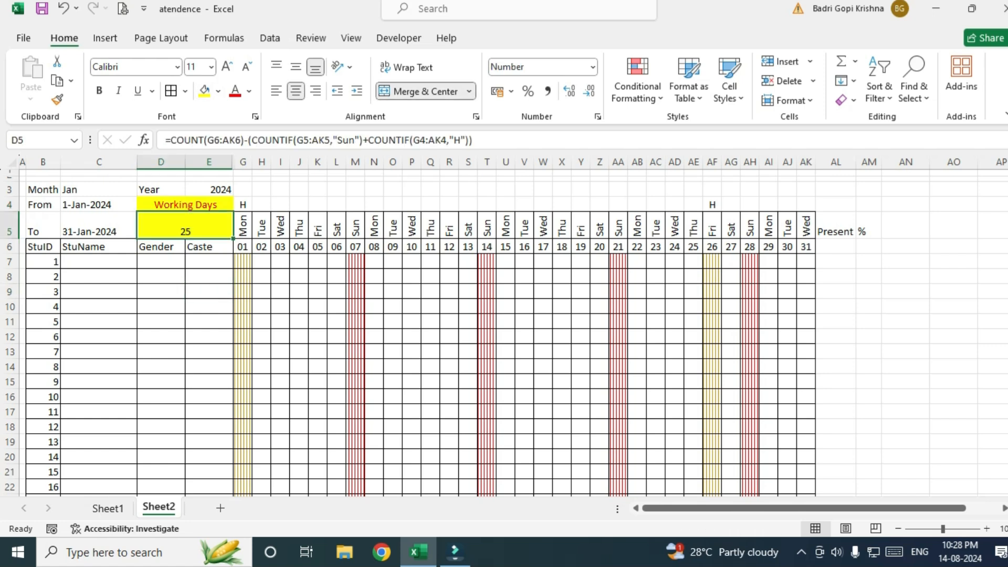
click(227, 66)
click(227, 67)
click(227, 67)
click(226, 67)
click(227, 67)
click(99, 91)
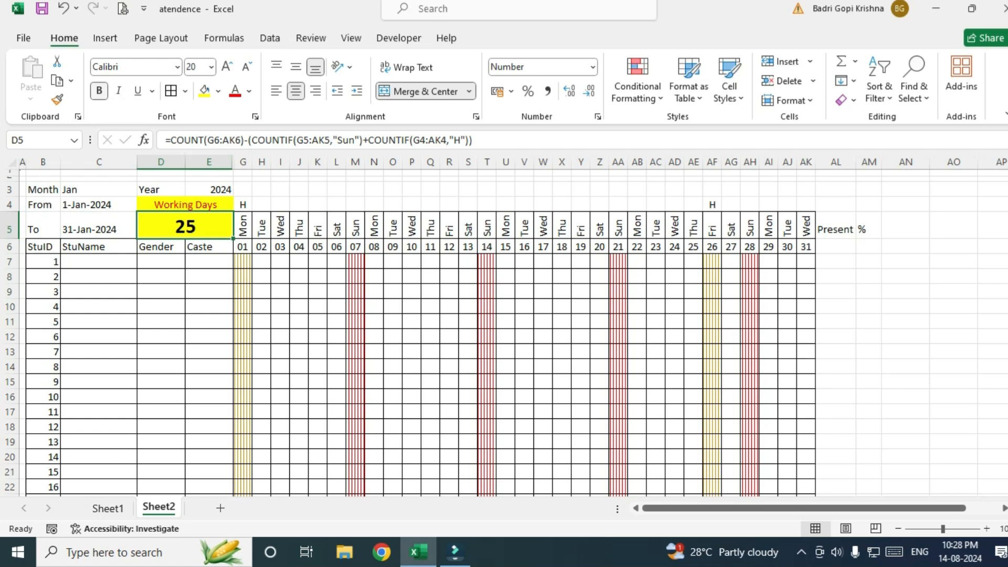
click(468, 337)
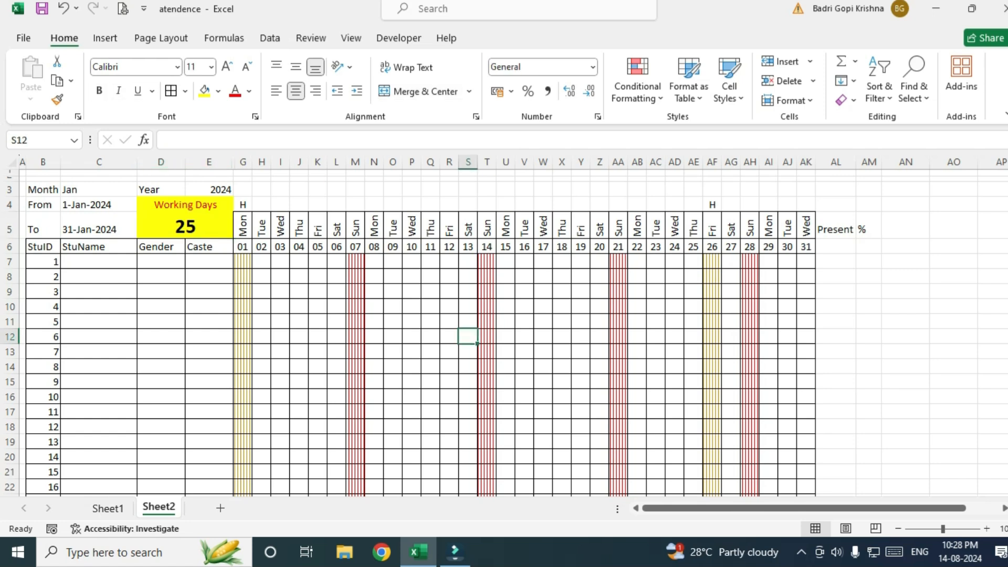
Test the sheet's month switching by entering Feb and then March as the month in C3
click(98, 190)
text(Feb)
key(Return)
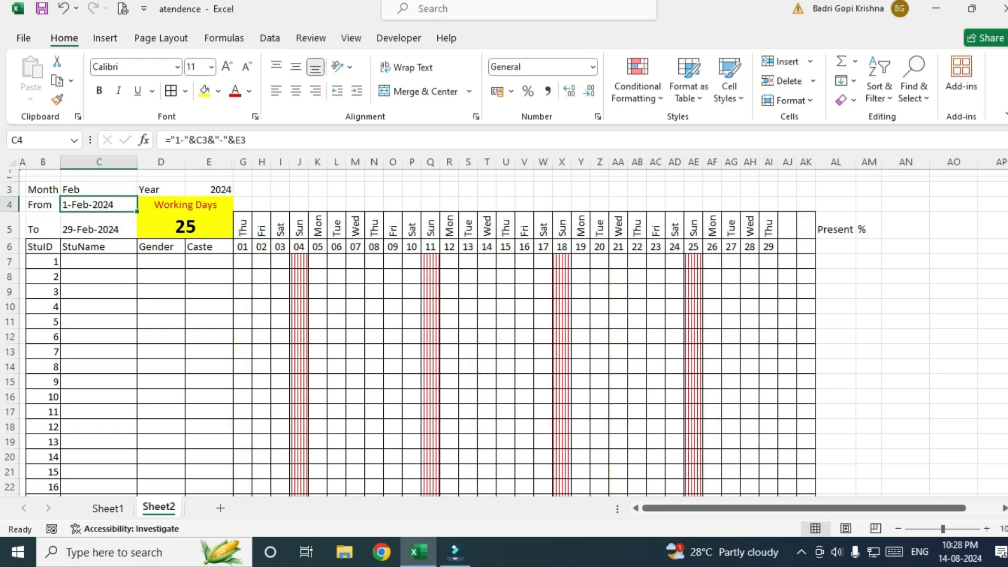
click(98, 190)
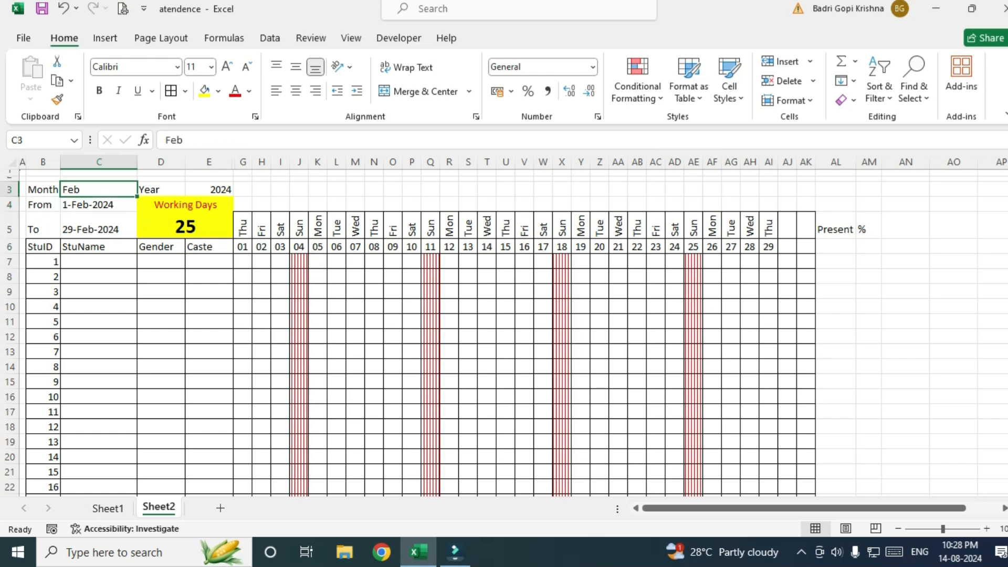
text(March)
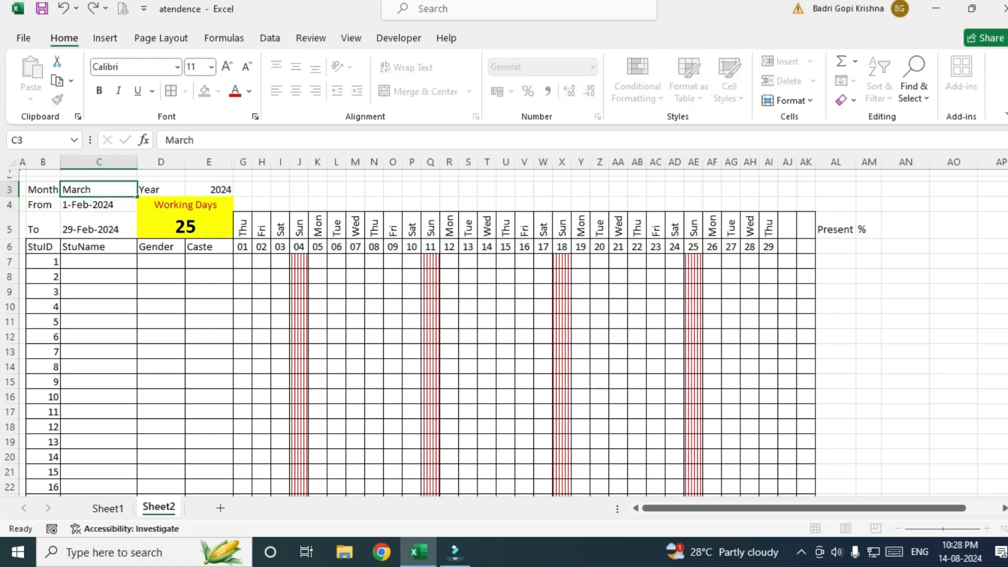
key(Return)
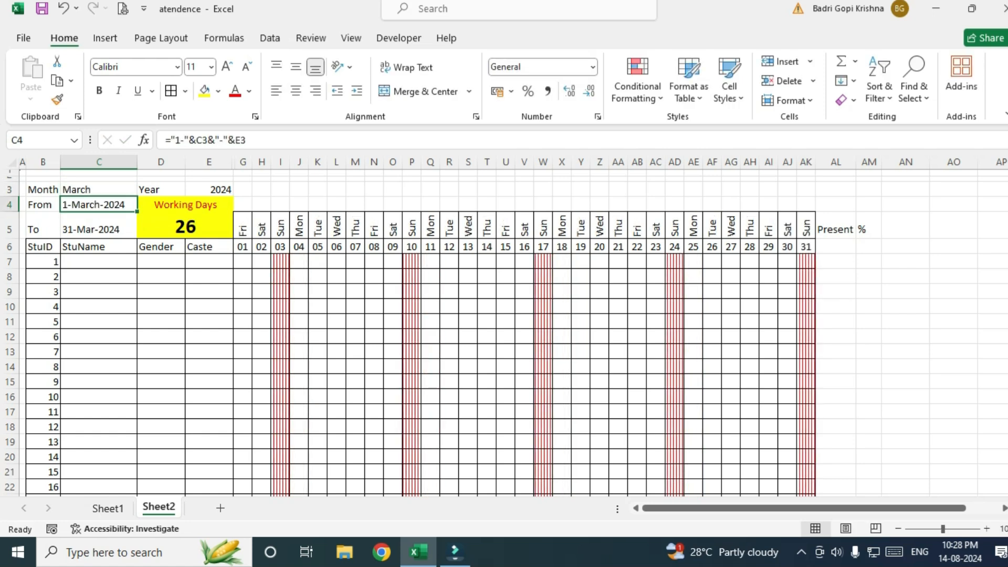
Set the month in C3 to Feb
click(99, 189)
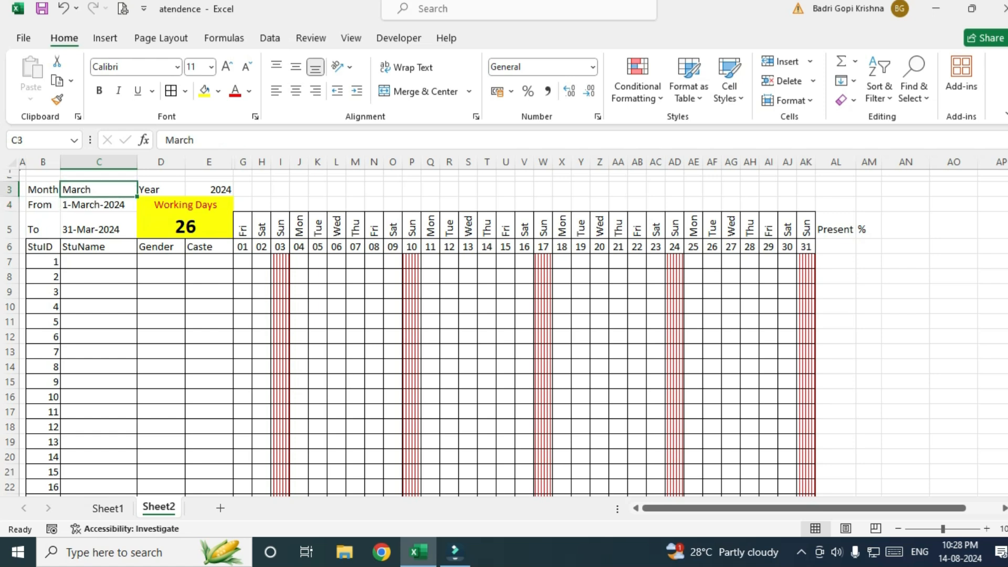
text(Feb)
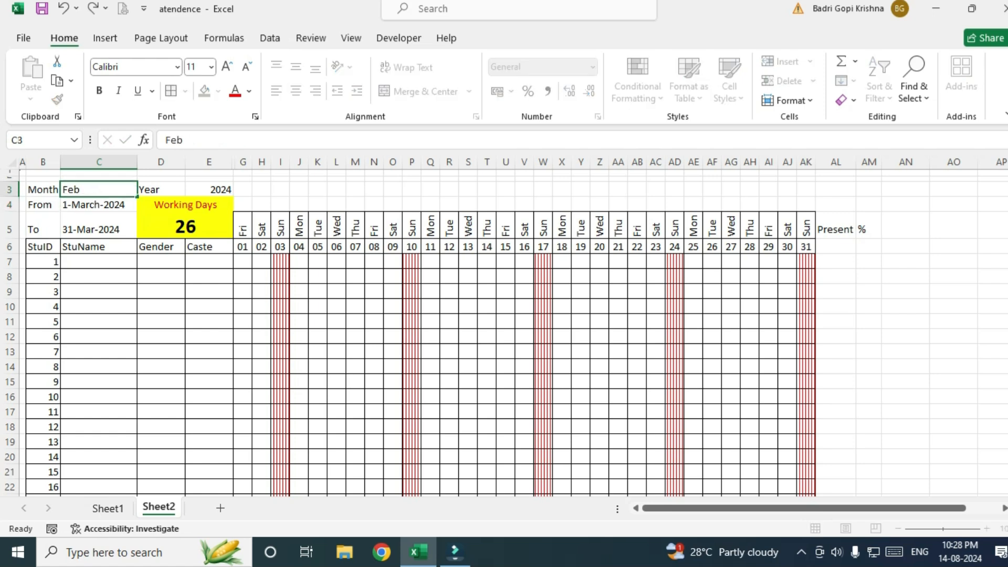
key(Return)
click(99, 190)
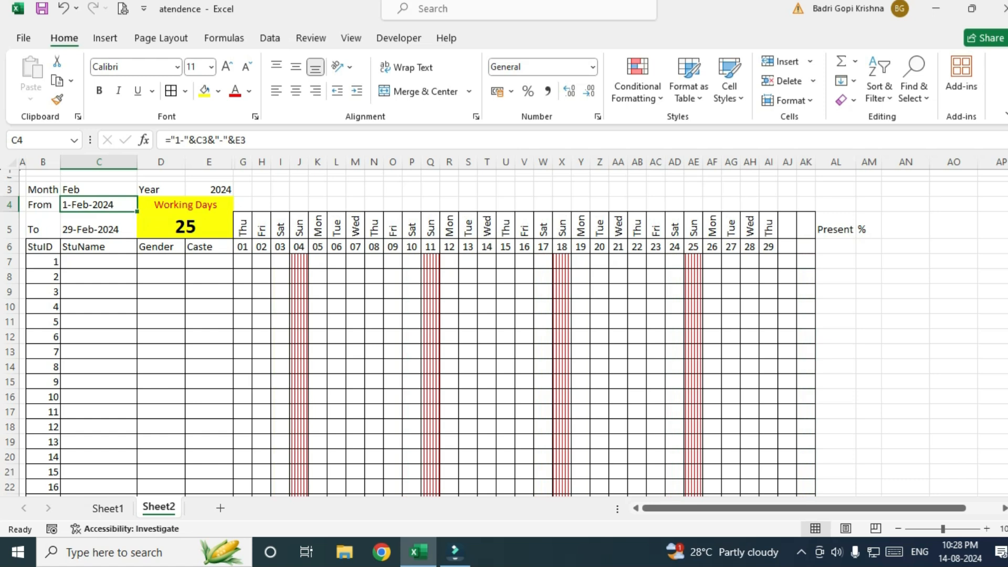
drag(836, 227, 835, 247)
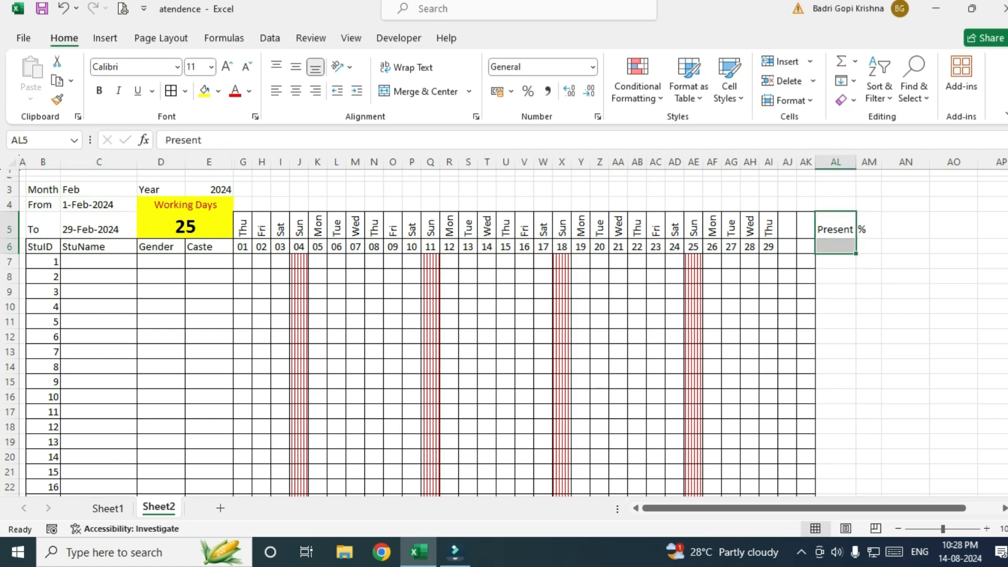
click(835, 261)
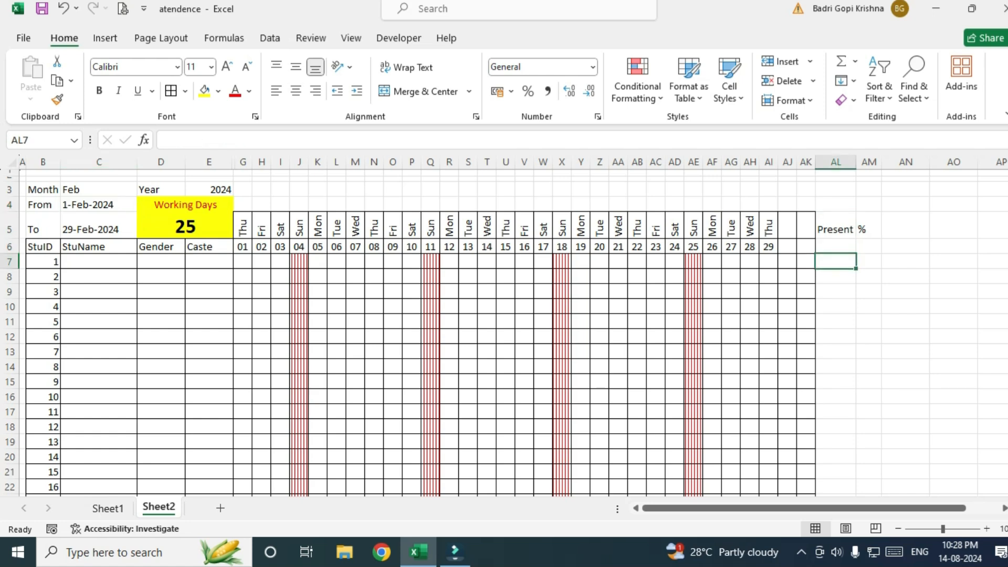
text(=)
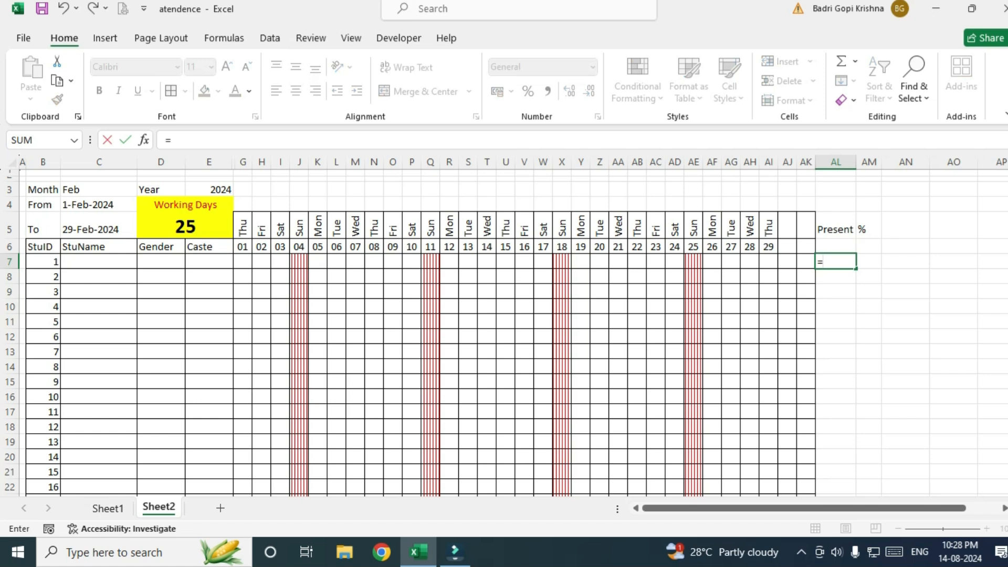
key(Escape)
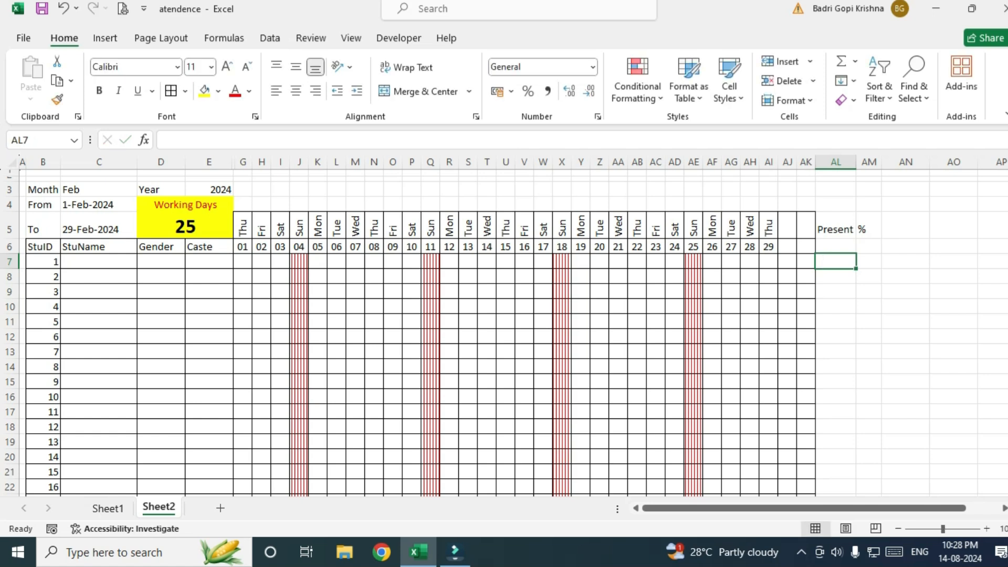
Start a new conditional formatting rule for the attendance grid G7:AK32
click(243, 262)
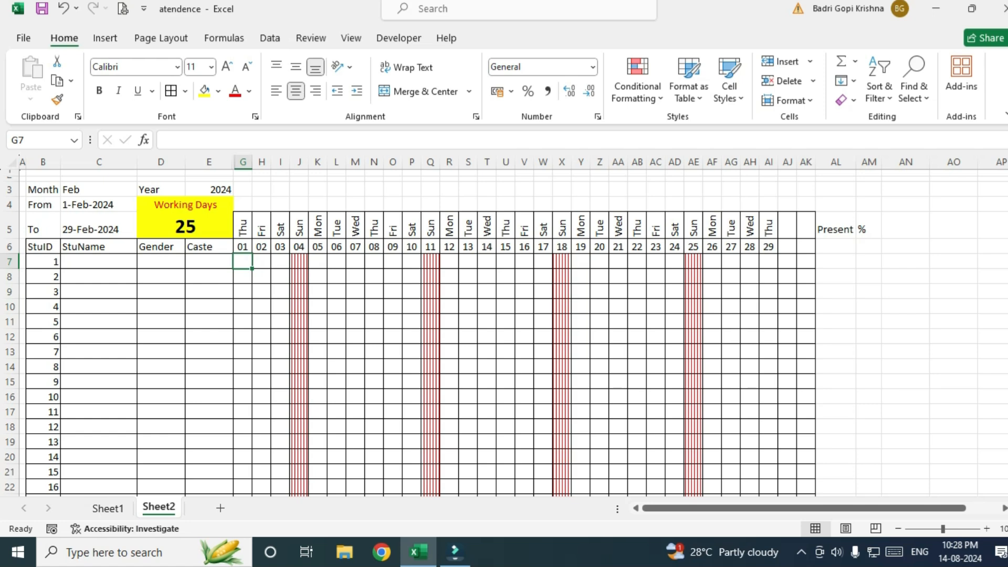
scroll(420, 336, down, 7)
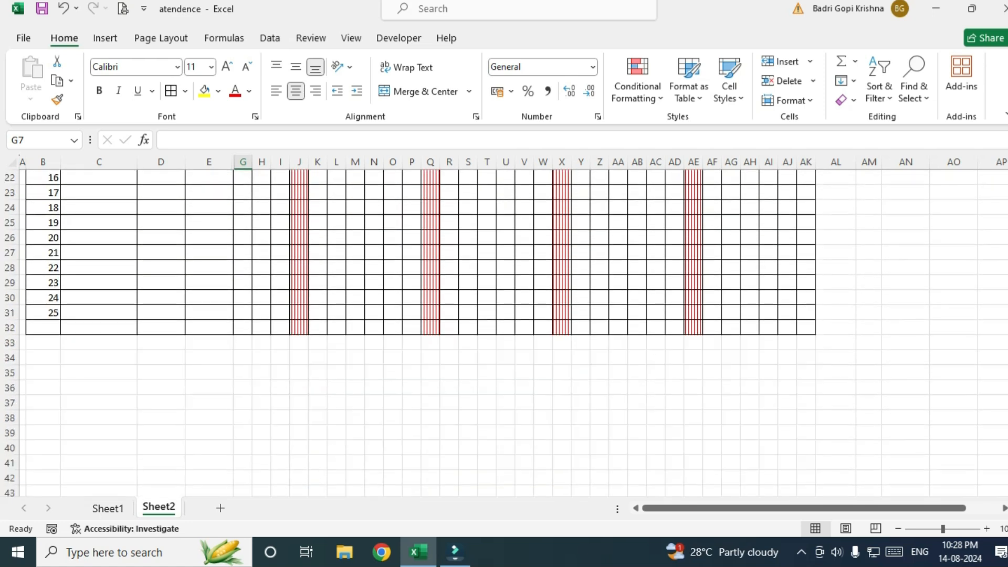
scroll(420, 336, up, 7)
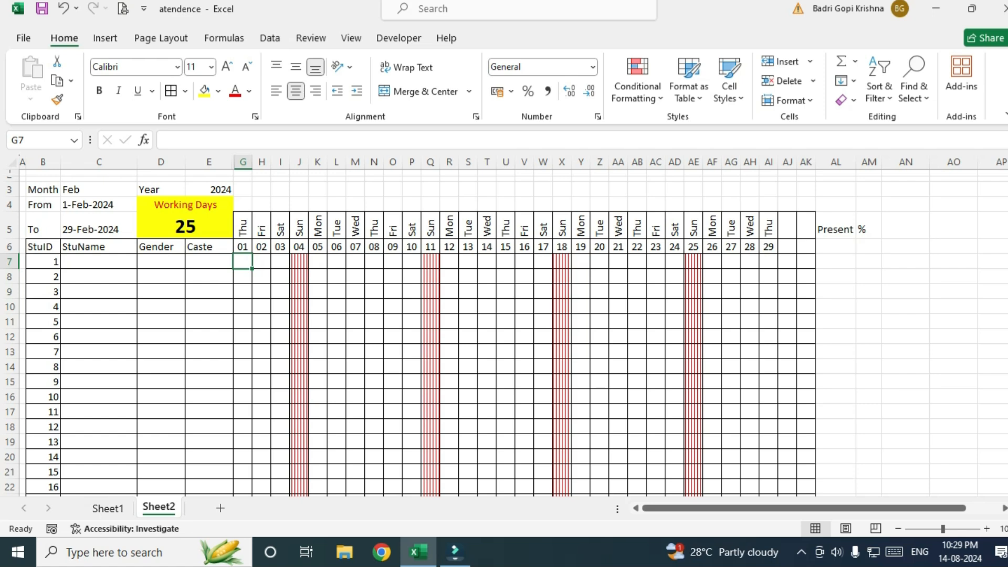
scroll(420, 326, down, 4)
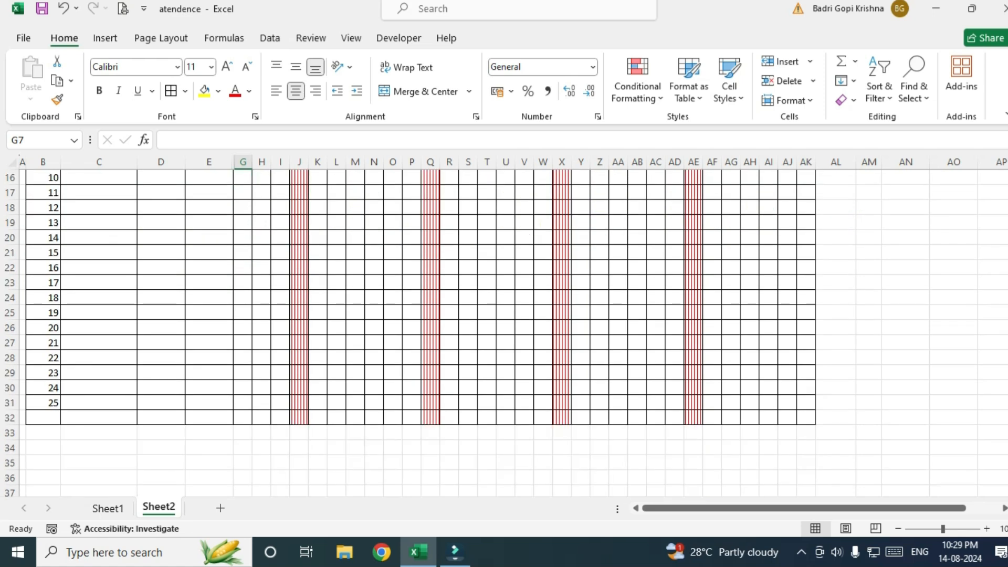
shift+click(807, 419)
scroll(807, 419, up, 5)
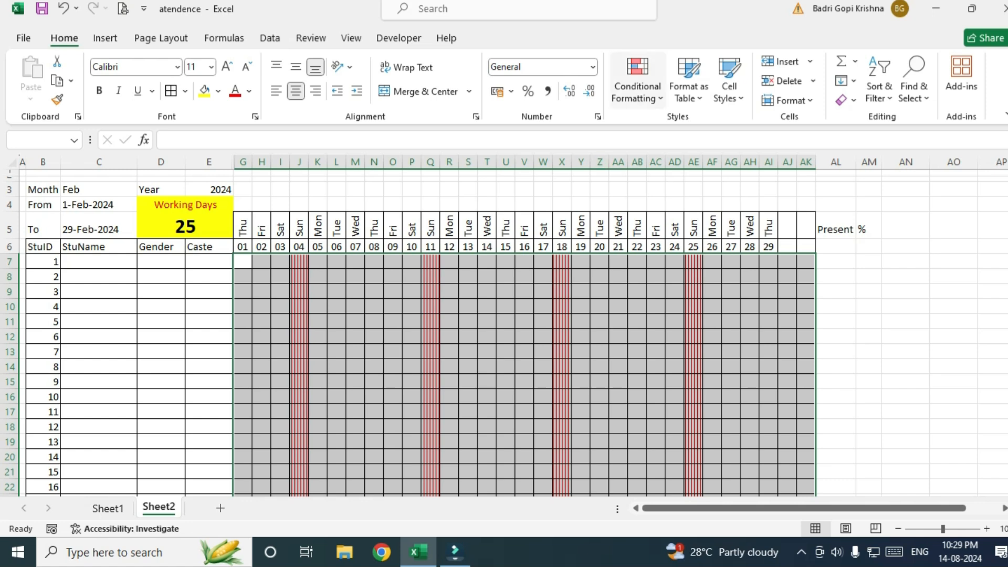
click(638, 84)
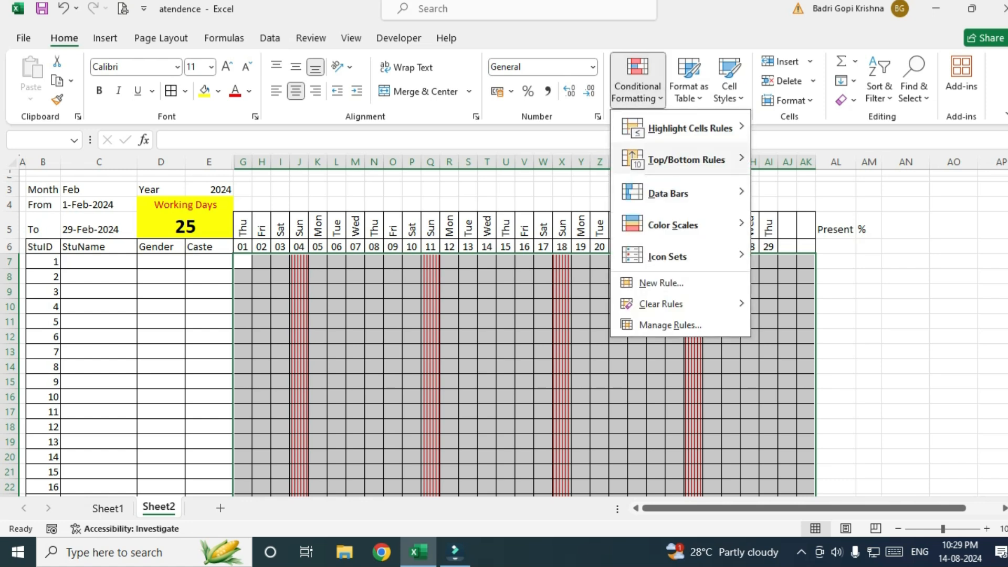
click(670, 325)
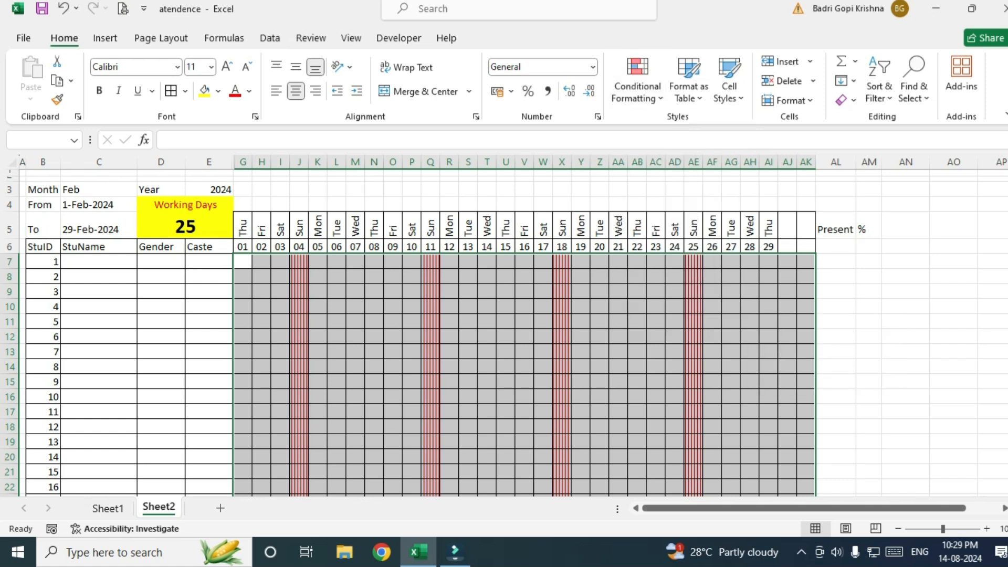
drag(671, 313, 646, 221)
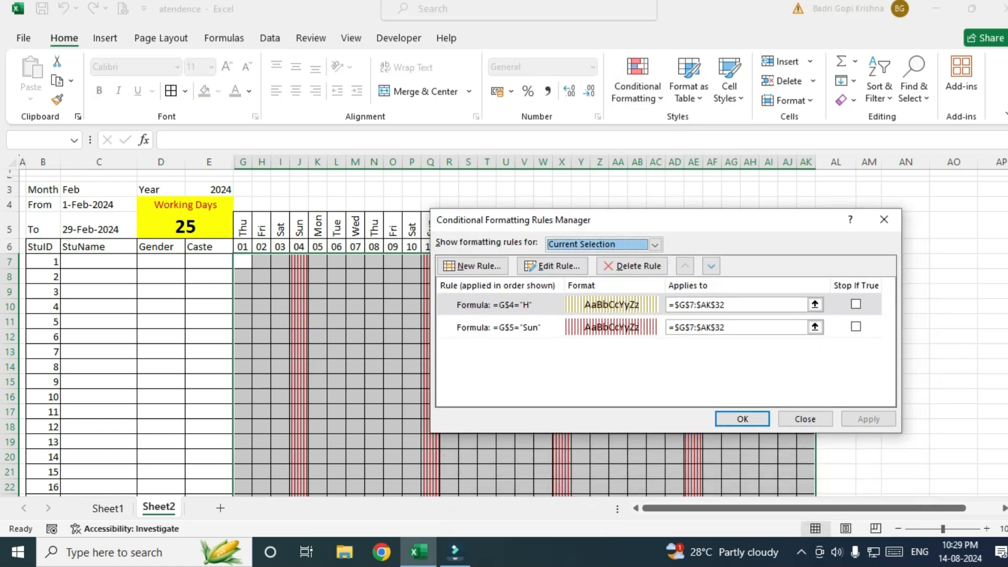
click(473, 266)
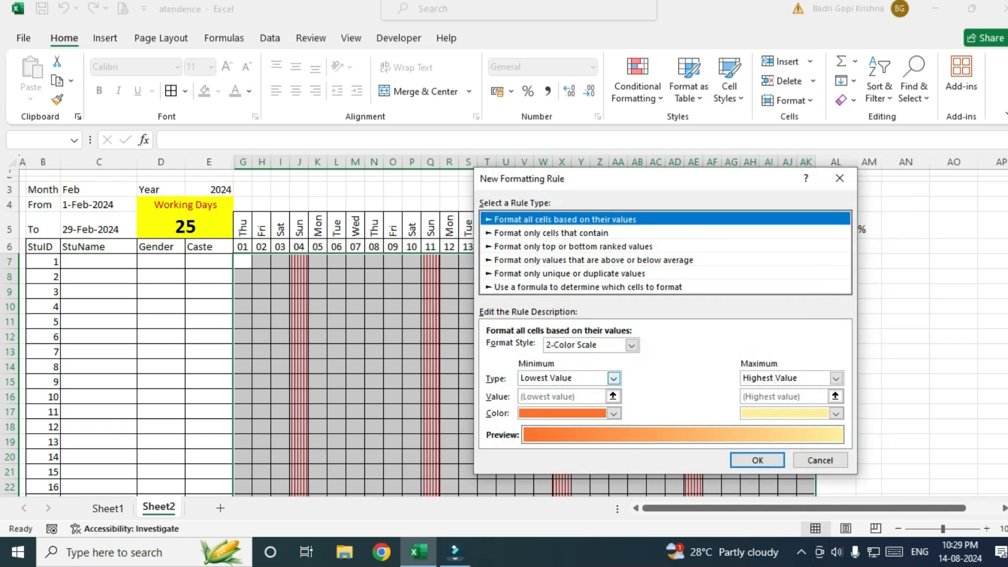
Set the rule's format style to Icon Sets with the uncircled cross, exclamation mark and check mark symbols
click(632, 345)
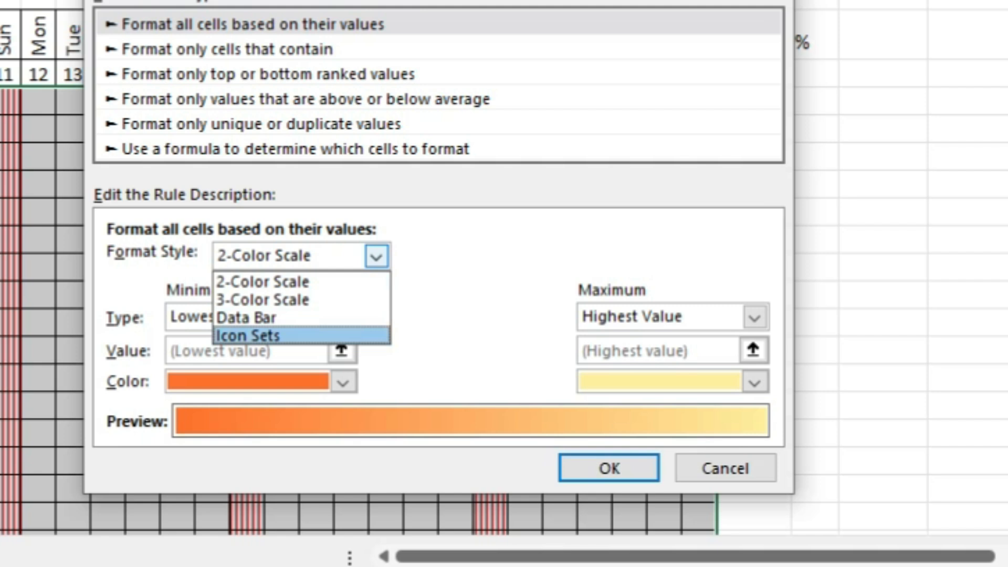
click(302, 335)
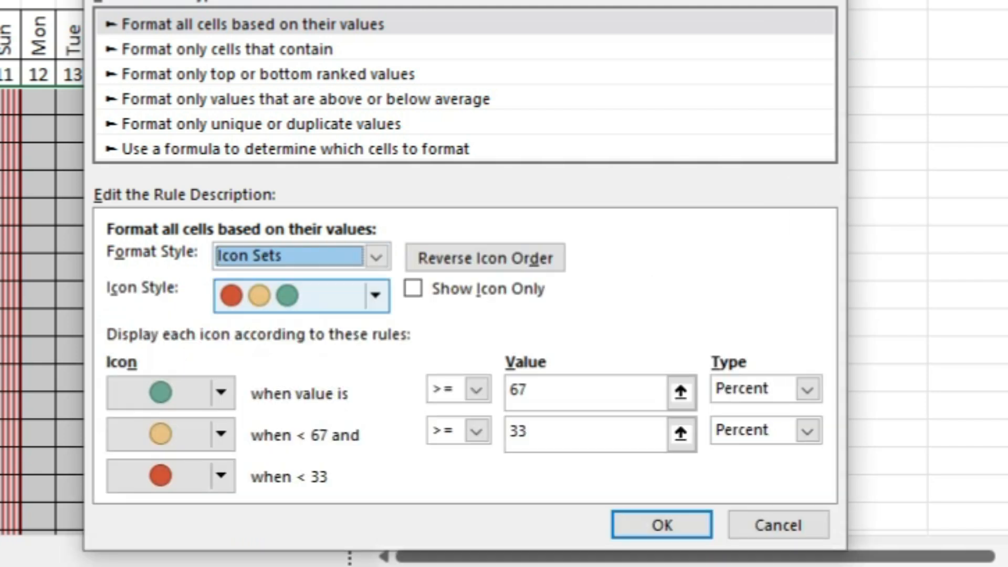
click(315, 296)
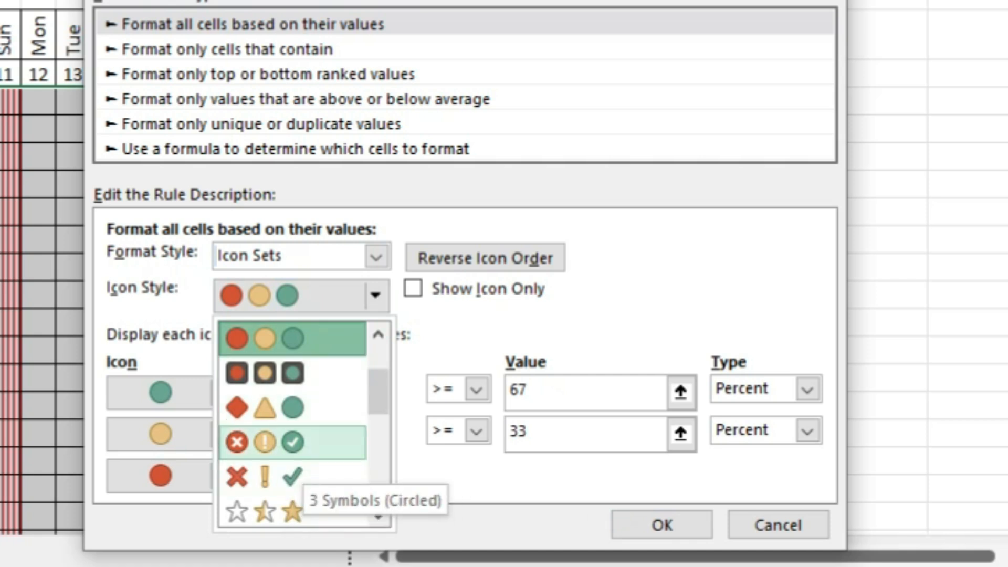
click(292, 477)
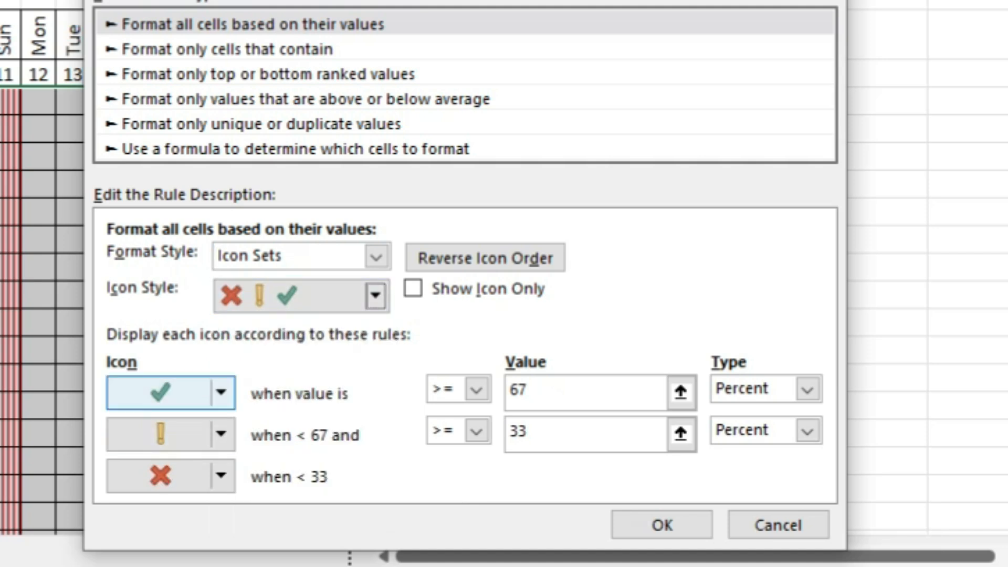
Assign the green check to numbers >= 1, and change the middle icon to a red cross with threshold >= 0
double_click(519, 390)
text(1)
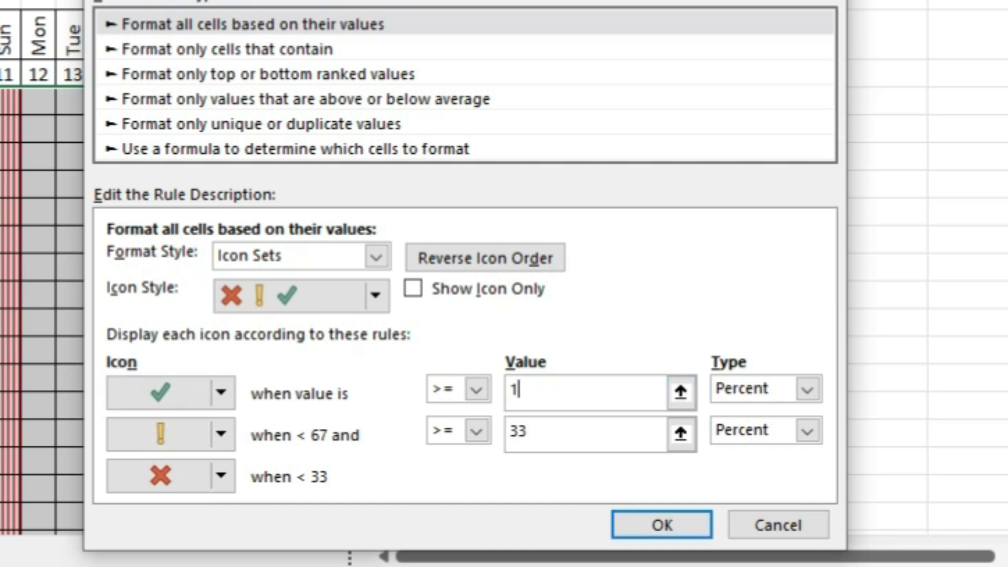
click(221, 433)
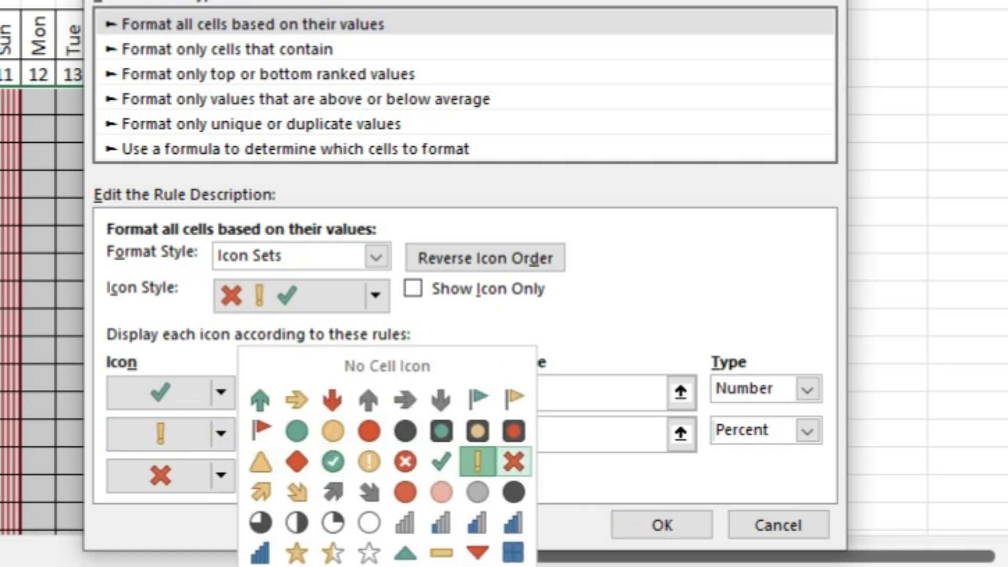
click(513, 461)
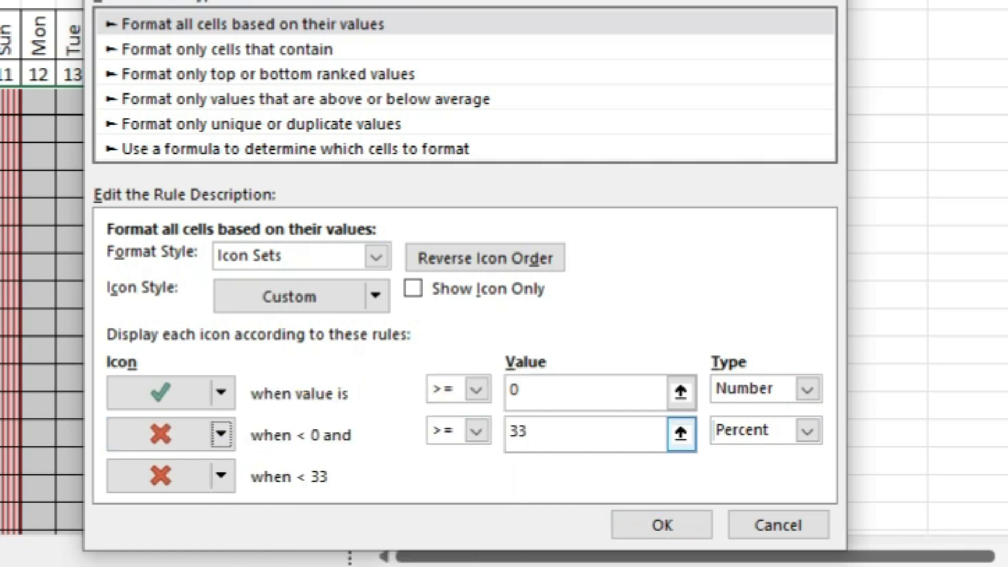
drag(547, 432, 478, 431)
text(0)
drag(546, 391, 477, 390)
text(1)
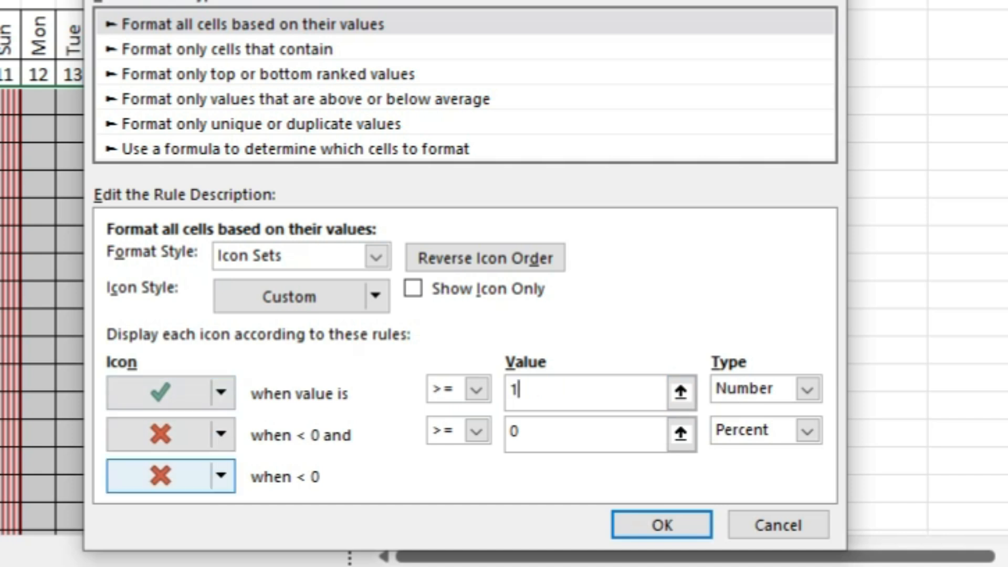
Set the lowest range to No Cell Icon and the 0 threshold's type to Number, then apply the icon rule
click(220, 475)
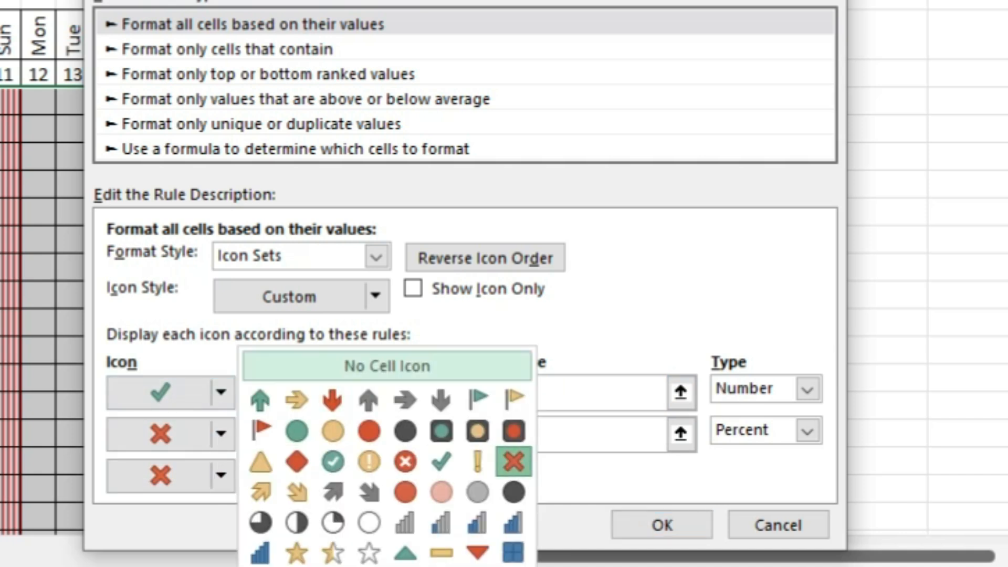
click(426, 368)
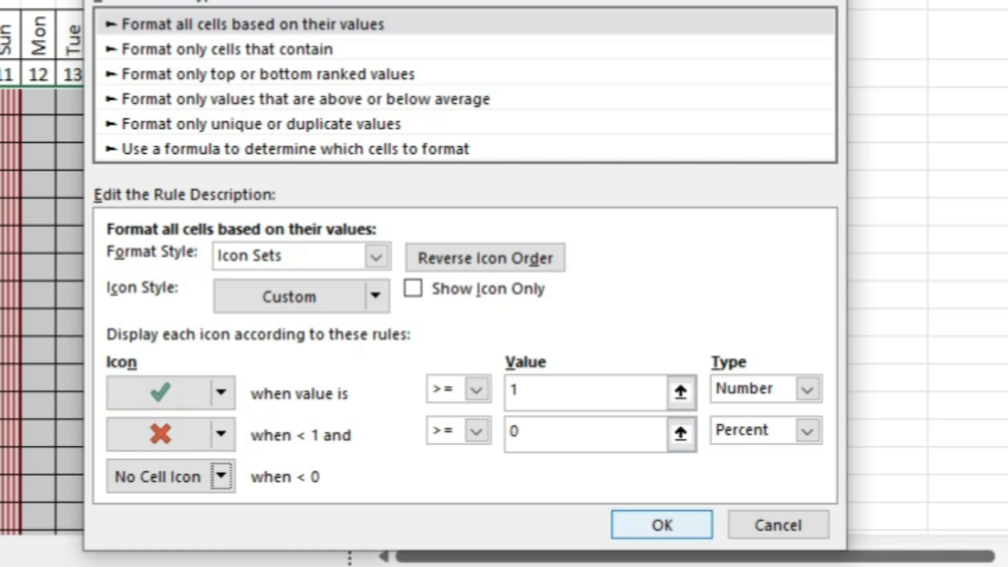
click(808, 431)
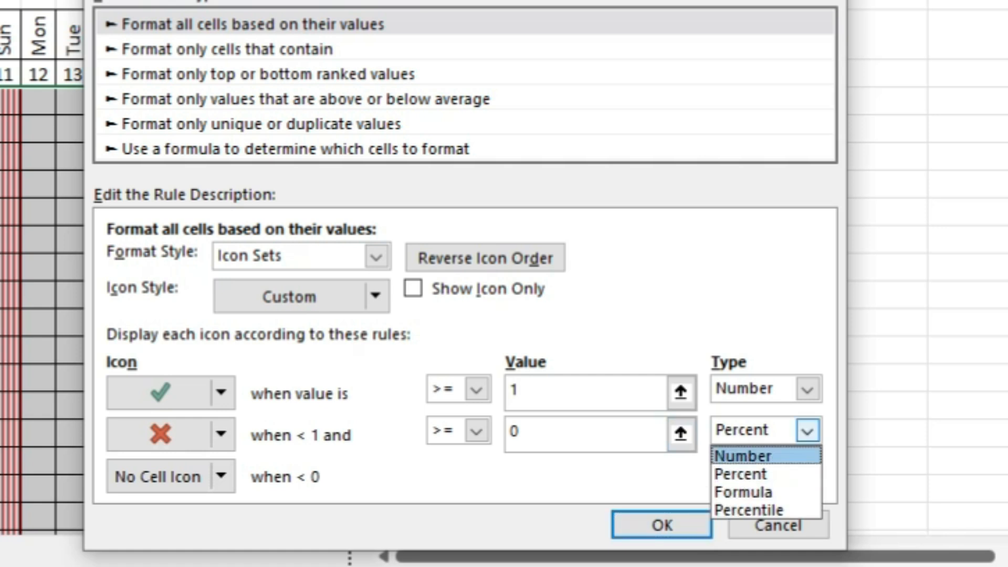
click(743, 455)
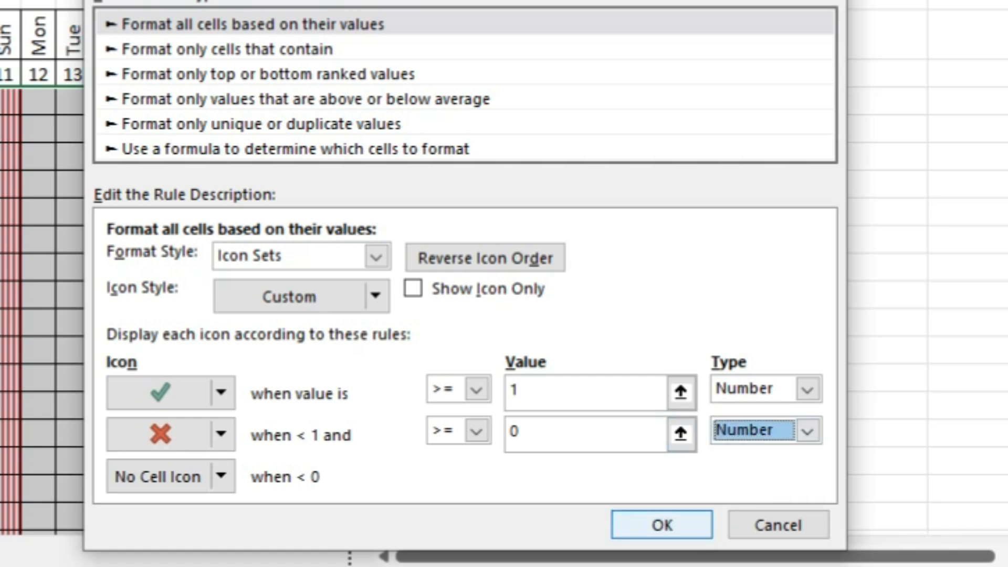
click(663, 525)
click(582, 392)
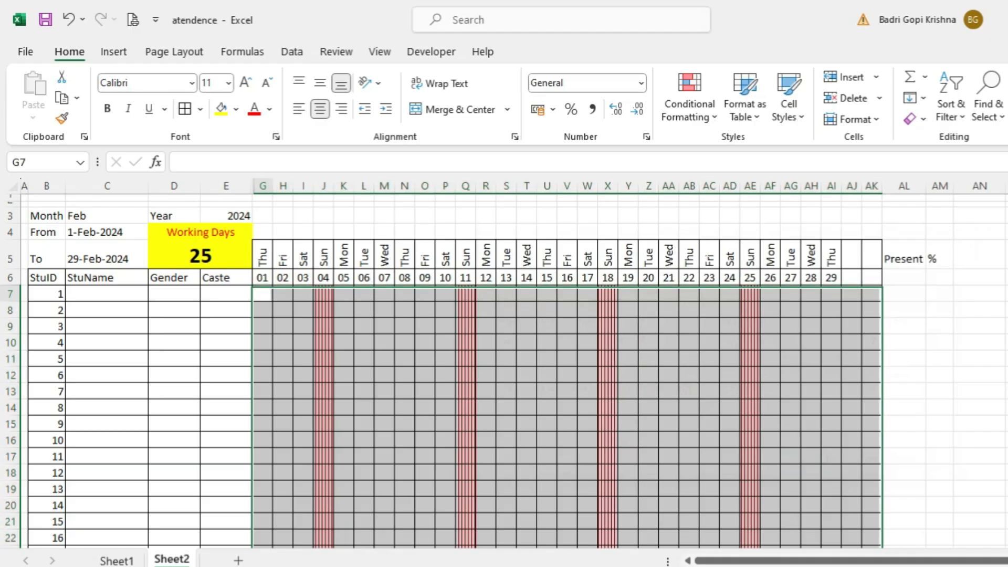
Enter 1 in G7 to mark the first student's attendance on day 01
click(262, 294)
click(107, 294)
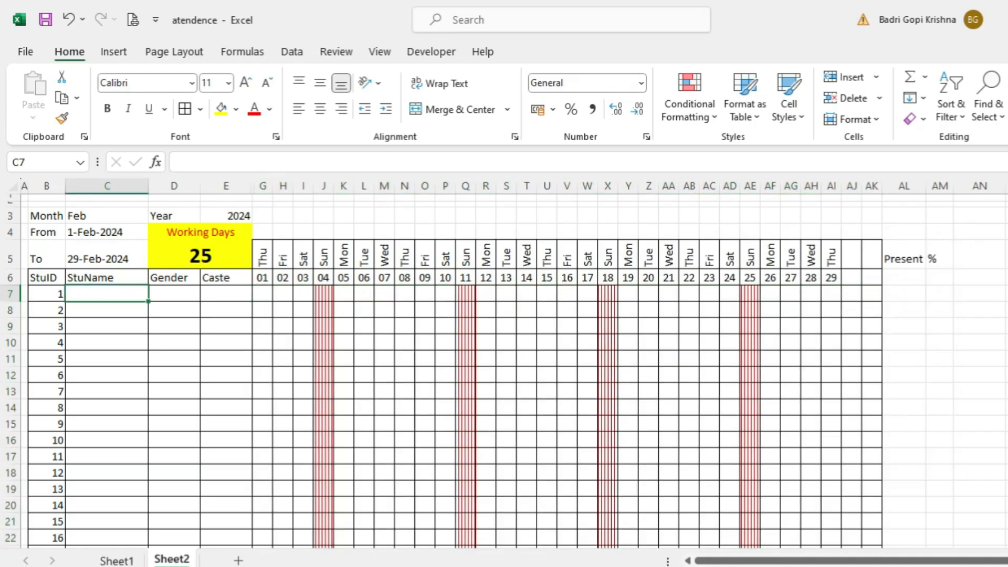
click(263, 294)
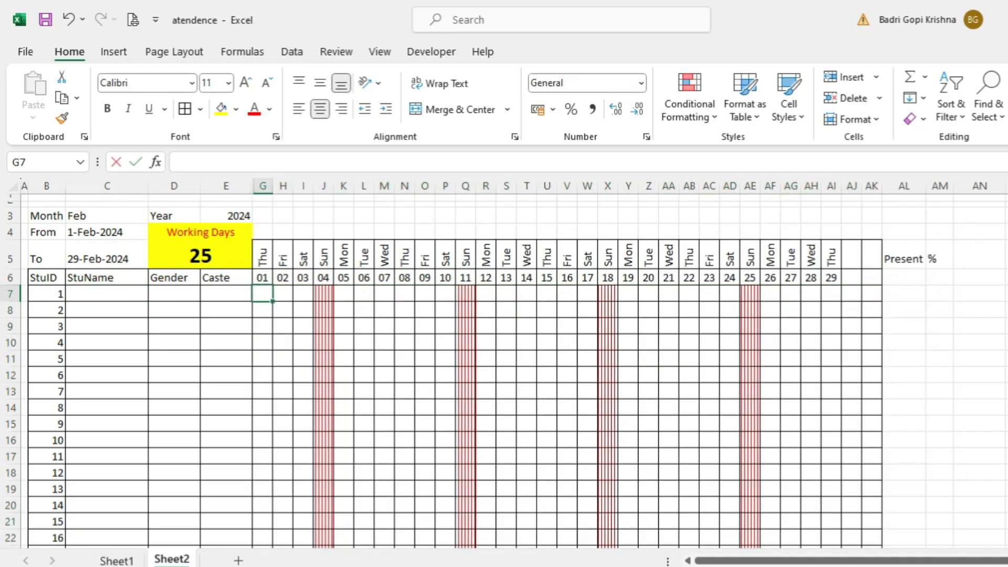
text(1)
key(Return)
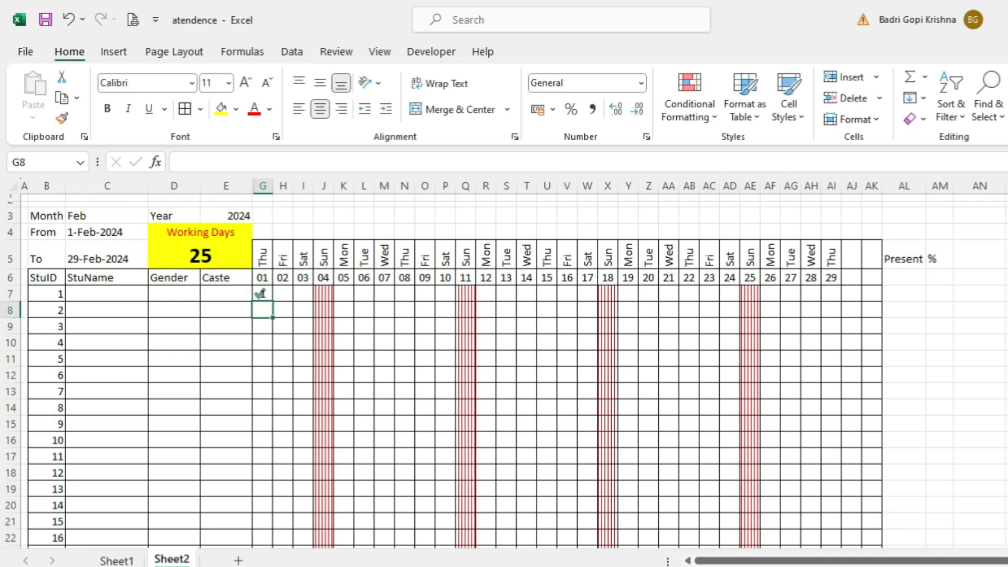
Edit the icon set rule for the attendance range G7:AK32 to show icons only, and apply it
click(263, 294)
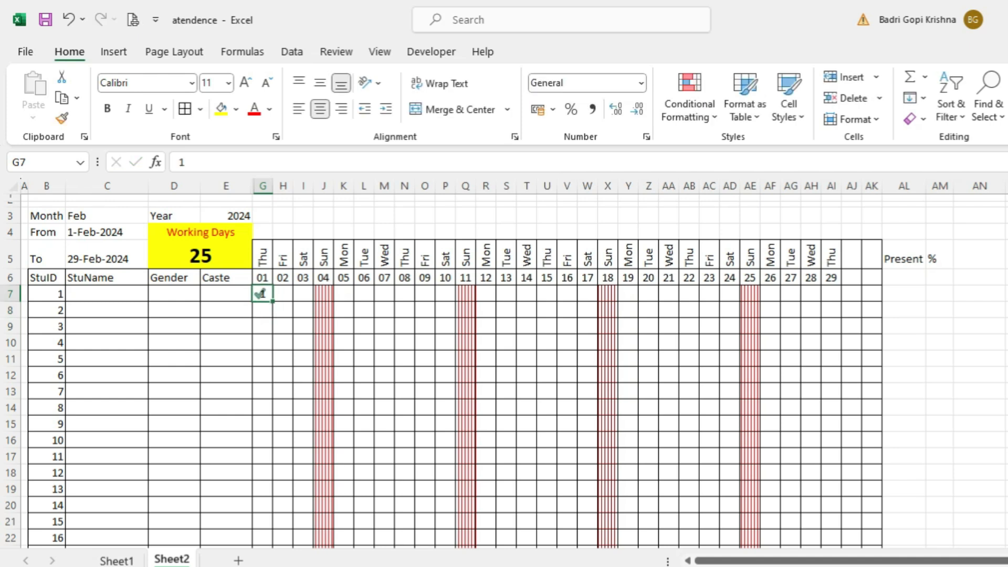
scroll(261, 293, down, 4)
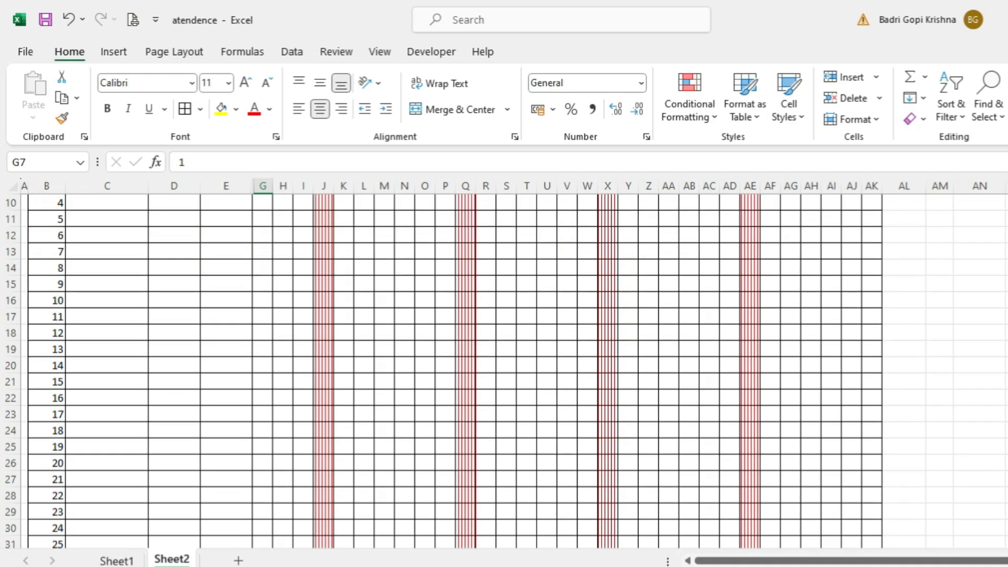
shift+click(872, 463)
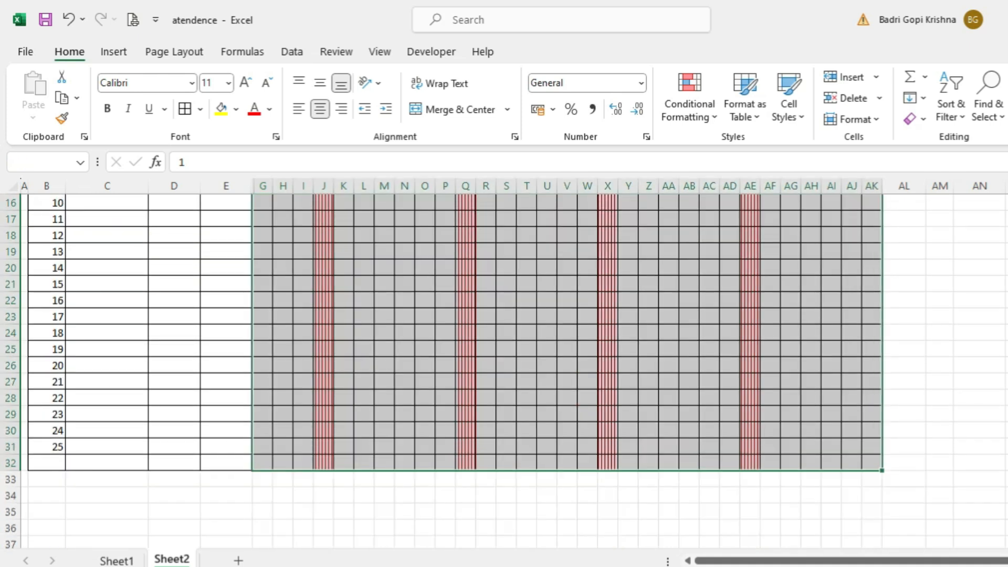
scroll(871, 463, up, 5)
click(689, 95)
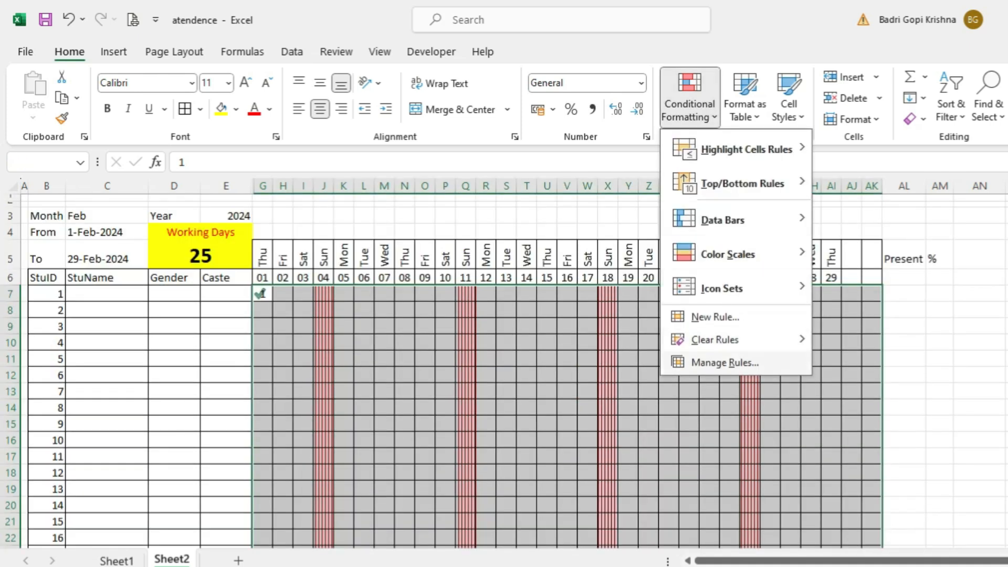
click(704, 361)
click(509, 340)
click(597, 298)
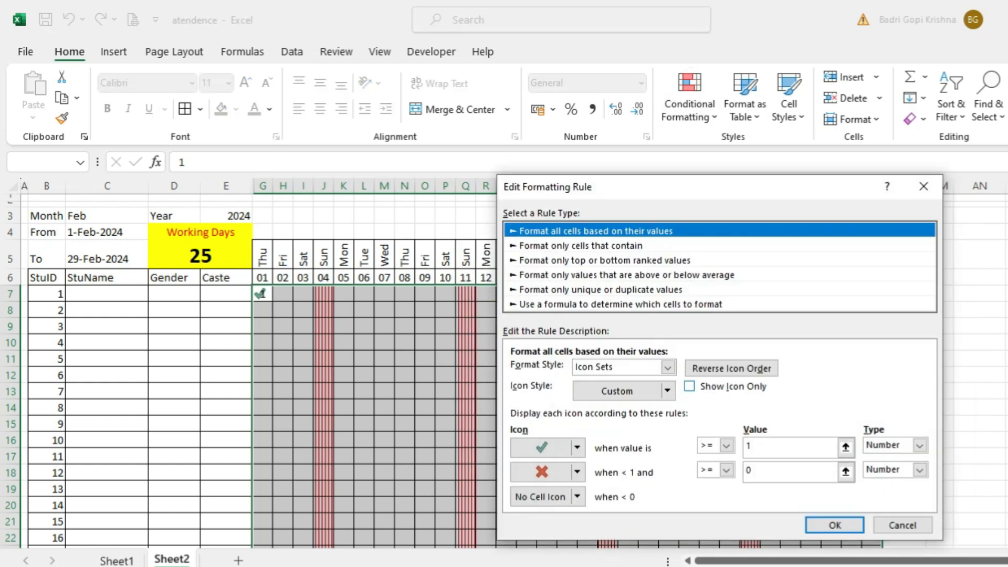
click(689, 386)
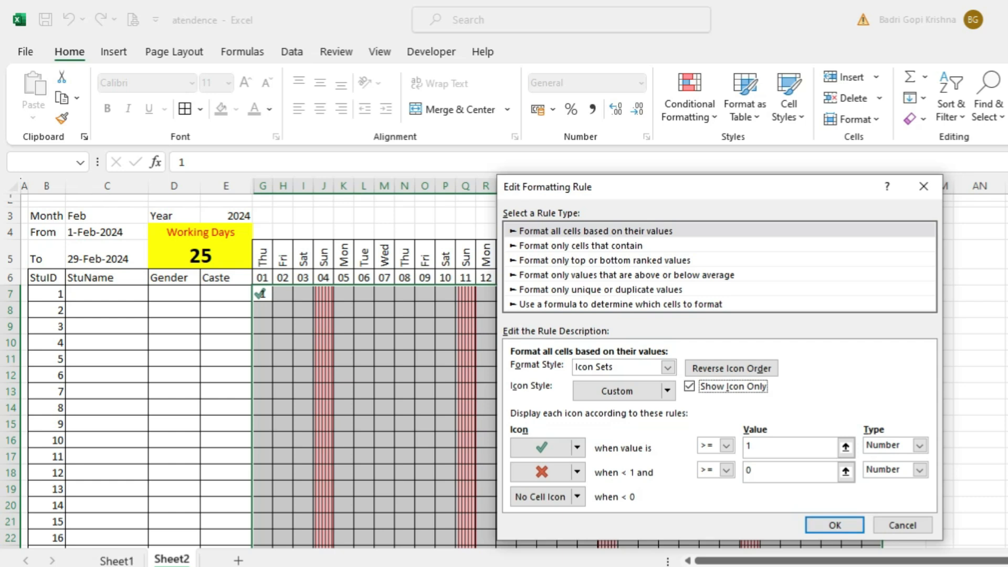
key(Return)
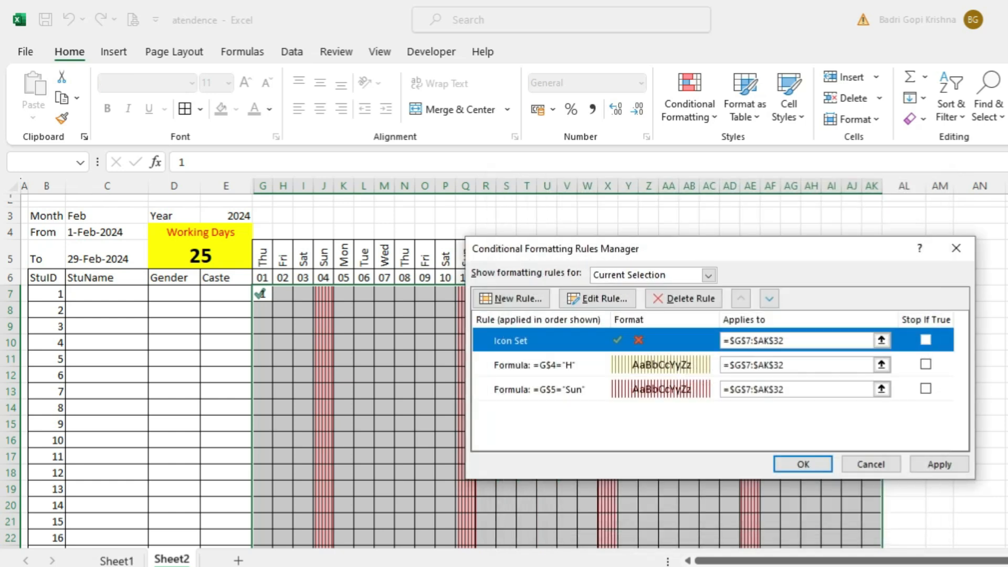
key(Return)
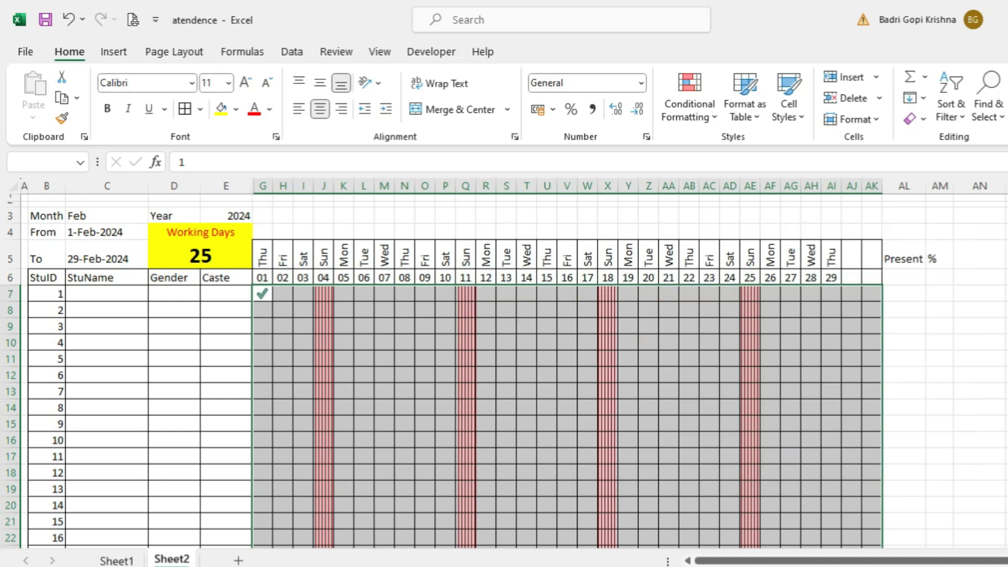
Enter 0 in H7 to mark the first student absent on day 02
click(283, 294)
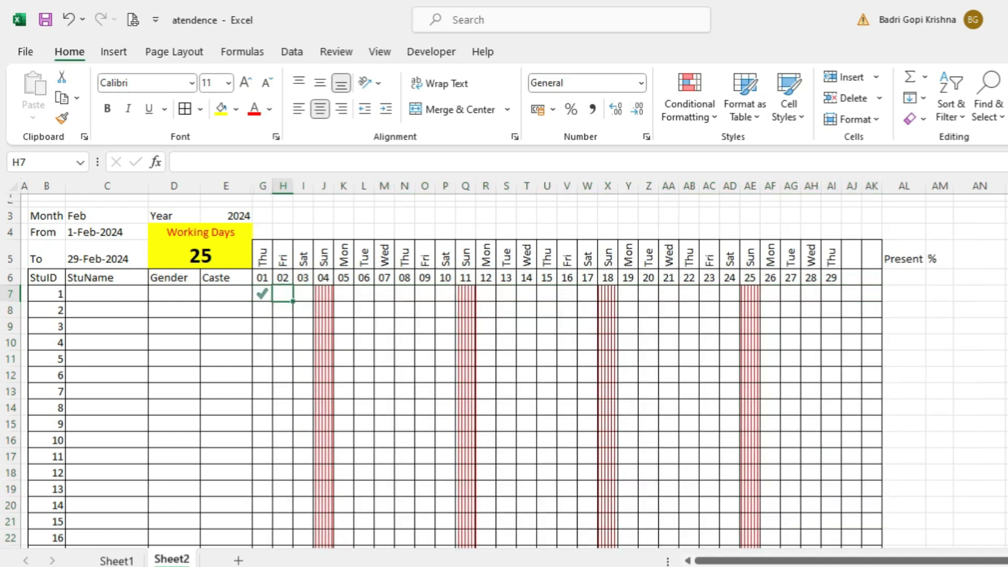
text(0)
click(384, 359)
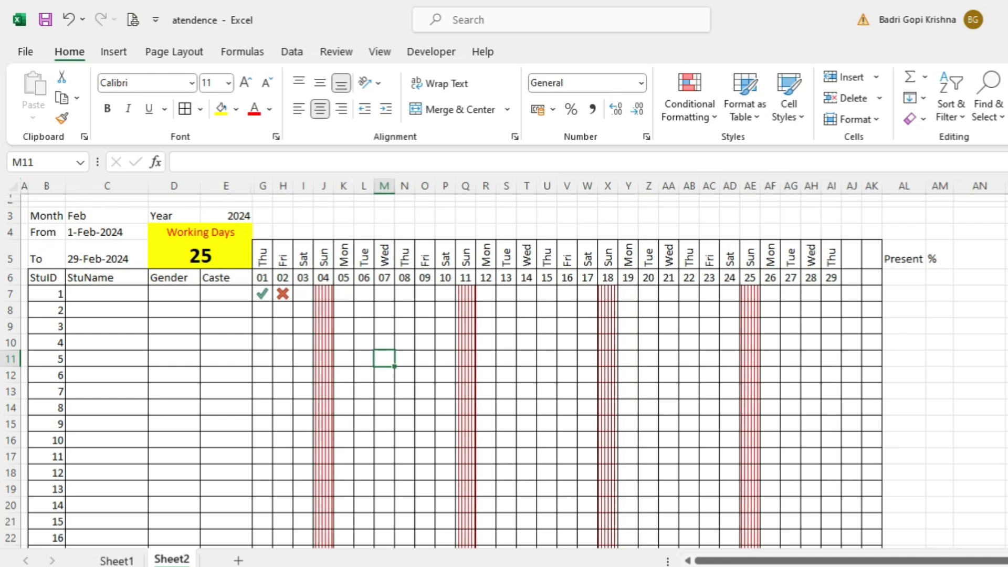
Enter =COUNTIF(G7:AK7,1) in AL7 to count the first student's present days
click(904, 294)
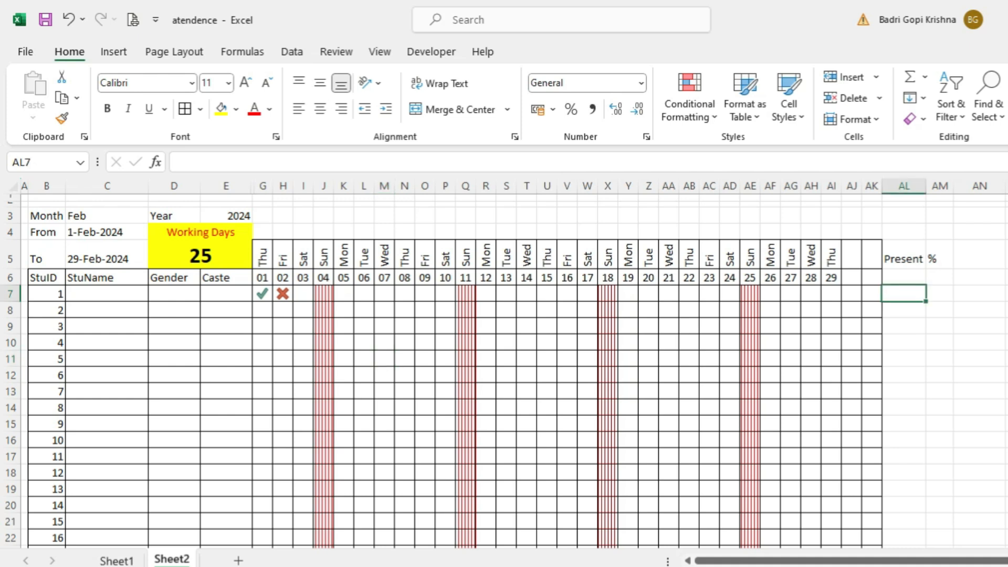
text(=)
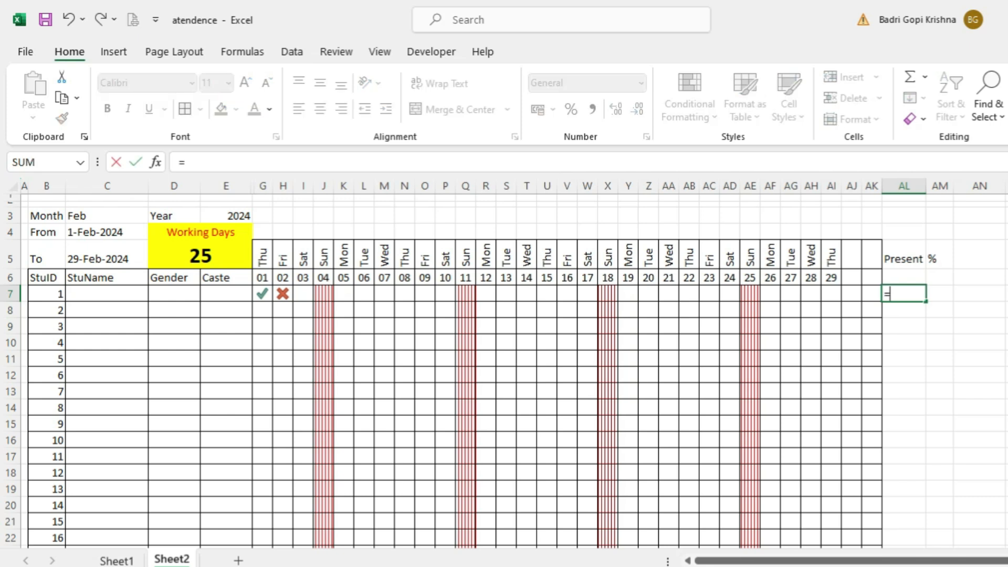
text(countif()
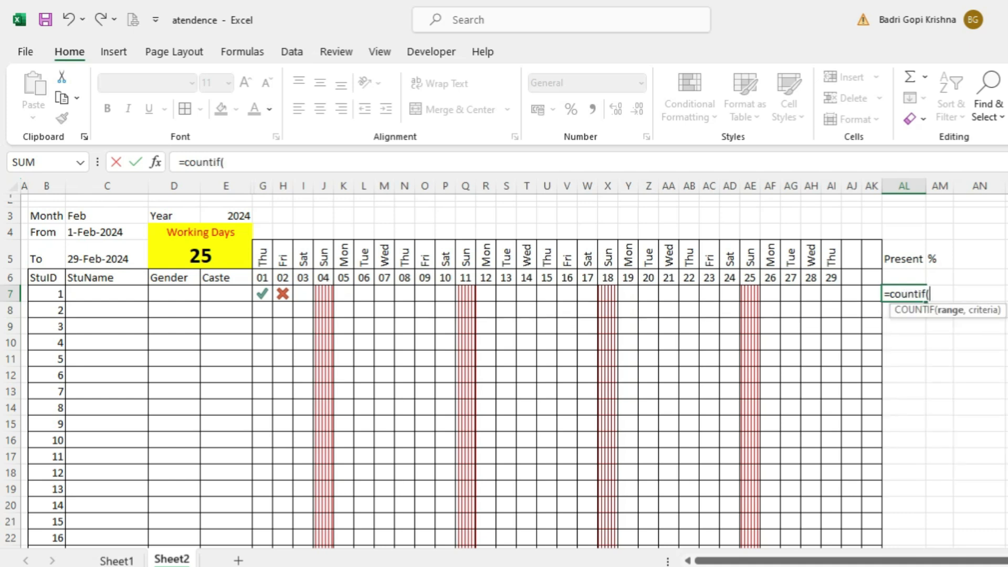
click(263, 295)
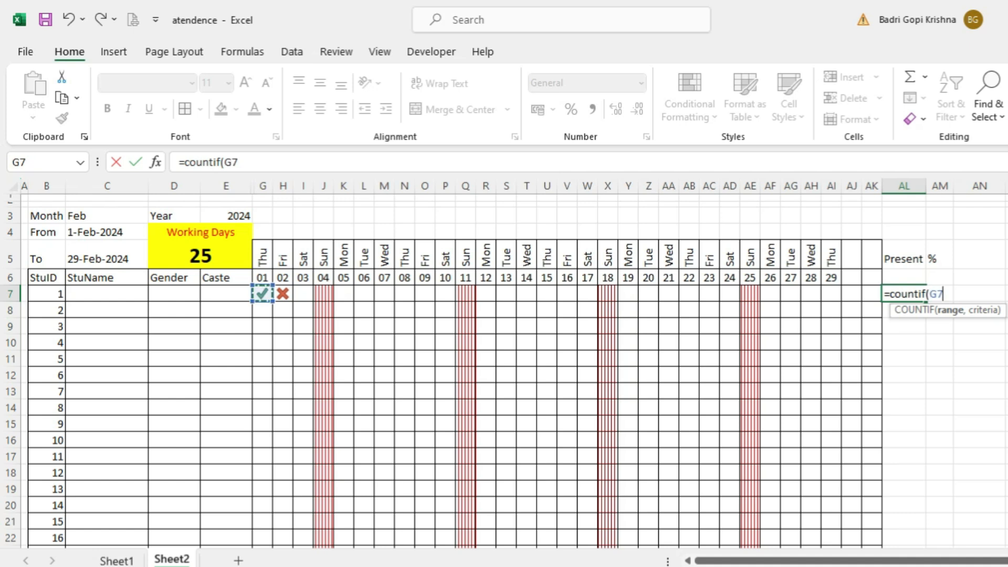
shift+click(872, 294)
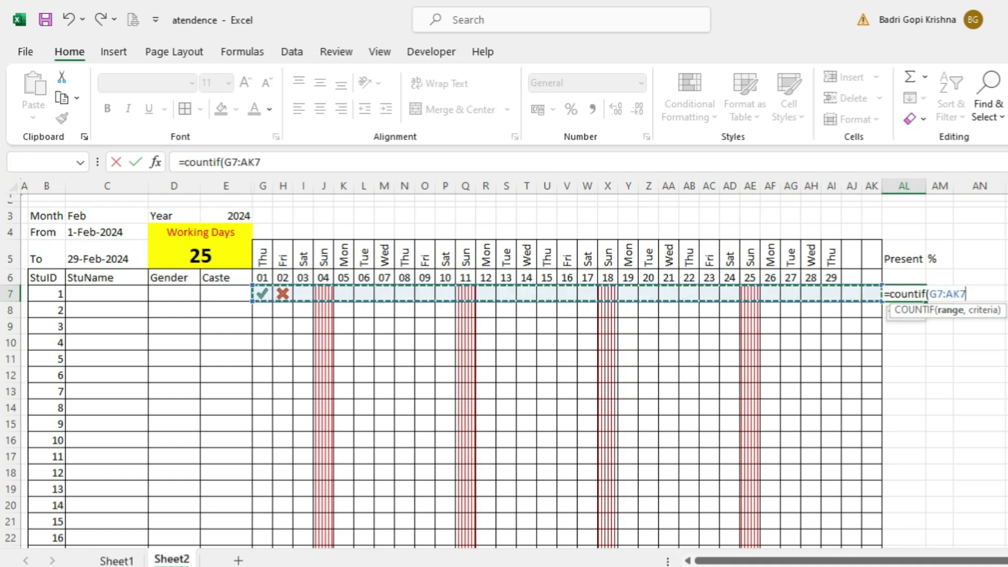
text(,1)
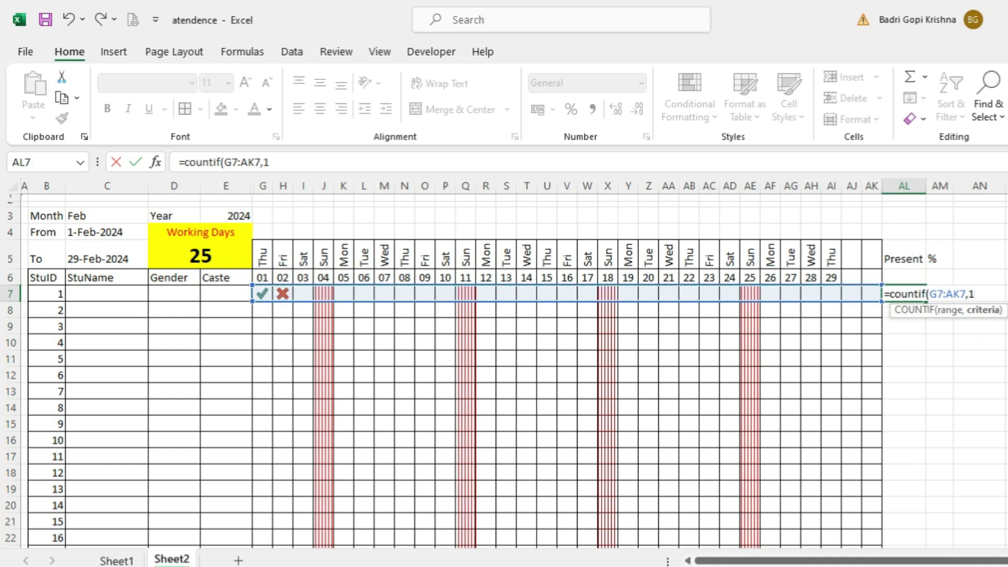
text())
key(Return)
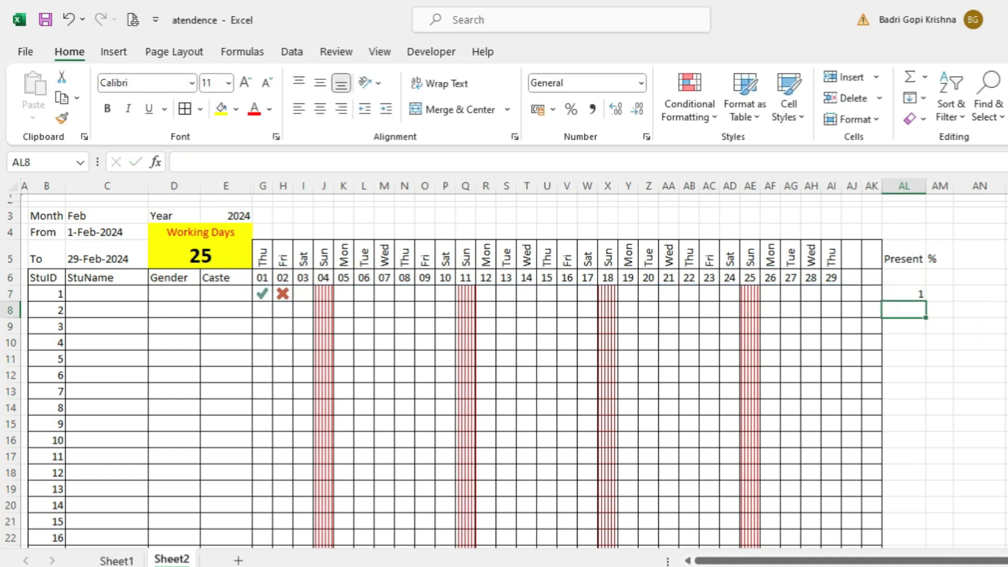
Enter =AL7/D5 in AM7 to divide the first student's present days by the working days
key(Up)
key(Right)
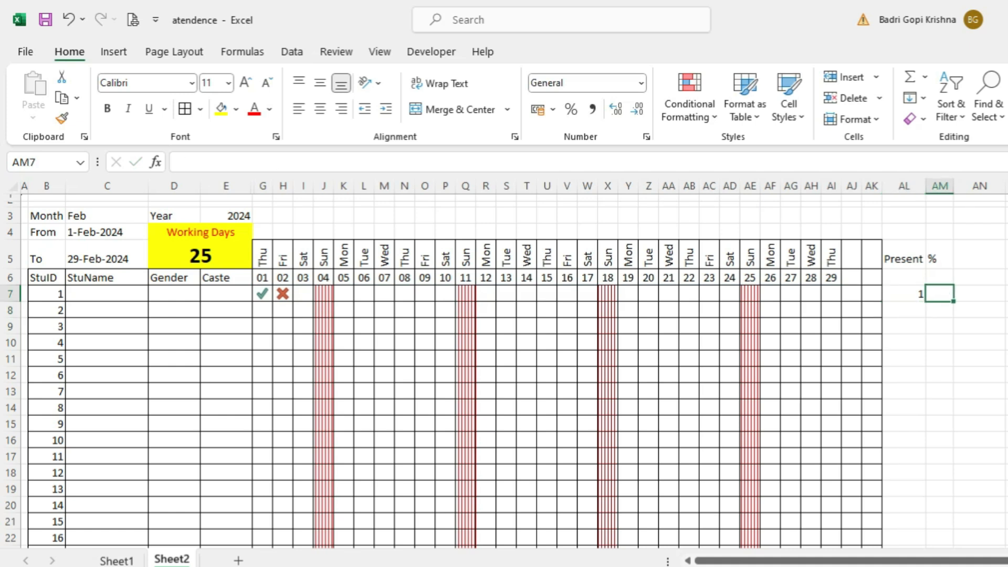
text(=)
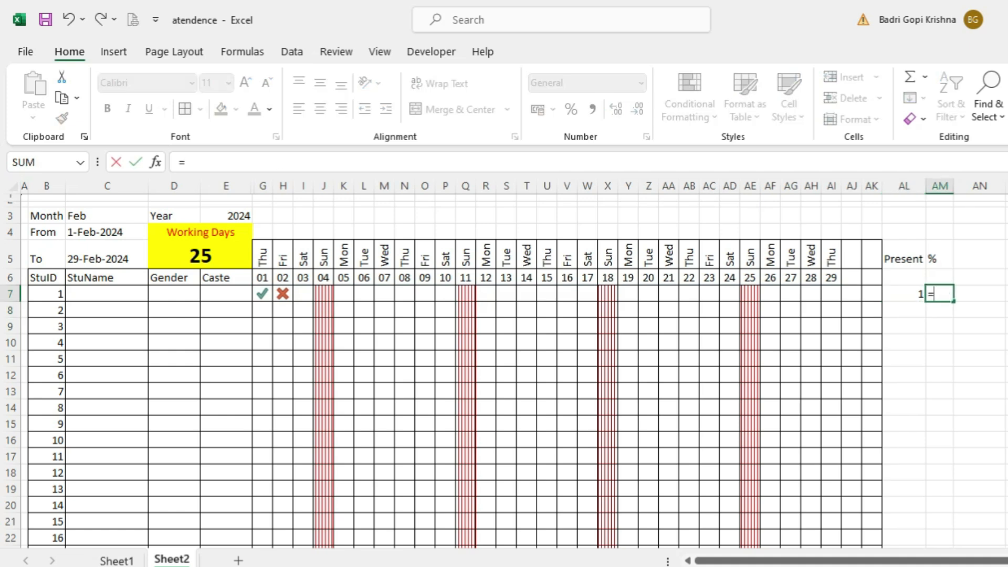
key(Left)
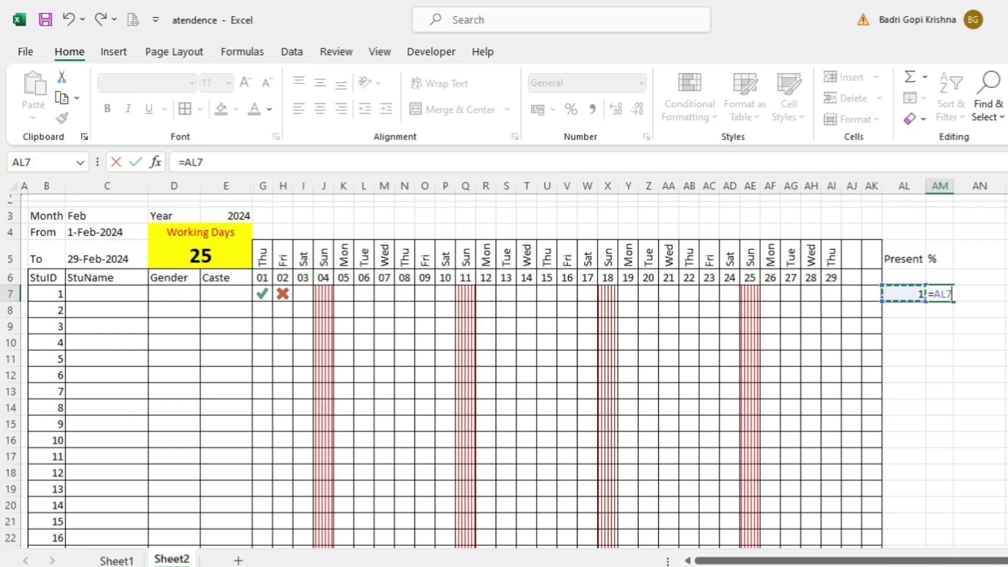
text(/)
click(200, 255)
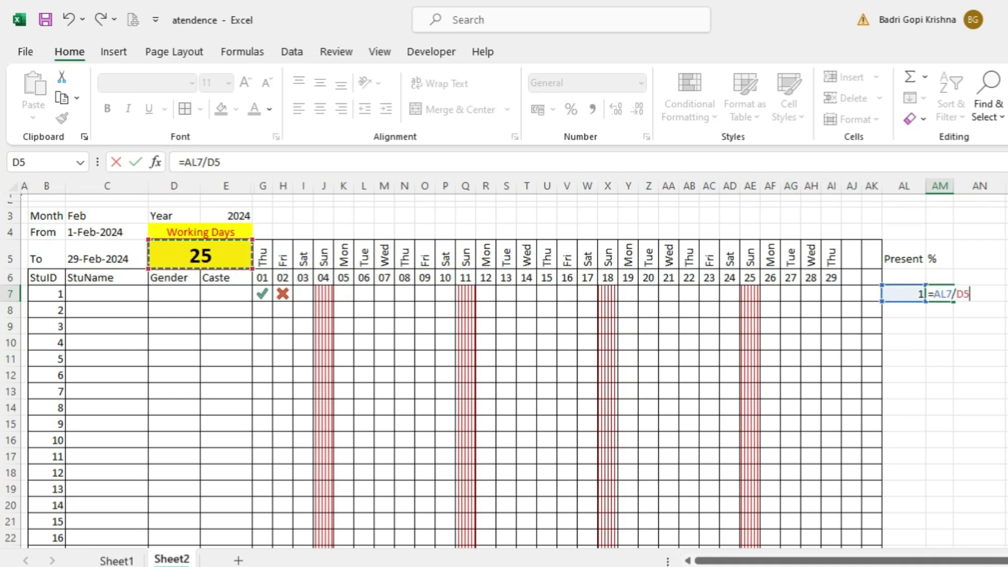
key(Return)
Format the first student's attendance ratio in AM7 as a percentage
click(940, 294)
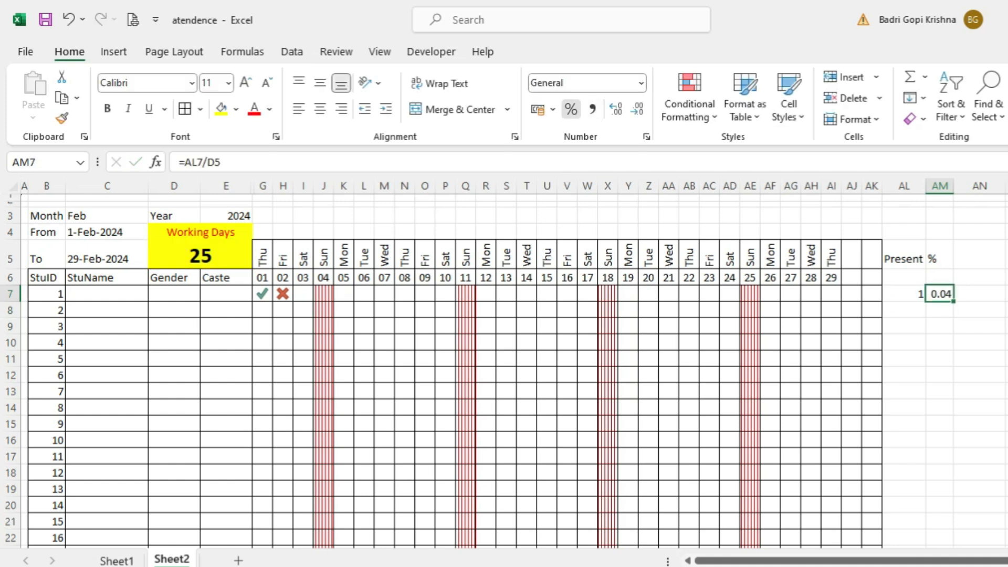
click(570, 109)
click(940, 360)
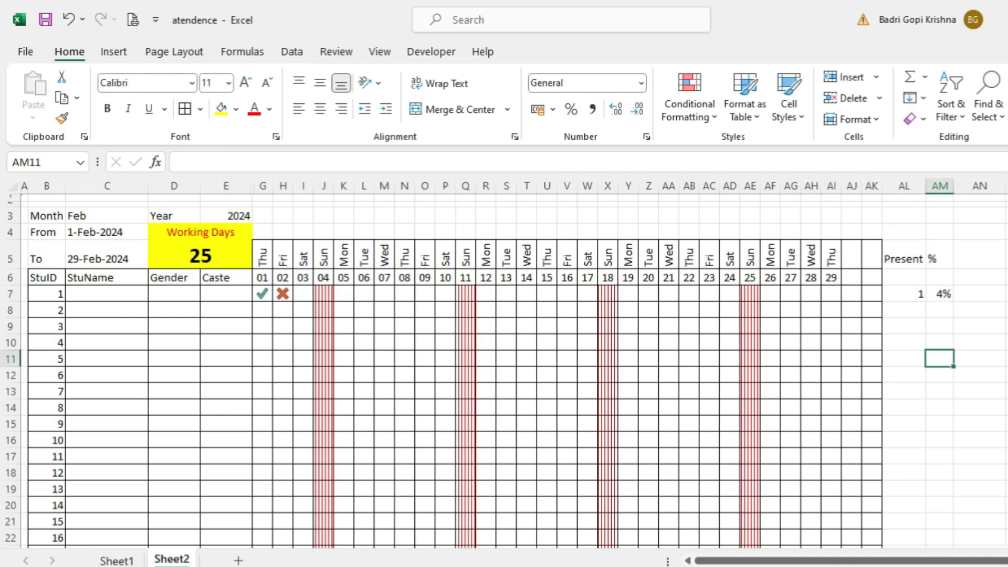
Set H7 to 1 to mark the first student present on day 02
click(283, 294)
text(1)
key(Return)
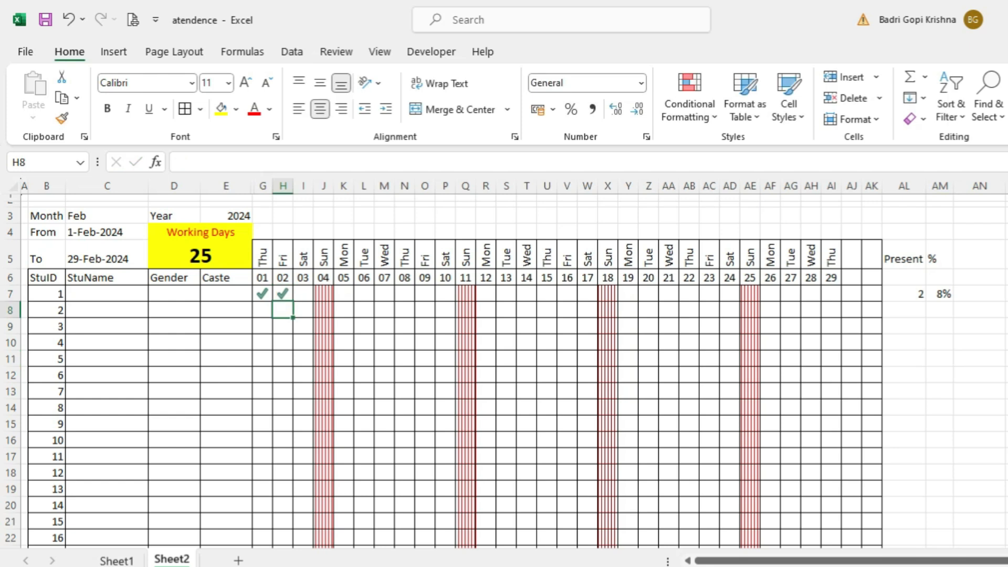
Fill row 7 for days 03 to 10, skipping Sunday 04: 0 on days 07 and 08, and 1 on the others
click(303, 294)
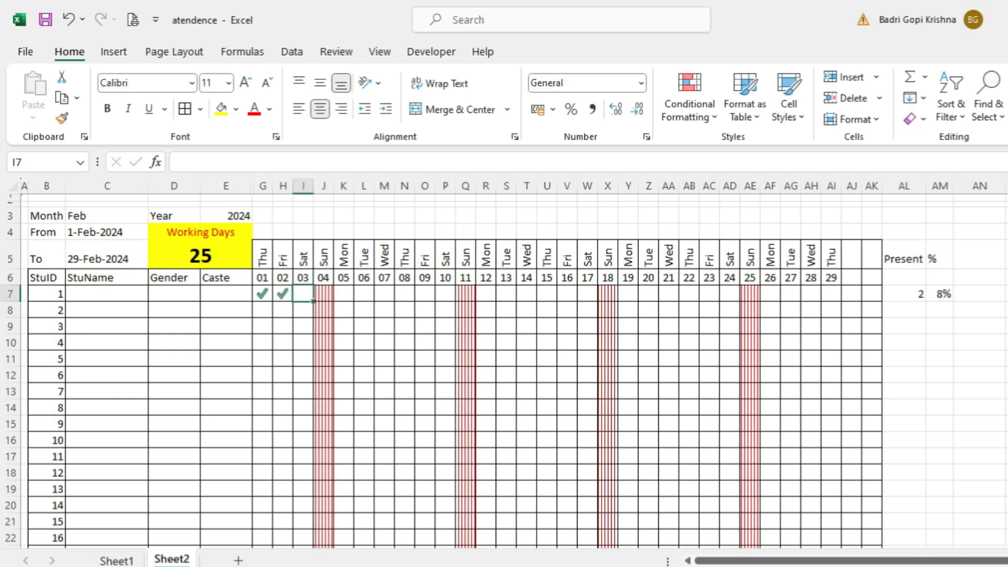
text(1)
key(Tab)
key(Tab)
text(1)
key(Tab)
text(1)
key(Tab)
text(0)
key(Tab)
text(0)
key(Tab)
text(1)
key(Tab)
text(1)
key(Tab)
Enter 1 in row 7 for each day from 12 to 17, leaving Sunday 11 blank
key(Tab)
text(1)
key(Tab)
text(1)
key(Tab)
text(1)
key(Tab)
text(1)
key(Tab)
text(1)
key(Tab)
text(1)
key(Tab)
Fill row 7 for days 19 to 24 with 0 on days 20 and 21 and 1 on the others
key(Tab)
text(1)
key(Tab)
text(0)
key(Tab)
text(0)
key(Tab)
key(Tab)
text(1)
key(Left)
text(1)
key(Right)
key(Right)
text(1)
Enter 1 in row 7 for days 26 to 29, leaving Sunday 25 blank
key(Right)
key(Right)
text(1)
key(Right)
text(1)
key(Right)
text(1)
key(Right)
text(1)
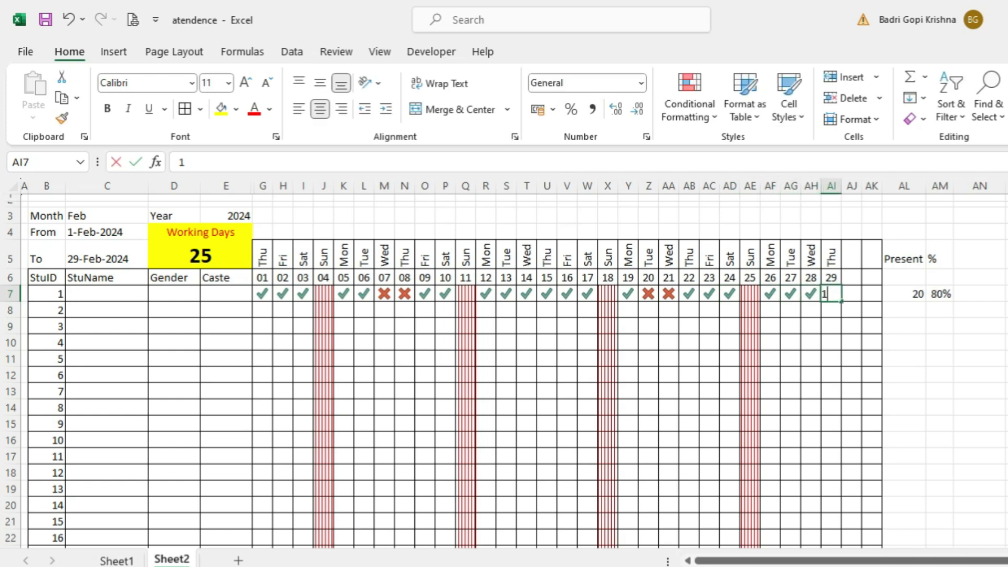
drag(831, 326, 831, 343)
click(939, 391)
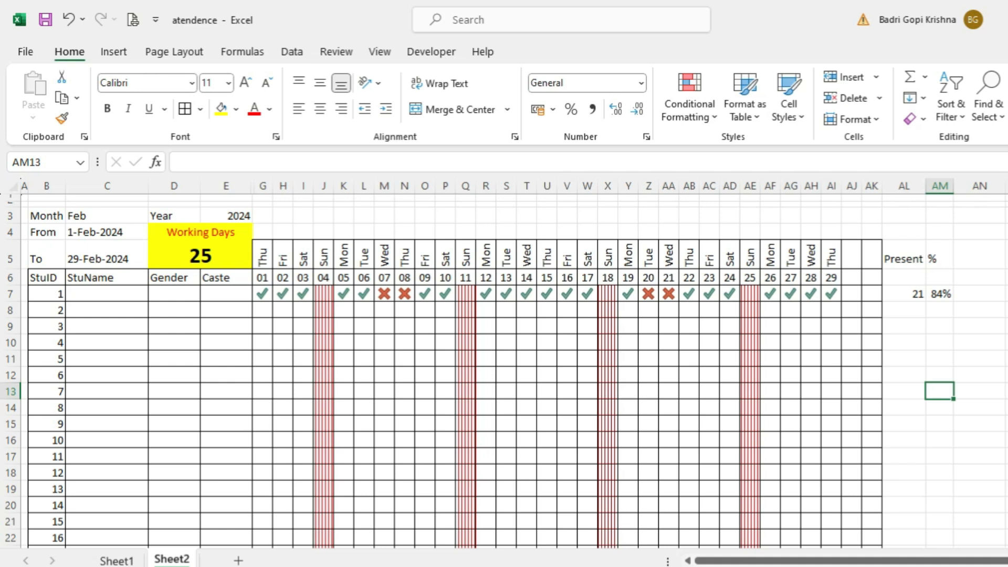
click(940, 294)
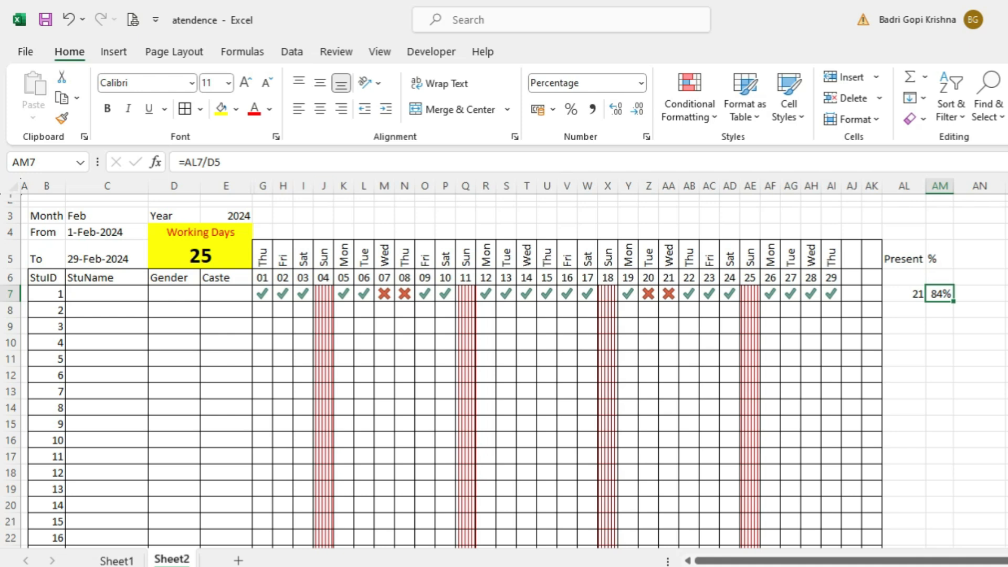
scroll(504, 372, down, 1)
scroll(505, 372, up, 1)
click(107, 216)
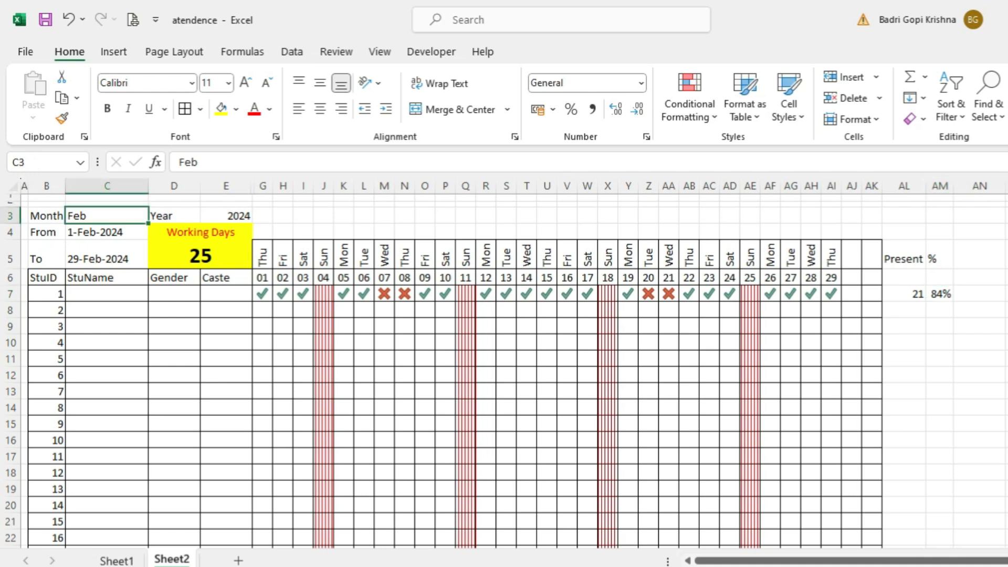
double_click(172, 560)
click(226, 522)
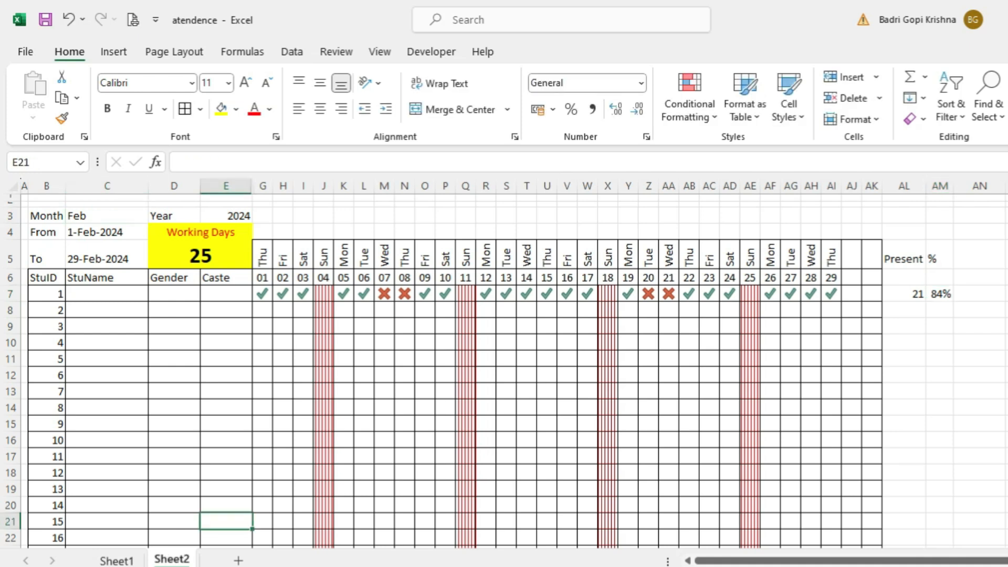
double_click(172, 560)
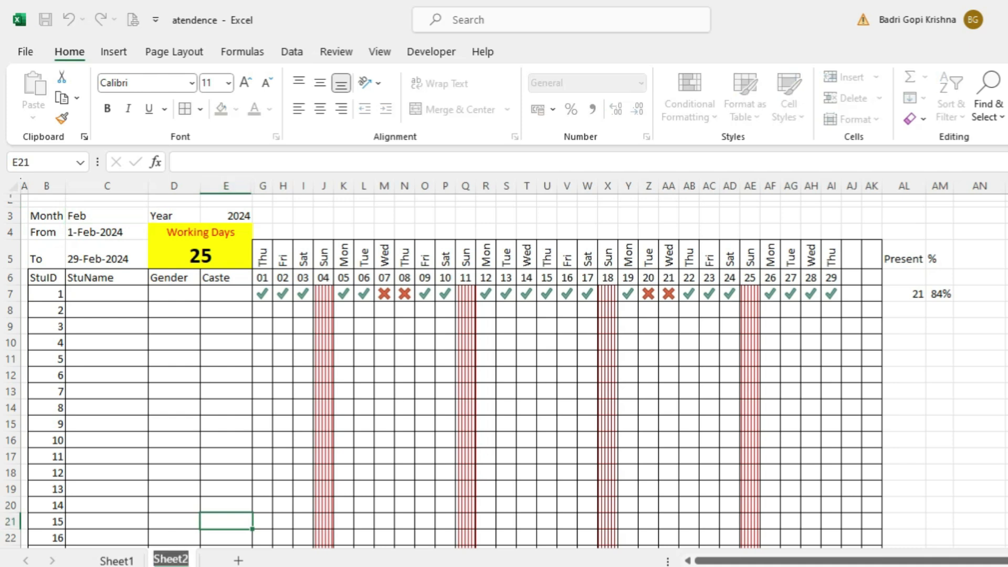
Change the month in C3 to Jan
click(107, 216)
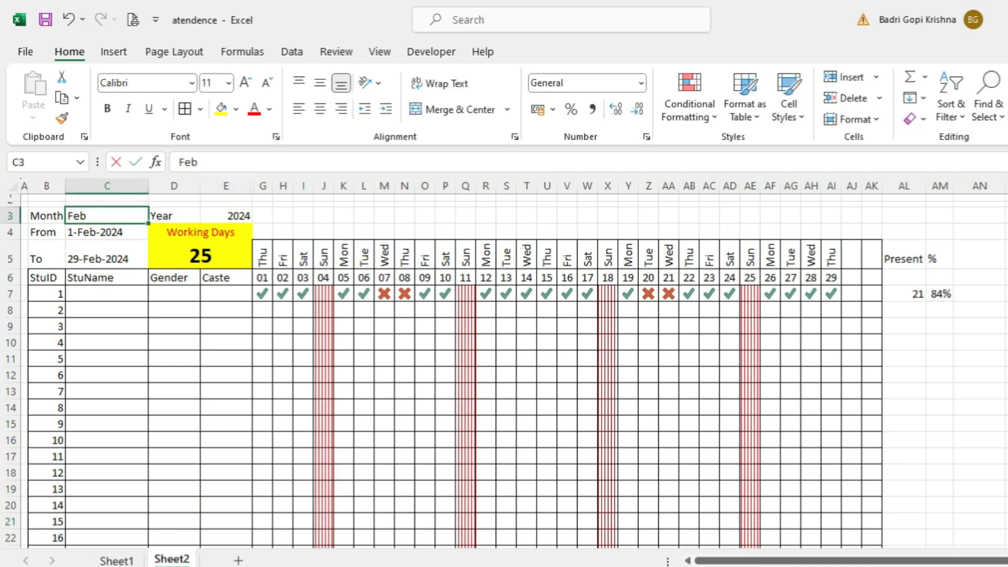
text(Jan)
key(Return)
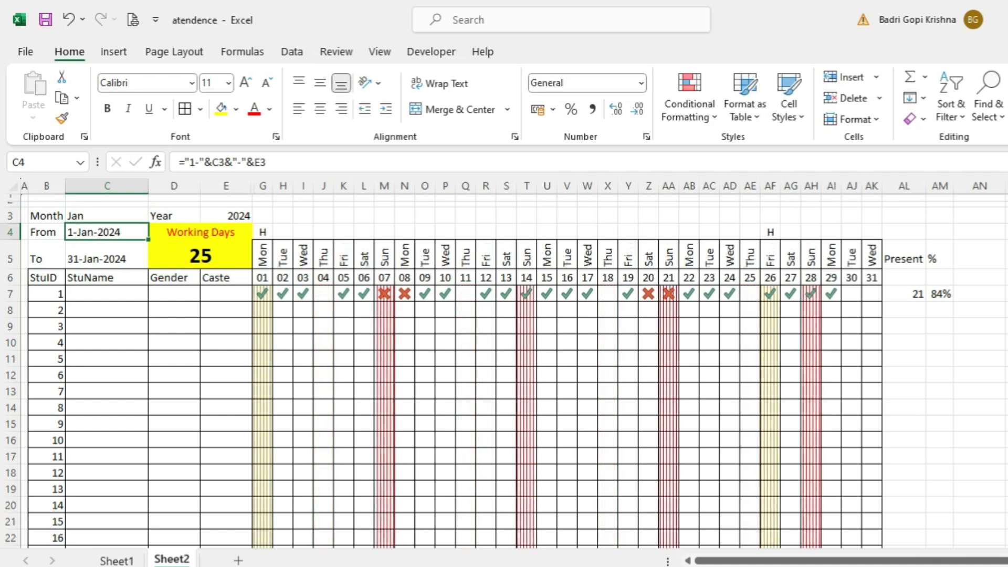
Rename the attendance worksheet Sheet2 as Jan
double_click(171, 560)
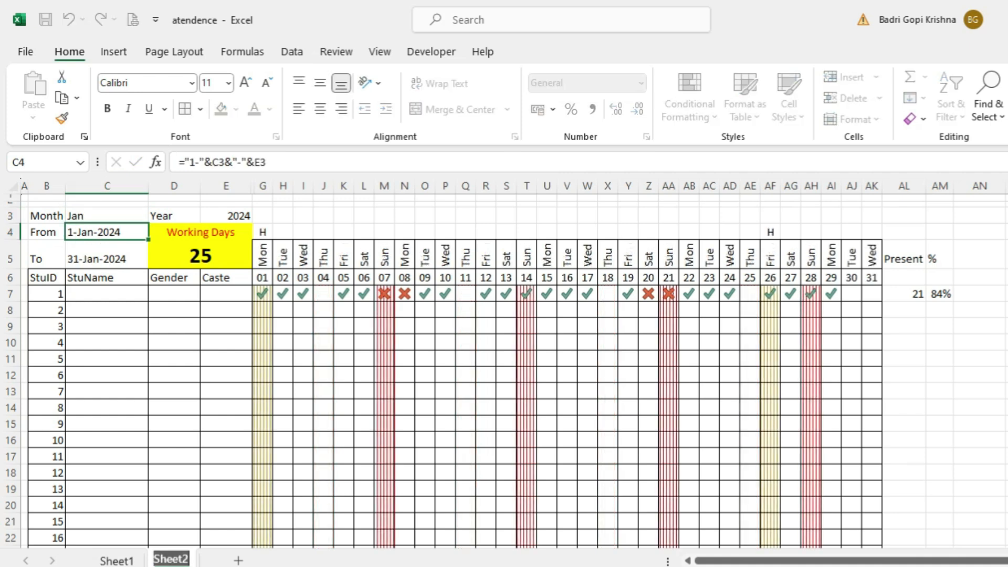
text(Jan)
key(Return)
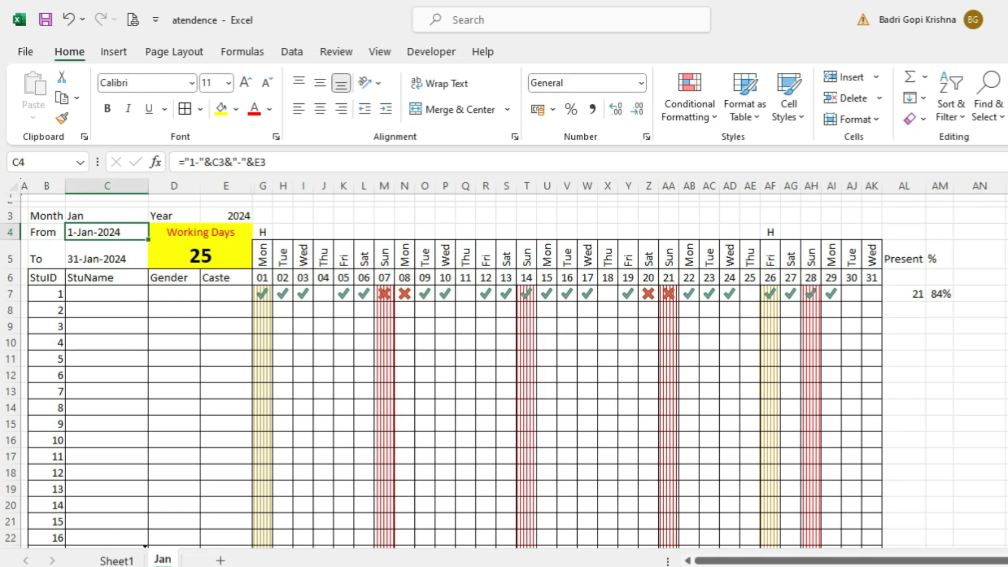
Duplicate the Jan worksheet directly after the original and rename the copy as Feb
drag(164, 560, 192, 559)
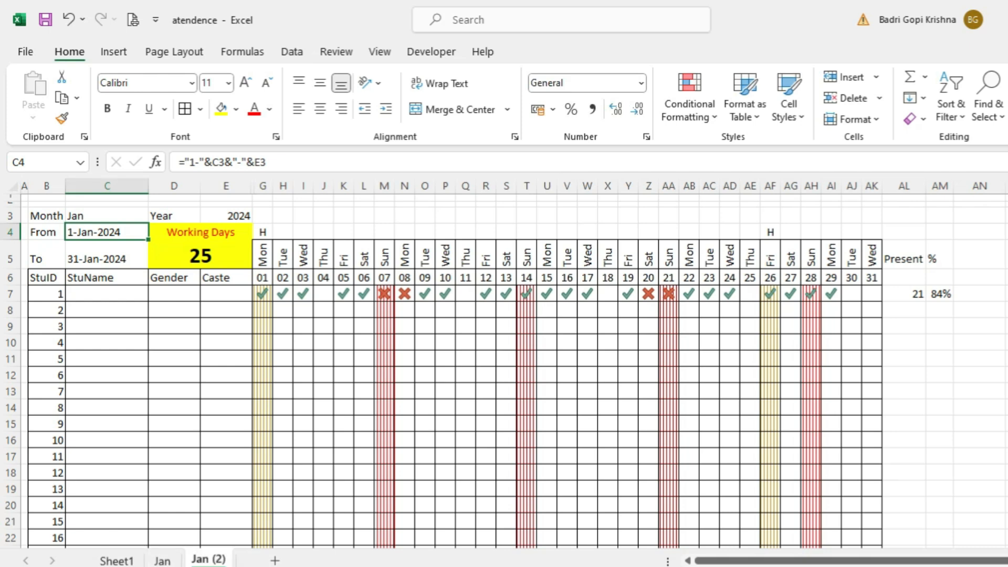
double_click(208, 560)
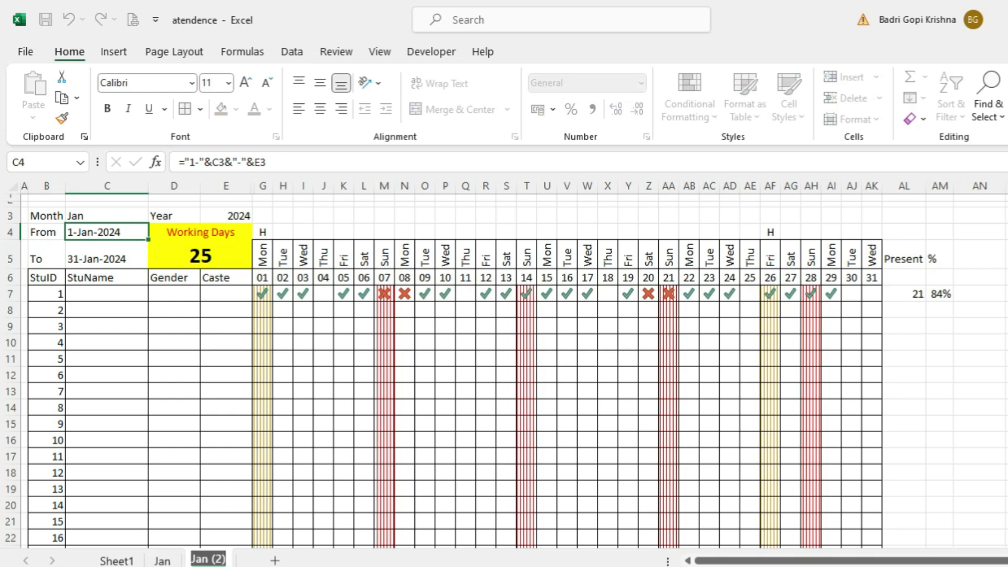
text(Feb)
key(Return)
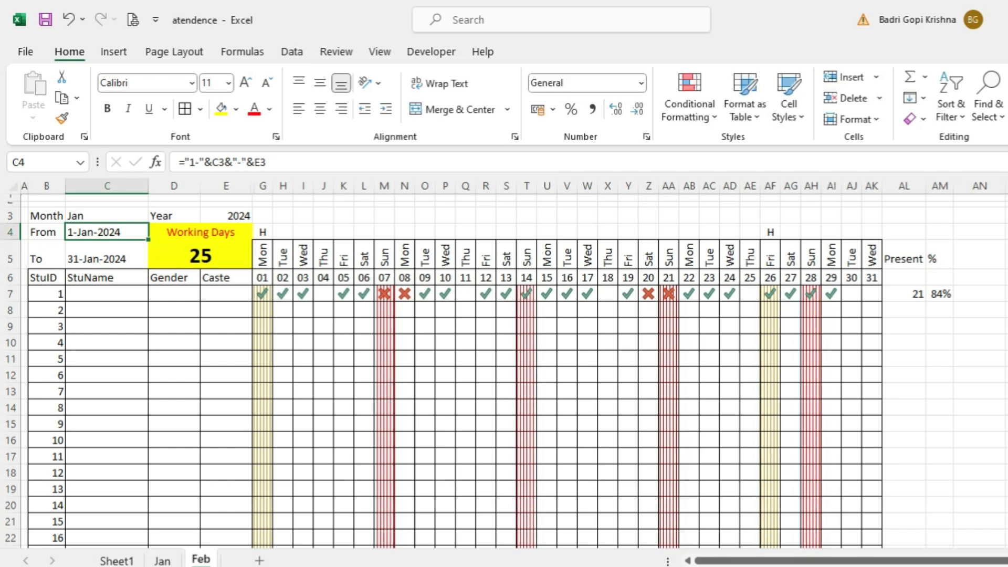
Clear the attendance marks copied into row 7 of the Feb sheet, from G7 through AJ7
click(107, 216)
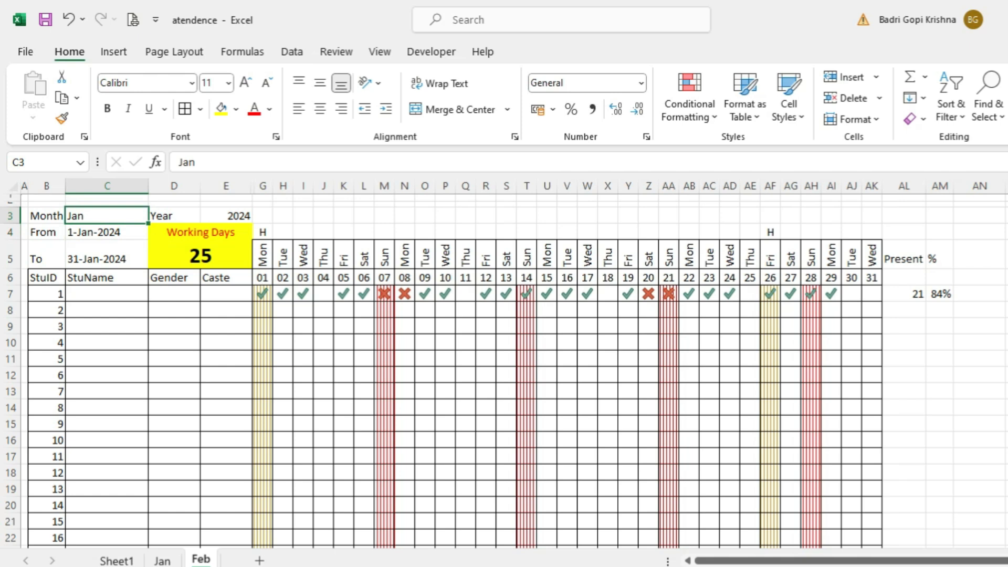
drag(263, 295, 852, 294)
key(Delete)
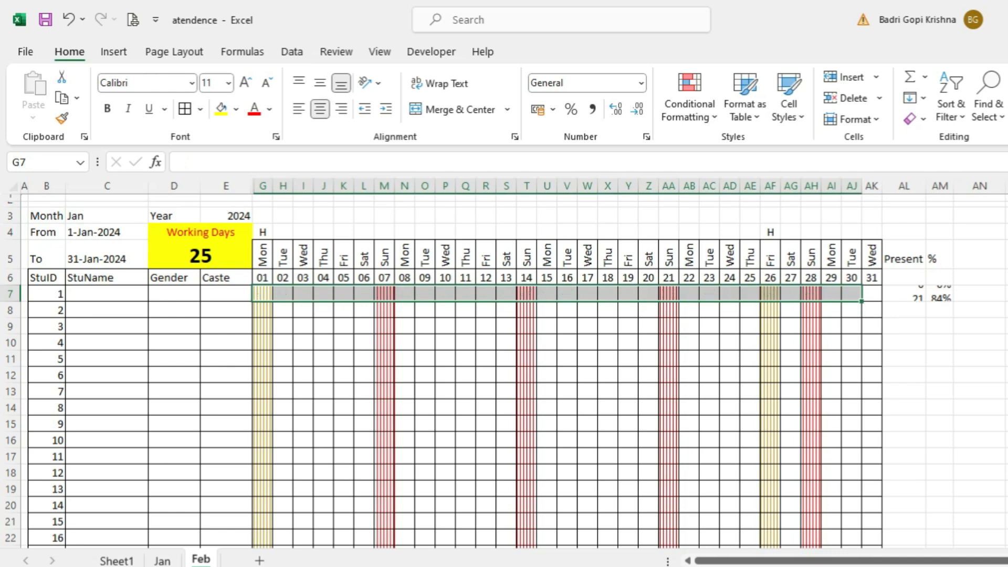
click(425, 375)
Change the month in C3 of the Feb sheet to Feb and check the highlighted Sunday columns
click(106, 216)
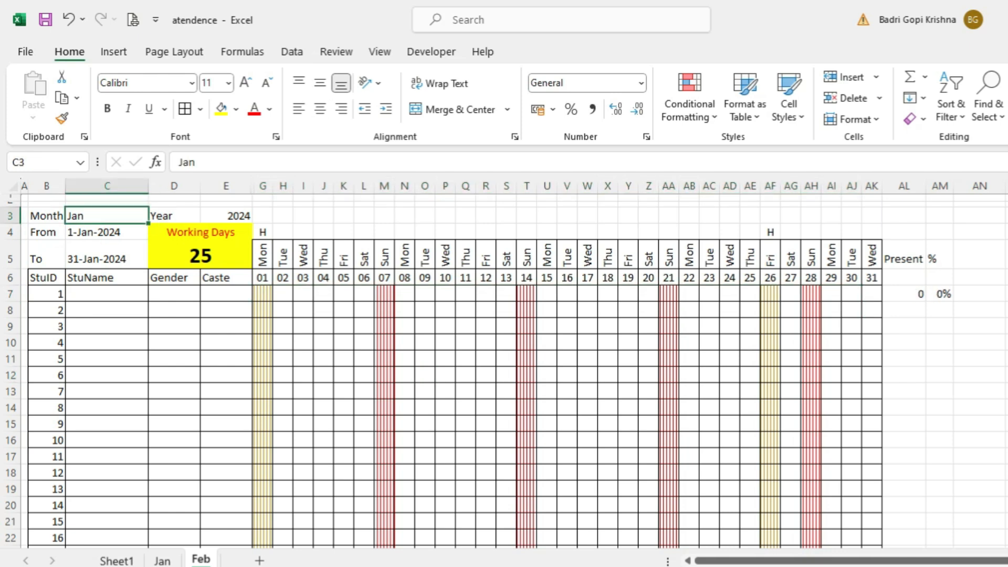
text(Feb)
key(Return)
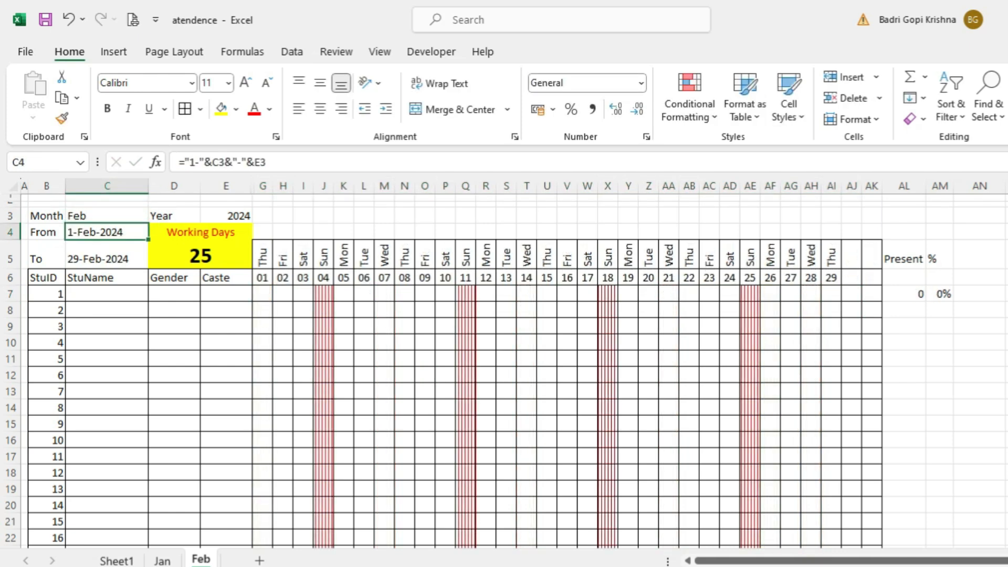
click(587, 342)
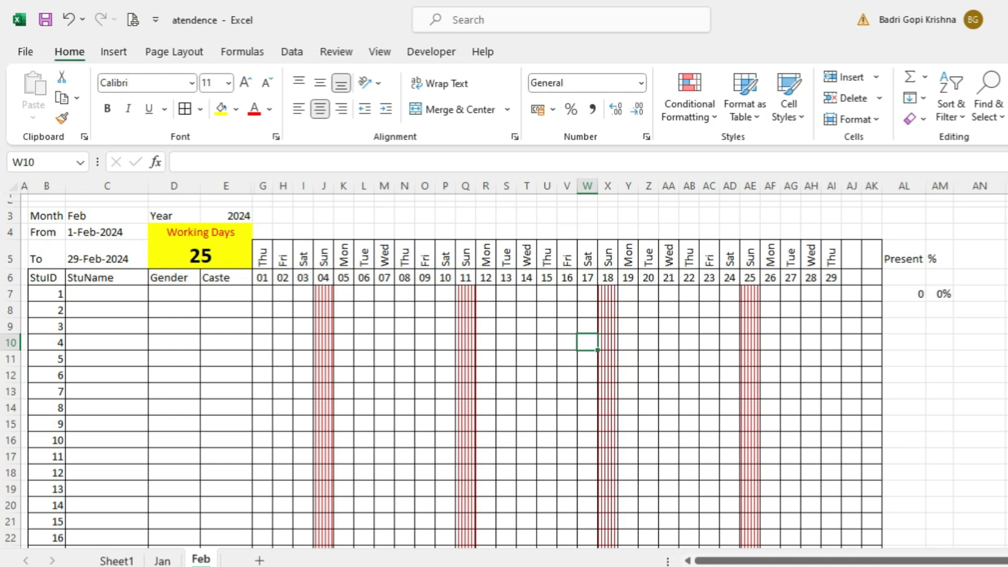
drag(324, 256, 323, 424)
drag(466, 257, 466, 375)
drag(608, 257, 608, 359)
drag(750, 257, 750, 342)
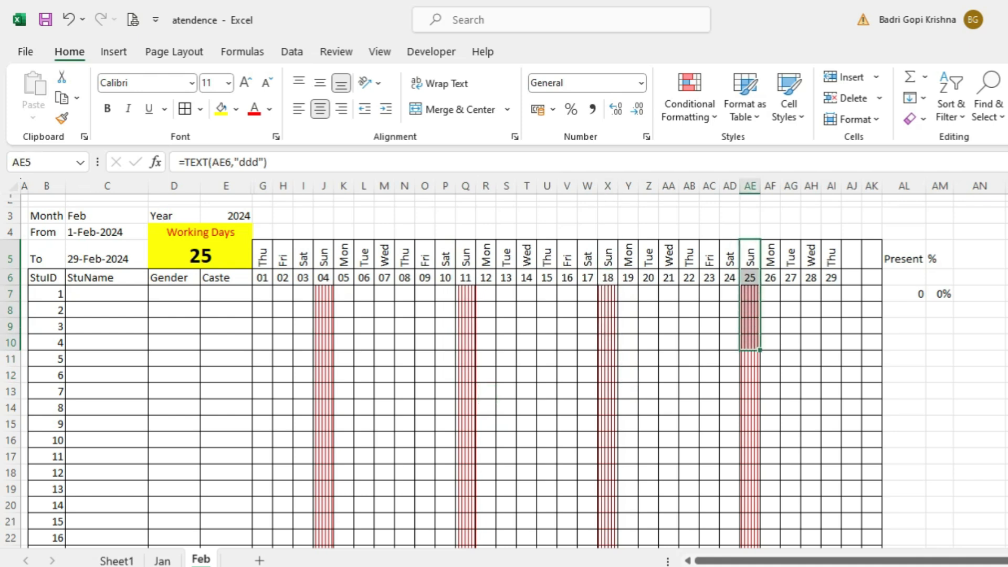
Change the month in C3 of the Feb sheet to March and check the highlighted Sunday columns
click(107, 216)
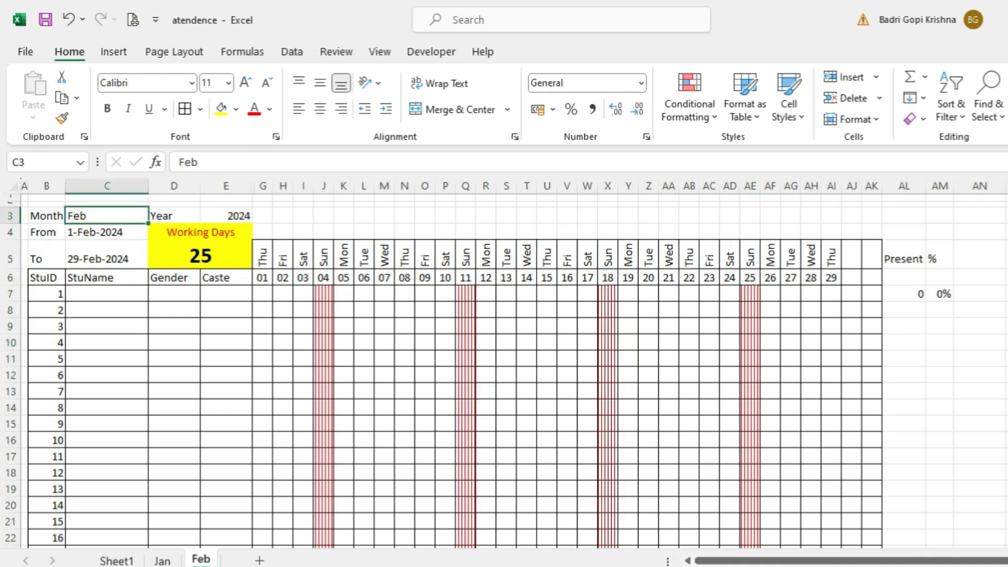
text(March)
key(Return)
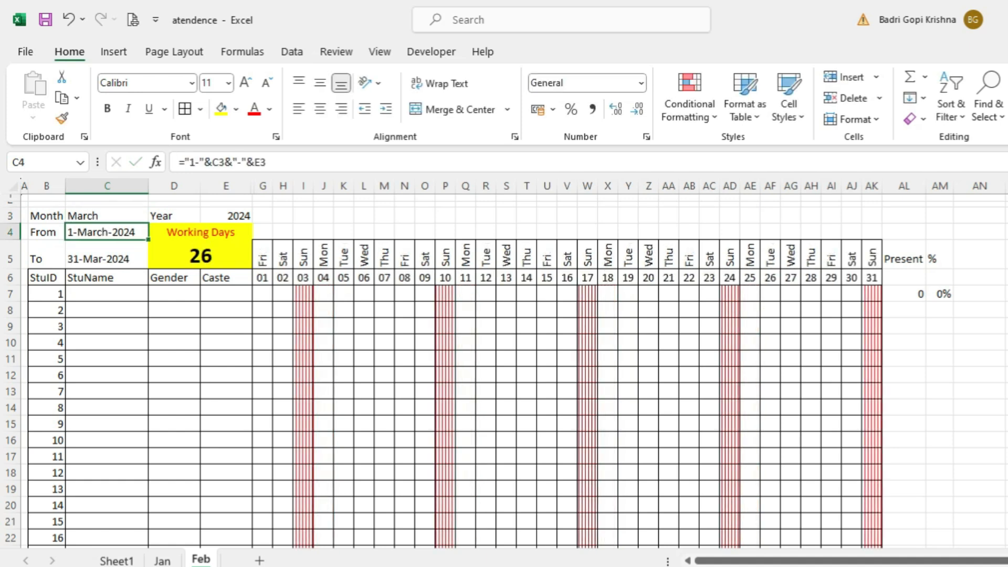
drag(303, 256, 303, 310)
click(446, 256)
drag(445, 256, 445, 341)
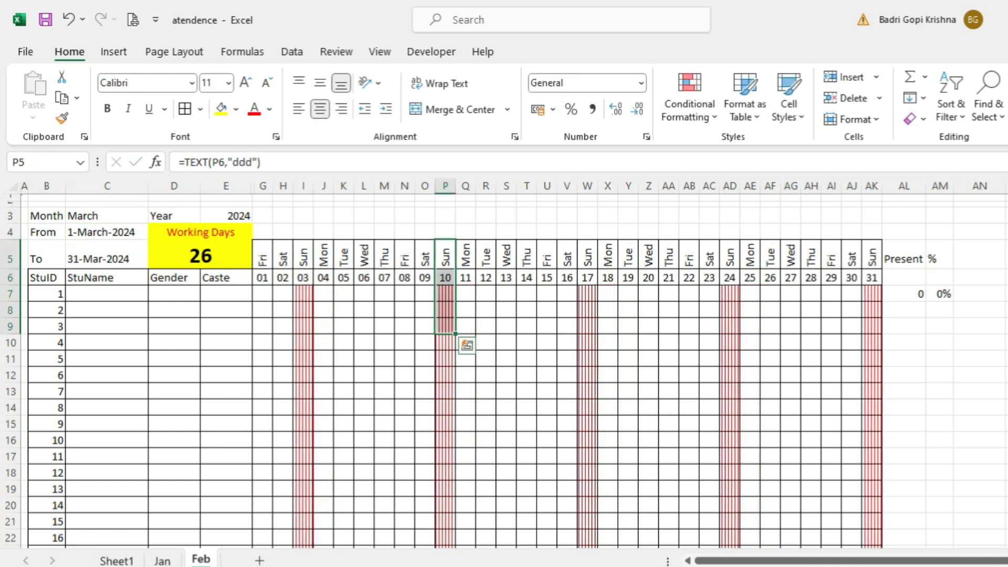
drag(588, 257, 588, 342)
click(668, 359)
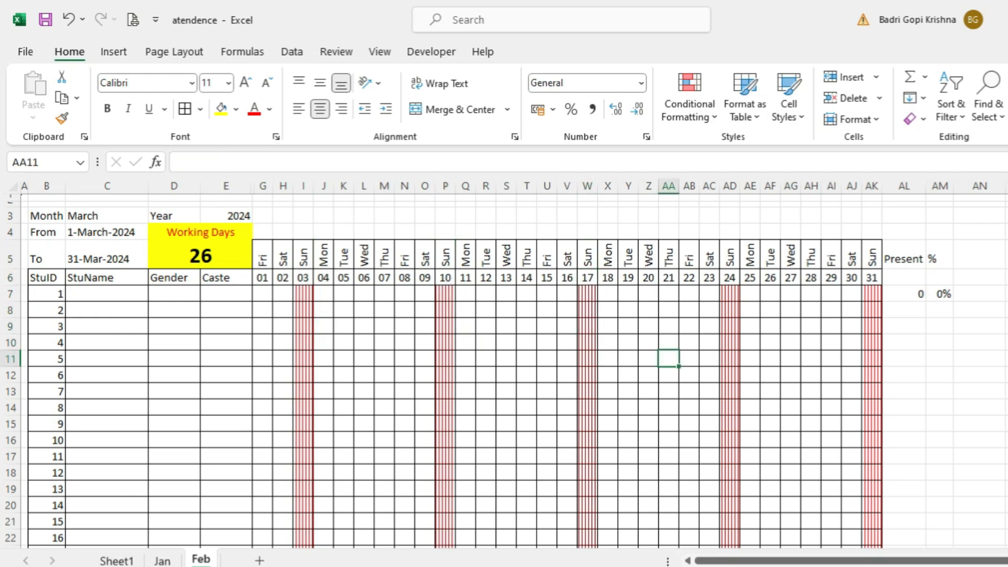
Examine the holiday dates in column AQ of the Feb sheet and the holiday lookup formula above day 11
click(163, 561)
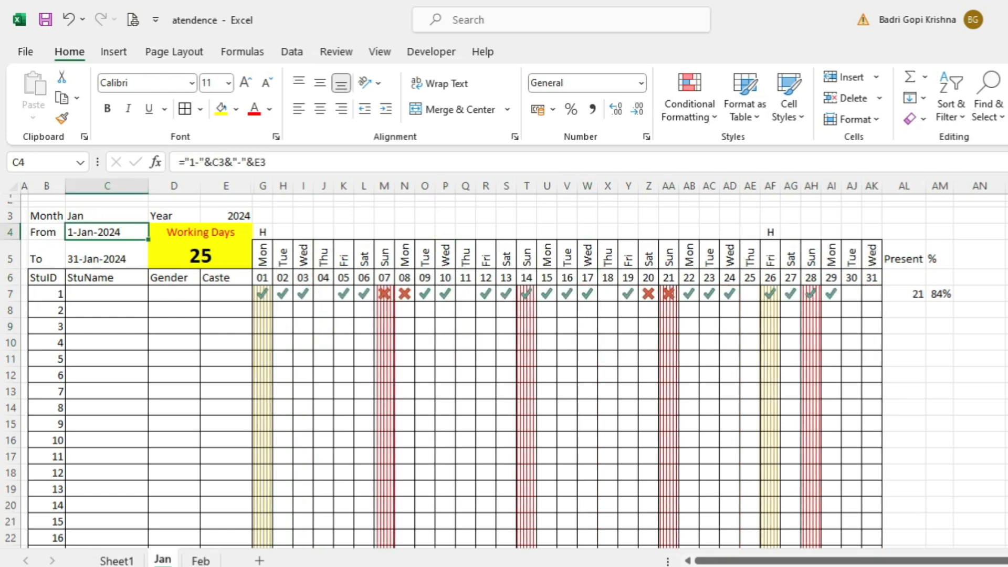
click(200, 559)
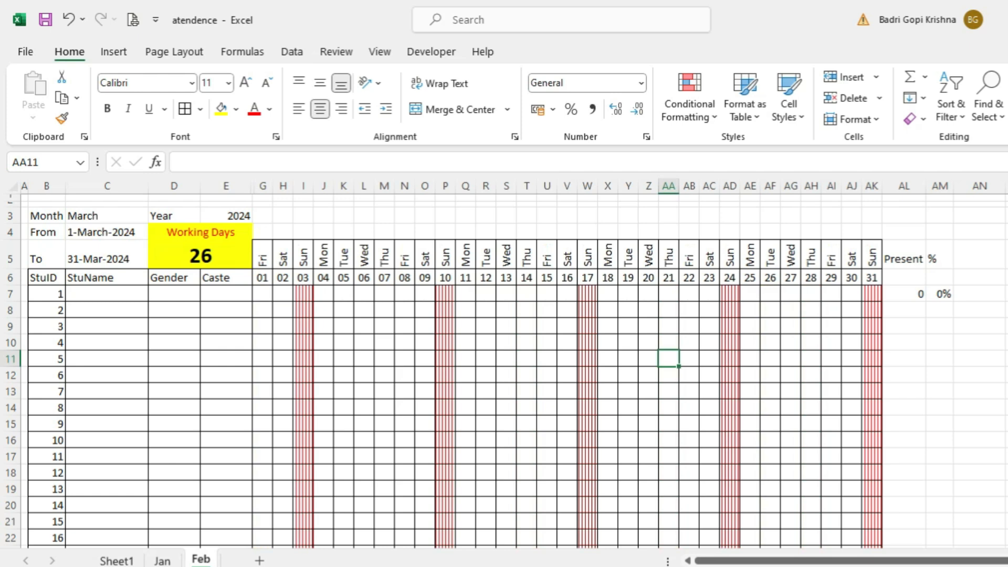
click(107, 216)
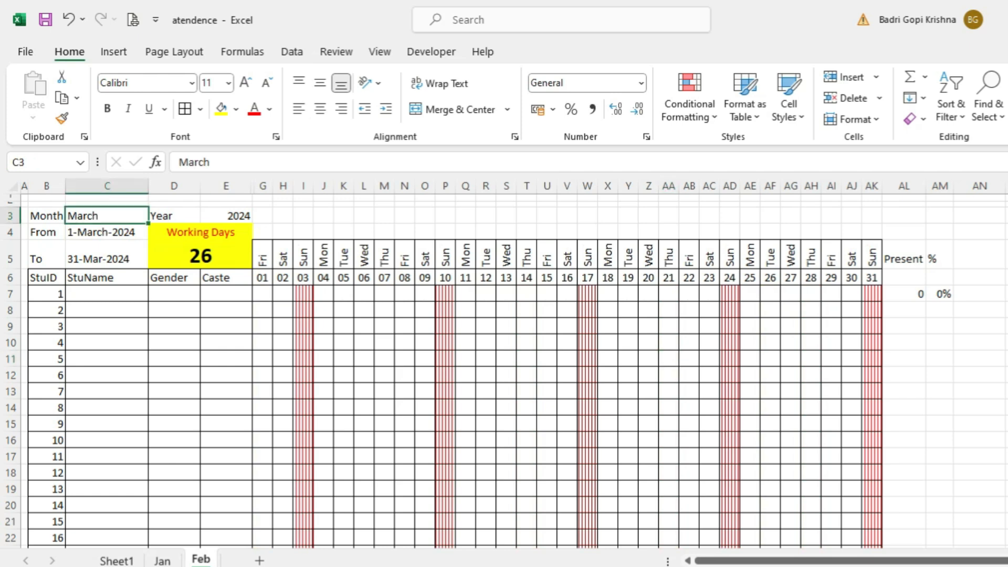
drag(800, 561, 836, 561)
drag(960, 278, 960, 505)
click(960, 506)
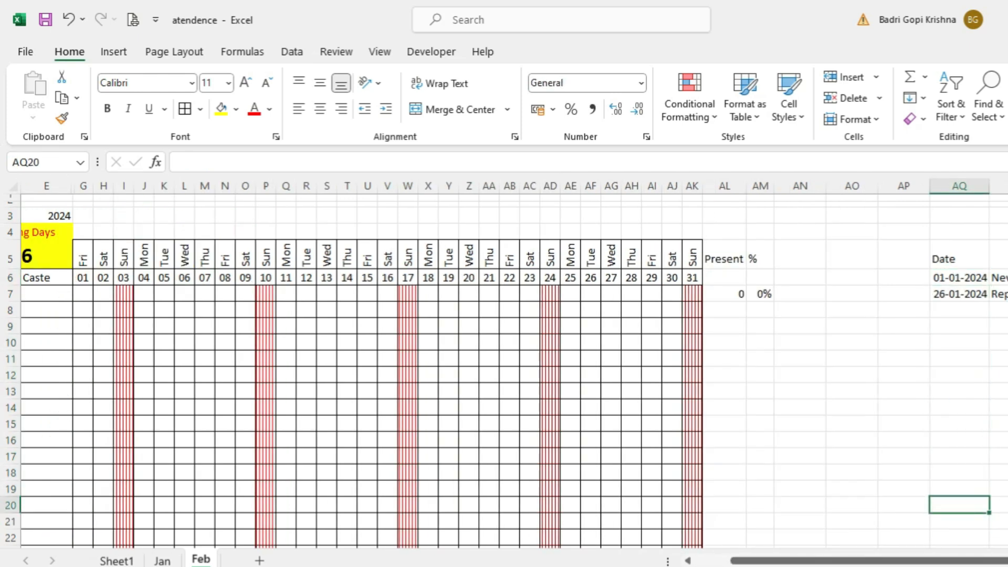
drag(960, 278, 960, 537)
click(960, 538)
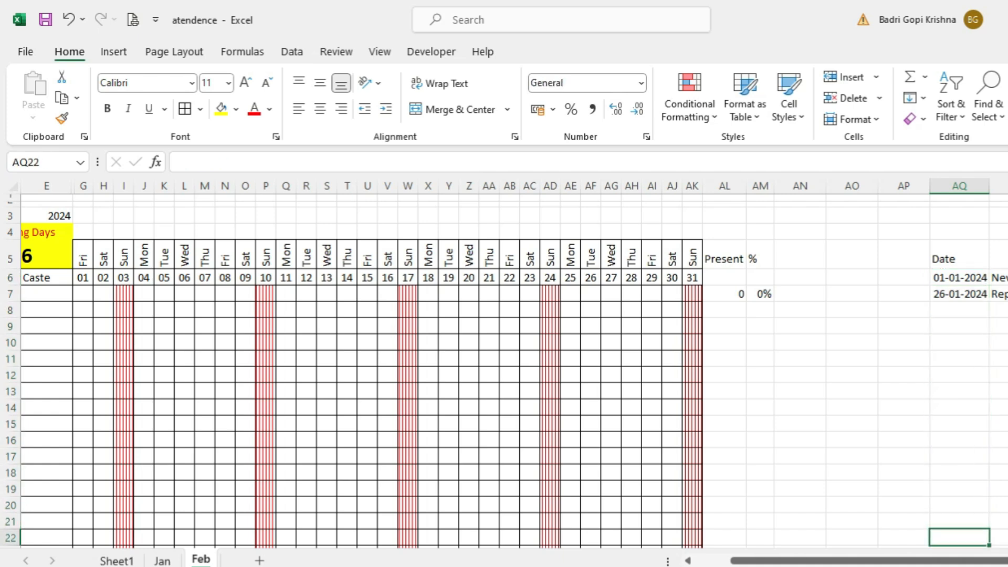
click(960, 294)
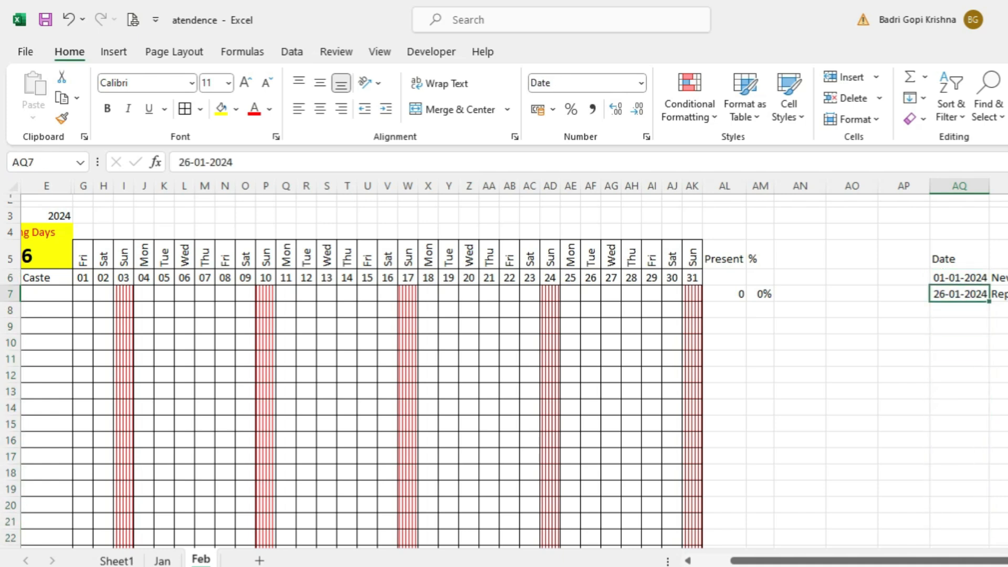
click(286, 278)
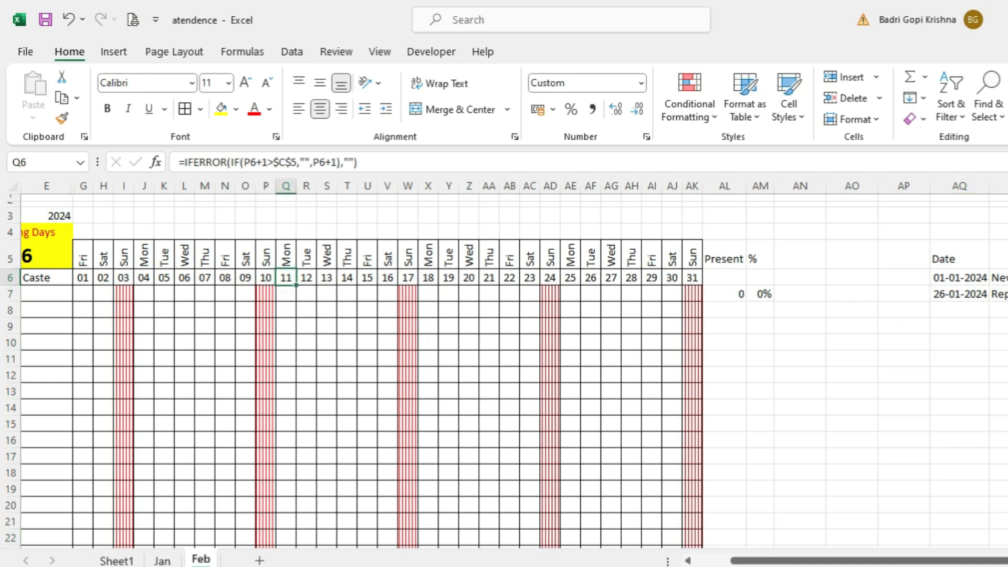
click(286, 232)
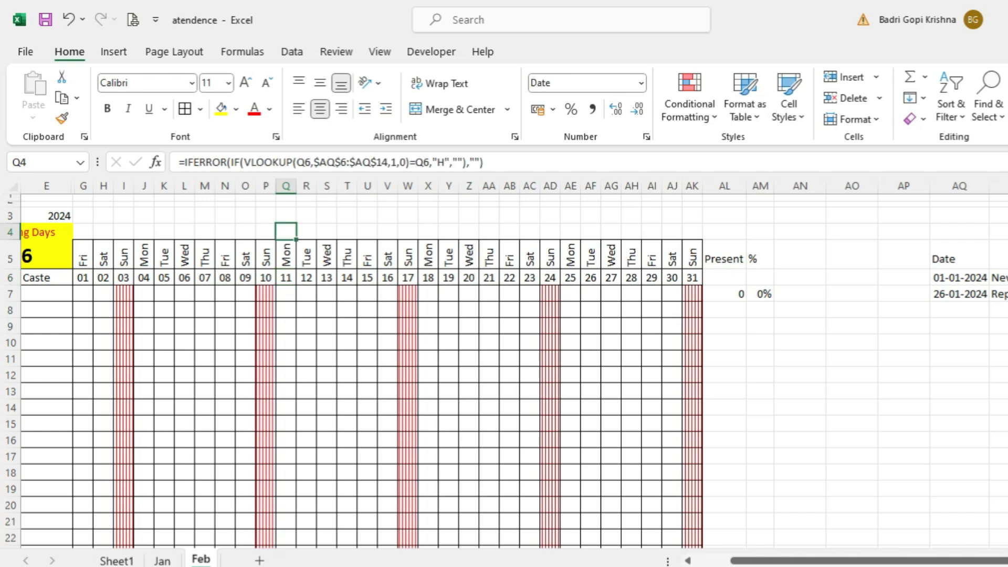
drag(830, 561, 783, 561)
click(385, 342)
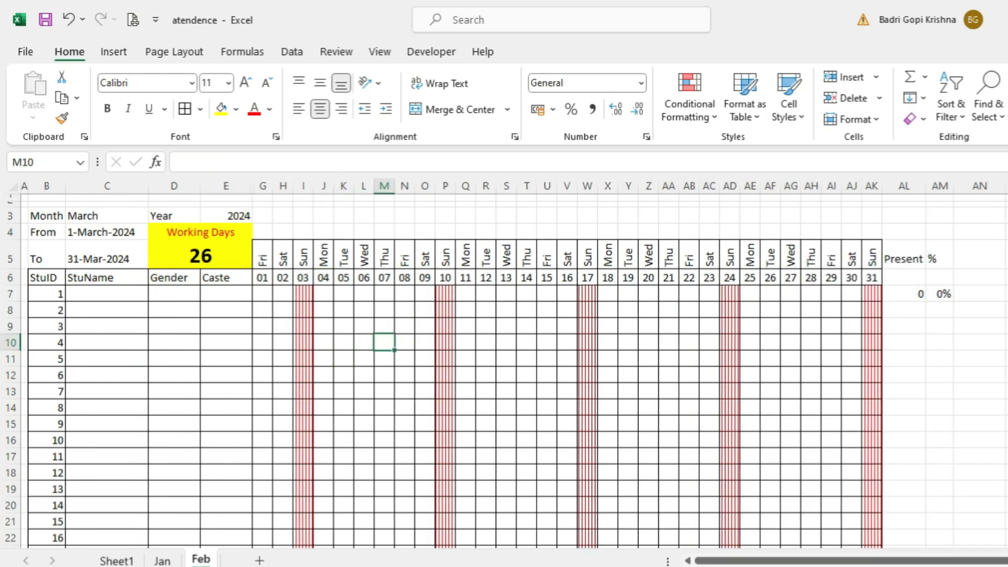
Look over the blank Gender and Caste columns and the attendance grid of the Feb sheet down to its last row
click(364, 326)
click(226, 310)
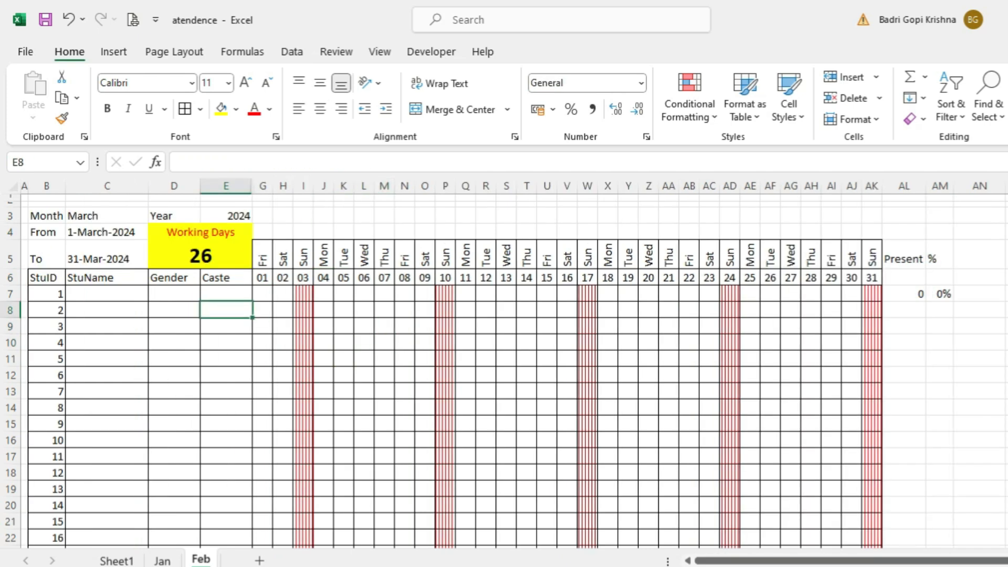
click(107, 294)
click(343, 326)
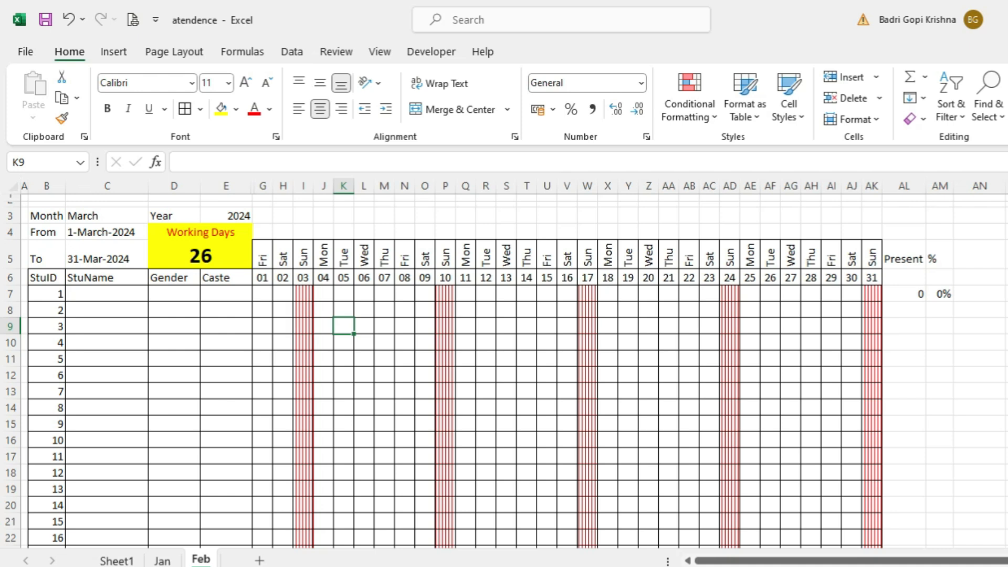
click(364, 375)
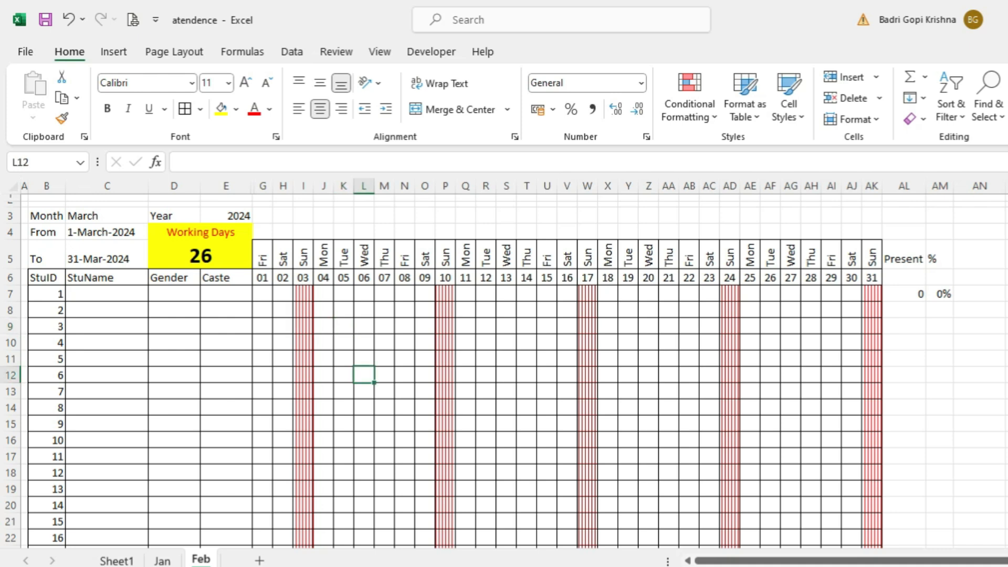
click(486, 407)
scroll(485, 408, down, 3)
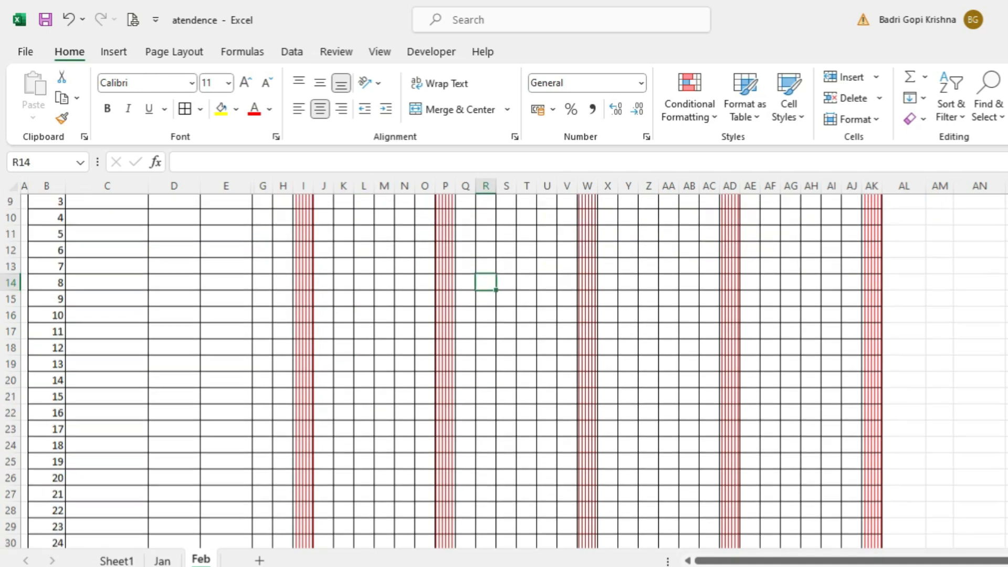
scroll(486, 407, up, 2)
scroll(486, 367, up, 1)
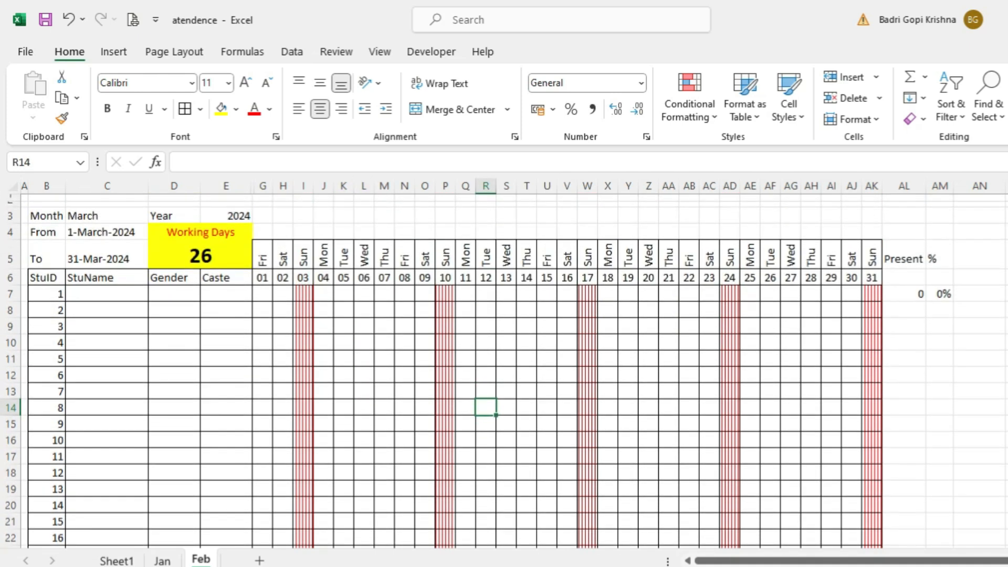
drag(174, 294, 174, 424)
drag(226, 295, 226, 392)
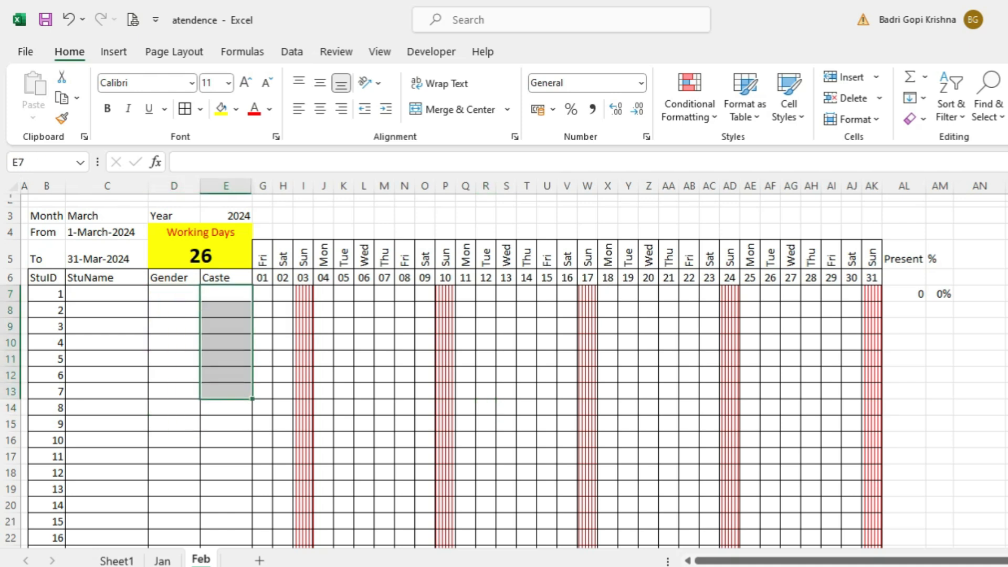
scroll(505, 367, down, 5)
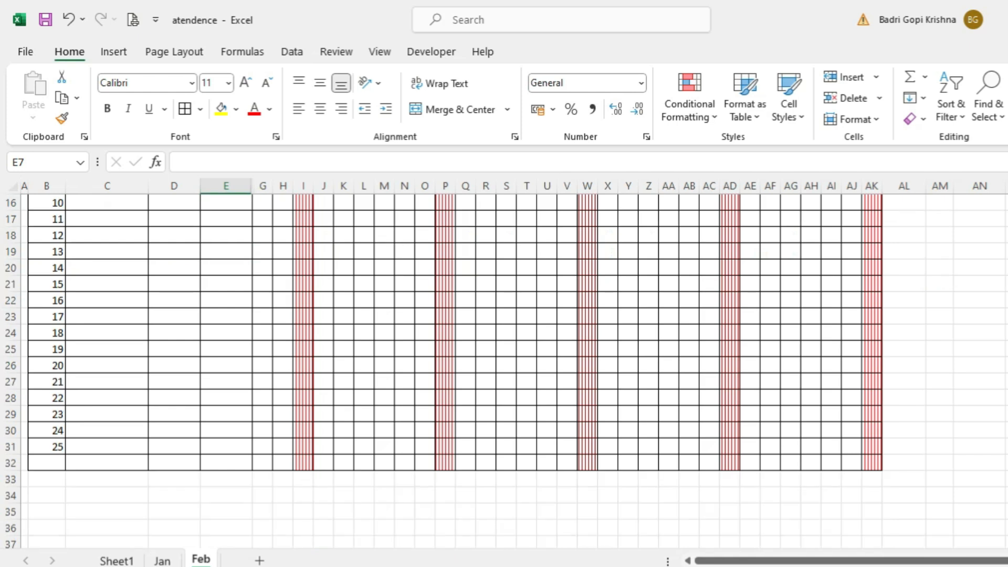
scroll(505, 368, up, 4)
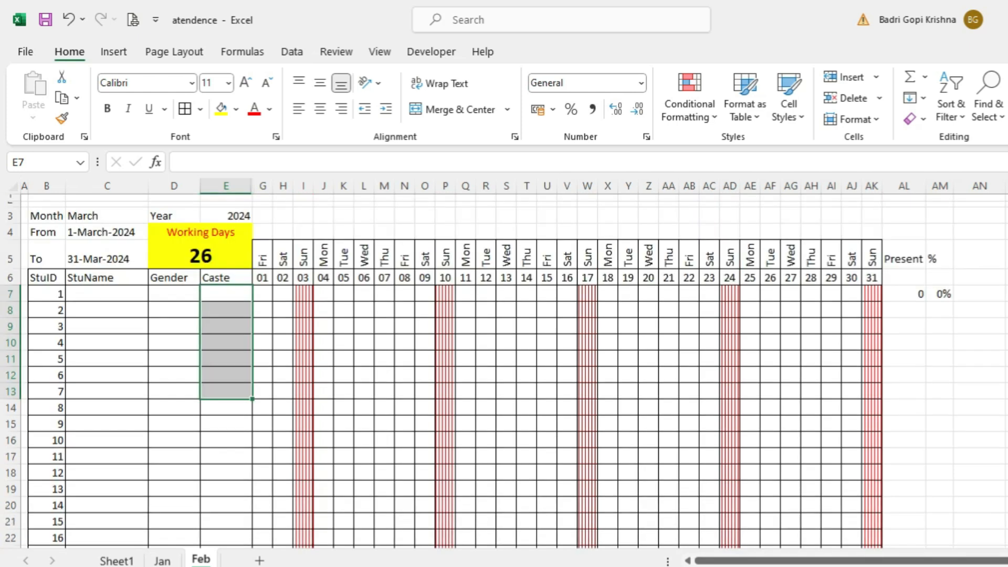
click(385, 375)
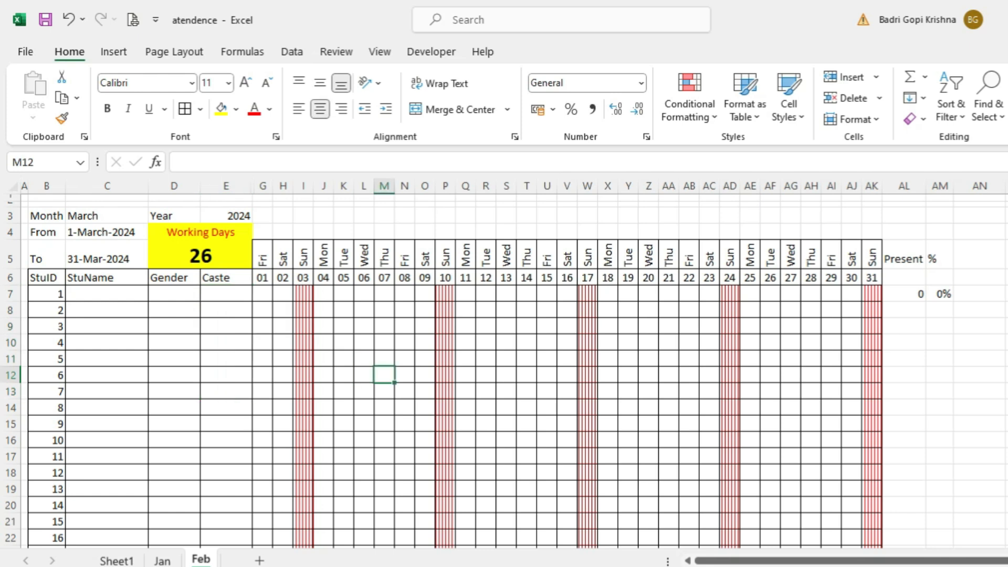
scroll(504, 367, down, 1)
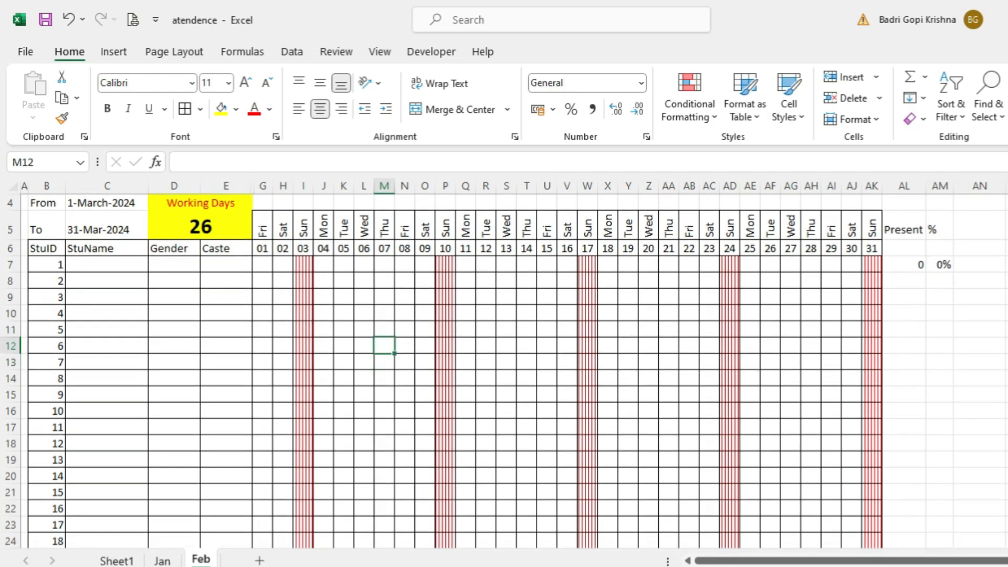
scroll(504, 367, up, 1)
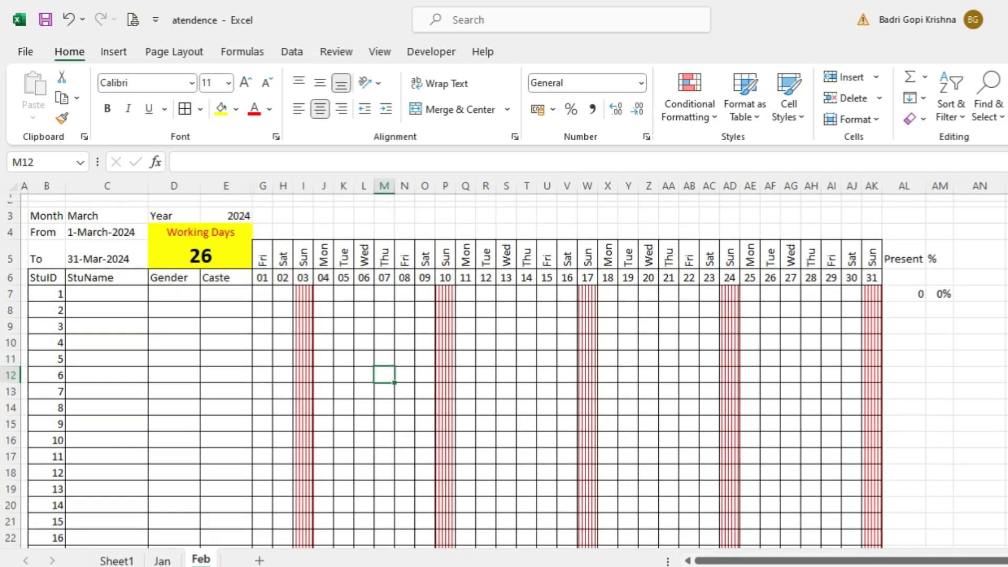
Compare the Sheet1, Jan and Feb worksheets
click(163, 561)
click(201, 561)
click(117, 561)
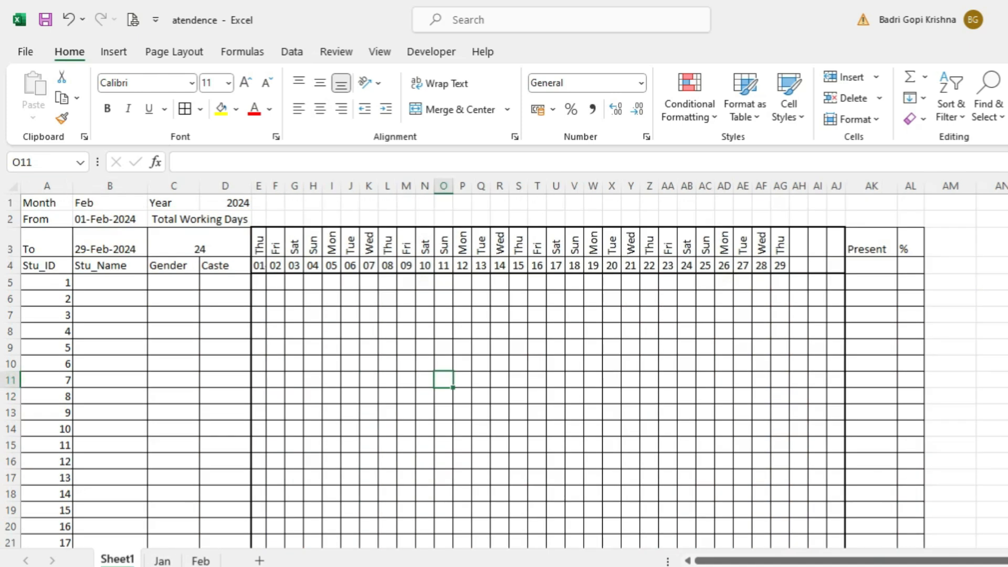
click(163, 560)
click(200, 561)
Clear the row 7 attendance marks on the Jan sheet for holiday day 1 and Sundays 14 and 21
click(162, 561)
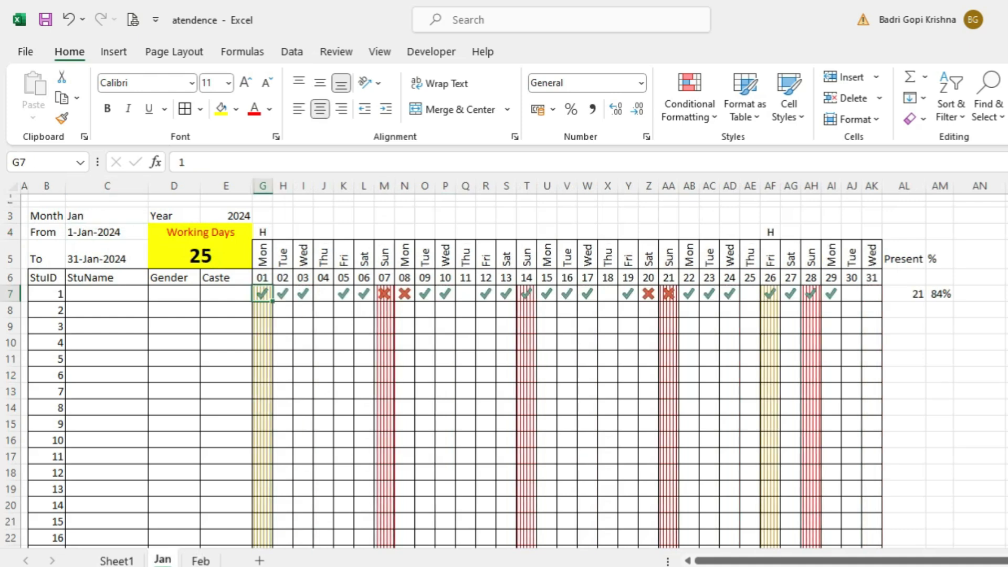
key(Delete)
click(465, 375)
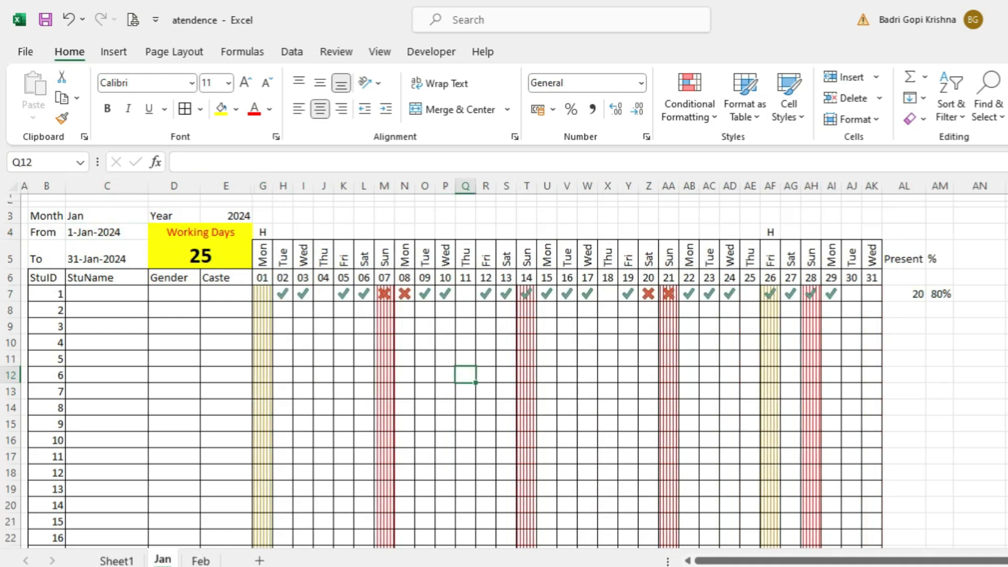
click(527, 294)
key(Delete)
click(669, 294)
key(Delete)
click(770, 294)
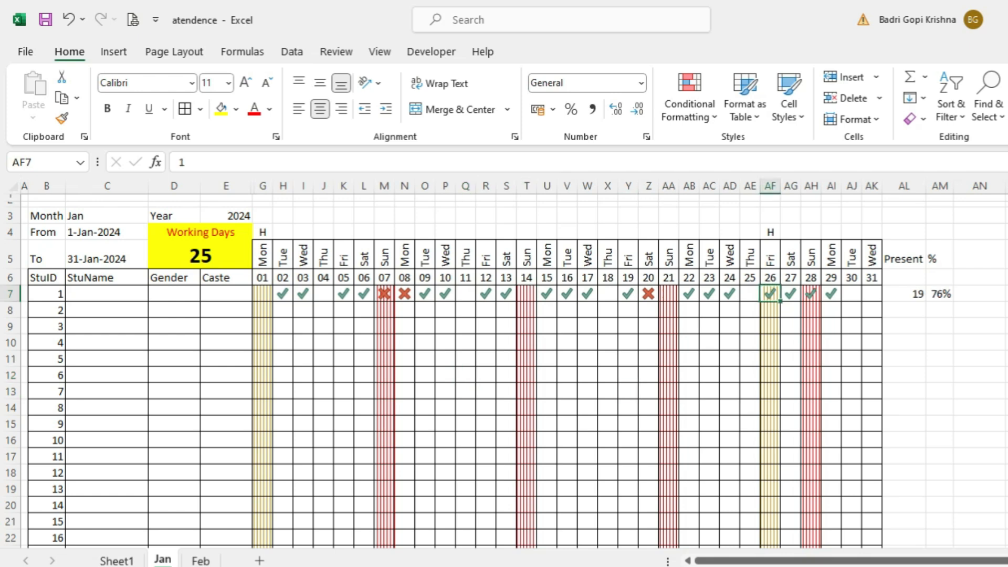